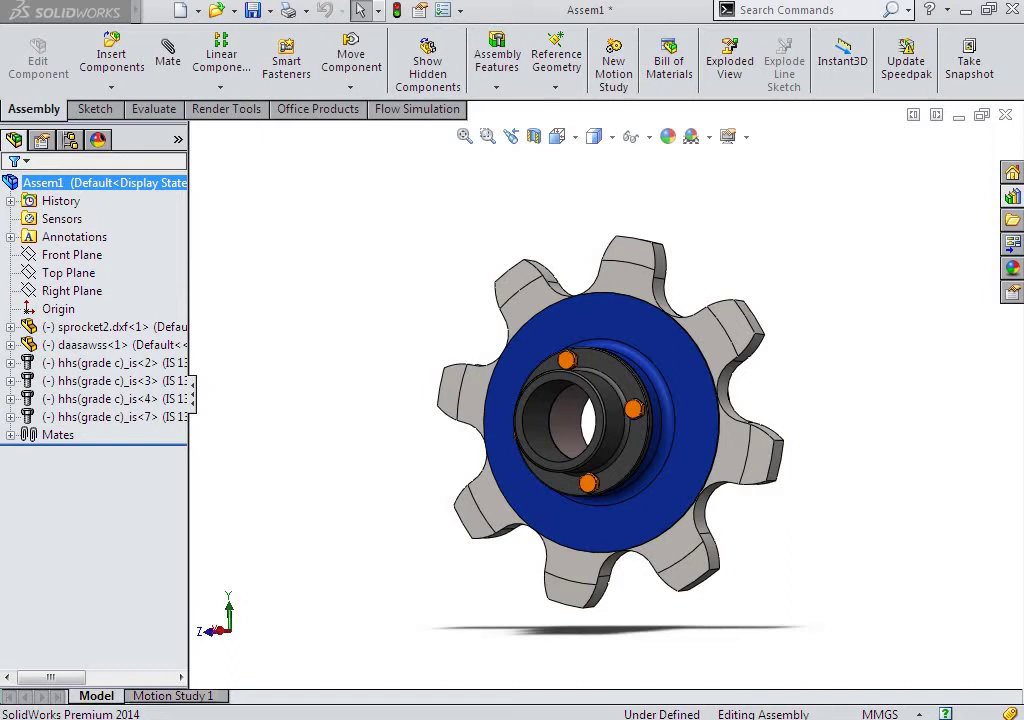
Hide the sprocket2.dxf component in the assembly.
{"action": "middle_click_drag", "start_coordinate": [382, 597], "coordinate": [425, 585]}
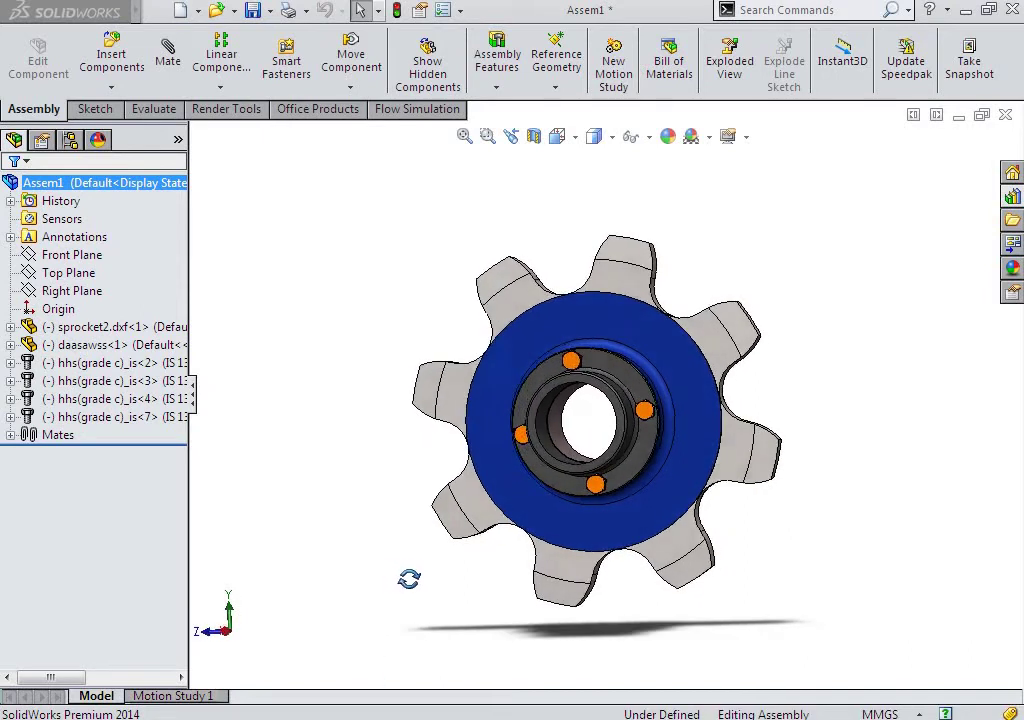
{"action": "right_click", "coordinate": [503, 466]}
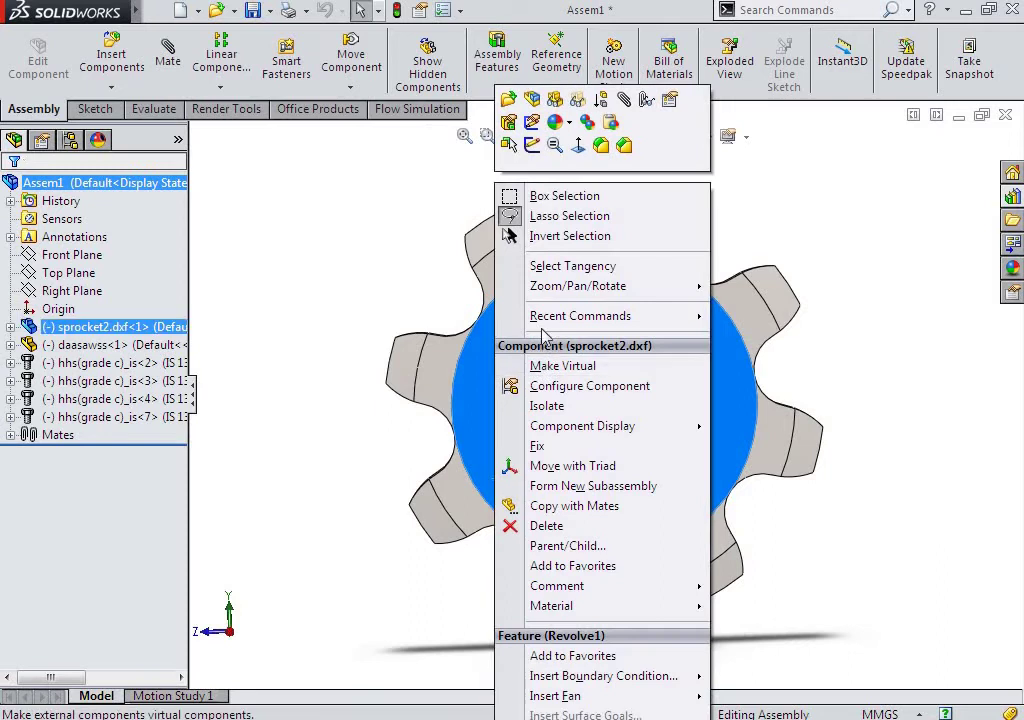
{"action": "left_click", "coordinate": [555, 122]}
Hide the daasawss hub too, leaving only the four hhs bolts visible.
{"action": "mouse_move", "coordinate": [440, 488]}
{"action": "middle_mouse_down"}
{"action": "mouse_move", "coordinate": [530, 487]}
{"action": "mouse_move", "coordinate": [596, 503]}
{"action": "mouse_move", "coordinate": [631, 533]}
{"action": "mouse_move", "coordinate": [707, 547]}
{"action": "mouse_move", "coordinate": [789, 642]}
{"action": "mouse_move", "coordinate": [566, 395]}
{"action": "middle_mouse_up"}
{"action": "scroll", "coordinate": [566, 395], "scroll_direction": "down", "scroll_amount": 3}
{"action": "scroll", "coordinate": [578, 407], "scroll_direction": "down", "scroll_amount": 4}
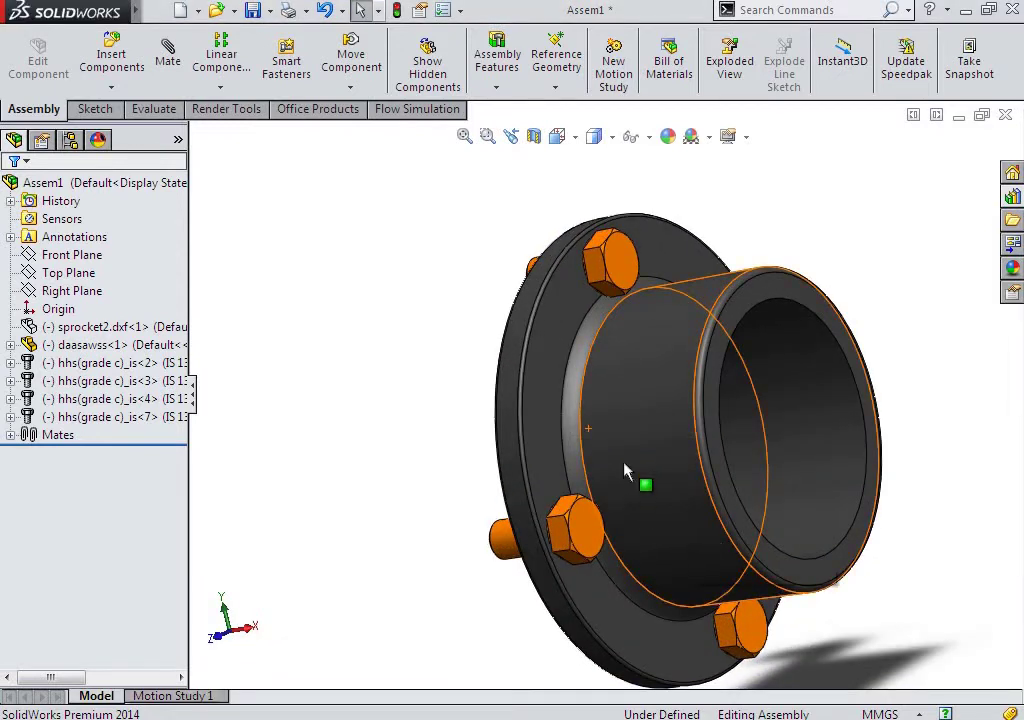
{"action": "middle_click_drag", "start_coordinate": [624, 472], "coordinate": [693, 489]}
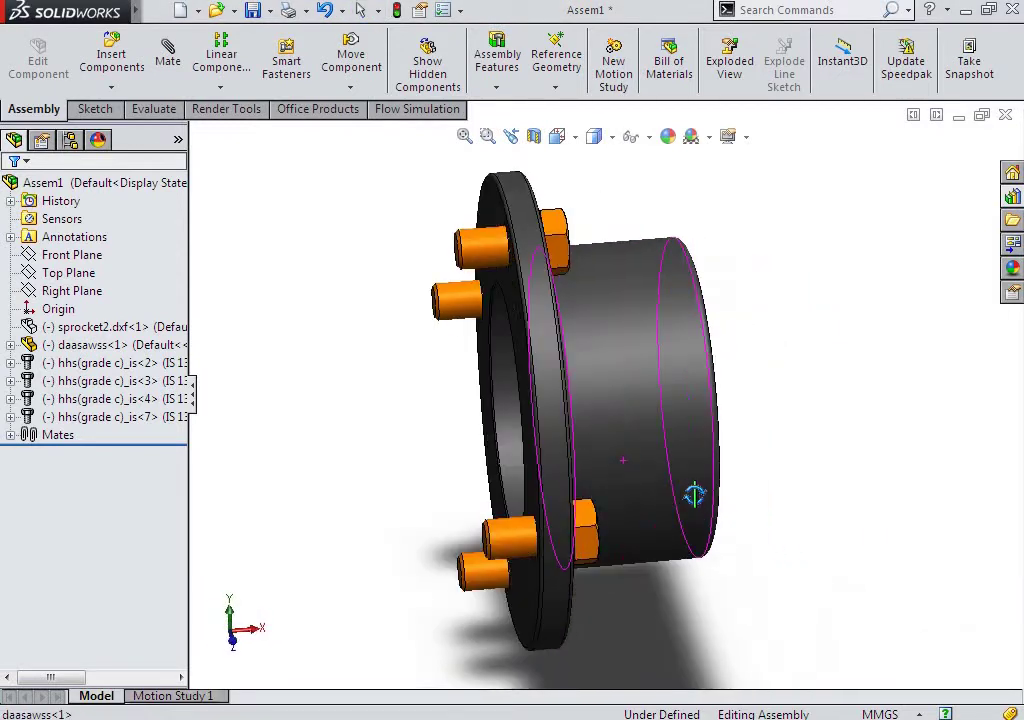
{"action": "right_click", "coordinate": [640, 377]}
{"action": "left_click", "coordinate": [655, 457]}
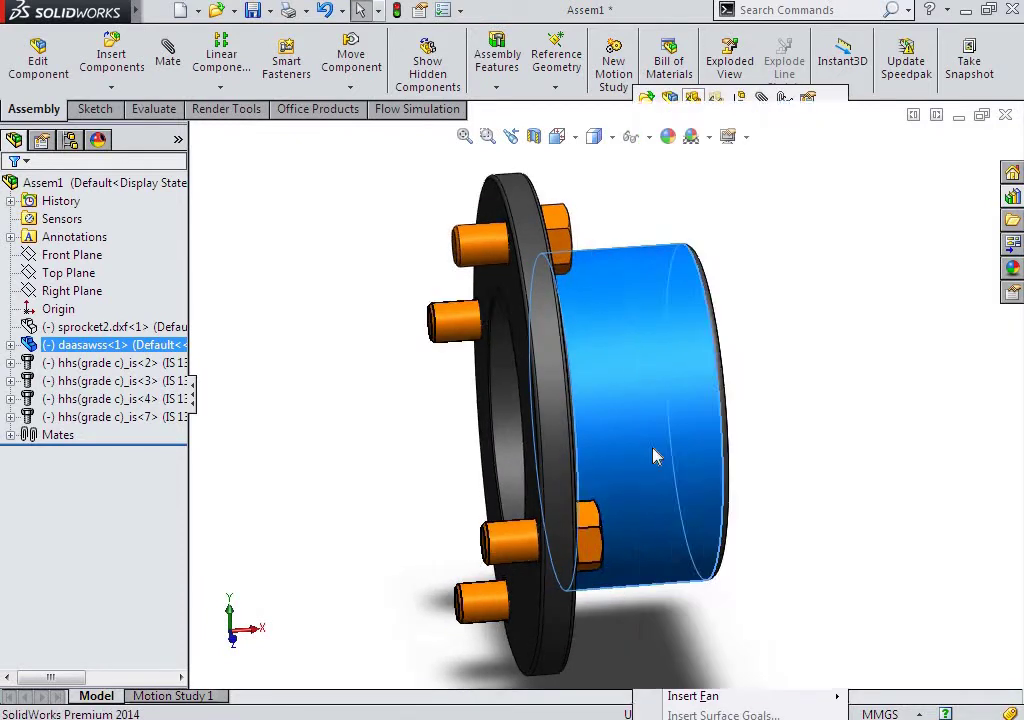
{"action": "key", "text": "Tab"}
{"action": "key", "text": "Tab"}
{"action": "mouse_move", "coordinate": [655, 457]}
{"action": "middle_mouse_down"}
{"action": "mouse_move", "coordinate": [663, 510]}
{"action": "mouse_move", "coordinate": [601, 496]}
{"action": "mouse_move", "coordinate": [613, 514]}
{"action": "mouse_move", "coordinate": [655, 529]}
{"action": "mouse_move", "coordinate": [654, 506]}
{"action": "middle_mouse_up"}
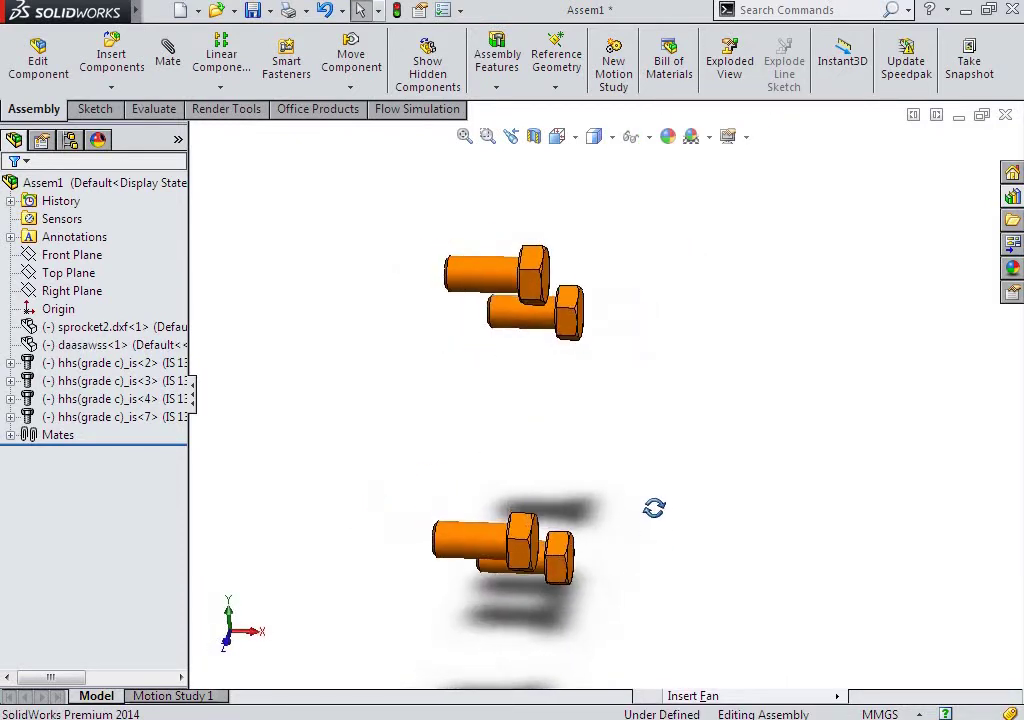
Show the hidden sprocket2.dxf and daasawss hub components again.
{"action": "right_click", "coordinate": [50, 328]}
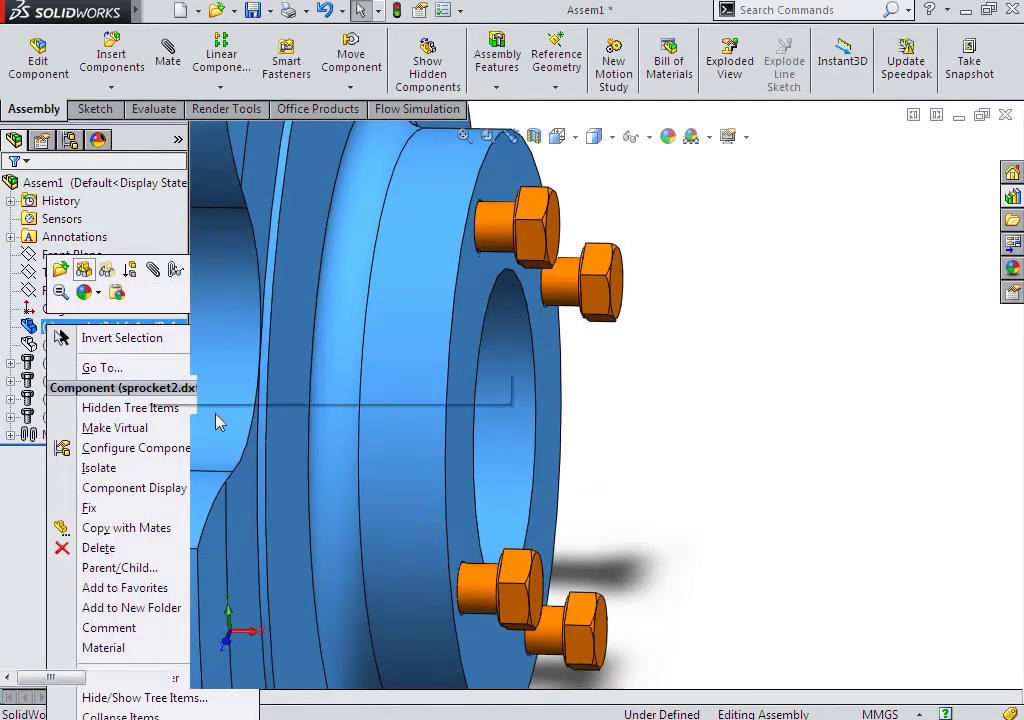
{"action": "key", "text": "Escape"}
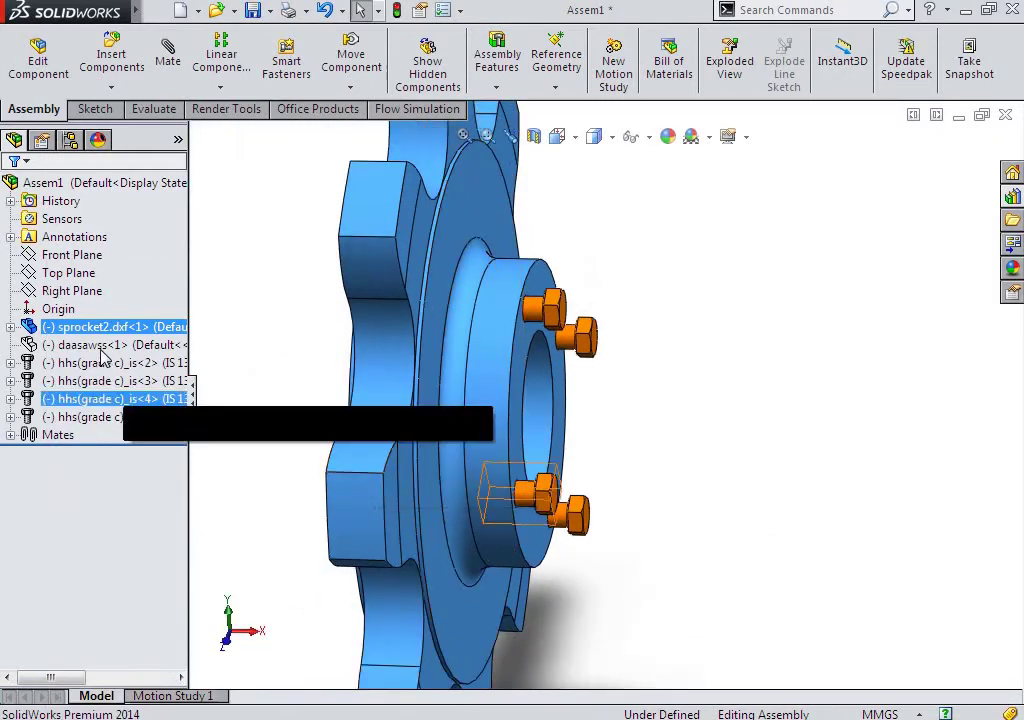
{"action": "left_click", "coordinate": [105, 345]}
{"action": "right_click", "coordinate": [105, 345]}
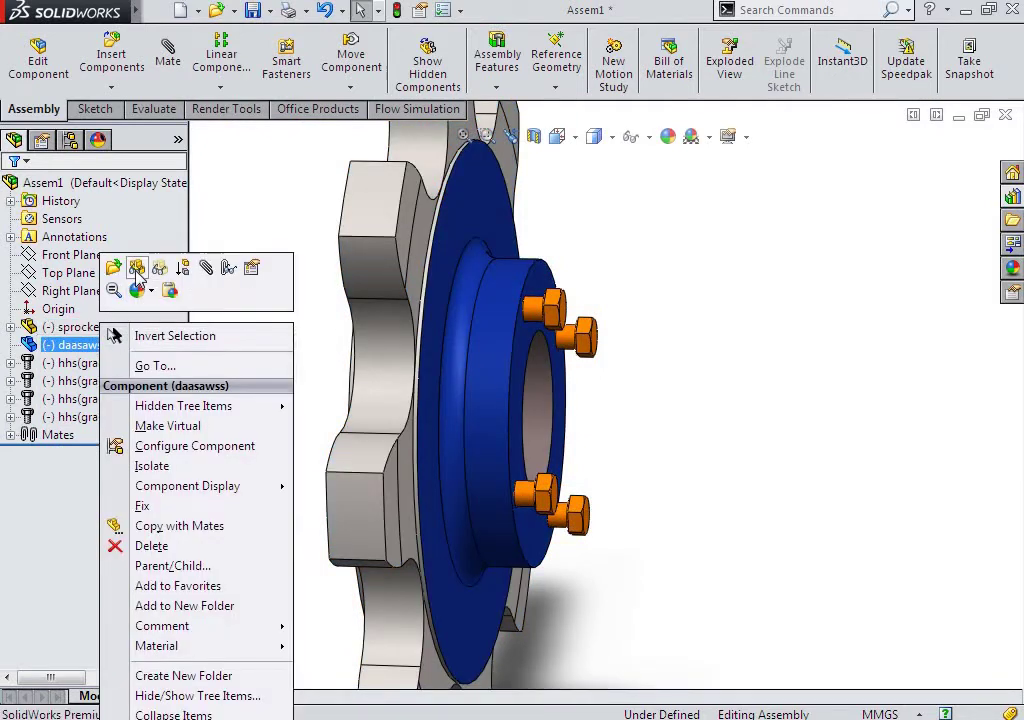
{"action": "left_click", "coordinate": [139, 280]}
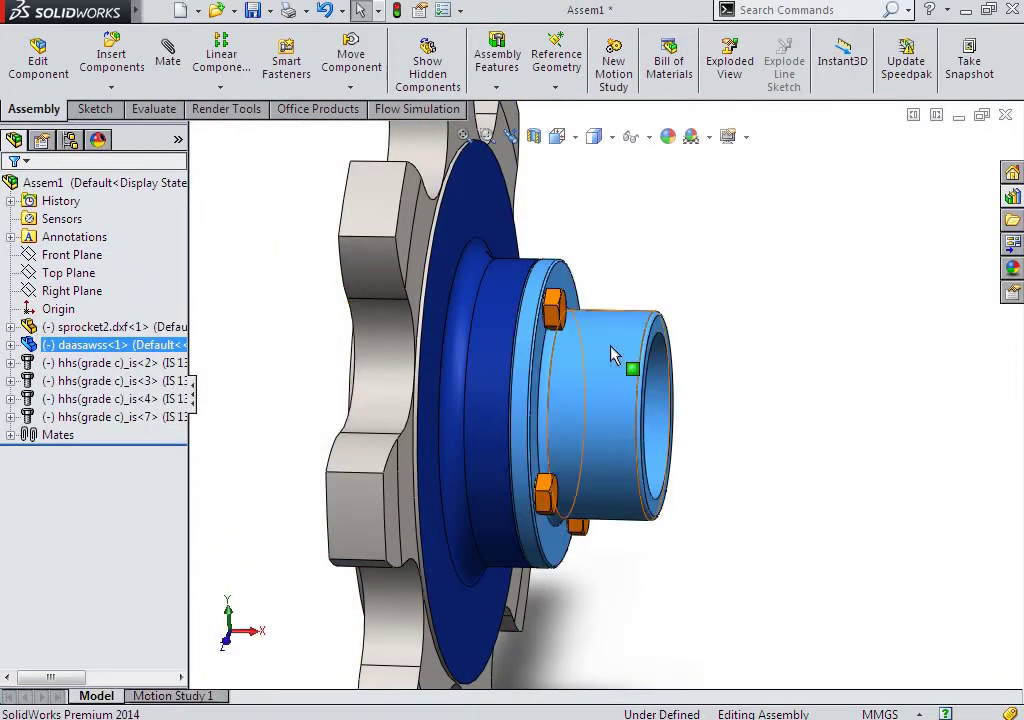
{"action": "key", "text": "Escape"}
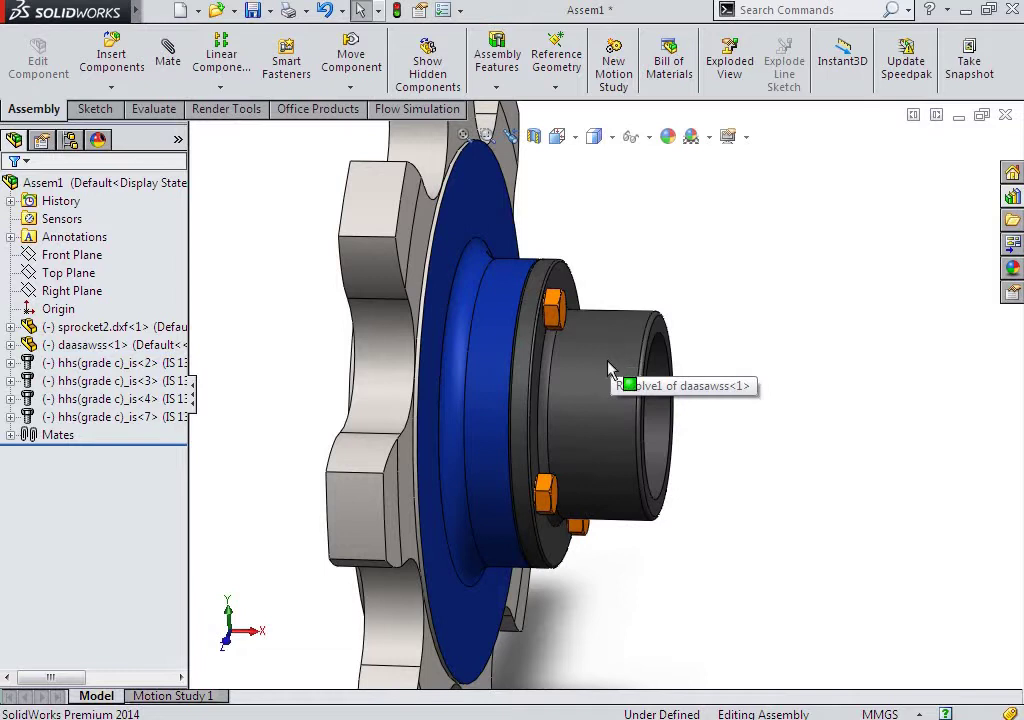
Orbit and zoom to inspect the whole sprocket from oblique side views.
{"action": "mouse_move", "coordinate": [605, 567]}
{"action": "middle_mouse_down"}
{"action": "mouse_move", "coordinate": [589, 624]}
{"action": "mouse_move", "coordinate": [548, 605]}
{"action": "middle_mouse_up"}
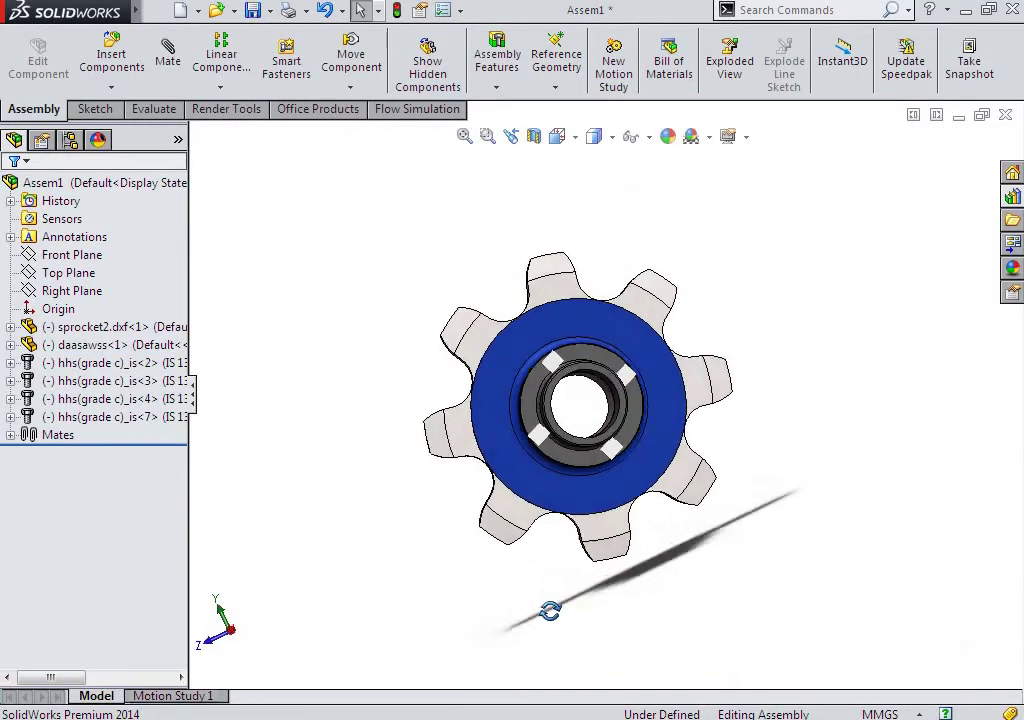
{"action": "scroll", "coordinate": [670, 574], "scroll_direction": "down", "scroll_amount": 5}
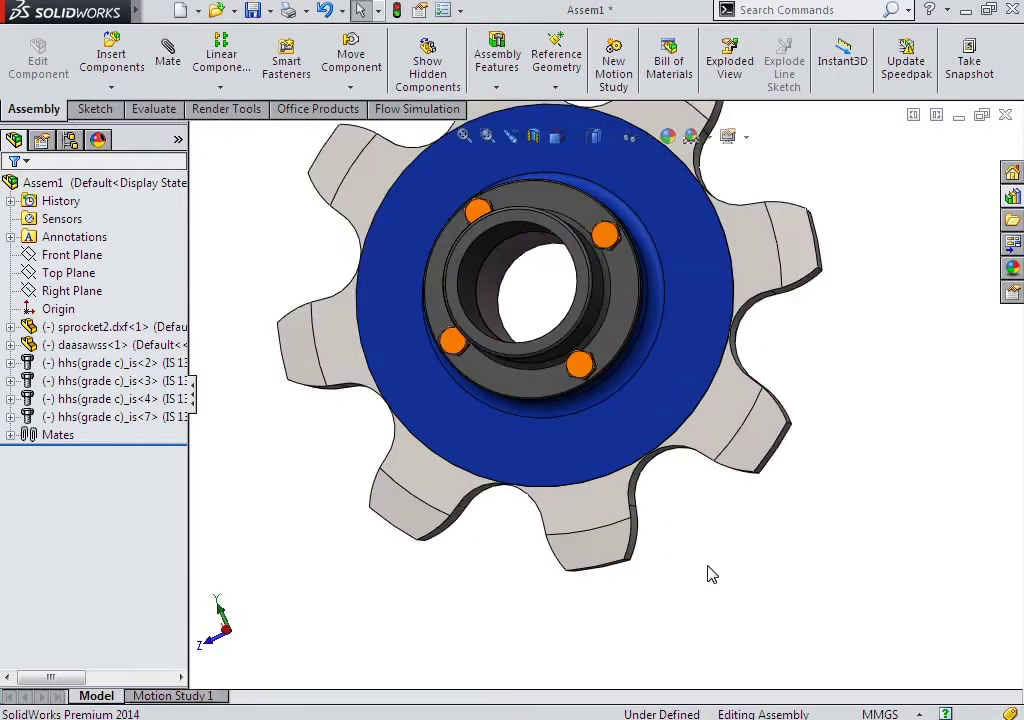
{"action": "mouse_move", "coordinate": [707, 574]}
{"action": "middle_mouse_down"}
{"action": "mouse_move", "coordinate": [645, 561]}
{"action": "mouse_move", "coordinate": [711, 336]}
{"action": "middle_mouse_up"}
{"action": "scroll", "coordinate": [711, 336], "scroll_direction": "up", "scroll_amount": 2}
{"action": "scroll", "coordinate": [747, 231], "scroll_direction": "down", "scroll_amount": 2}
{"action": "scroll", "coordinate": [850, 325], "scroll_direction": "down", "scroll_amount": 3}
{"action": "scroll", "coordinate": [796, 313], "scroll_direction": "down", "scroll_amount": 3}
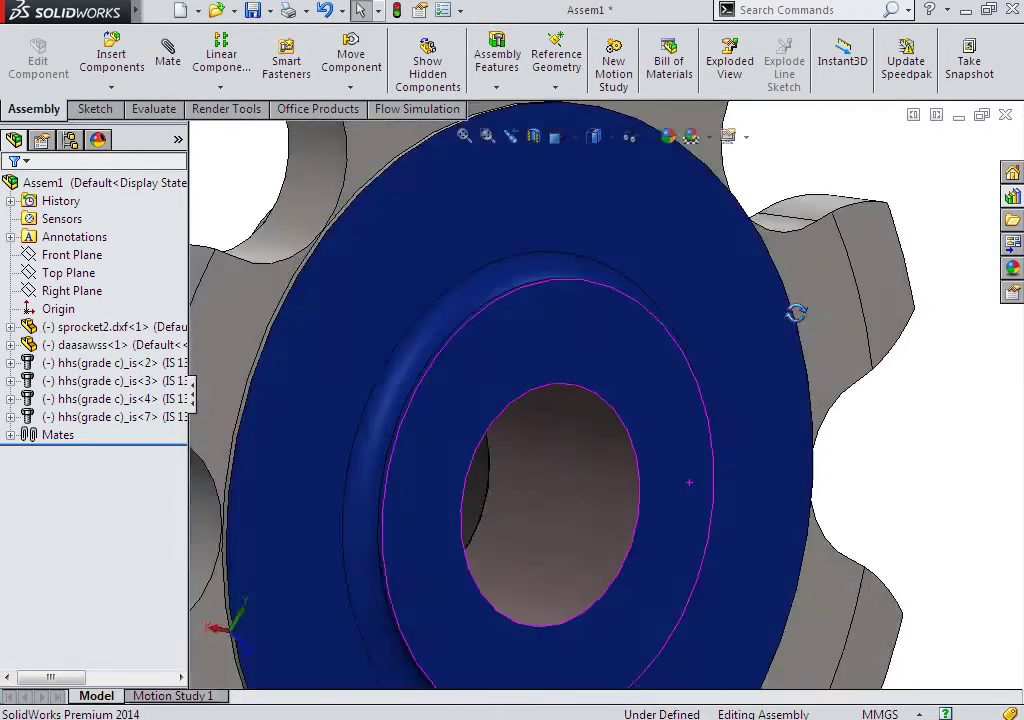
{"action": "scroll", "coordinate": [796, 313], "scroll_direction": "up", "scroll_amount": 2}
{"action": "scroll", "coordinate": [818, 434], "scroll_direction": "up", "scroll_amount": 2}
{"action": "scroll", "coordinate": [850, 469], "scroll_direction": "up", "scroll_amount": 3}
{"action": "scroll", "coordinate": [850, 464], "scroll_direction": "down", "scroll_amount": 2}
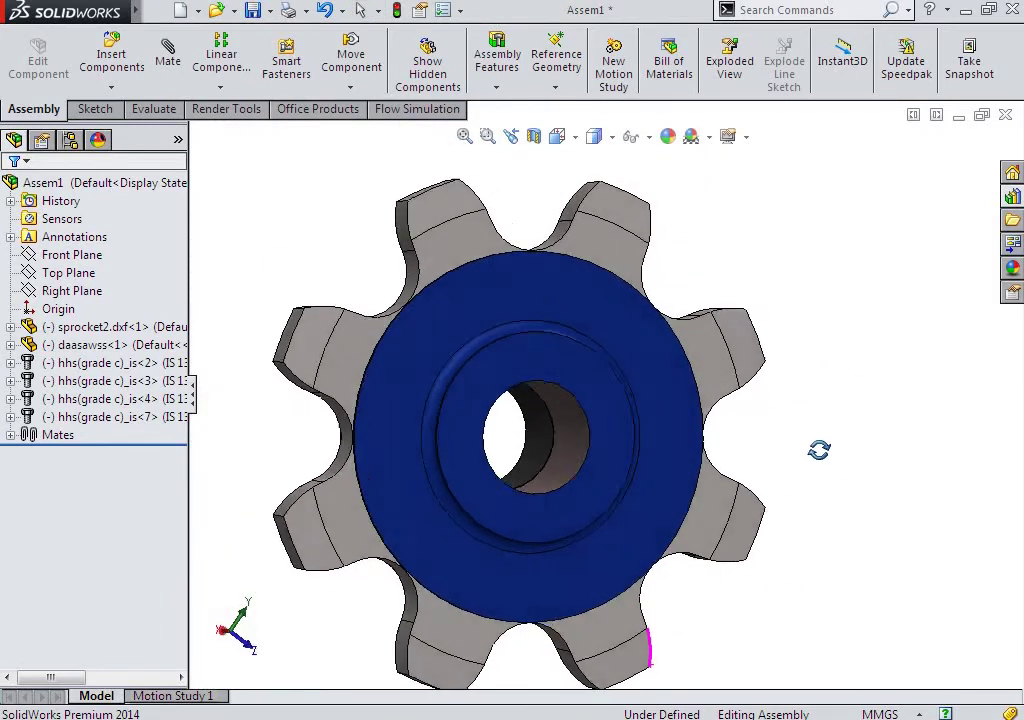
{"action": "mouse_move", "coordinate": [819, 450]}
{"action": "middle_mouse_down"}
{"action": "mouse_move", "coordinate": [732, 438]}
{"action": "mouse_move", "coordinate": [745, 440]}
{"action": "middle_mouse_up"}
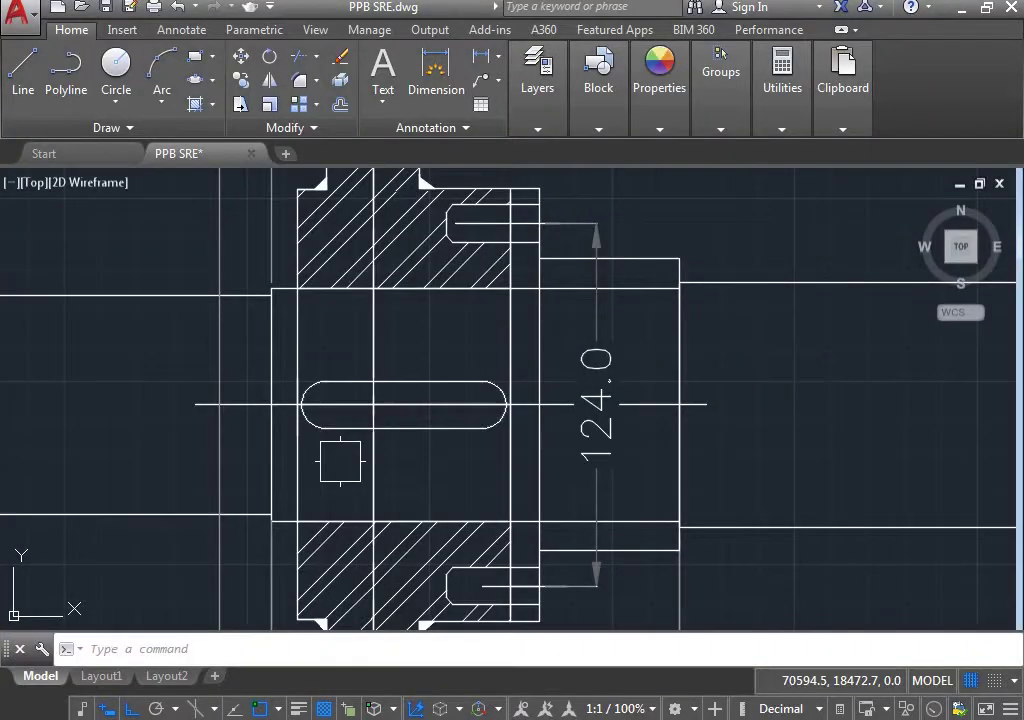
Zoom out and pan to centre the FINAL SPROCKET and FINAL BUSH views.
{"action": "scroll", "coordinate": [434, 422], "scroll_direction": "down", "scroll_amount": 1}
{"action": "scroll", "coordinate": [503, 494], "scroll_direction": "down", "scroll_amount": 1}
{"action": "scroll", "coordinate": [548, 594], "scroll_direction": "down", "scroll_amount": 1}
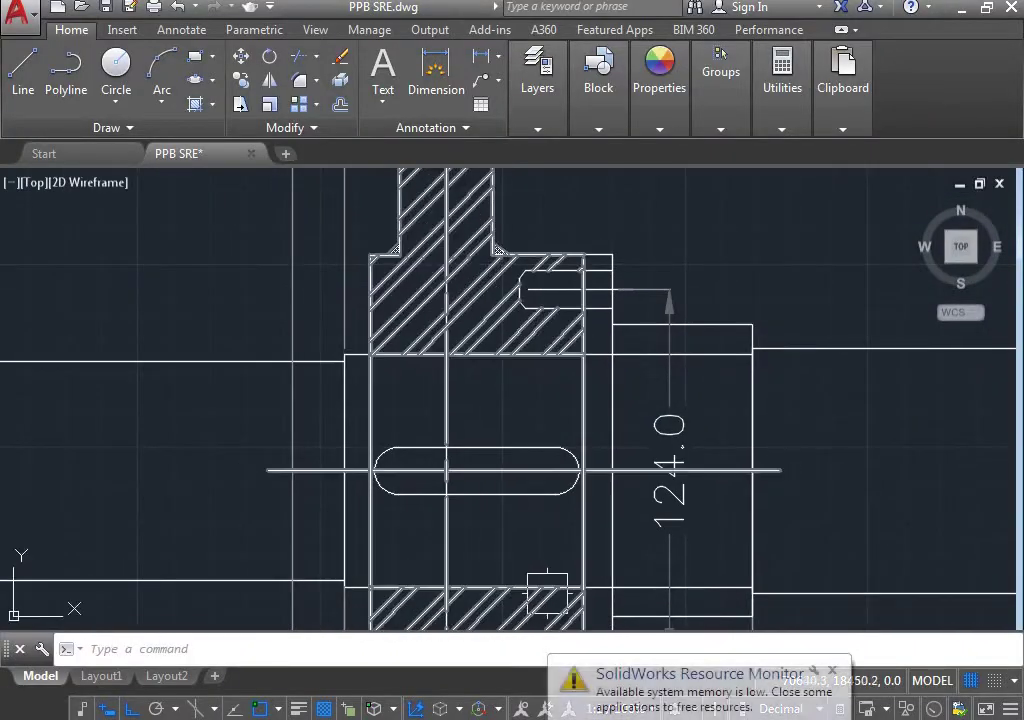
{"action": "scroll", "coordinate": [548, 594], "scroll_direction": "down", "scroll_amount": 1}
{"action": "scroll", "coordinate": [510, 590], "scroll_direction": "down", "scroll_amount": 2}
{"action": "middle_click_drag", "start_coordinate": [540, 470], "coordinate": [866, 477]}
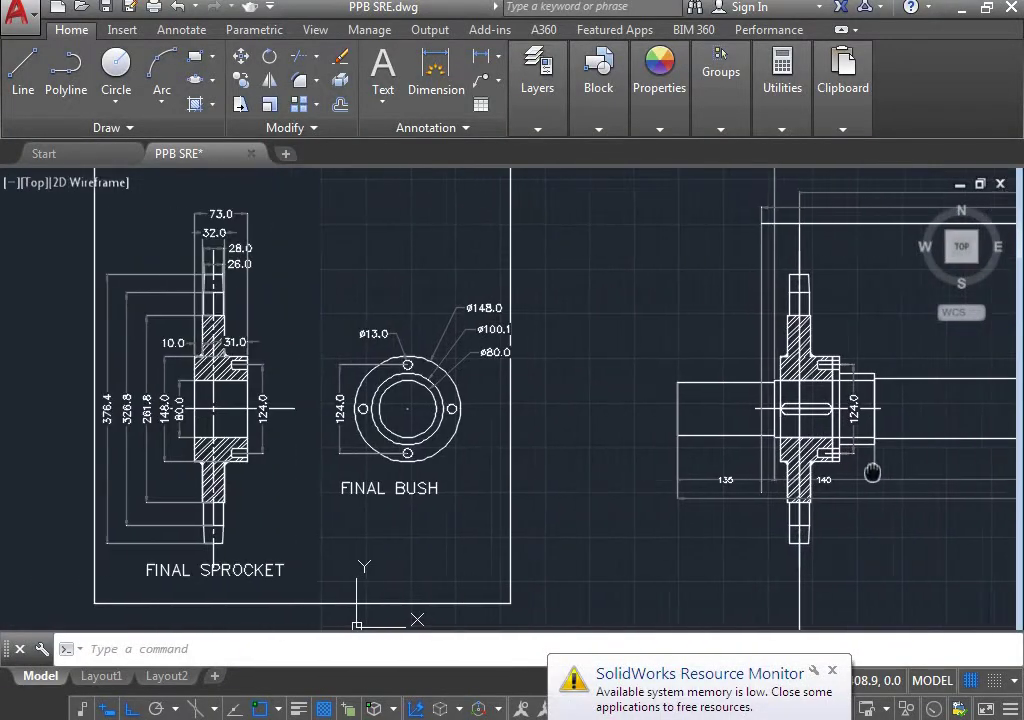
{"action": "mouse_move", "coordinate": [309, 457]}
{"action": "middle_mouse_down"}
{"action": "mouse_move", "coordinate": [524, 457]}
{"action": "mouse_move", "coordinate": [484, 457]}
{"action": "mouse_move", "coordinate": [491, 523]}
{"action": "middle_mouse_up"}
Zoom in on the sprocket hub section and its 26.0 width dimension.
{"action": "scroll", "coordinate": [481, 444], "scroll_direction": "up", "scroll_amount": 2}
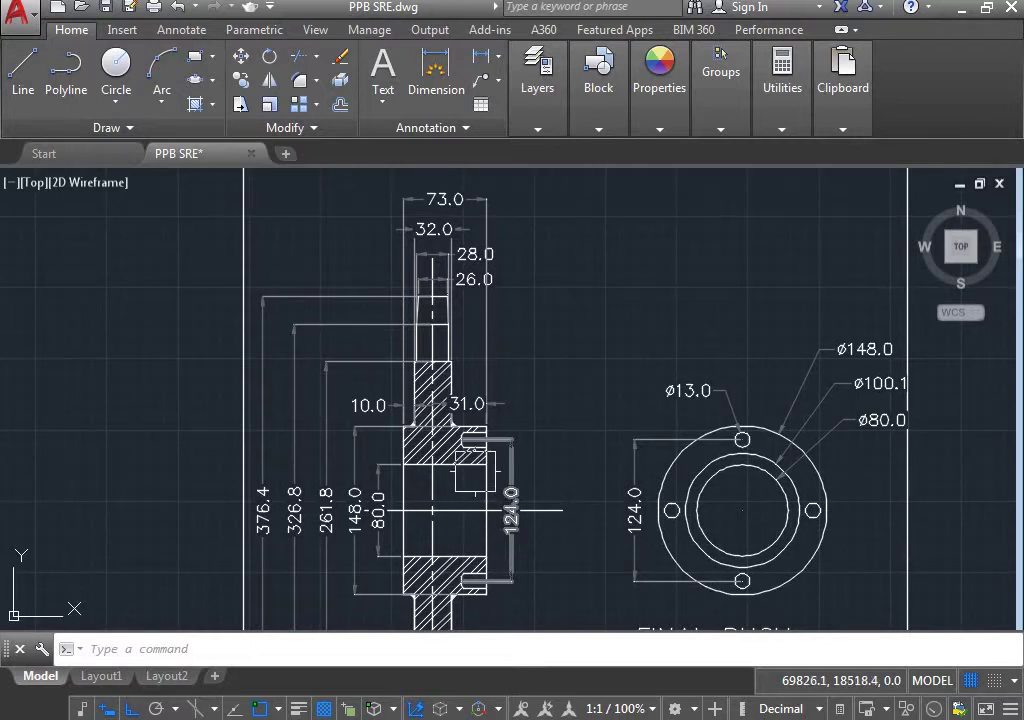
{"action": "scroll", "coordinate": [451, 419], "scroll_direction": "up", "scroll_amount": 2}
{"action": "mouse_move", "coordinate": [453, 450]}
{"action": "middle_mouse_down"}
{"action": "mouse_move", "coordinate": [453, 503]}
{"action": "mouse_move", "coordinate": [466, 523]}
{"action": "mouse_move", "coordinate": [455, 586]}
{"action": "middle_mouse_up"}
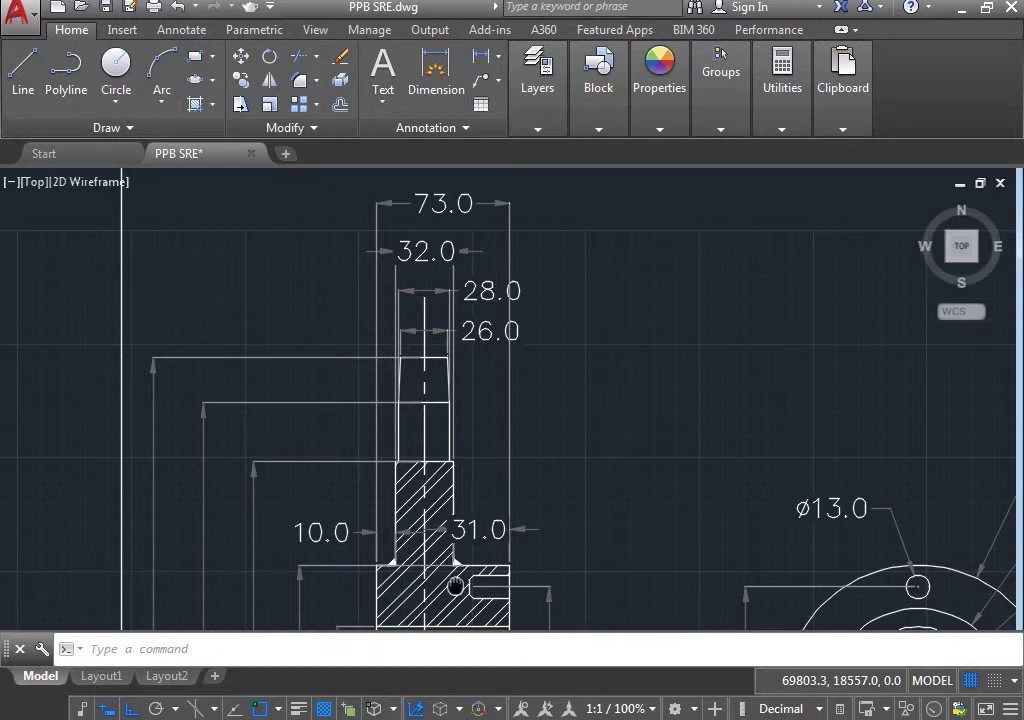
{"action": "middle_click_drag", "start_coordinate": [454, 585], "coordinate": [442, 574]}
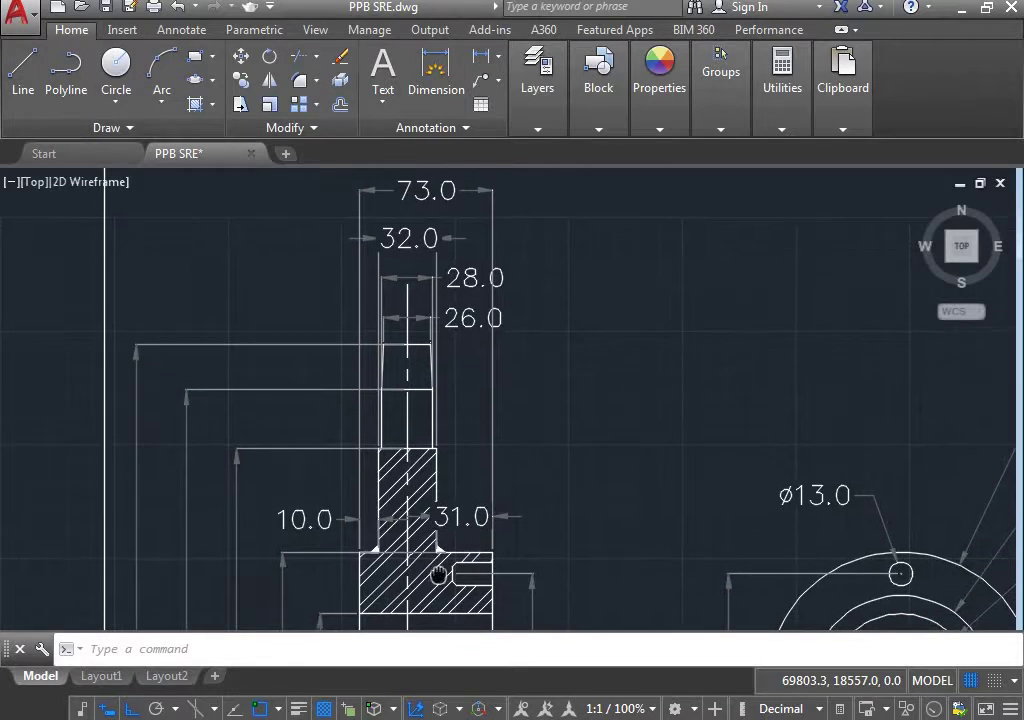
{"action": "scroll", "coordinate": [413, 385], "scroll_direction": "up", "scroll_amount": 1}
{"action": "scroll", "coordinate": [440, 430], "scroll_direction": "up", "scroll_amount": 3}
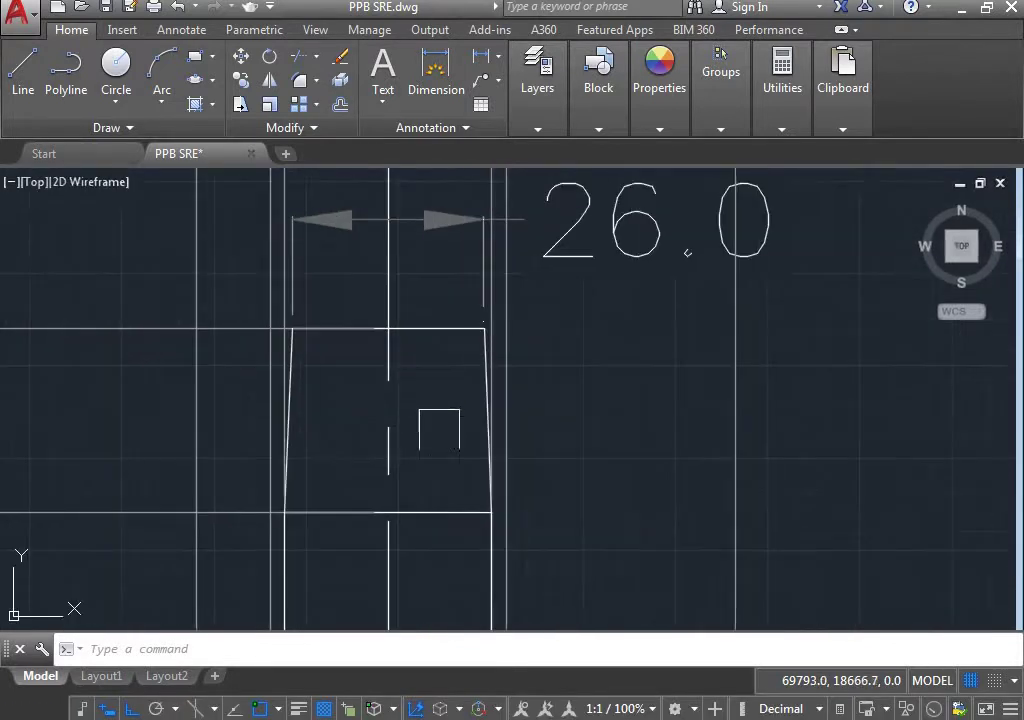
{"action": "left_click", "coordinate": [472, 353]}
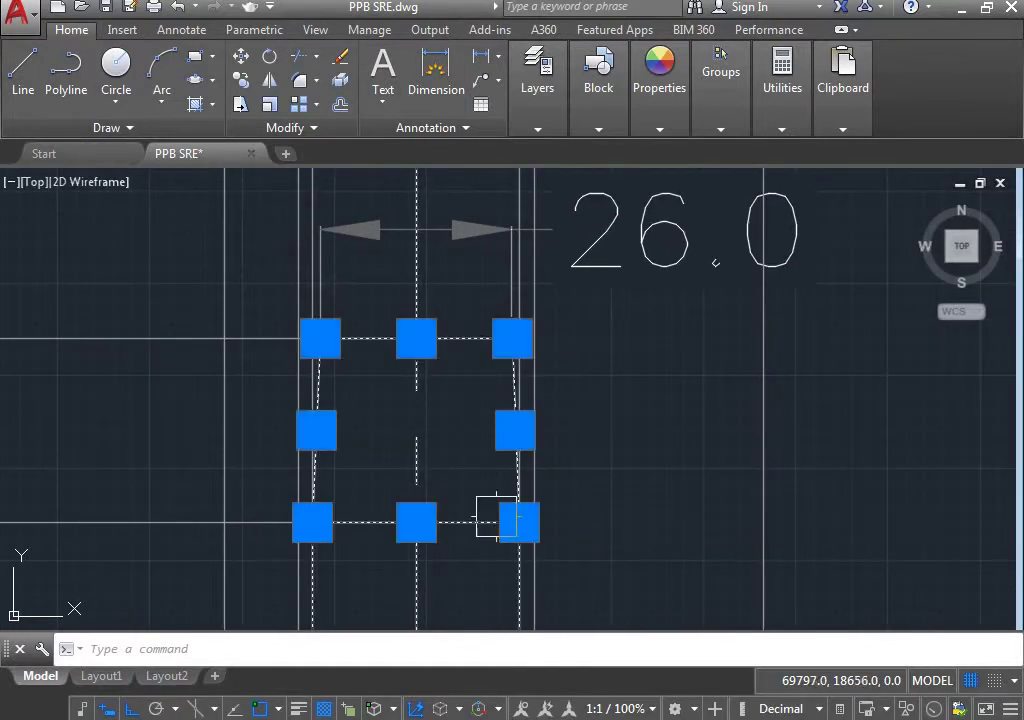
{"action": "mouse_move", "coordinate": [498, 518]}
{"action": "middle_mouse_down"}
{"action": "mouse_move", "coordinate": [480, 411]}
{"action": "mouse_move", "coordinate": [476, 440]}
{"action": "middle_mouse_up"}
{"action": "key", "text": "Escape"}
{"action": "scroll", "coordinate": [478, 437], "scroll_direction": "up", "scroll_amount": 2}
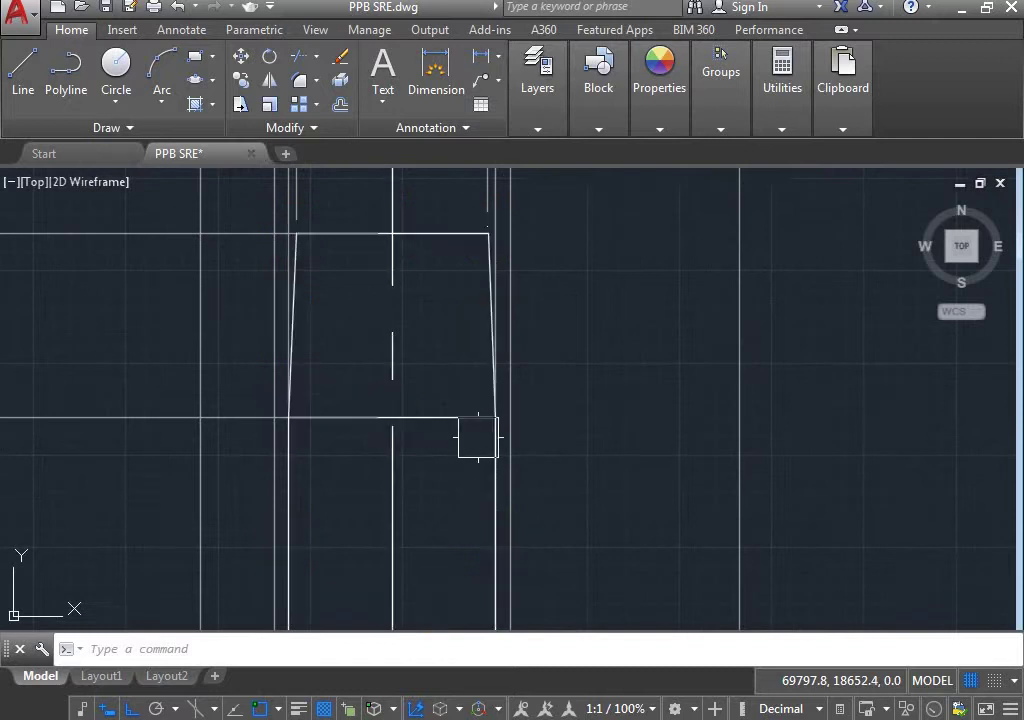
{"action": "scroll", "coordinate": [477, 434], "scroll_direction": "up", "scroll_amount": 2}
{"action": "mouse_move", "coordinate": [482, 505]}
{"action": "middle_mouse_down"}
{"action": "mouse_move", "coordinate": [474, 443]}
{"action": "mouse_move", "coordinate": [482, 625]}
{"action": "middle_mouse_up"}
{"action": "scroll", "coordinate": [459, 425], "scroll_direction": "down", "scroll_amount": 2}
{"action": "scroll", "coordinate": [459, 425], "scroll_direction": "down", "scroll_amount": 1}
{"action": "mouse_move", "coordinate": [459, 425]}
{"action": "middle_mouse_down"}
{"action": "mouse_move", "coordinate": [469, 347]}
{"action": "mouse_move", "coordinate": [412, 230]}
{"action": "middle_mouse_up"}
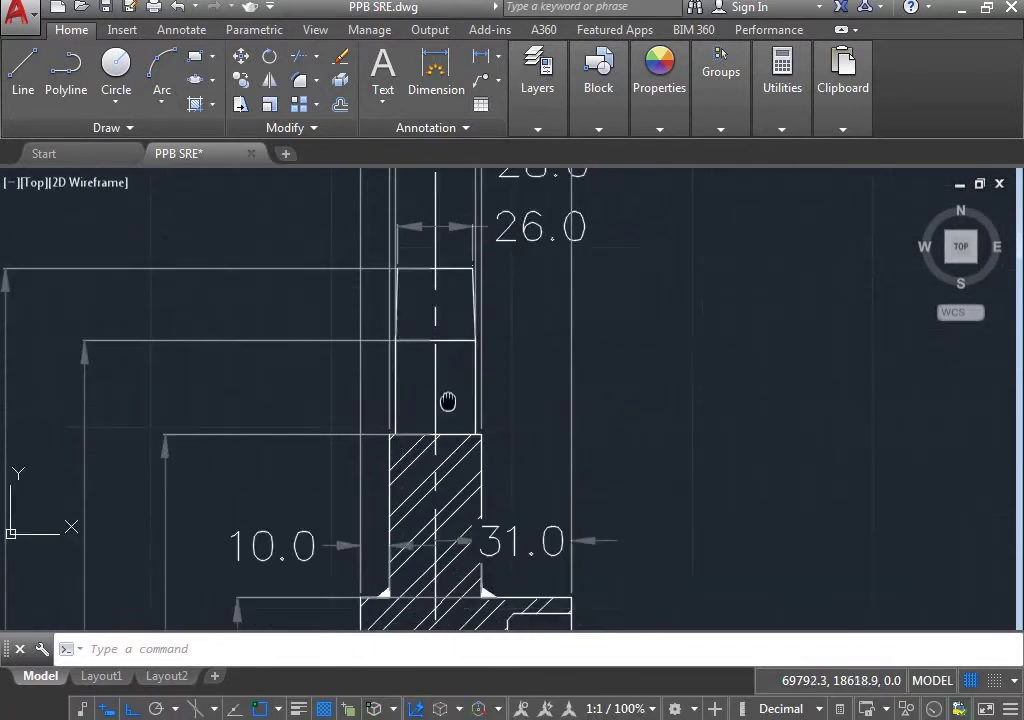
{"action": "middle_click_drag", "start_coordinate": [440, 560], "coordinate": [389, 311]}
{"action": "scroll", "coordinate": [490, 425], "scroll_direction": "up", "scroll_amount": 4}
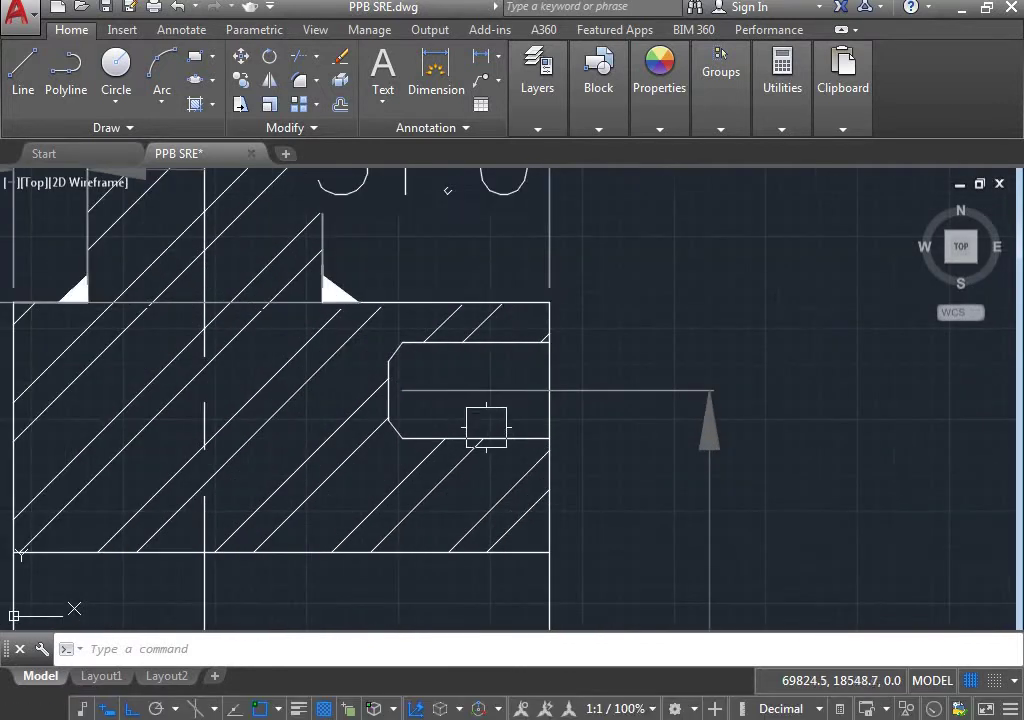
{"action": "left_click", "coordinate": [436, 70]}
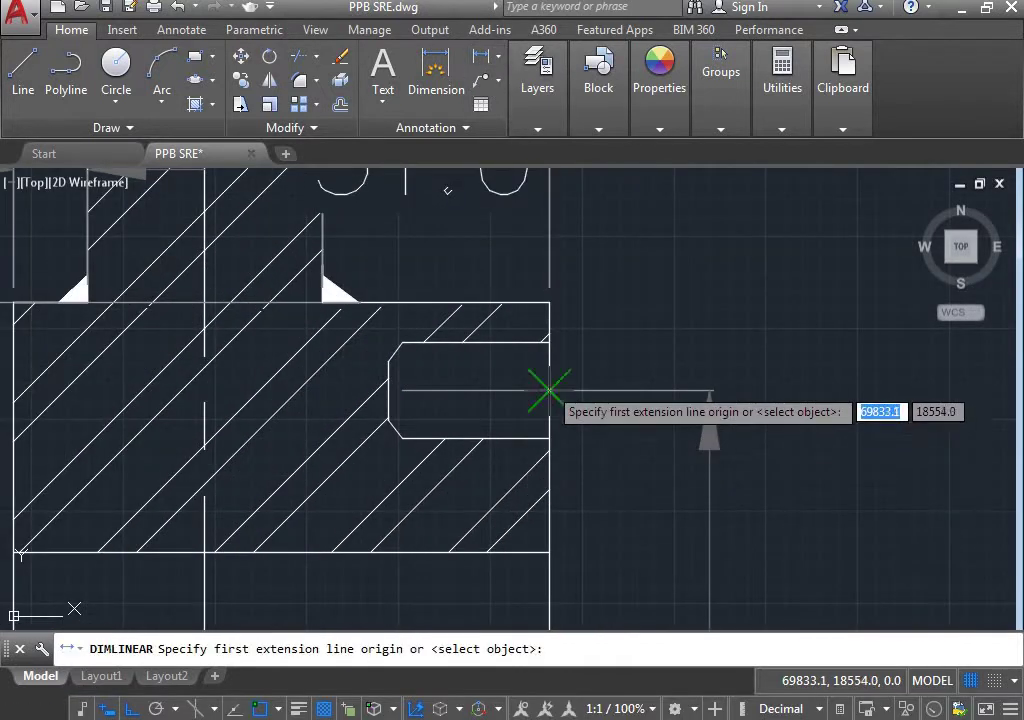
{"action": "left_click", "coordinate": [549, 390]}
{"action": "key", "text": "Escape"}
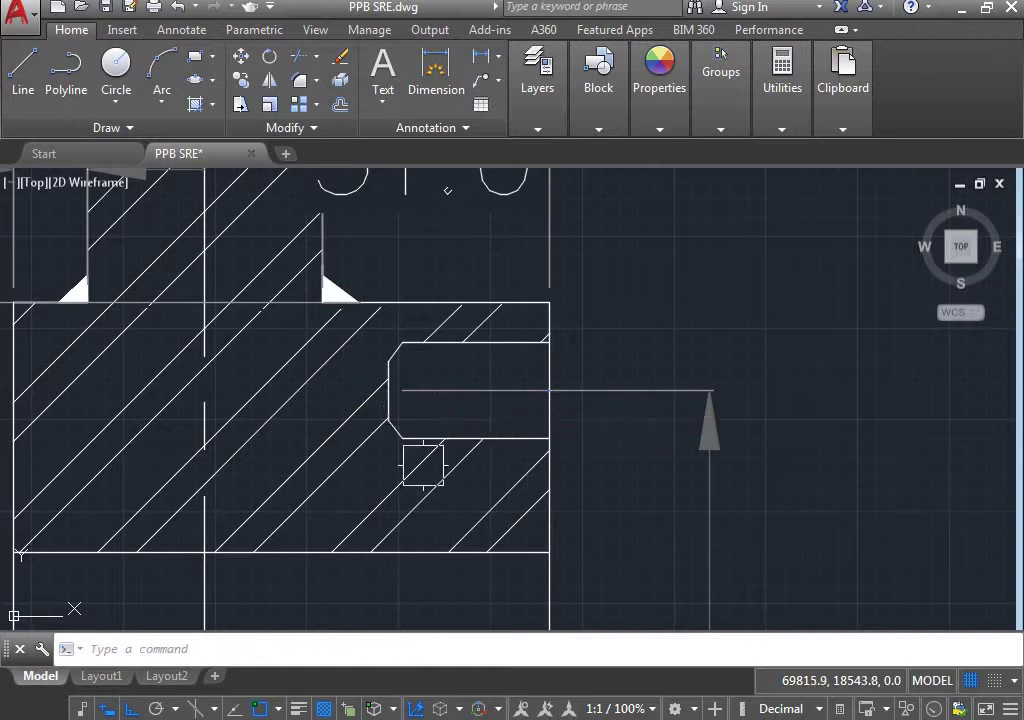
{"action": "scroll", "coordinate": [420, 464], "scroll_direction": "down", "scroll_amount": 4}
{"action": "mouse_move", "coordinate": [430, 560]}
{"action": "middle_mouse_down"}
{"action": "mouse_move", "coordinate": [480, 457]}
{"action": "mouse_move", "coordinate": [457, 450]}
{"action": "mouse_move", "coordinate": [433, 392]}
{"action": "mouse_move", "coordinate": [440, 235]}
{"action": "middle_mouse_up"}
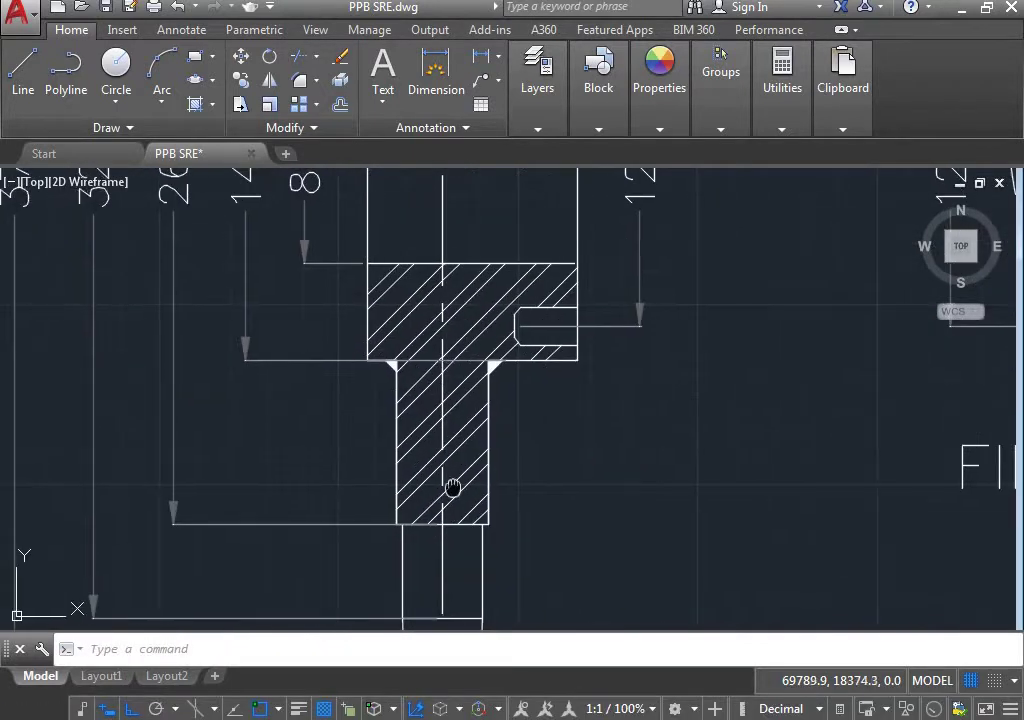
{"action": "middle_click_drag", "start_coordinate": [453, 487], "coordinate": [453, 315]}
{"action": "scroll", "coordinate": [453, 315], "scroll_direction": "down", "scroll_amount": 2}
{"action": "scroll", "coordinate": [453, 333], "scroll_direction": "down", "scroll_amount": 4}
{"action": "scroll", "coordinate": [453, 333], "scroll_direction": "up", "scroll_amount": 1}
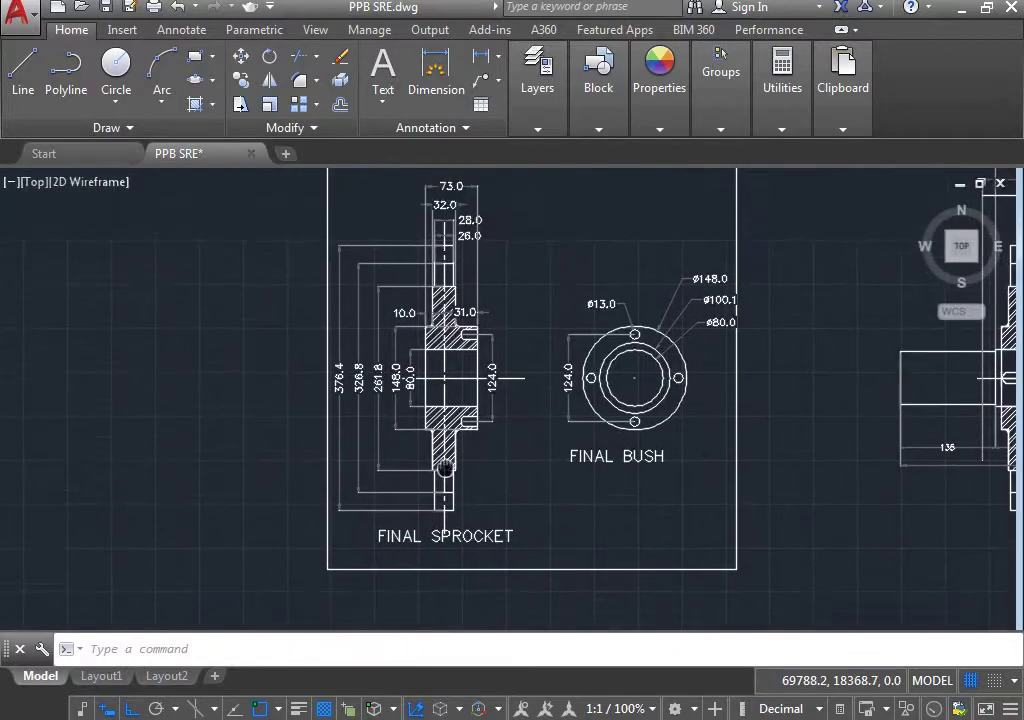
{"action": "scroll", "coordinate": [453, 333], "scroll_direction": "up", "scroll_amount": 1}
{"action": "scroll", "coordinate": [453, 333], "scroll_direction": "up", "scroll_amount": 2}
{"action": "scroll", "coordinate": [428, 240], "scroll_direction": "up", "scroll_amount": 4}
{"action": "middle_click_drag", "start_coordinate": [434, 407], "coordinate": [427, 347]}
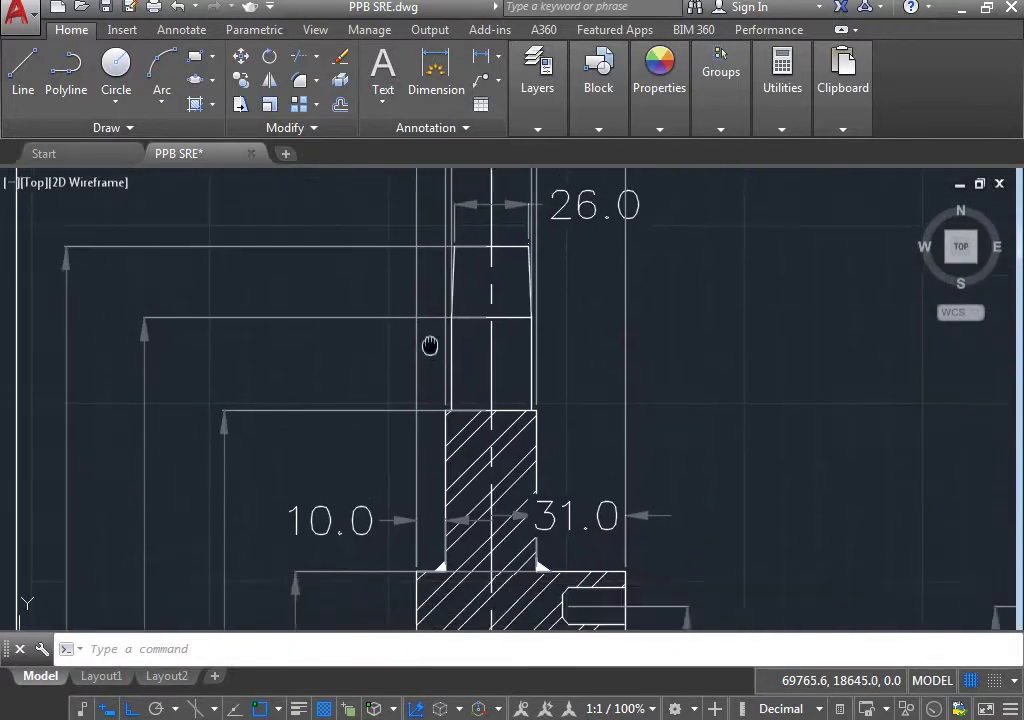
{"action": "scroll", "coordinate": [427, 347], "scroll_direction": "down", "scroll_amount": 6}
Window-select the FINAL SPROCKET drawing with its dimensions and copy it to the clipboard.
{"action": "left_click", "coordinate": [245, 233]}
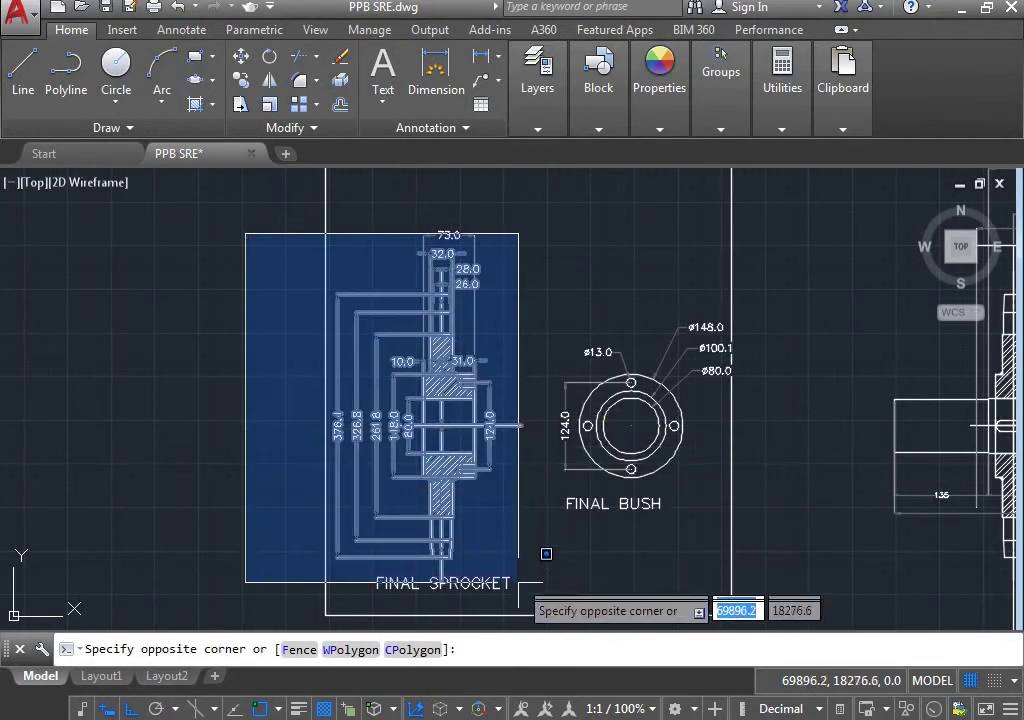
{"action": "left_click", "coordinate": [517, 600]}
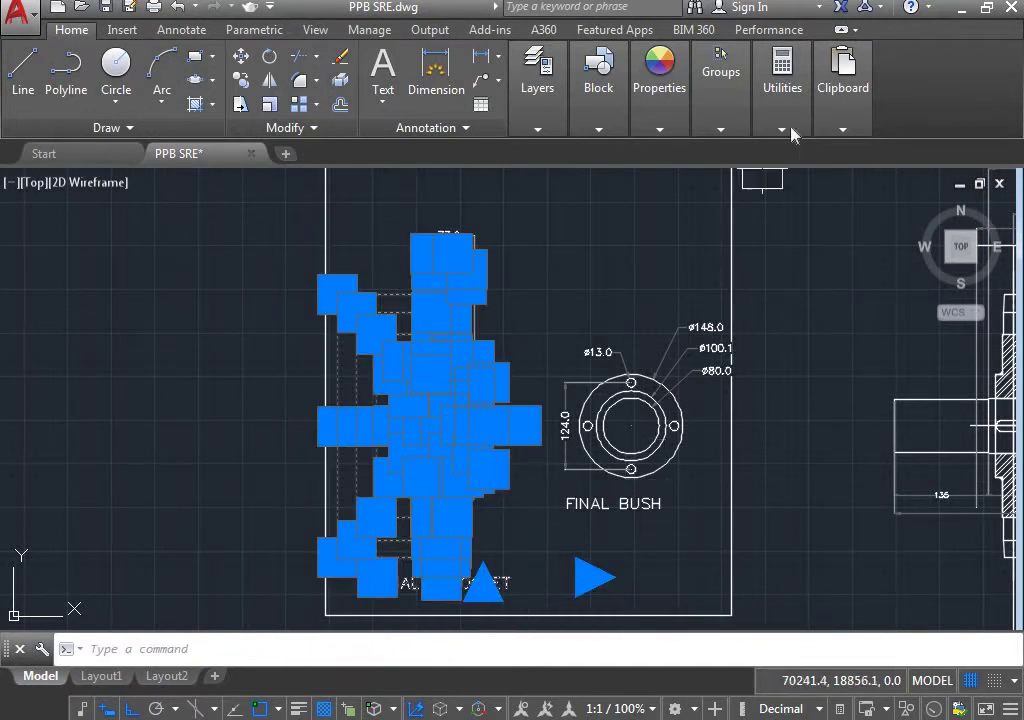
{"action": "left_click", "coordinate": [843, 128]}
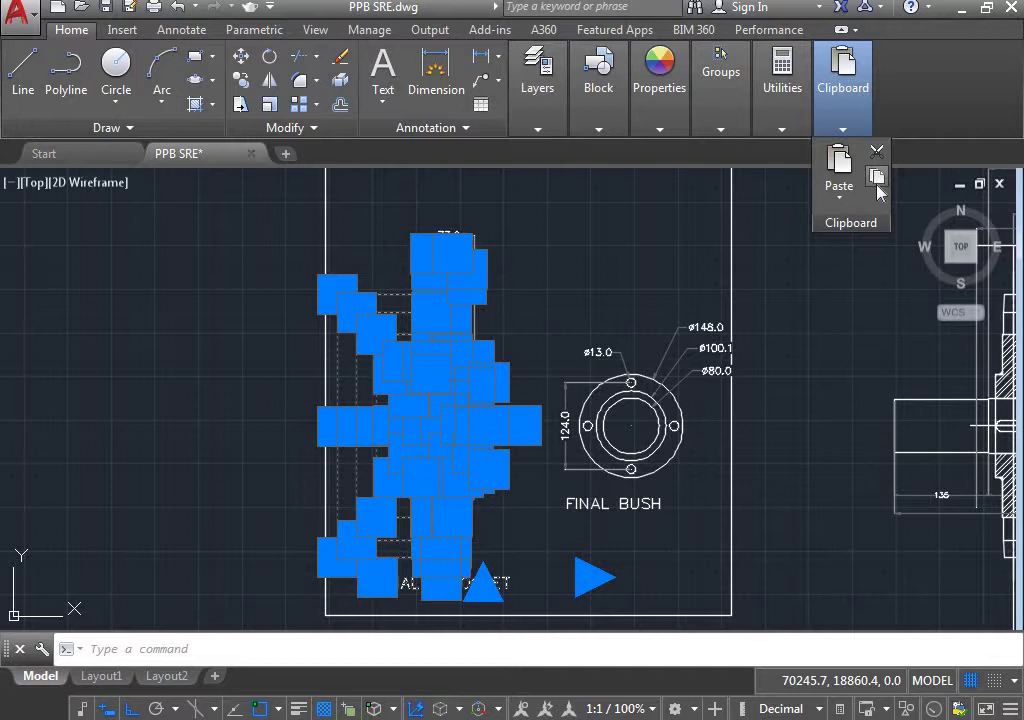
{"action": "left_click", "coordinate": [877, 187]}
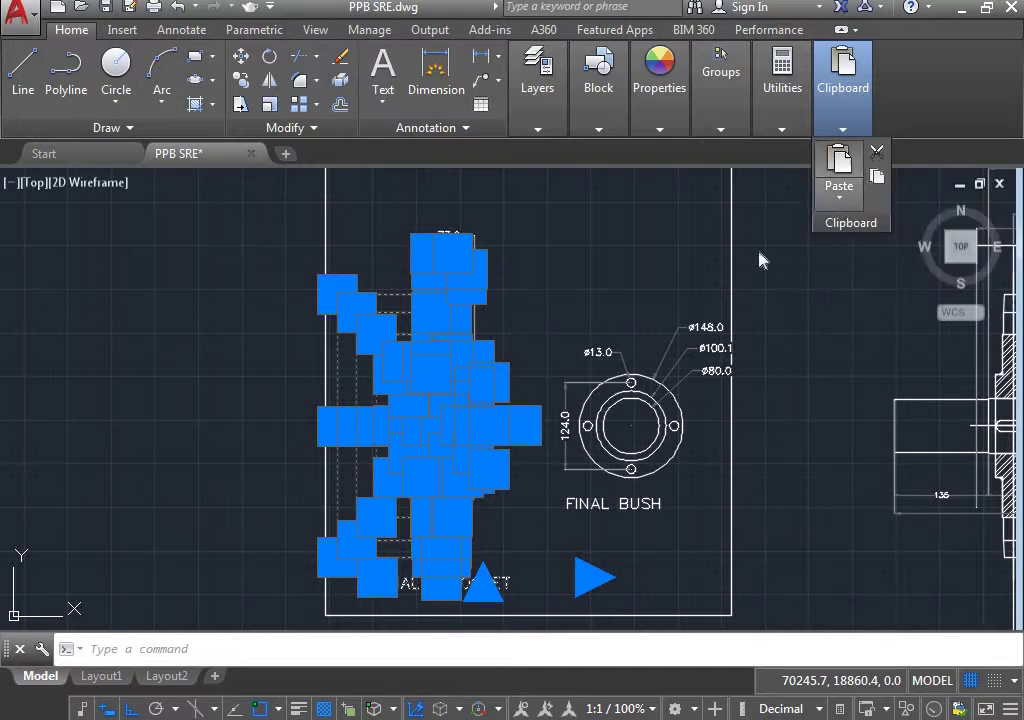
{"action": "mouse_move", "coordinate": [518, 492]}
{"action": "middle_mouse_down"}
{"action": "mouse_move", "coordinate": [443, 481]}
{"action": "mouse_move", "coordinate": [217, 562]}
{"action": "middle_mouse_up"}
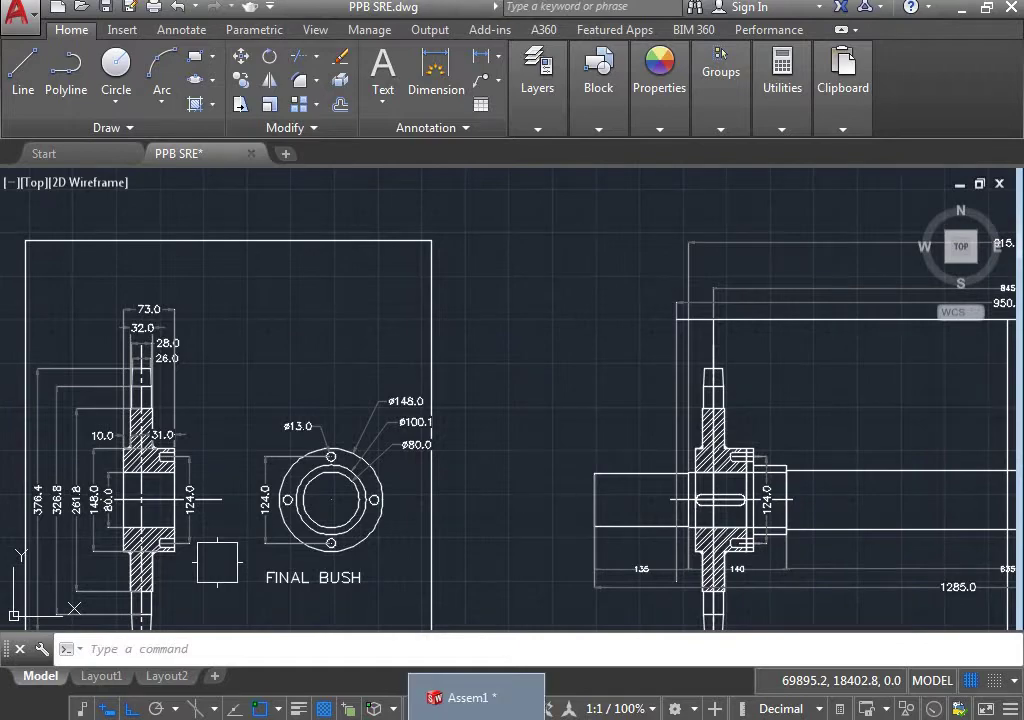
Select Revolve1 in the feature tree to bring up Sketch1's dimensions.
{"action": "scroll", "coordinate": [490, 236], "scroll_direction": "down", "scroll_amount": 1}
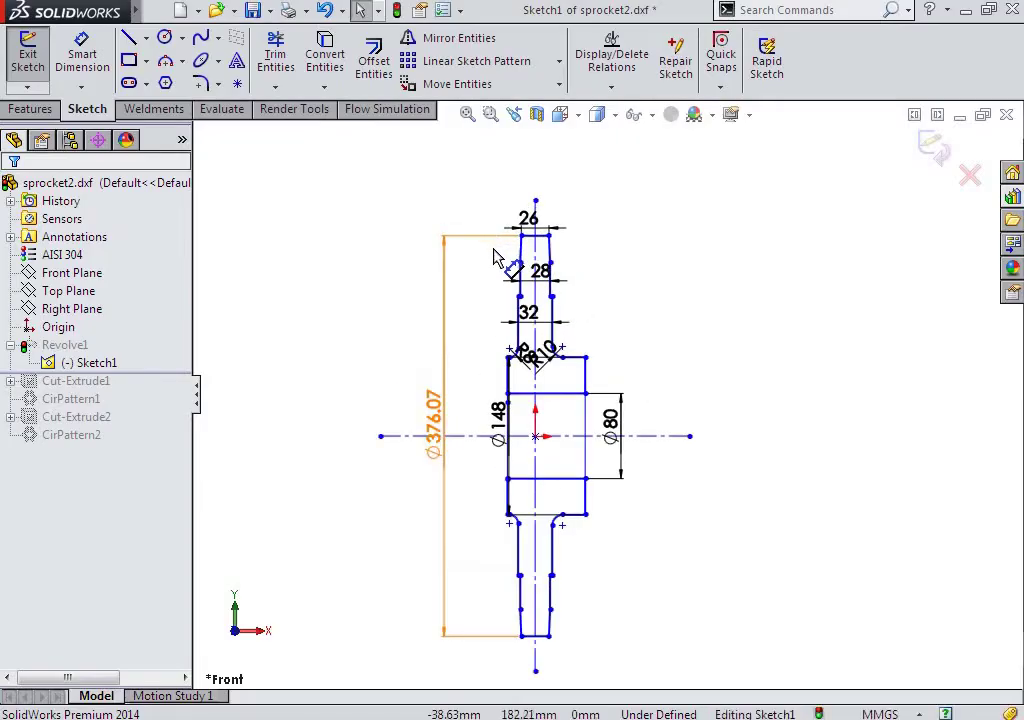
{"action": "left_click", "coordinate": [66, 345]}
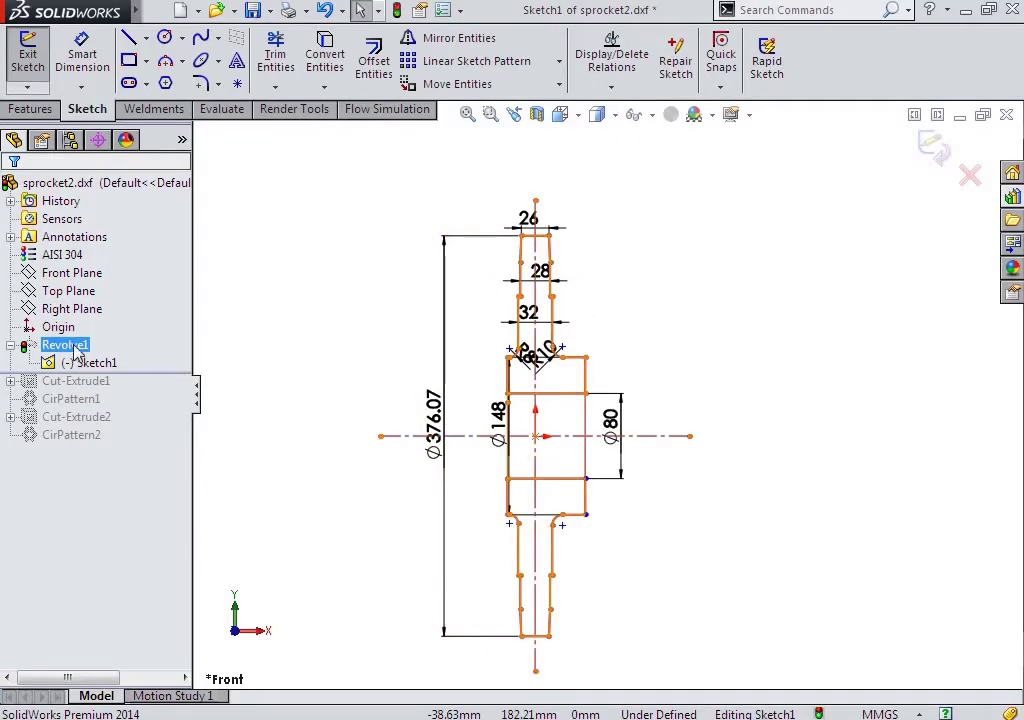
{"action": "left_click_drag", "start_coordinate": [75, 285], "coordinate": [140, 373]}
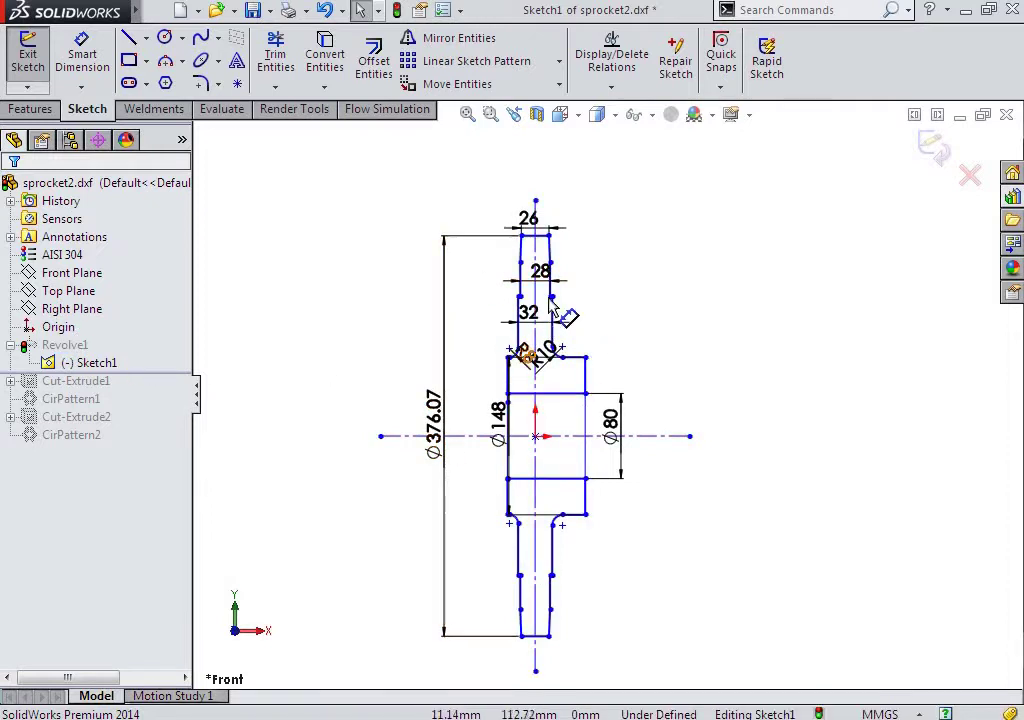
{"action": "scroll", "coordinate": [548, 292], "scroll_direction": "down", "scroll_amount": 3}
{"action": "scroll", "coordinate": [533, 224], "scroll_direction": "down", "scroll_amount": 1}
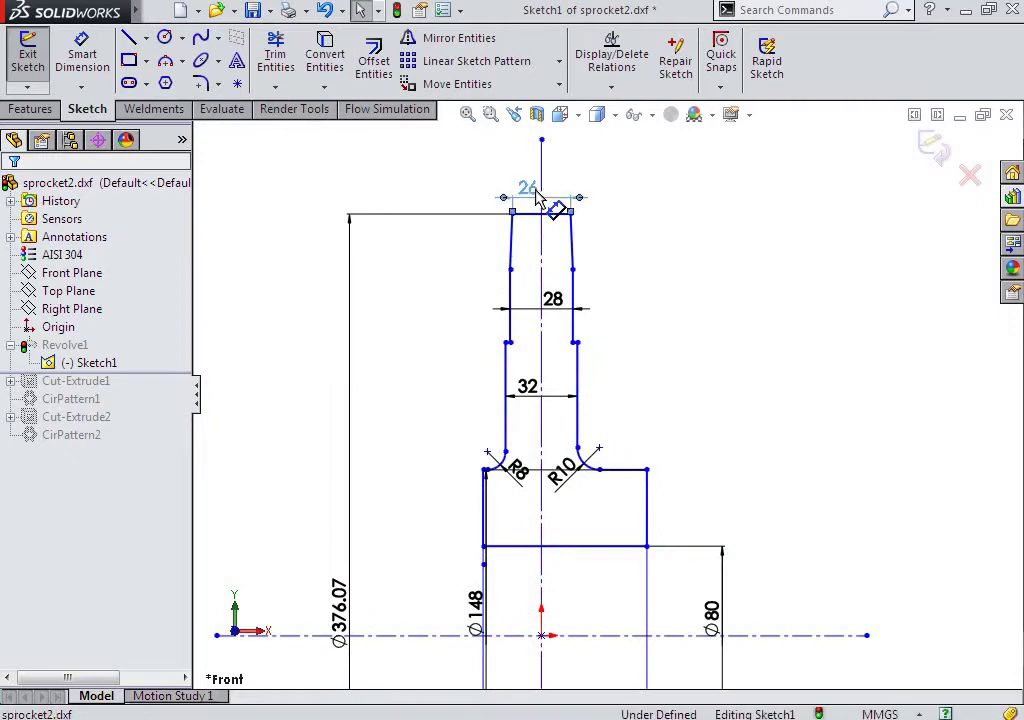
Stack the 32, 28 and 26 width dimensions above the tooth tip.
{"action": "left_click", "coordinate": [540, 190]}
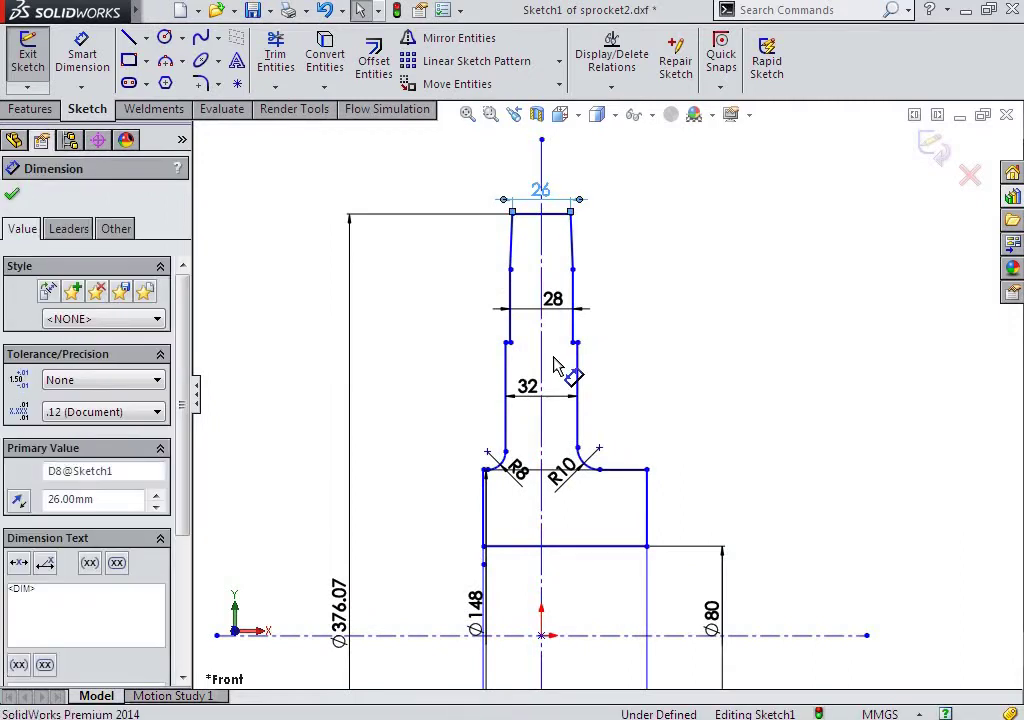
{"action": "left_click", "coordinate": [560, 302]}
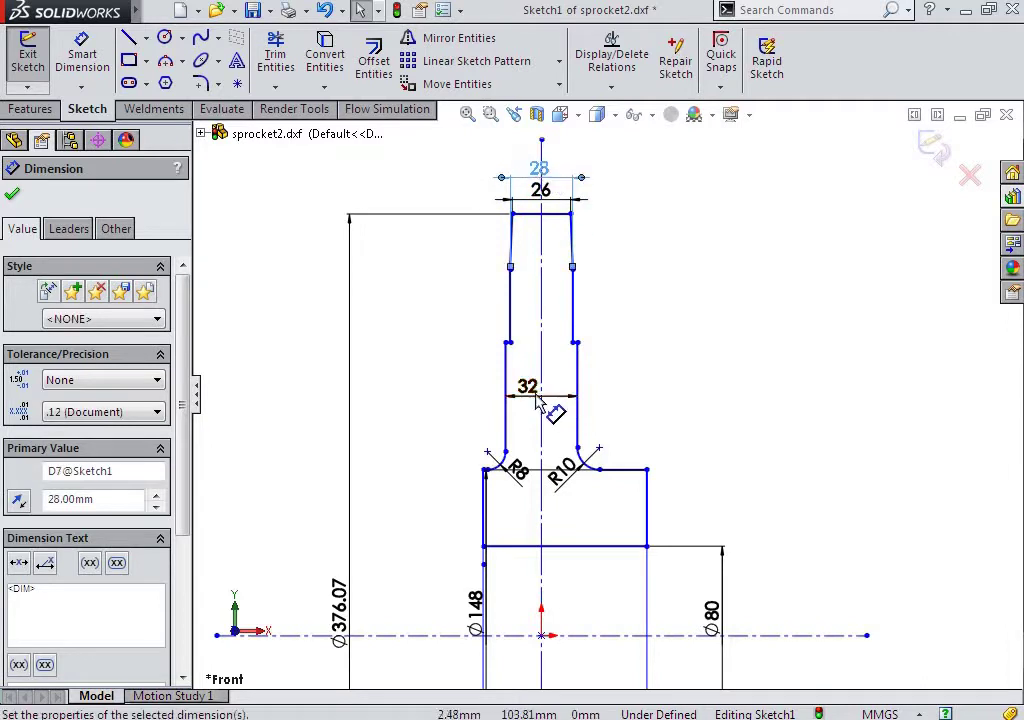
{"action": "left_click_drag", "start_coordinate": [540, 400], "coordinate": [538, 344]}
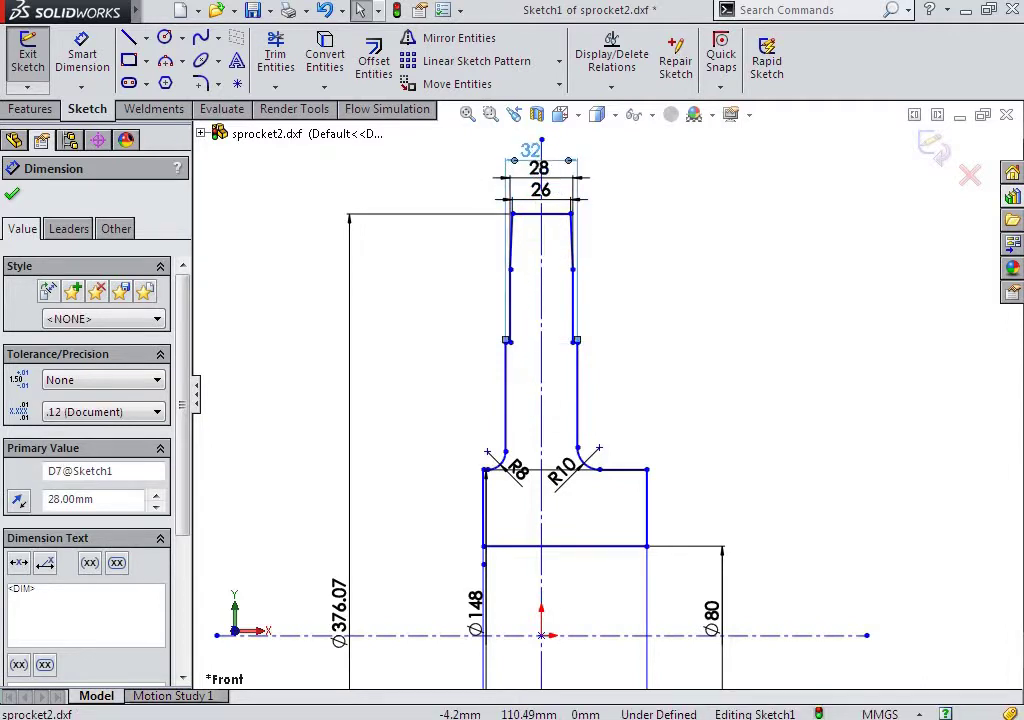
{"action": "scroll", "coordinate": [583, 199], "scroll_direction": "down", "scroll_amount": 2}
{"action": "scroll", "coordinate": [565, 263], "scroll_direction": "down", "scroll_amount": 2}
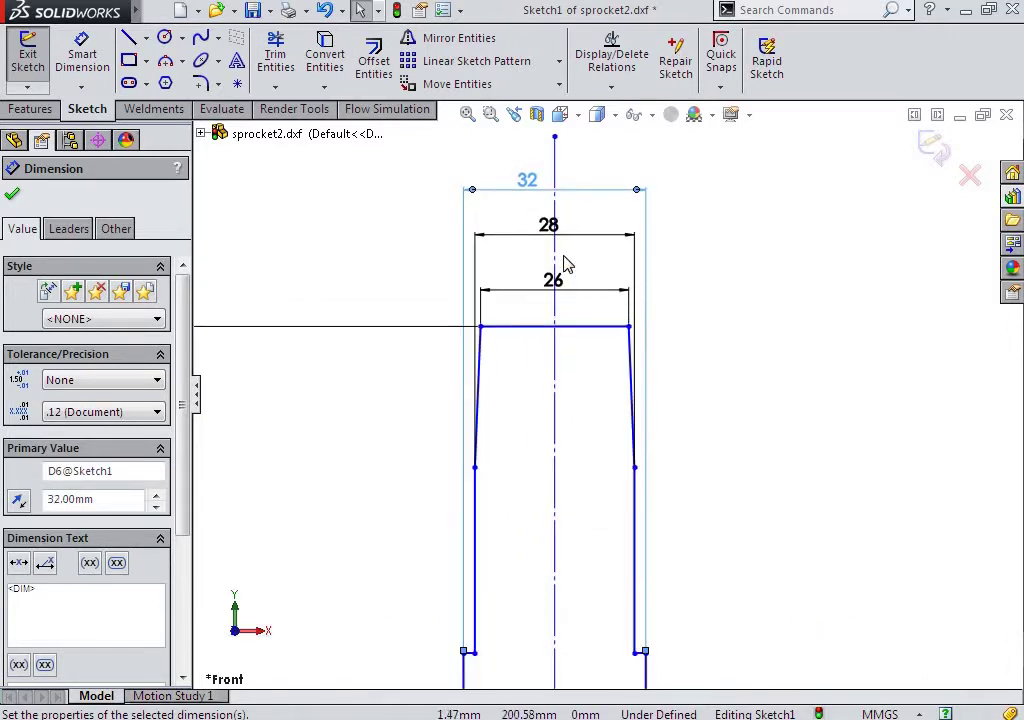
{"action": "left_click_drag", "start_coordinate": [530, 182], "coordinate": [557, 185]}
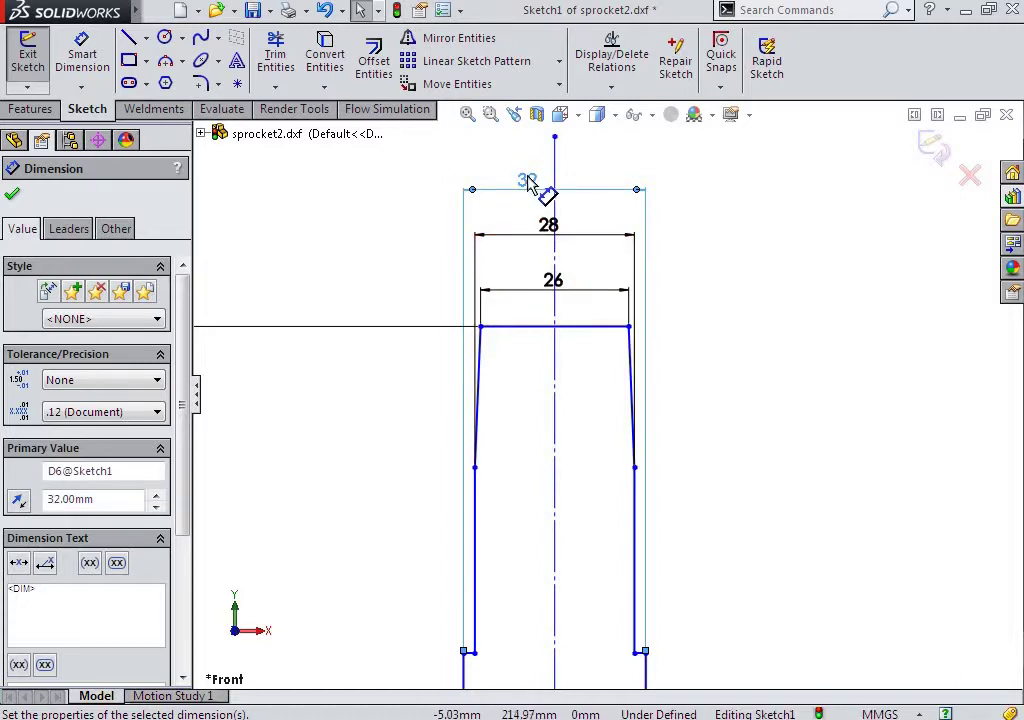
{"action": "scroll", "coordinate": [557, 187], "scroll_direction": "down", "scroll_amount": 2}
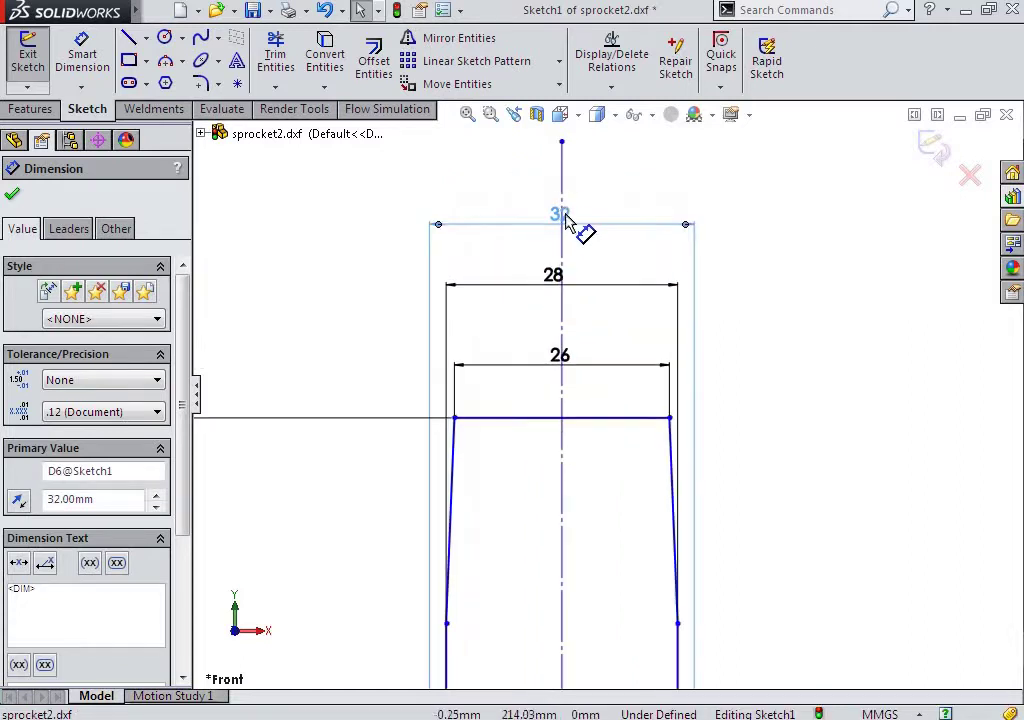
{"action": "scroll", "coordinate": [566, 250], "scroll_direction": "down", "scroll_amount": 3}
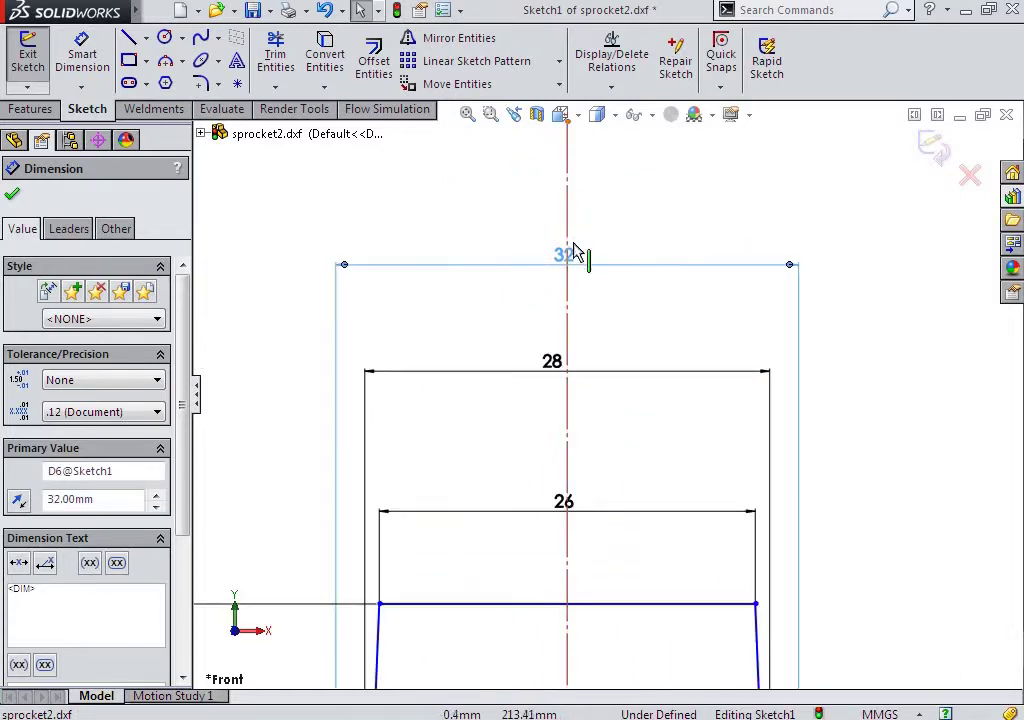
{"action": "left_click", "coordinate": [566, 365]}
{"action": "left_click_drag", "start_coordinate": [568, 505], "coordinate": [575, 433]}
{"action": "scroll", "coordinate": [592, 515], "scroll_direction": "up", "scroll_amount": 3}
{"action": "scroll", "coordinate": [600, 520], "scroll_direction": "up", "scroll_amount": 2}
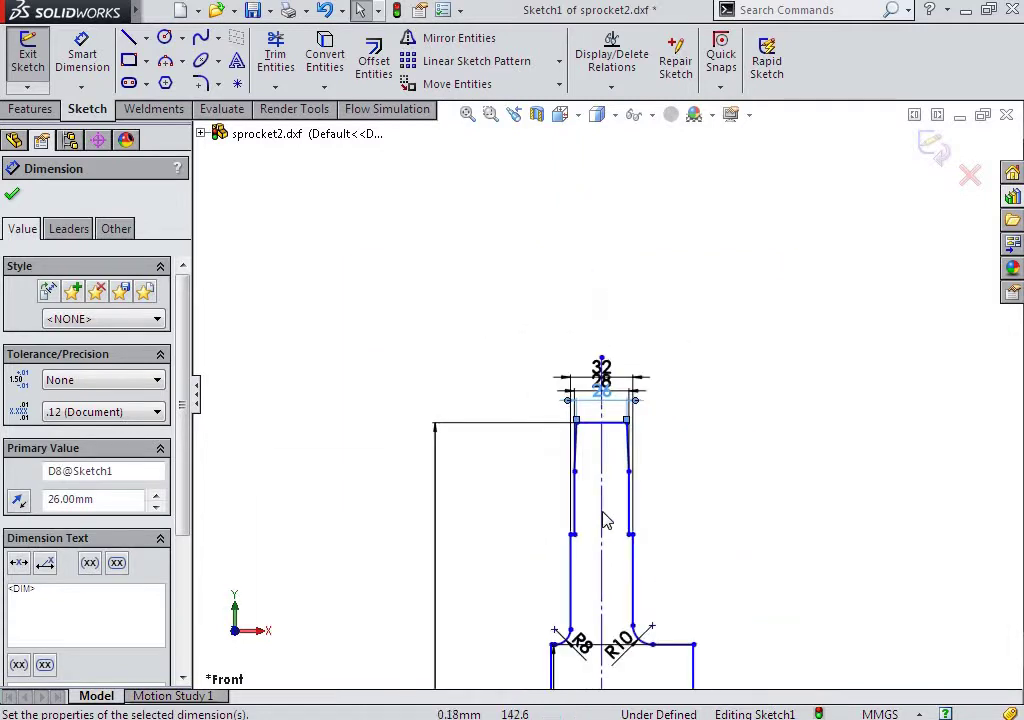
{"action": "scroll", "coordinate": [600, 528], "scroll_direction": "up", "scroll_amount": 1}
{"action": "scroll", "coordinate": [623, 538], "scroll_direction": "down", "scroll_amount": 4}
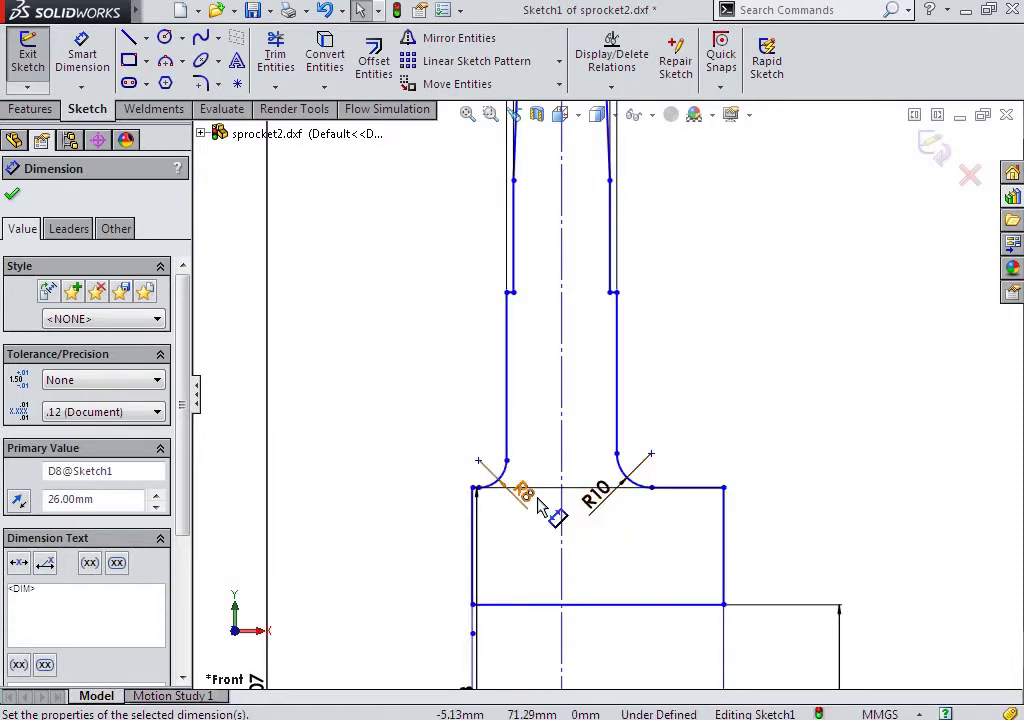
Move the R10 fillet label next to its arc.
{"action": "left_click", "coordinate": [466, 438]}
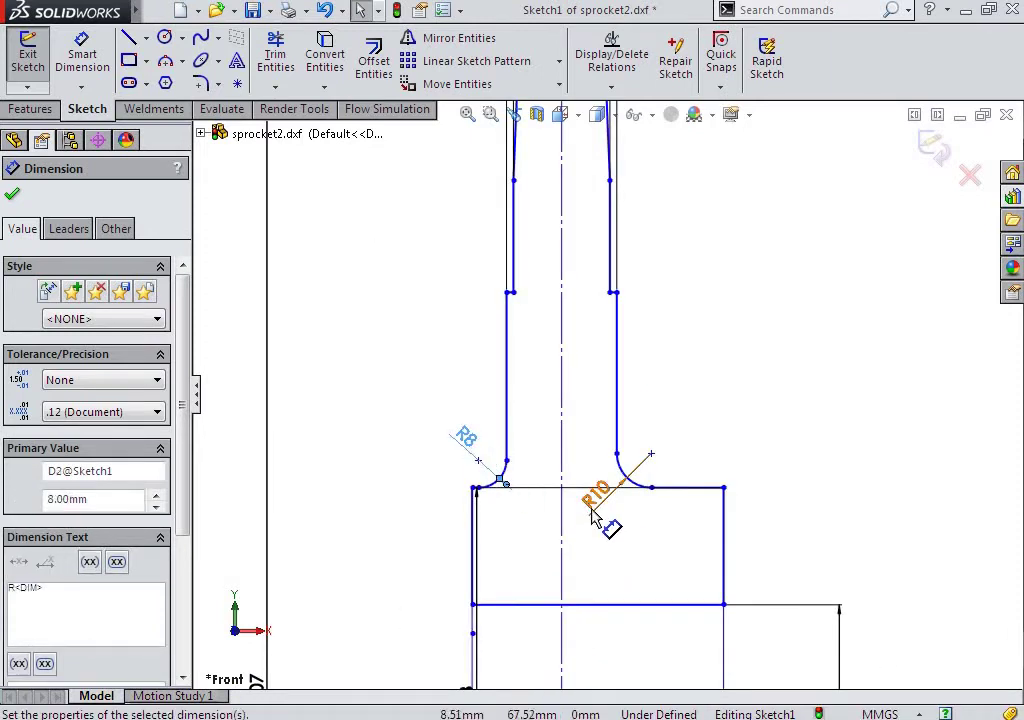
{"action": "left_click_drag", "start_coordinate": [600, 497], "coordinate": [650, 452]}
{"action": "scroll", "coordinate": [665, 470], "scroll_direction": "up", "scroll_amount": 2}
{"action": "scroll", "coordinate": [660, 522], "scroll_direction": "up", "scroll_amount": 3}
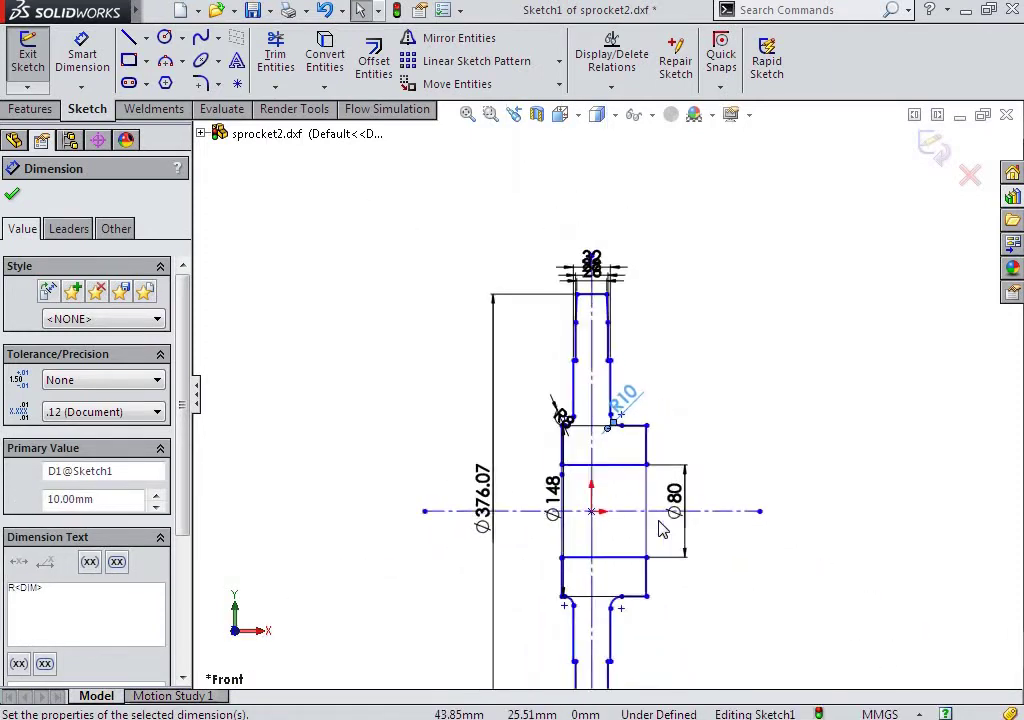
{"action": "scroll", "coordinate": [580, 510], "scroll_direction": "down", "scroll_amount": 3}
Place Ø148 beside Ø80 on the hub's right side and begin moving Ø376.07.
{"action": "left_click_drag", "start_coordinate": [541, 426], "coordinate": [505, 447]}
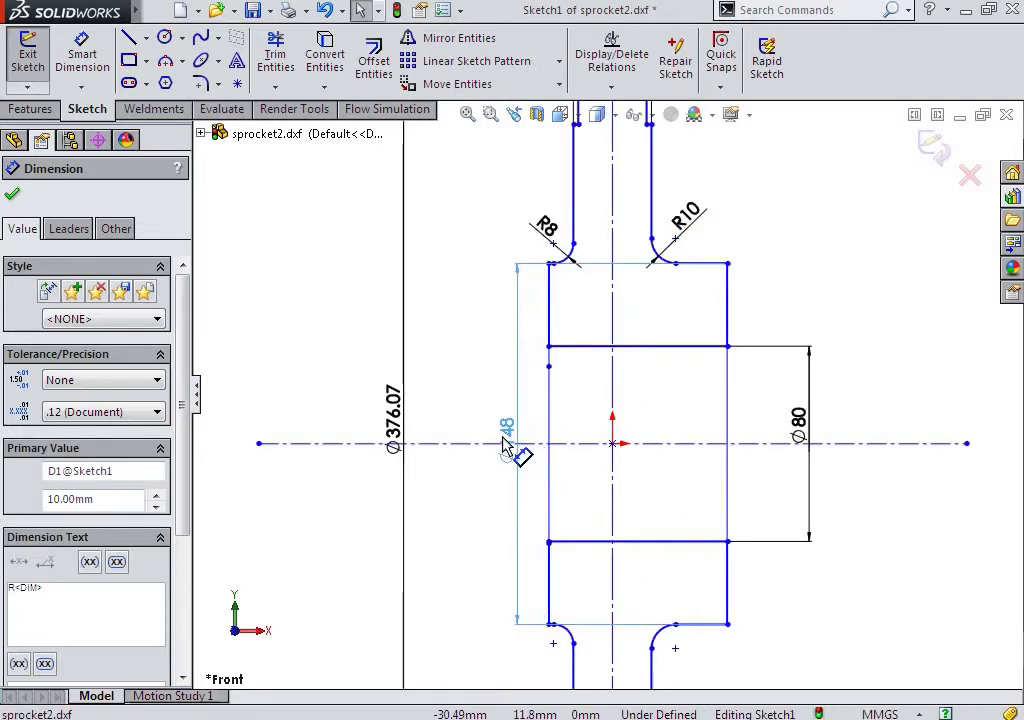
{"action": "scroll", "coordinate": [560, 300], "scroll_direction": "down", "scroll_amount": 3}
{"action": "scroll", "coordinate": [507, 565], "scroll_direction": "up", "scroll_amount": 2}
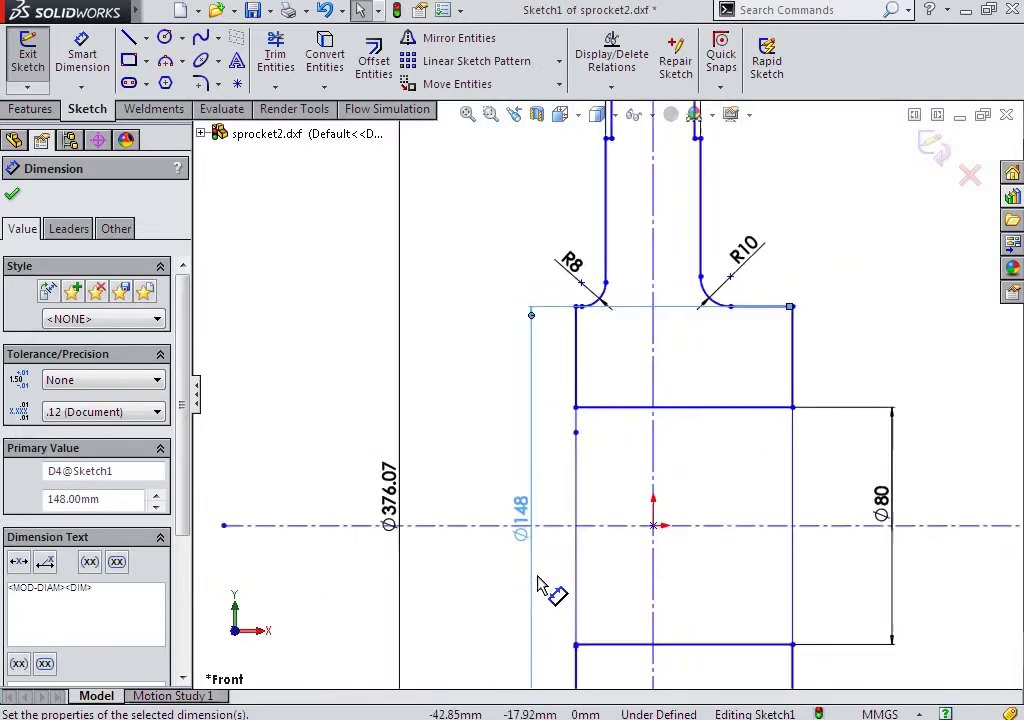
{"action": "scroll", "coordinate": [549, 590], "scroll_direction": "up", "scroll_amount": 2}
{"action": "left_click", "coordinate": [625, 510]}
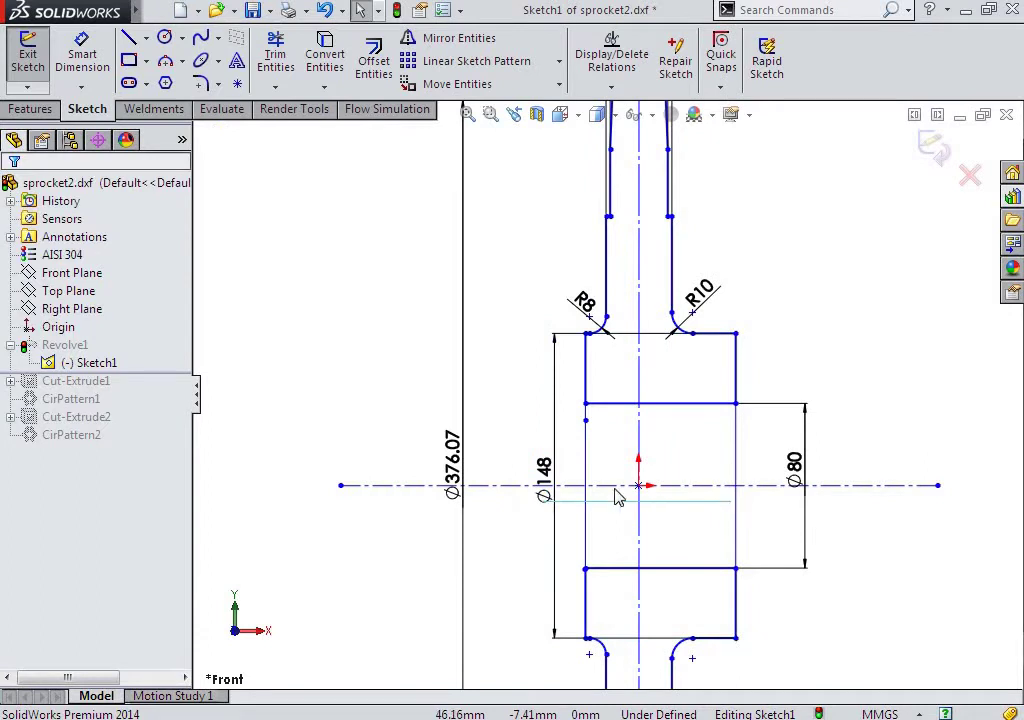
{"action": "left_click_drag", "start_coordinate": [545, 470], "coordinate": [814, 488]}
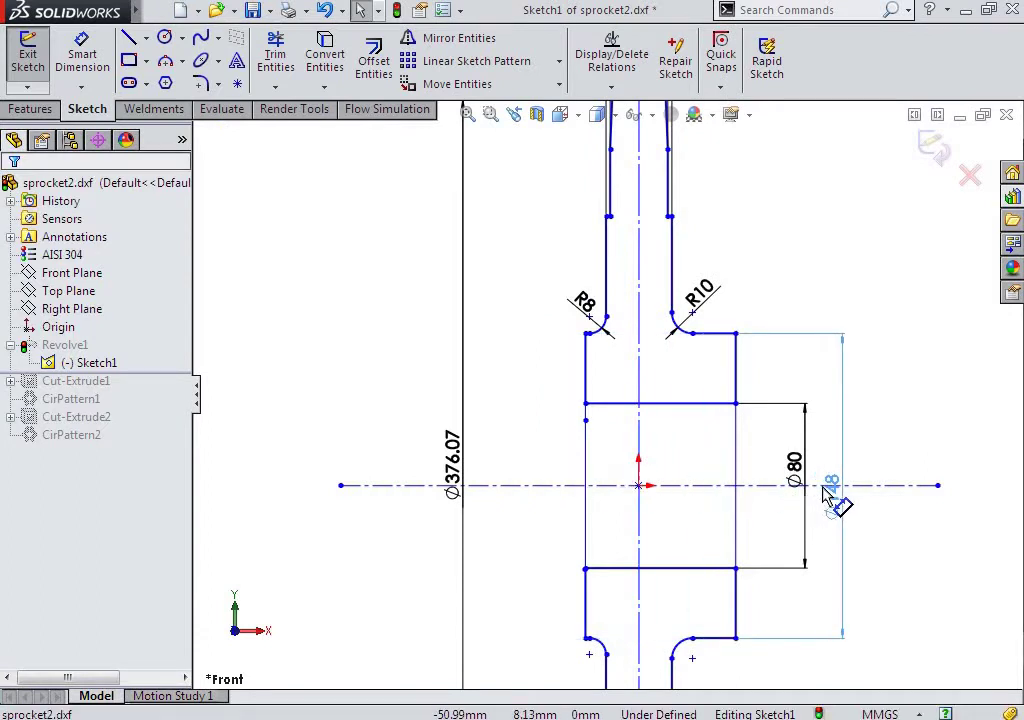
{"action": "scroll", "coordinate": [815, 458], "scroll_direction": "down", "scroll_amount": 1}
{"action": "left_click_drag", "start_coordinate": [785, 483], "coordinate": [757, 485]}
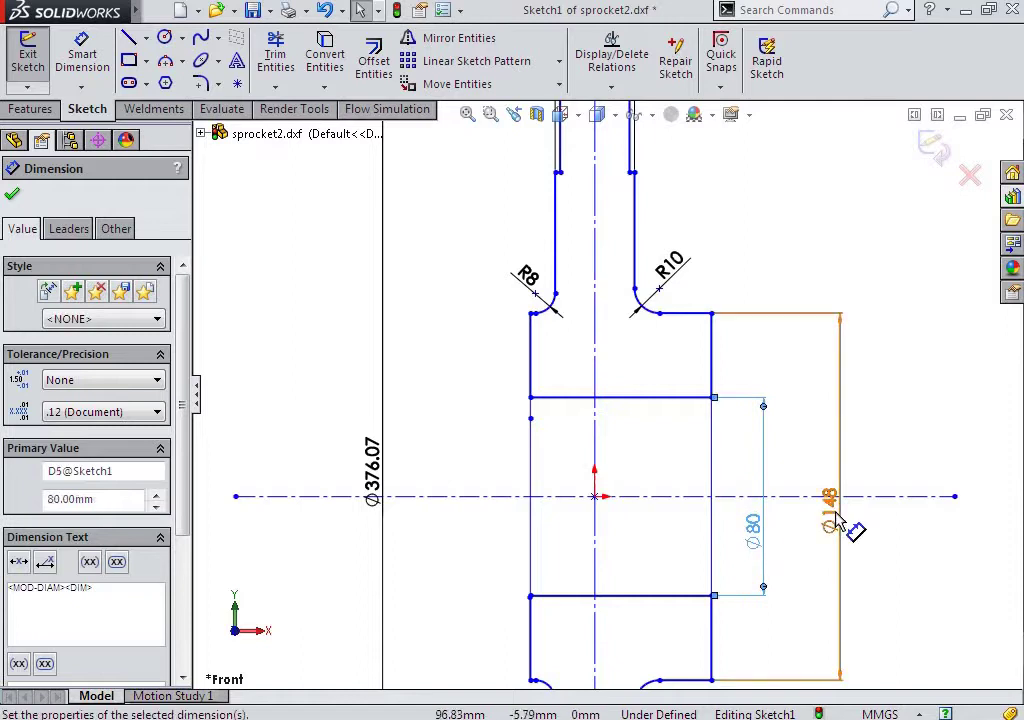
{"action": "left_click_drag", "start_coordinate": [838, 518], "coordinate": [783, 548]}
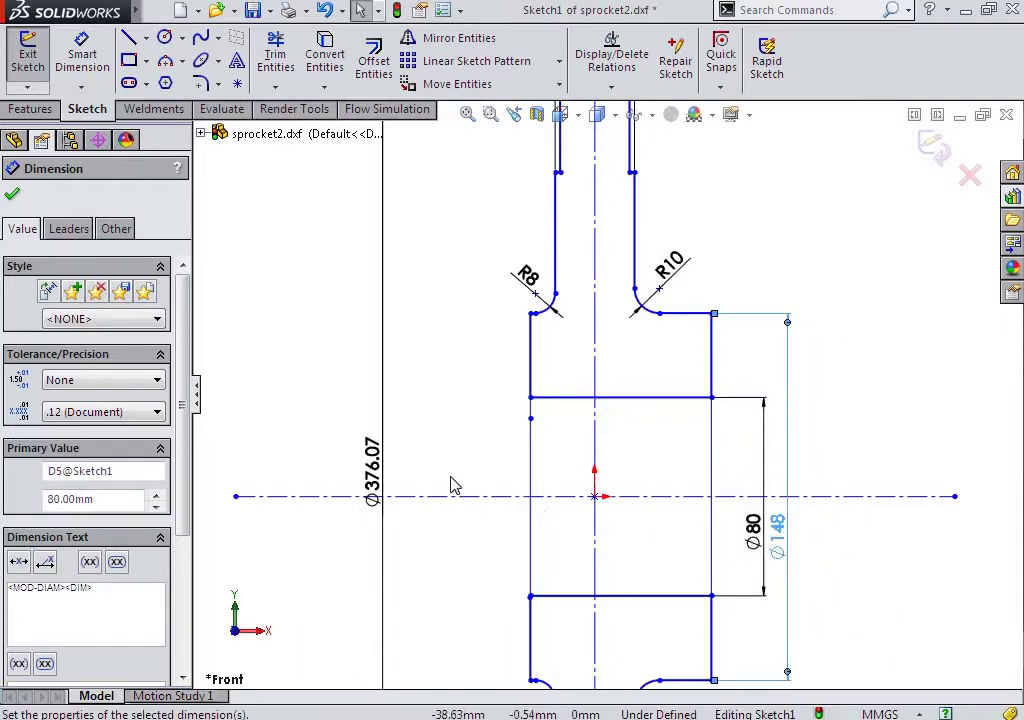
{"action": "left_click_drag", "start_coordinate": [398, 478], "coordinate": [479, 473]}
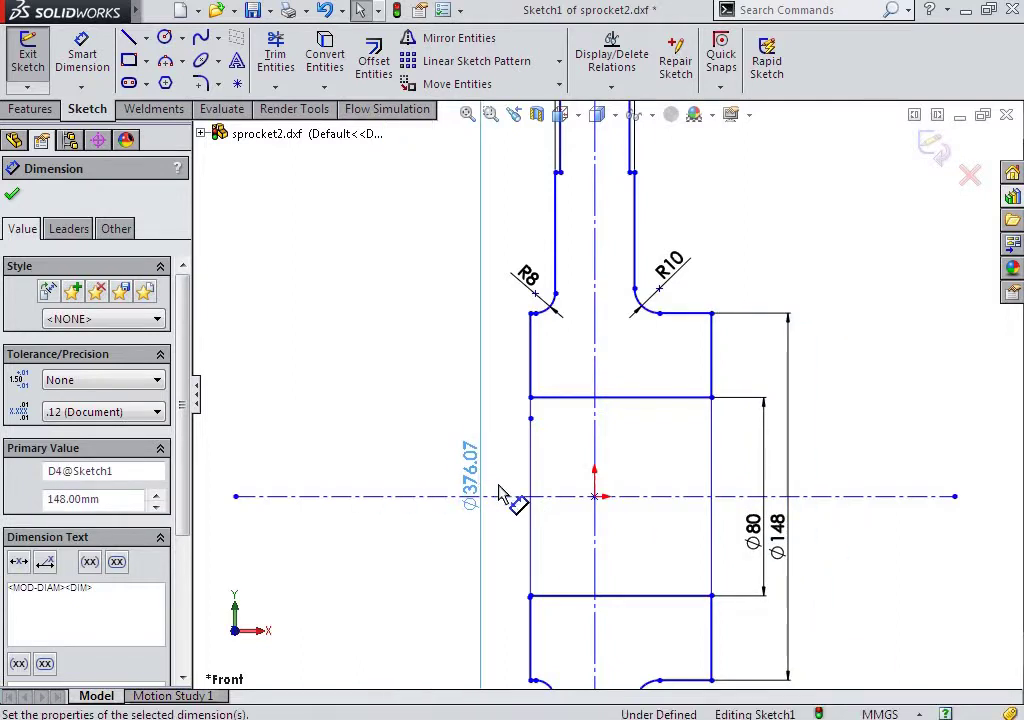
Undo an accidental sketch shift and move Ø376.07 to the right of the profile.
{"action": "key", "text": "z"}
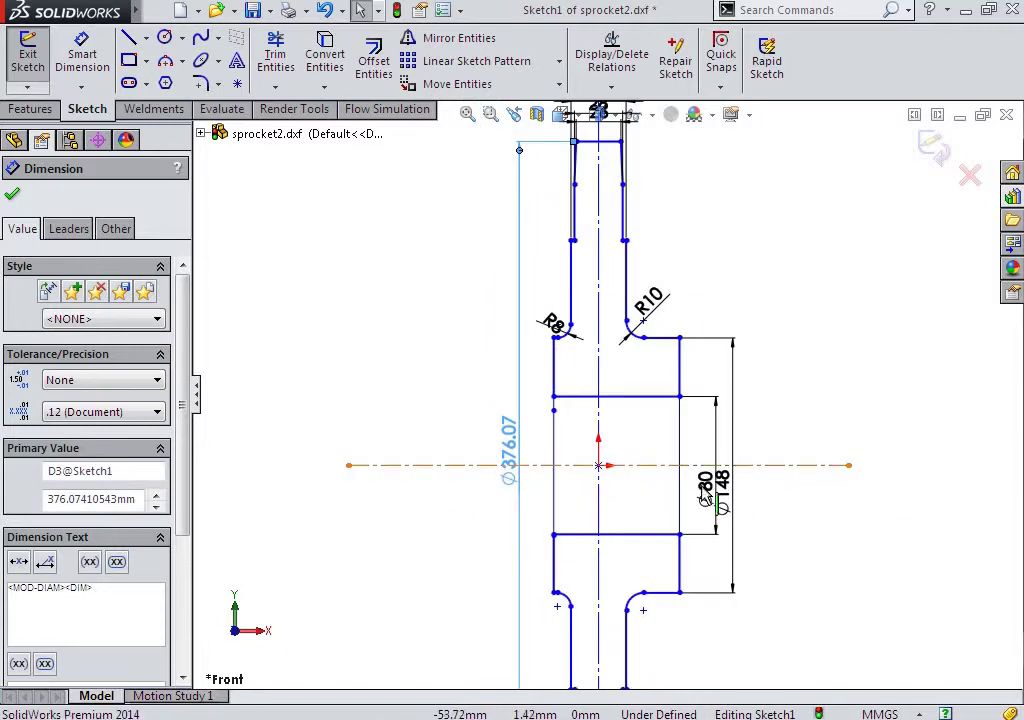
{"action": "left_click_drag", "start_coordinate": [680, 465], "coordinate": [560, 494]}
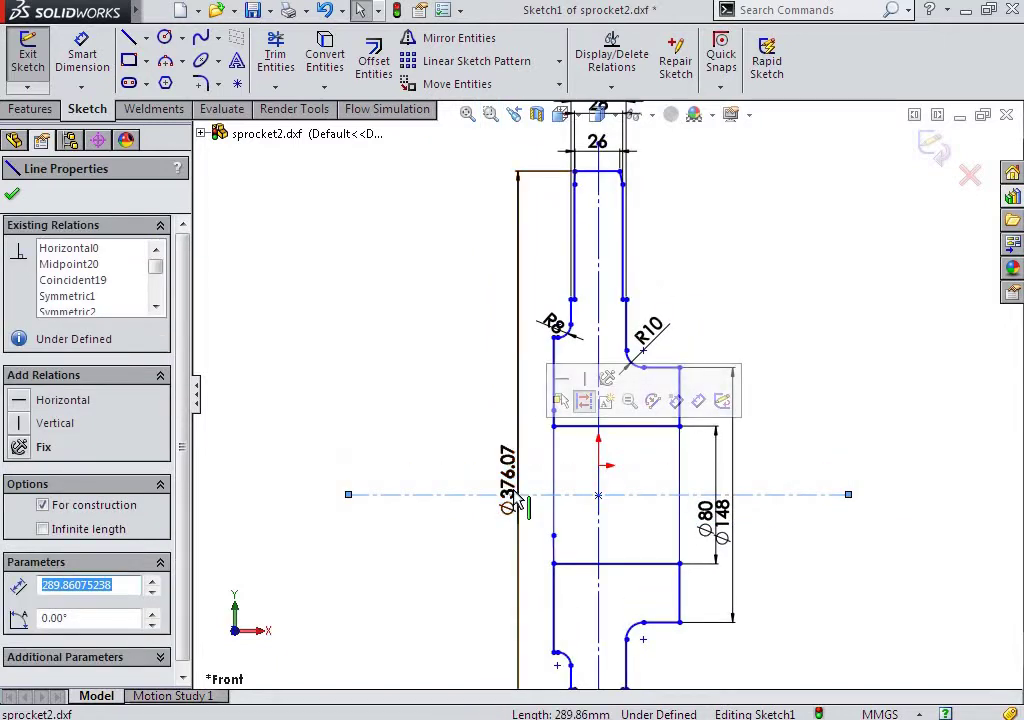
{"action": "key", "text": "Escape"}
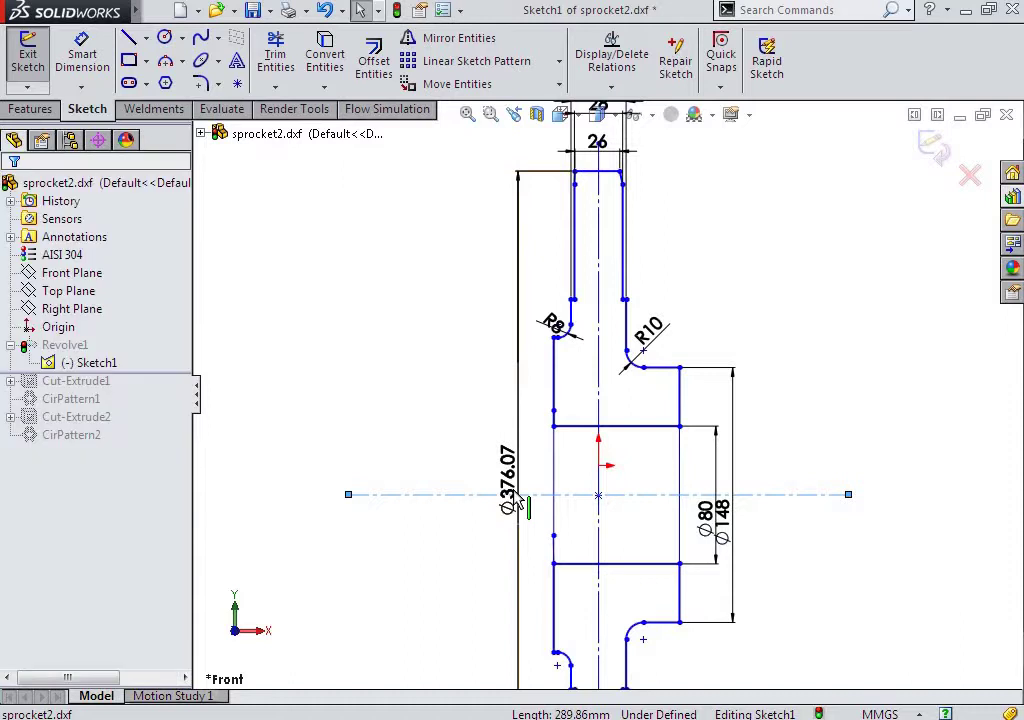
{"action": "key", "text": "ctrl+z"}
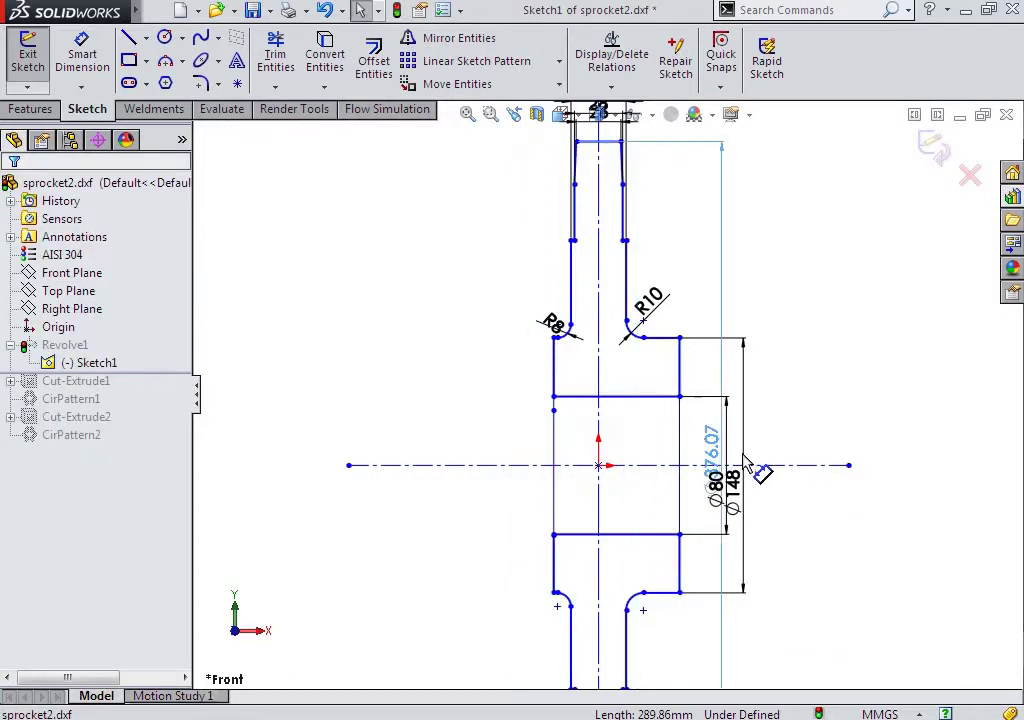
{"action": "left_click", "coordinate": [762, 505]}
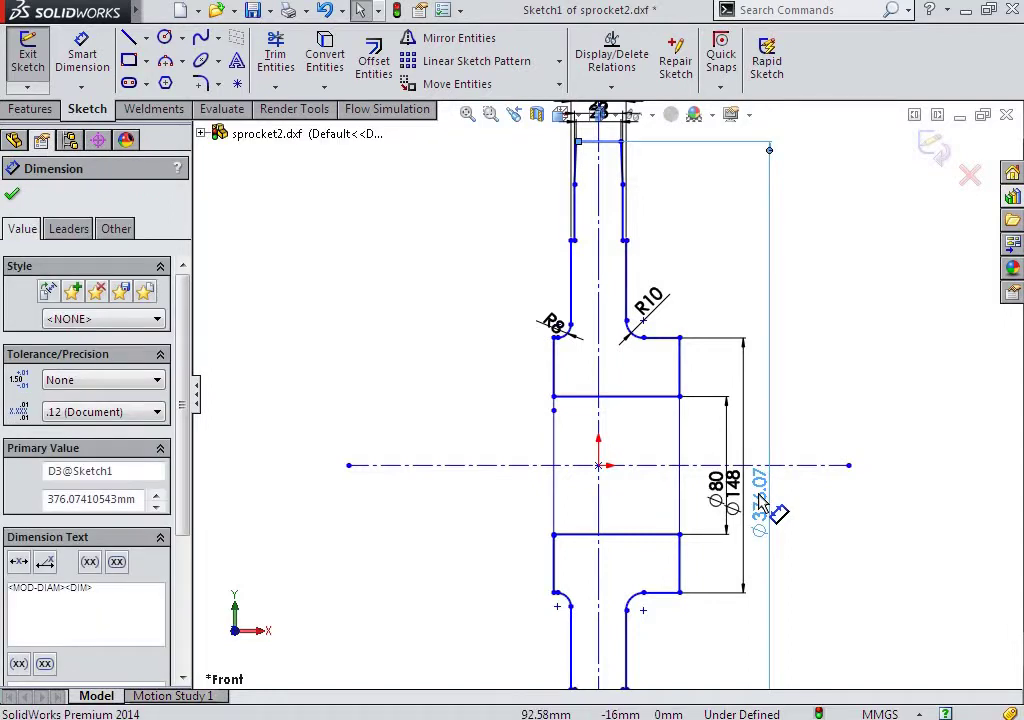
{"action": "scroll", "coordinate": [759, 414], "scroll_direction": "up", "scroll_amount": 2}
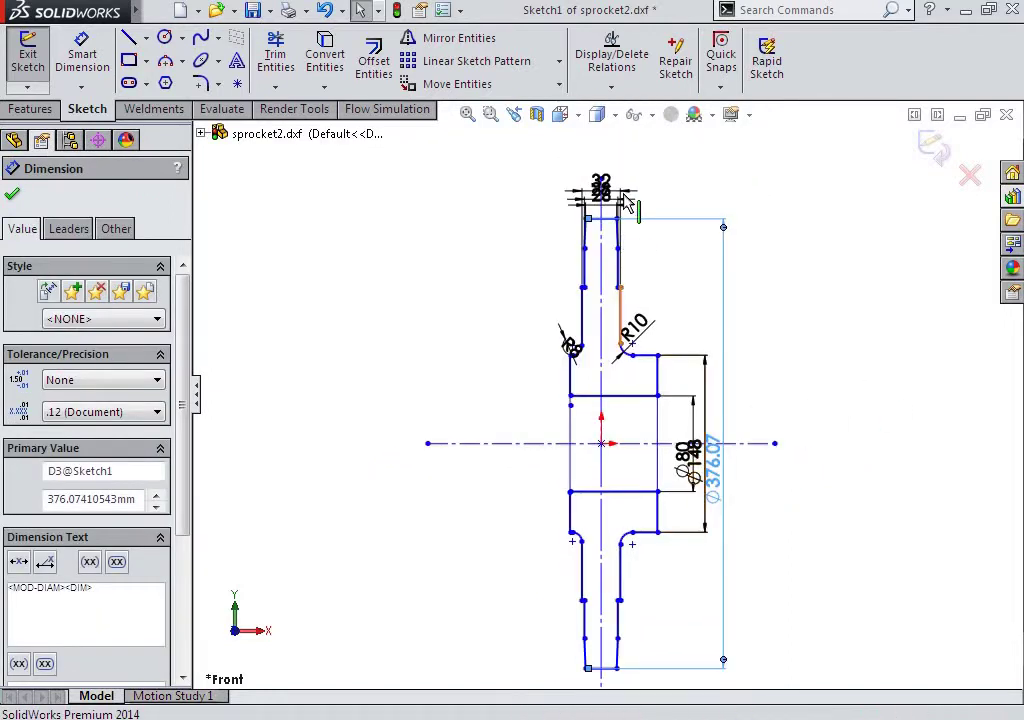
{"action": "scroll", "coordinate": [628, 340], "scroll_direction": "down", "scroll_amount": 3}
{"action": "scroll", "coordinate": [628, 340], "scroll_direction": "down", "scroll_amount": 1}
{"action": "key", "text": "Escape"}
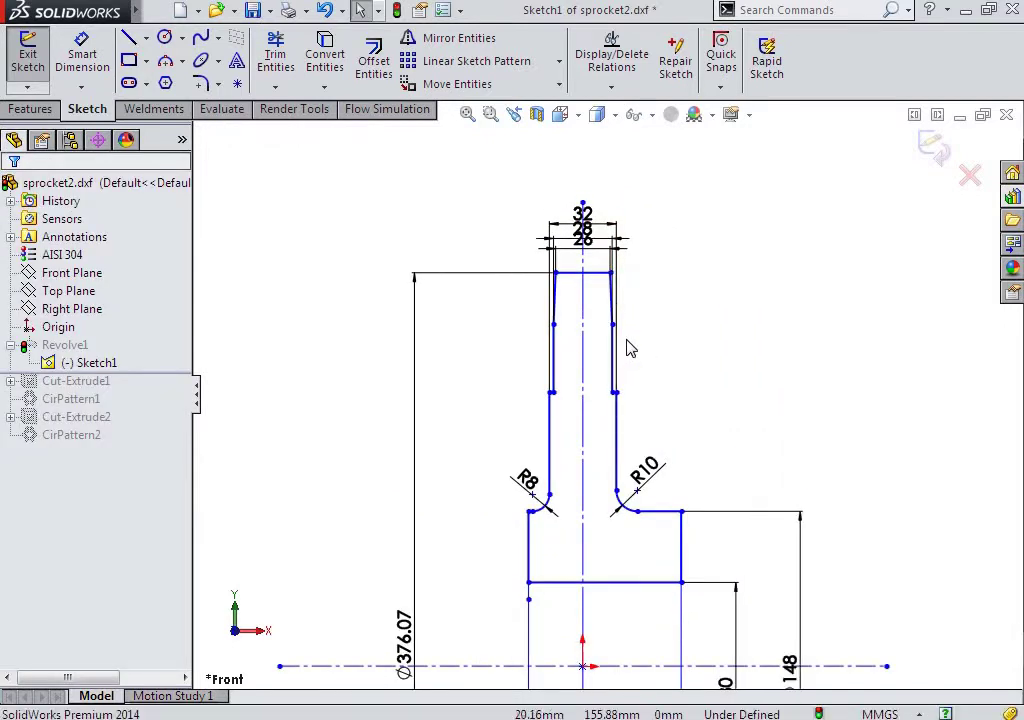
{"action": "scroll", "coordinate": [459, 590], "scroll_direction": "up", "scroll_amount": 2}
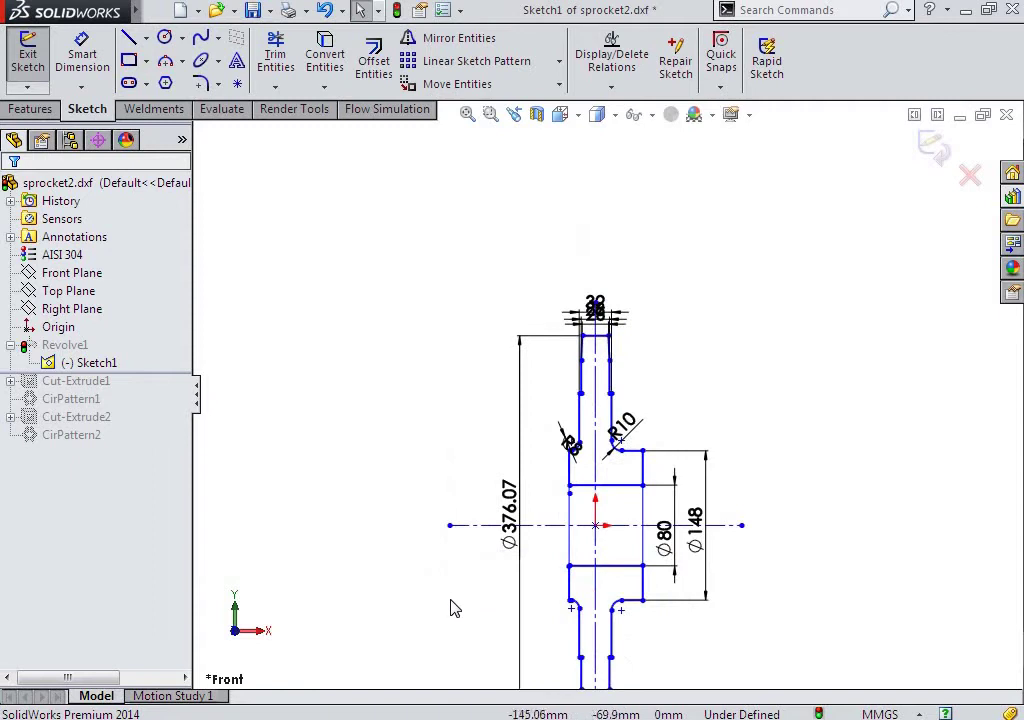
{"action": "left_click_drag", "start_coordinate": [512, 525], "coordinate": [727, 548]}
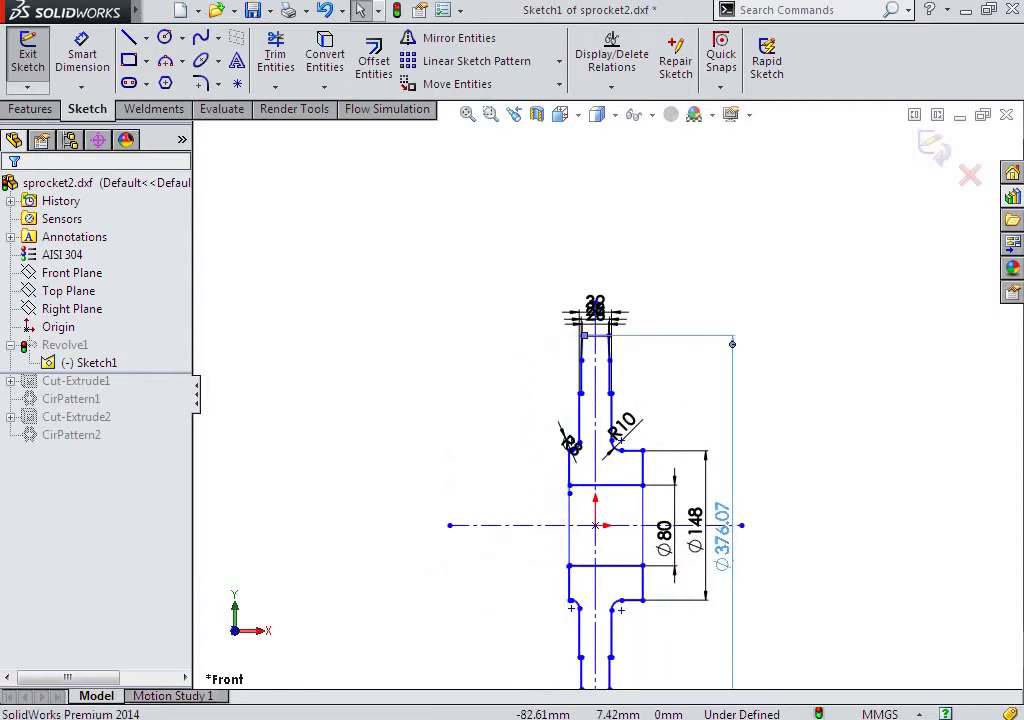
Reposition the 32 and 28 dimensions so they stack above the 26 width.
{"action": "scroll", "coordinate": [636, 297], "scroll_direction": "down", "scroll_amount": 3}
{"action": "scroll", "coordinate": [590, 370], "scroll_direction": "down", "scroll_amount": 2}
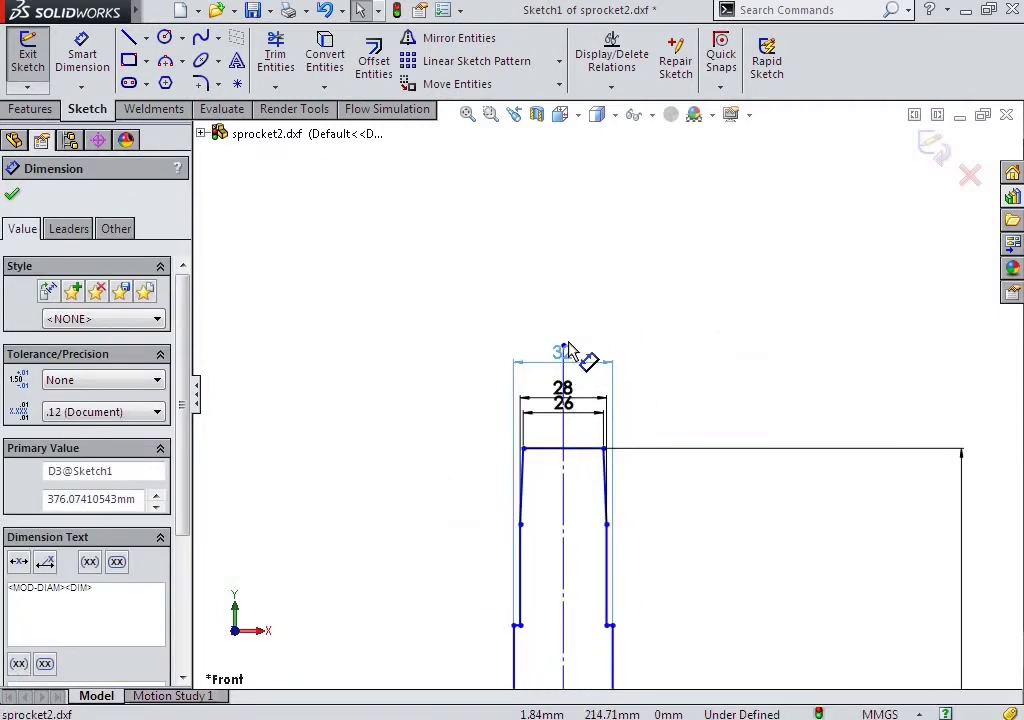
{"action": "left_click", "coordinate": [565, 332]}
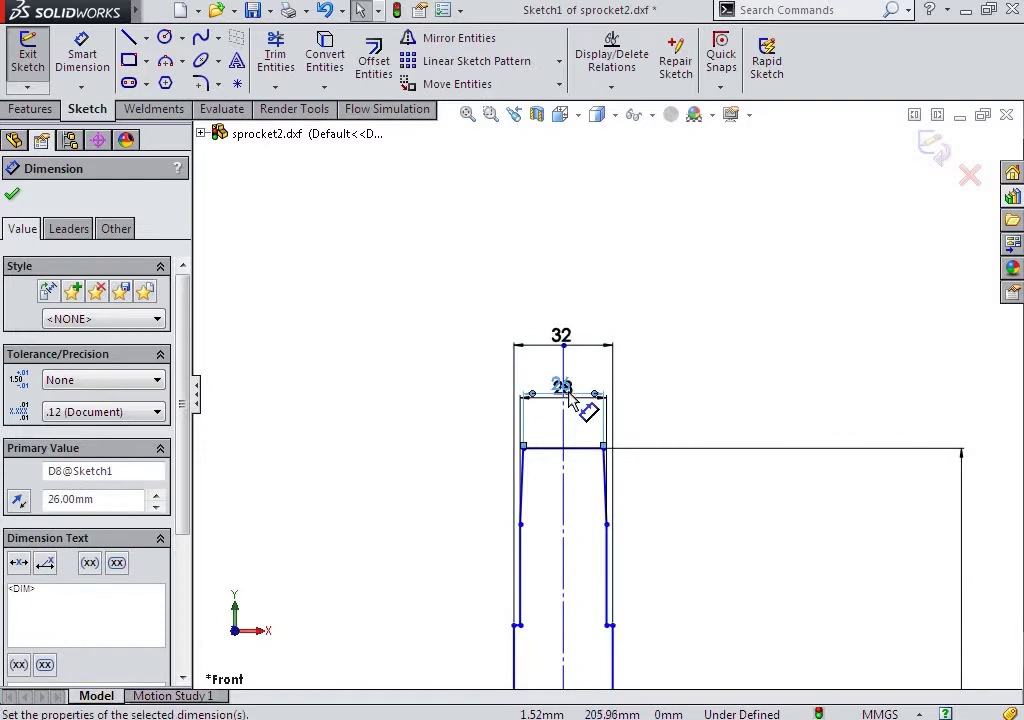
{"action": "left_click", "coordinate": [570, 375]}
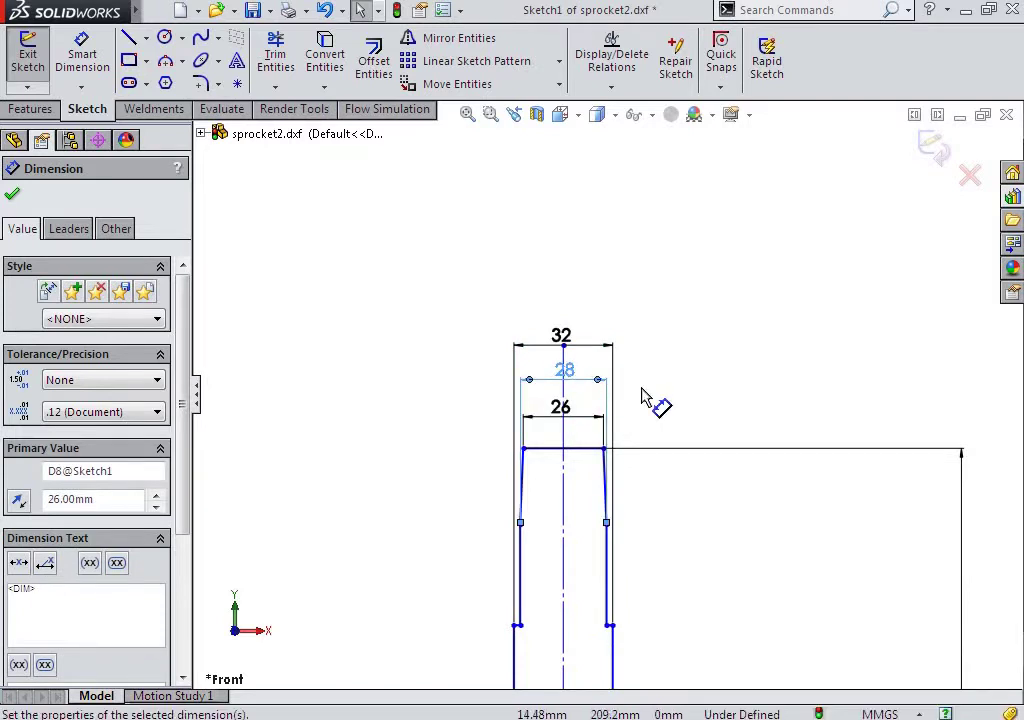
{"action": "scroll", "coordinate": [670, 551], "scroll_direction": "up", "scroll_amount": 1}
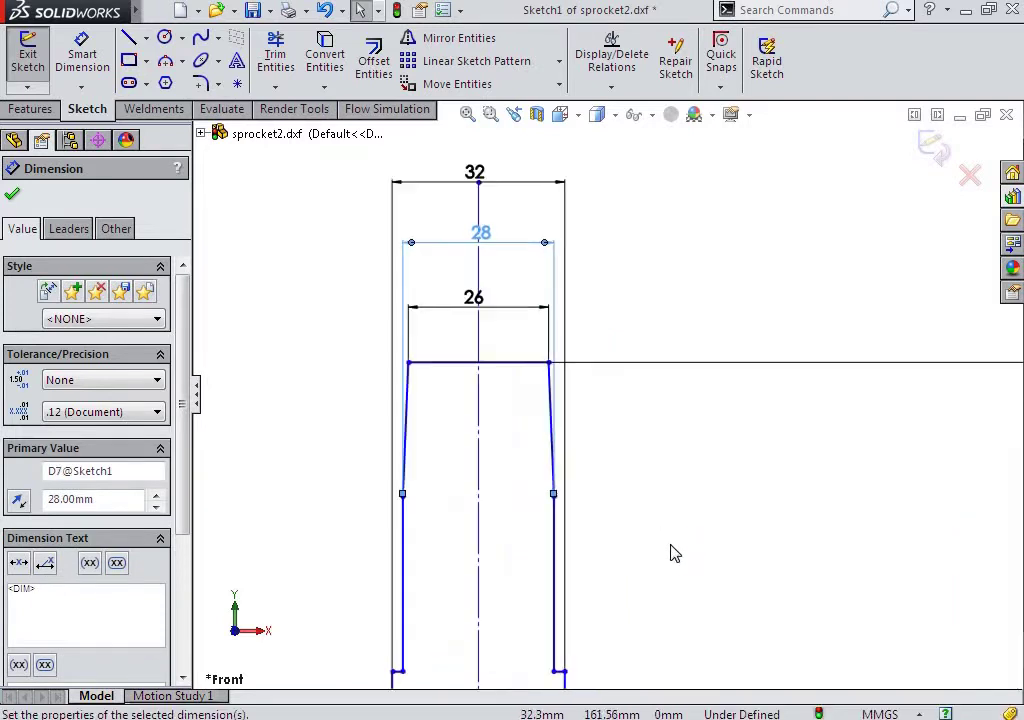
{"action": "scroll", "coordinate": [675, 560], "scroll_direction": "up", "scroll_amount": 1}
{"action": "scroll", "coordinate": [677, 567], "scroll_direction": "up", "scroll_amount": 2}
{"action": "scroll", "coordinate": [676, 568], "scroll_direction": "up", "scroll_amount": 2}
{"action": "scroll", "coordinate": [670, 560], "scroll_direction": "up", "scroll_amount": 2}
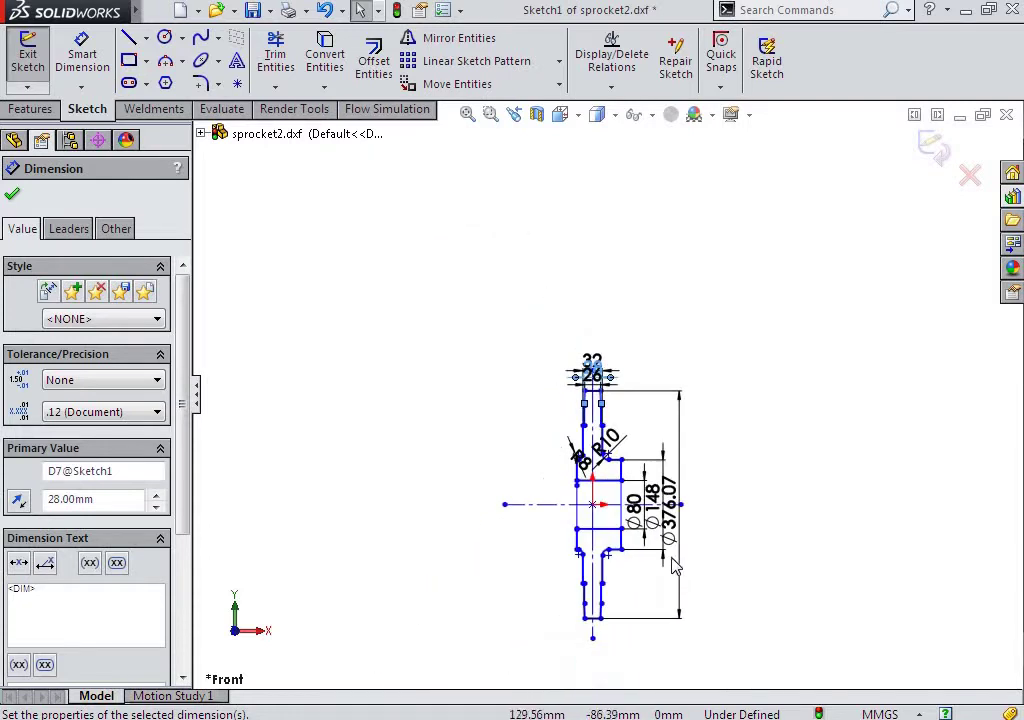
{"action": "scroll", "coordinate": [670, 560], "scroll_direction": "down", "scroll_amount": 1}
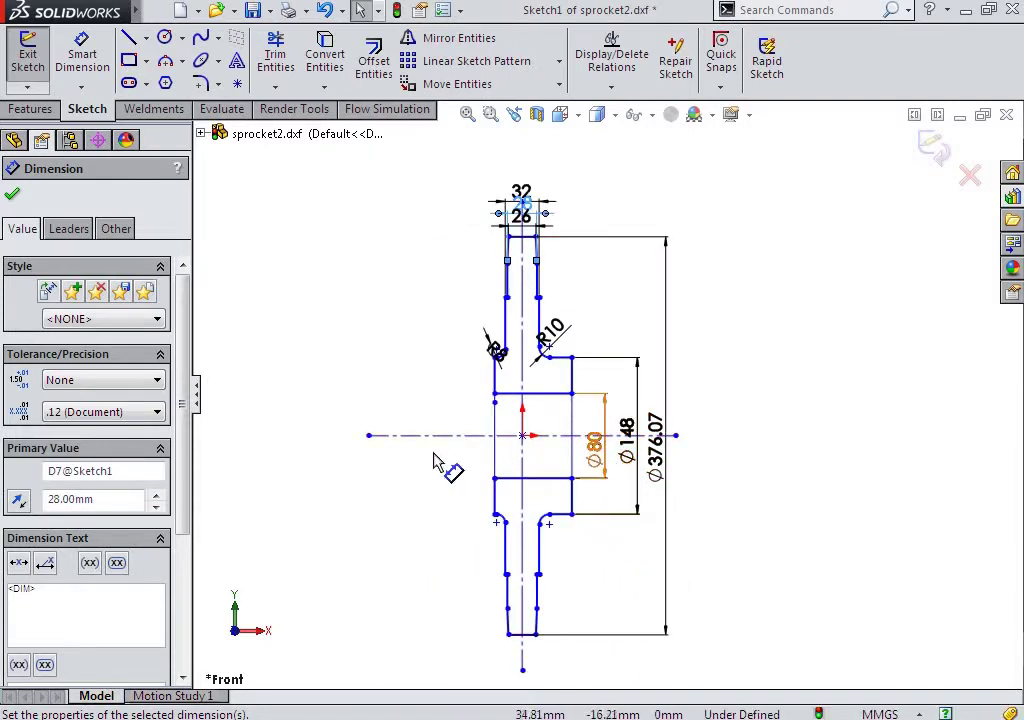
Power-trim away the lower bore and lower-left profile lines below the centreline.
{"action": "left_click", "coordinate": [268, 55]}
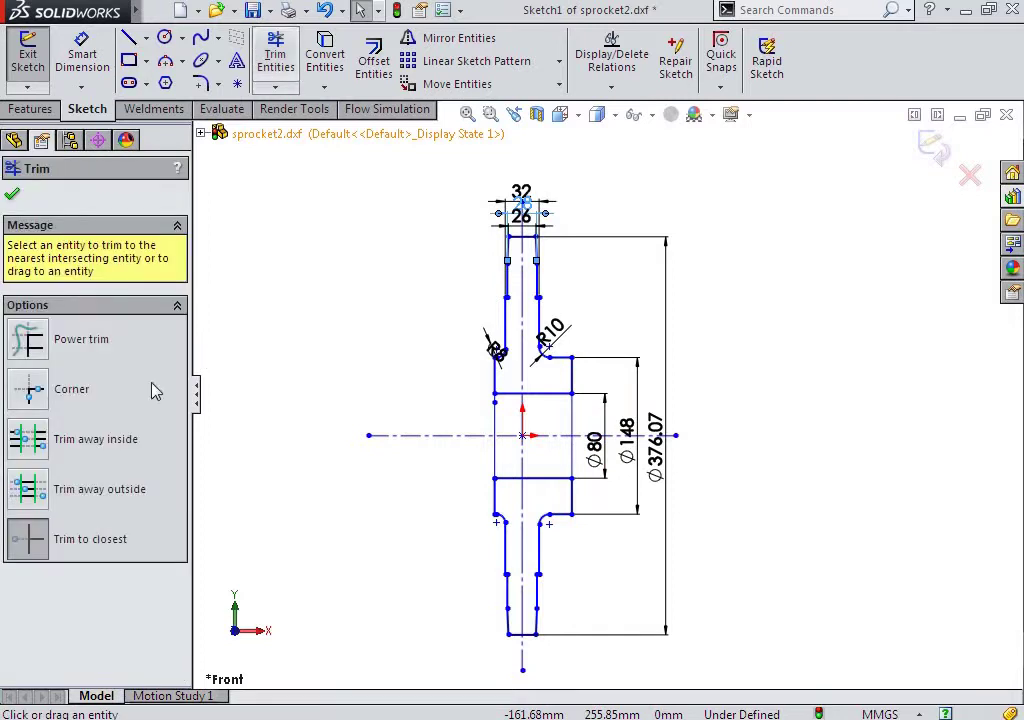
{"action": "left_click", "coordinate": [27, 339]}
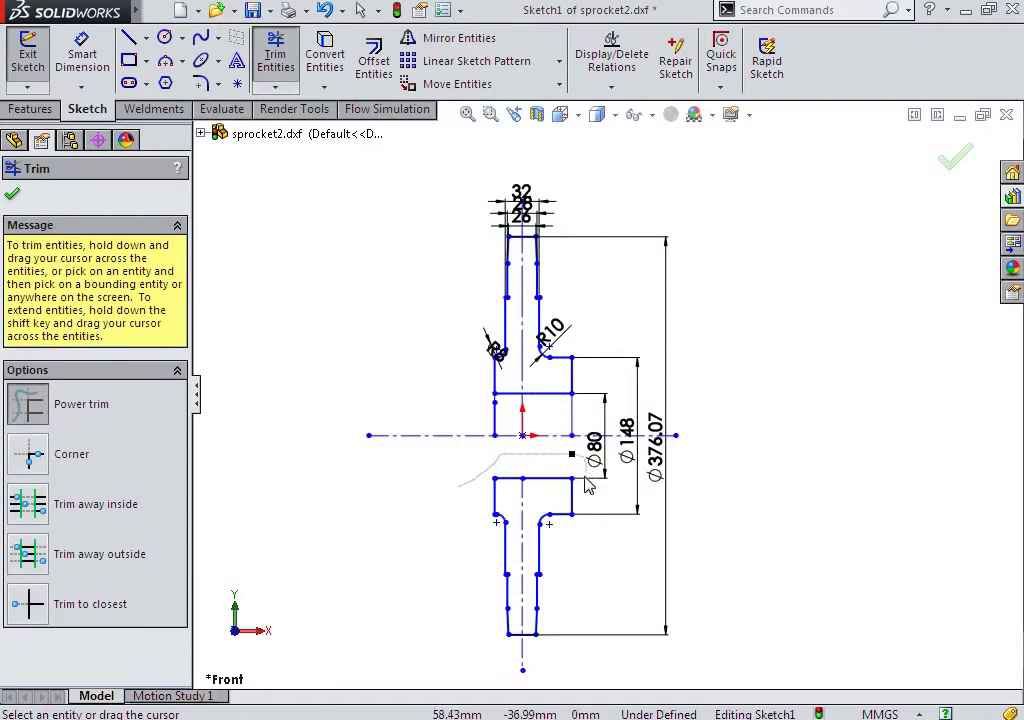
{"action": "left_click_drag", "start_coordinate": [614, 500], "coordinate": [532, 487]}
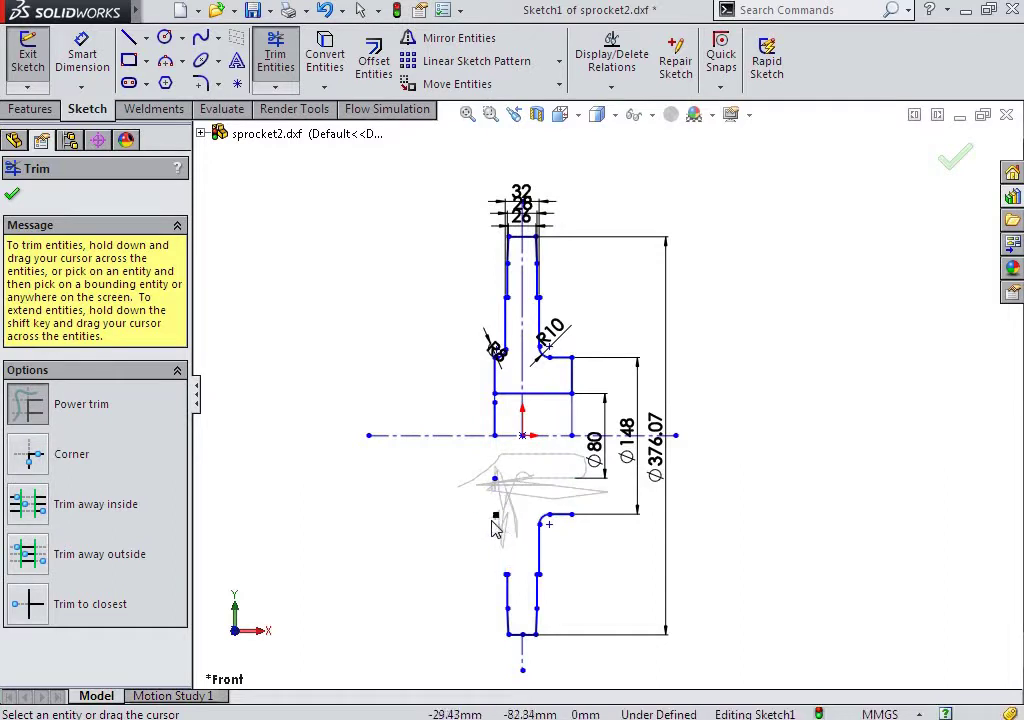
{"action": "left_click_drag", "start_coordinate": [507, 645], "coordinate": [506, 670]}
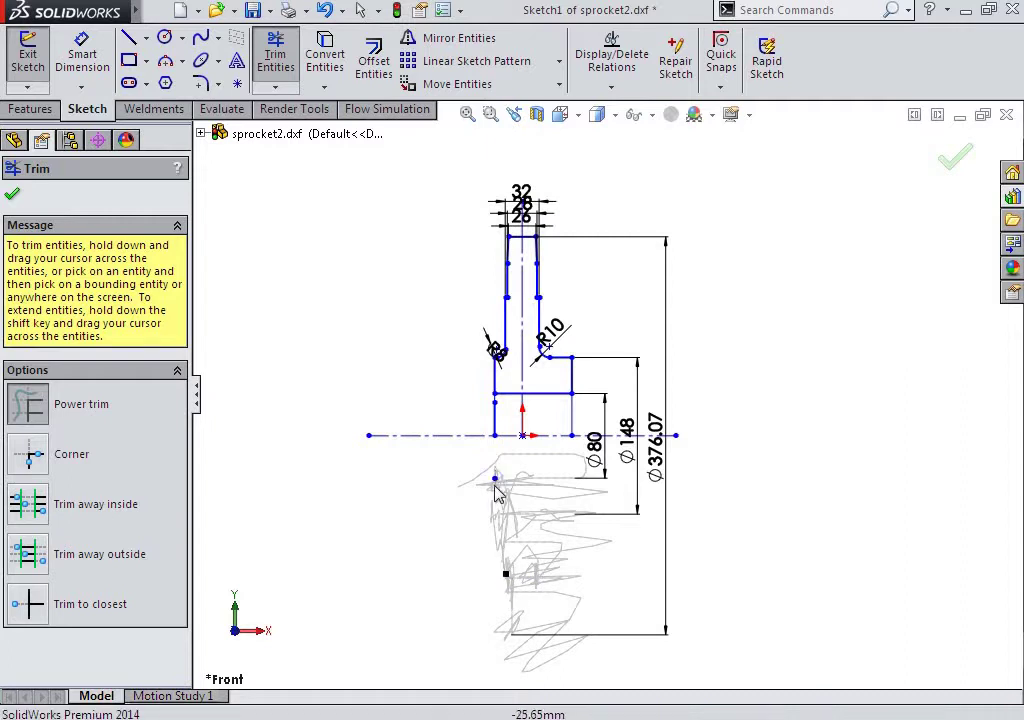
{"action": "left_click_drag", "start_coordinate": [500, 511], "coordinate": [491, 480]}
Trim to closest the short left line and the vertical line below the hub.
{"action": "left_click", "coordinate": [27, 604]}
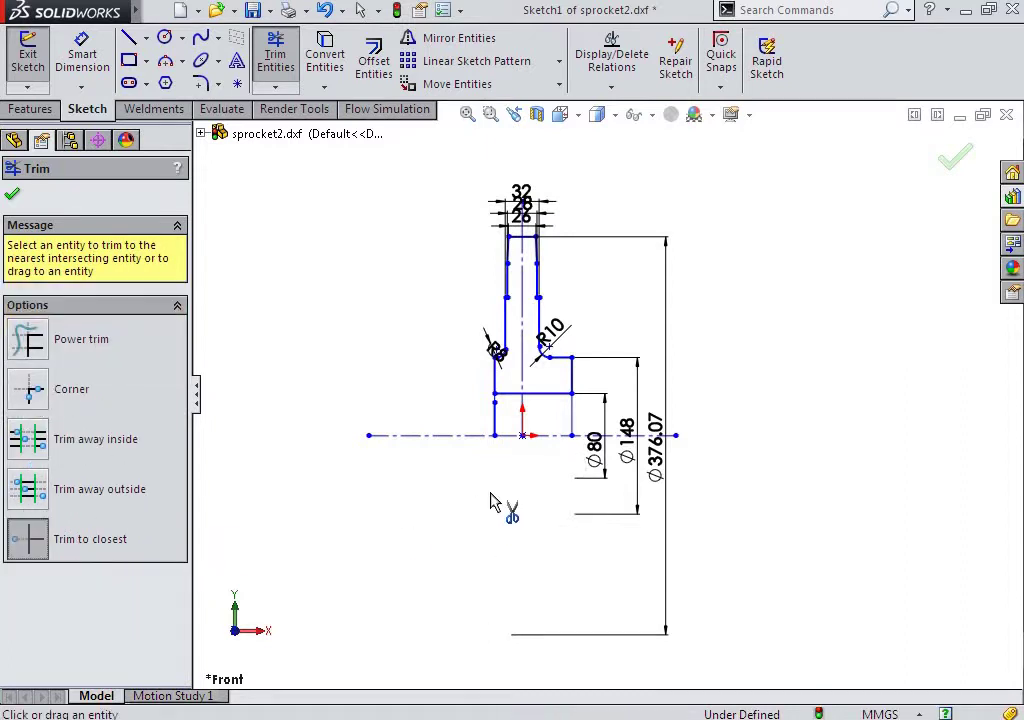
{"action": "scroll", "coordinate": [545, 432], "scroll_direction": "down", "scroll_amount": 2}
{"action": "scroll", "coordinate": [545, 432], "scroll_direction": "down", "scroll_amount": 1}
{"action": "left_click", "coordinate": [501, 412]}
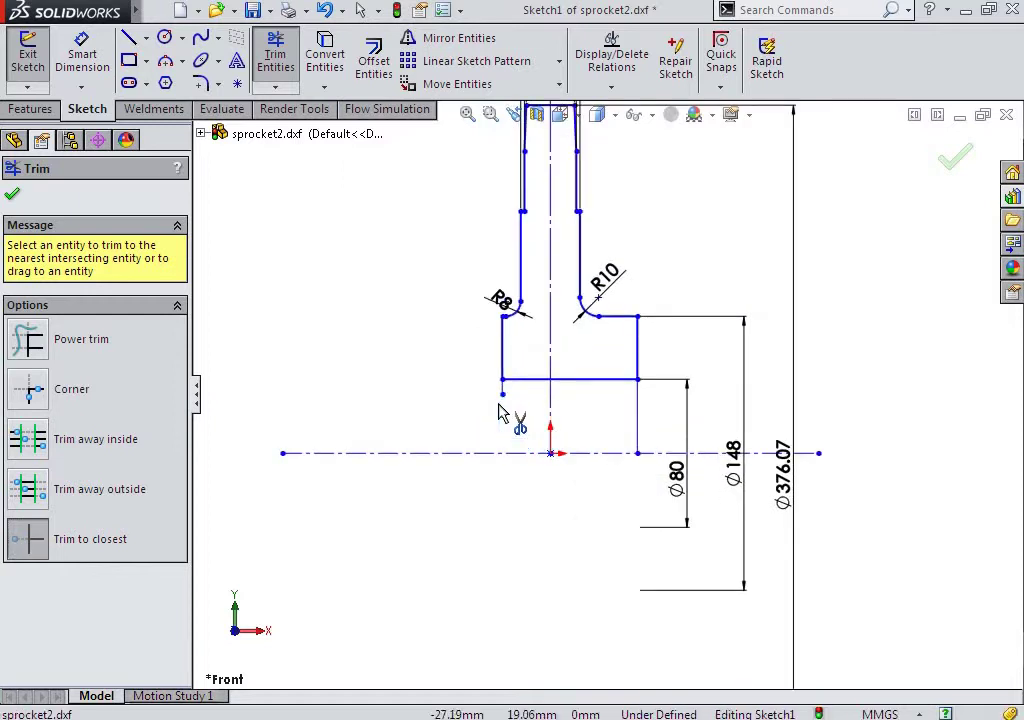
{"action": "left_click", "coordinate": [641, 440]}
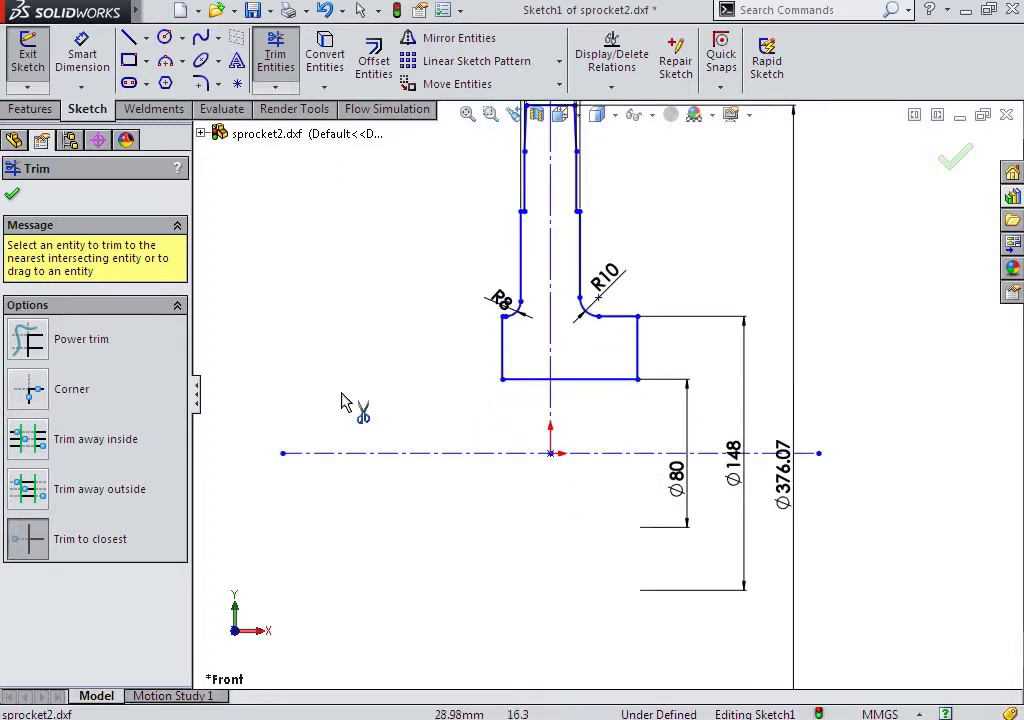
Exit the sketch so Revolve1 rebuilds the sprocket solid.
{"action": "left_click", "coordinate": [12, 194]}
{"action": "scroll", "coordinate": [551, 473], "scroll_direction": "up", "scroll_amount": 3}
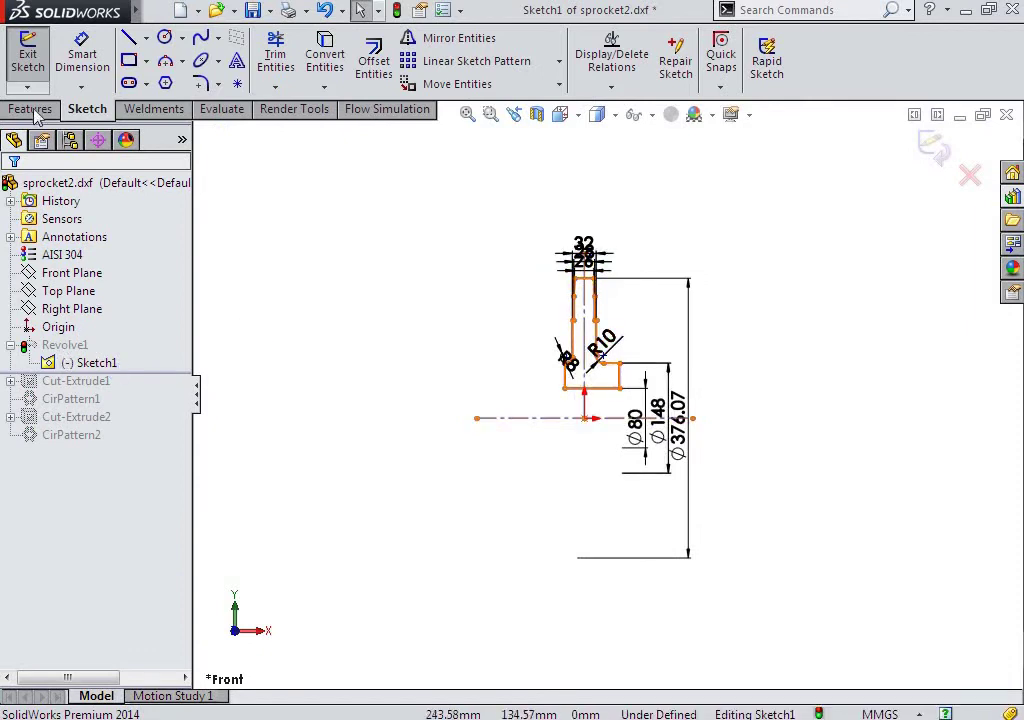
{"action": "left_click", "coordinate": [30, 109]}
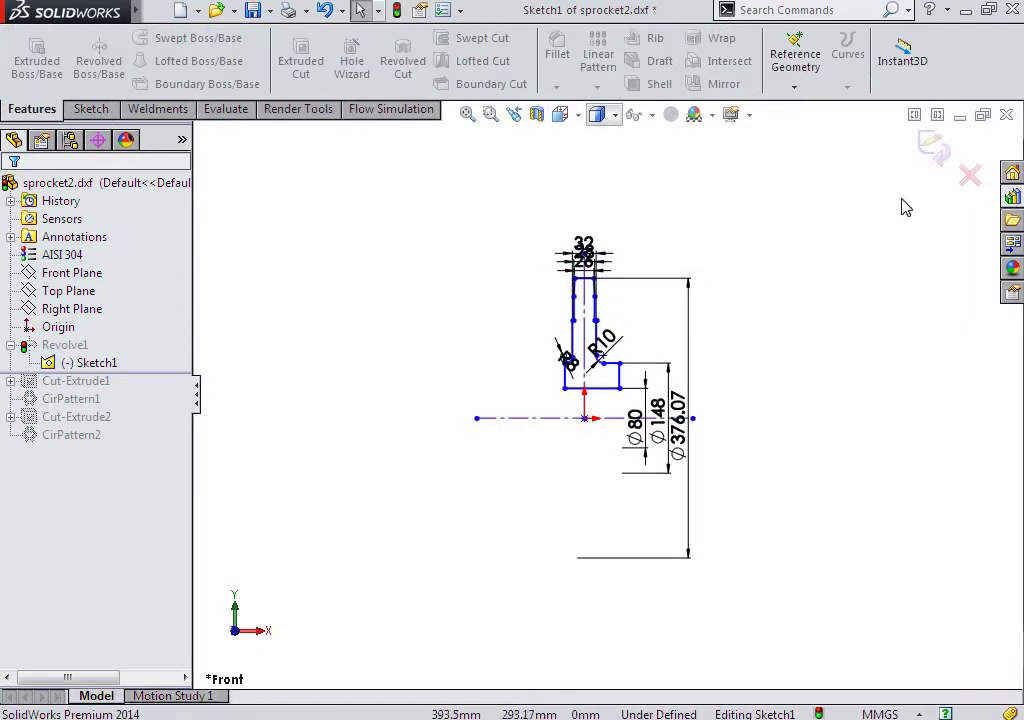
{"action": "left_click", "coordinate": [936, 149]}
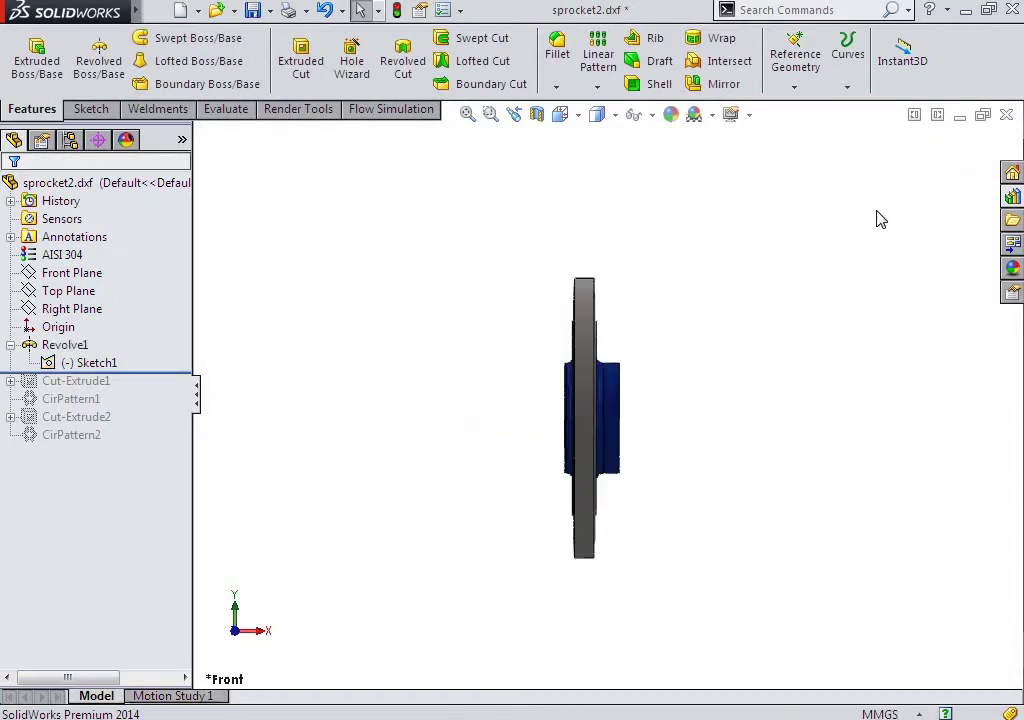
Roll the history back above Revolve1, accept unabsorbing Sketch1, and cancel the new revolve.
{"action": "left_click", "coordinate": [90, 363]}
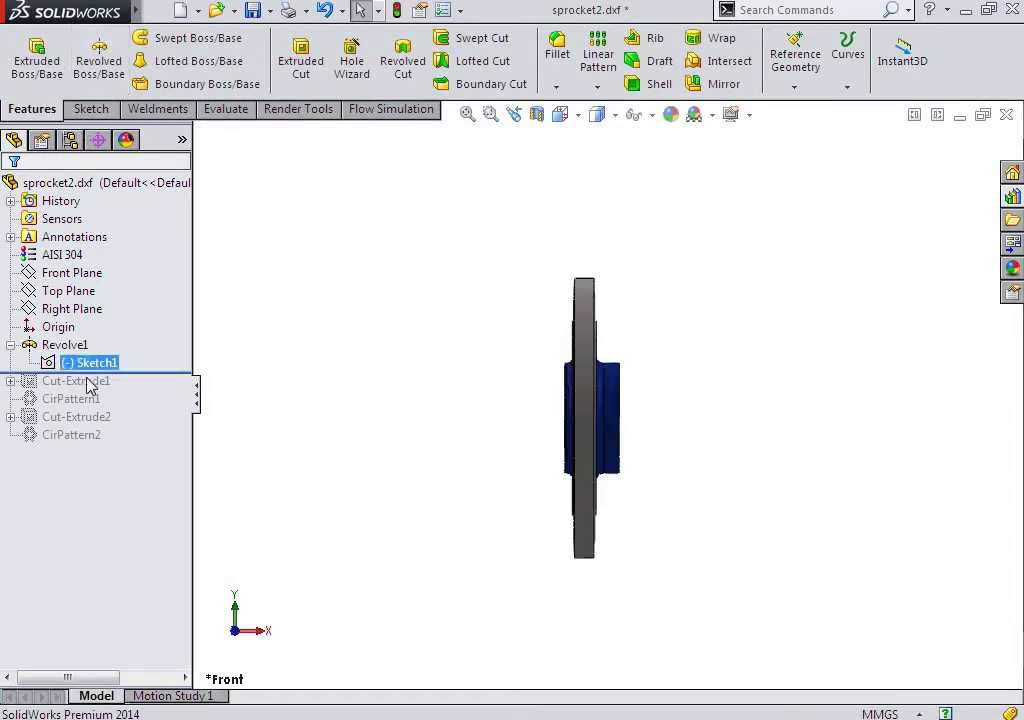
{"action": "left_click_drag", "start_coordinate": [128, 372], "coordinate": [135, 355]}
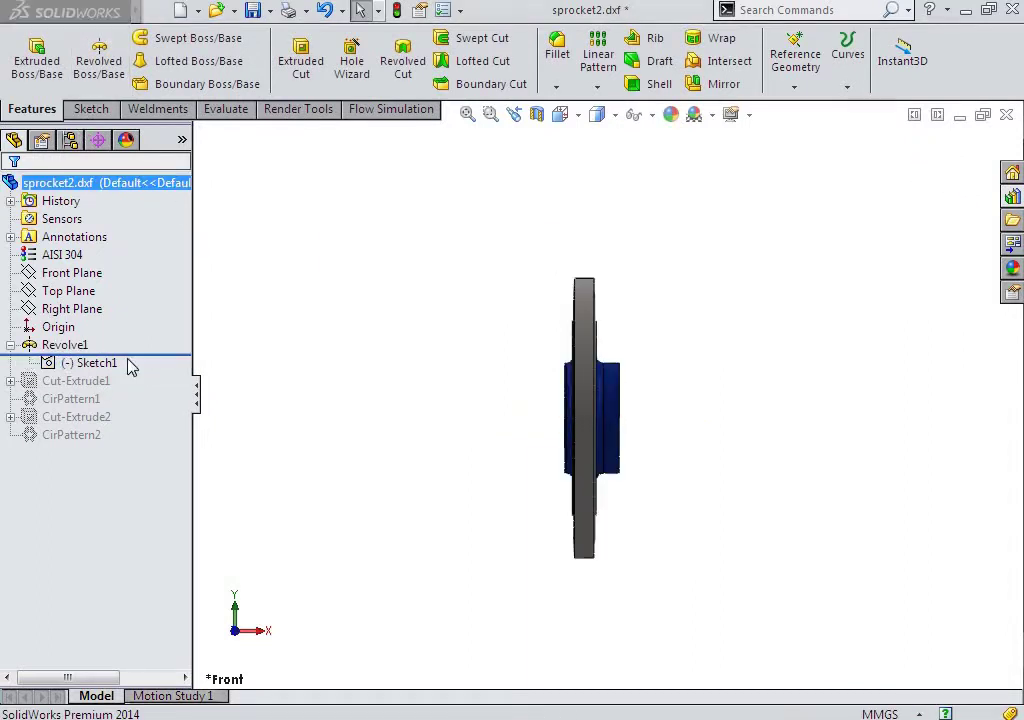
{"action": "left_click", "coordinate": [590, 415]}
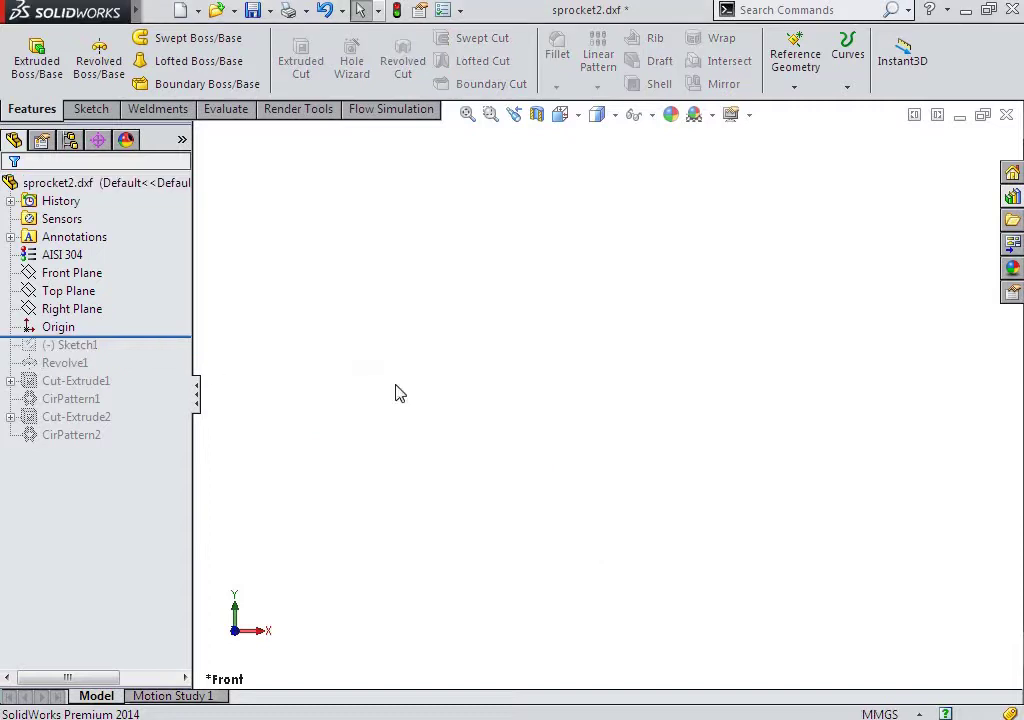
{"action": "left_click", "coordinate": [99, 62]}
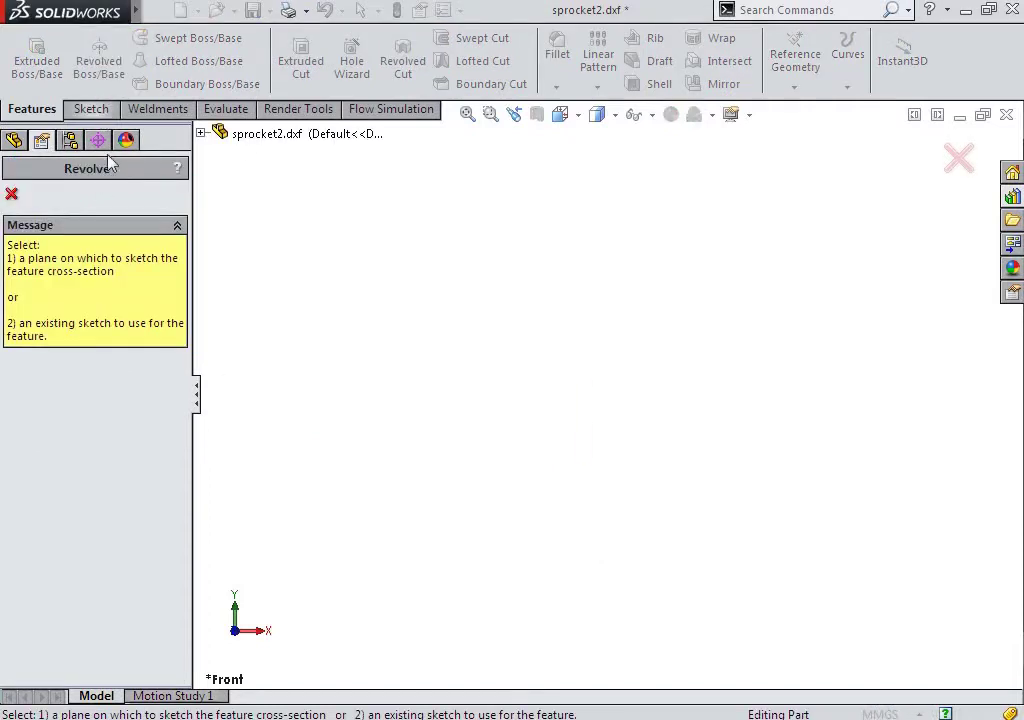
{"action": "left_click", "coordinate": [11, 195]}
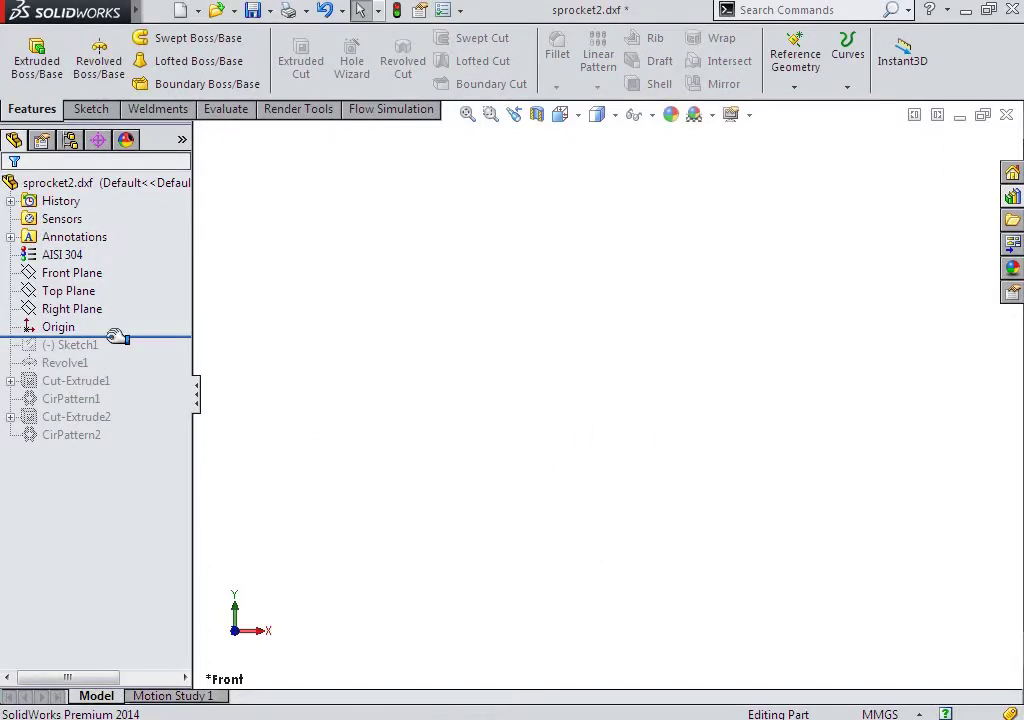
Move the rollback bar just below Sketch1, then edit and exit Sketch1.
{"action": "left_click_drag", "start_coordinate": [119, 337], "coordinate": [110, 356]}
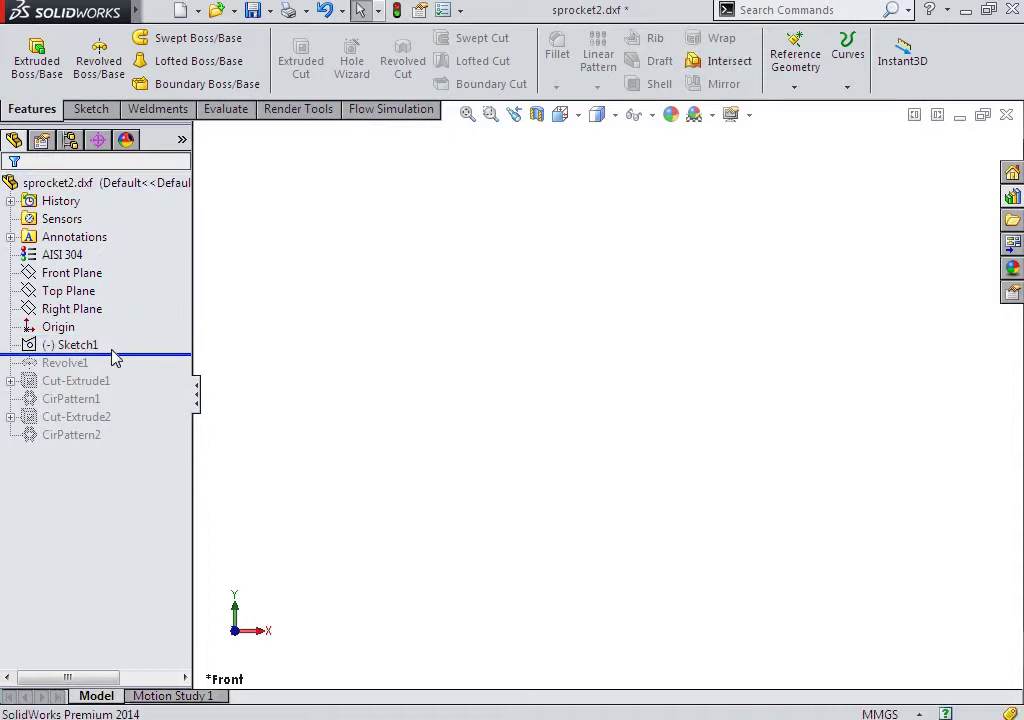
{"action": "left_click", "coordinate": [76, 345]}
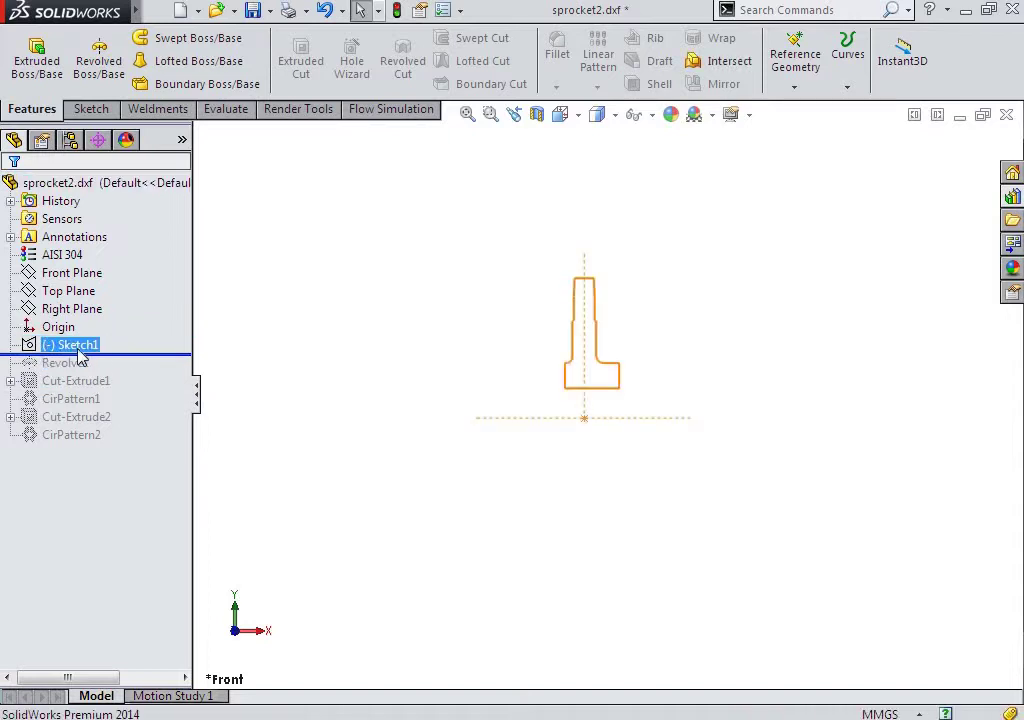
{"action": "left_click", "coordinate": [102, 291]}
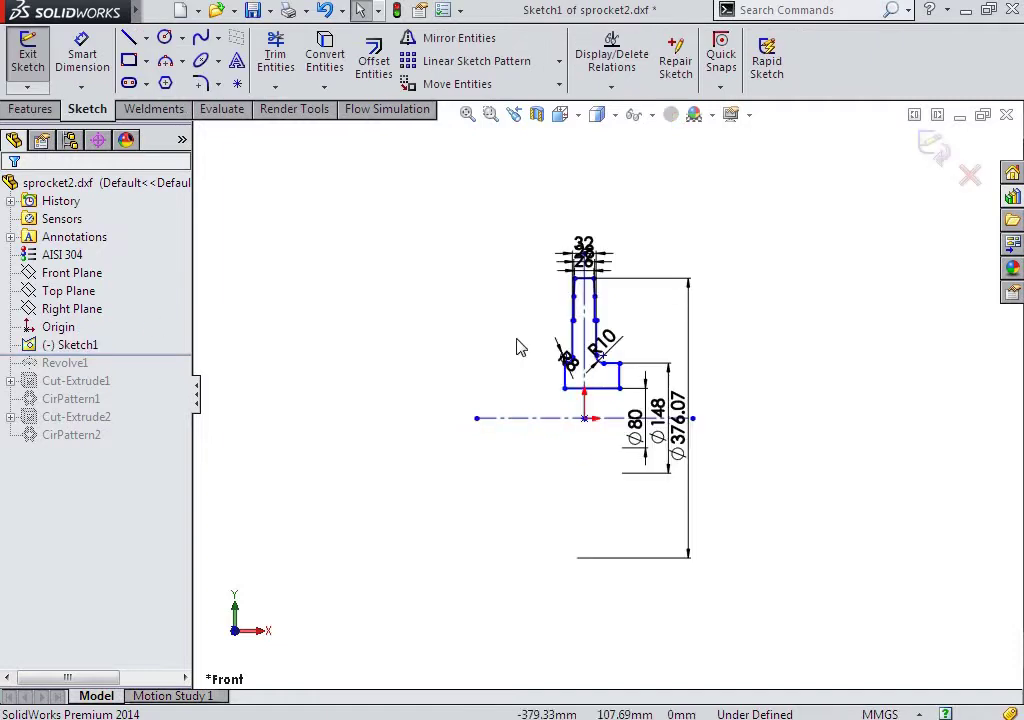
{"action": "left_click", "coordinate": [42, 112]}
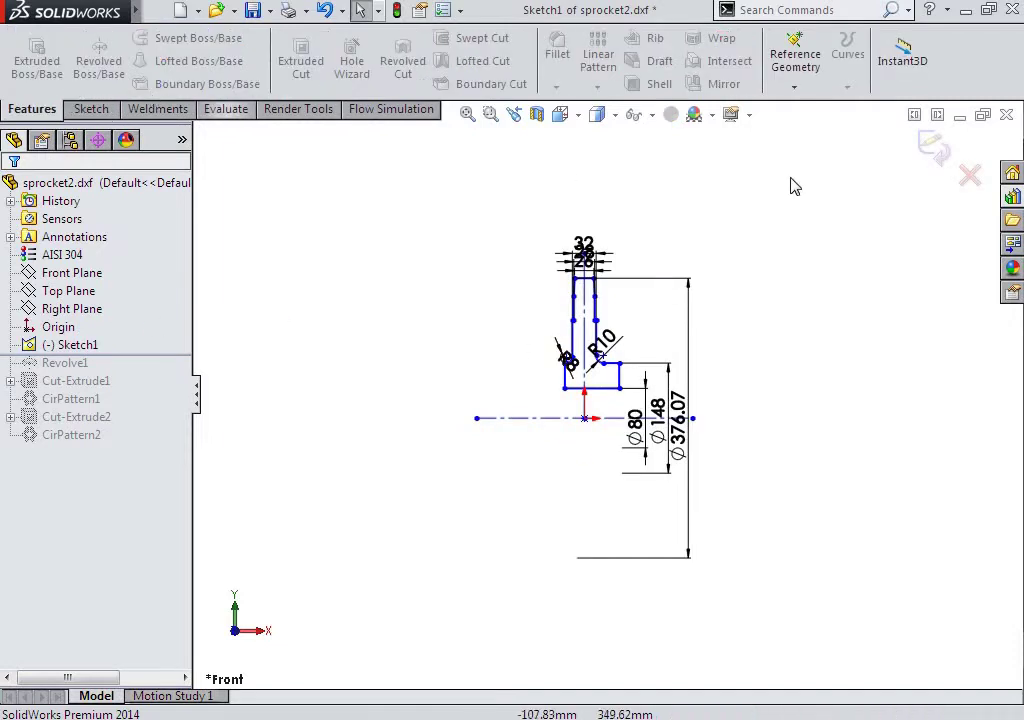
{"action": "left_click", "coordinate": [933, 148]}
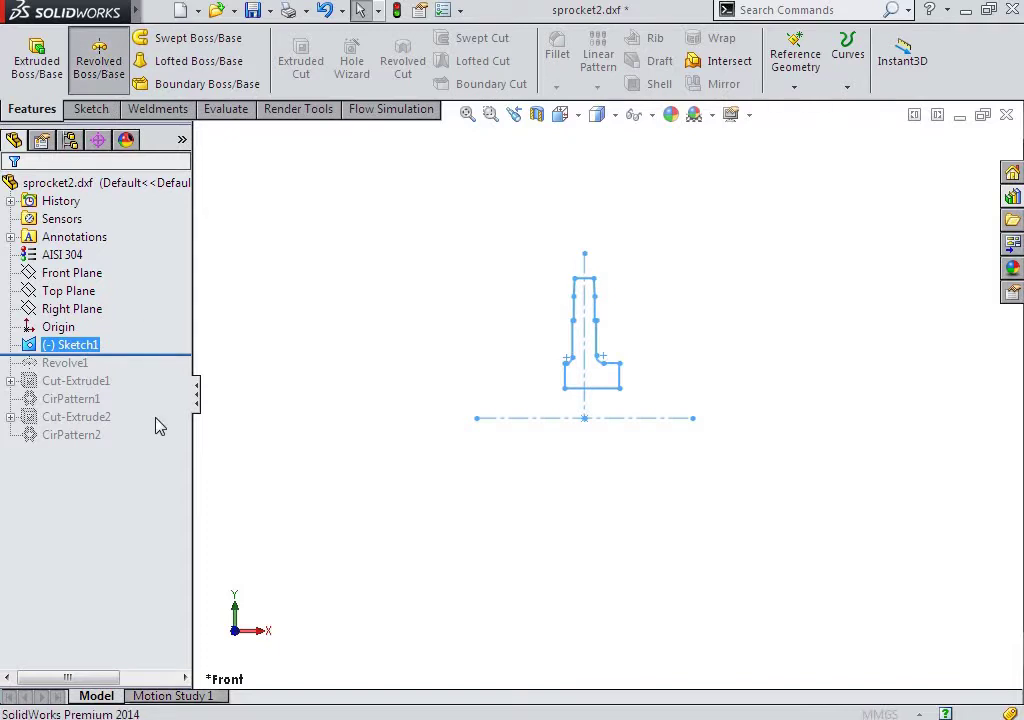
Revolve the enclosed Sketch1 region 360° (Blind) about the horizontal centreline as Revolve2.
{"action": "left_click", "coordinate": [108, 76]}
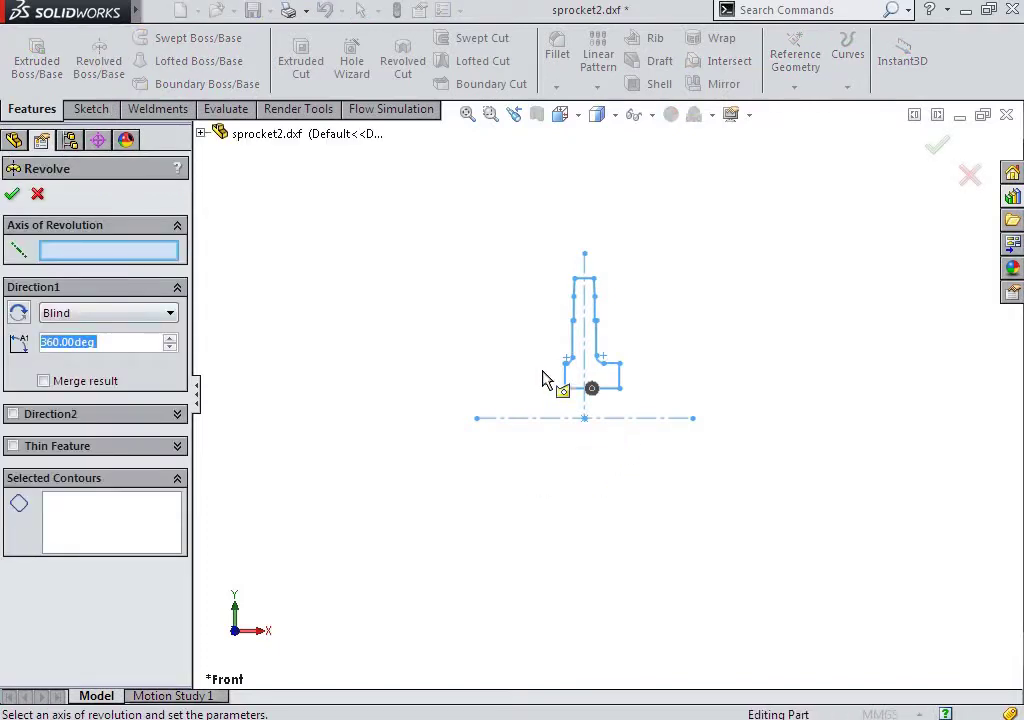
{"action": "left_click", "coordinate": [536, 419]}
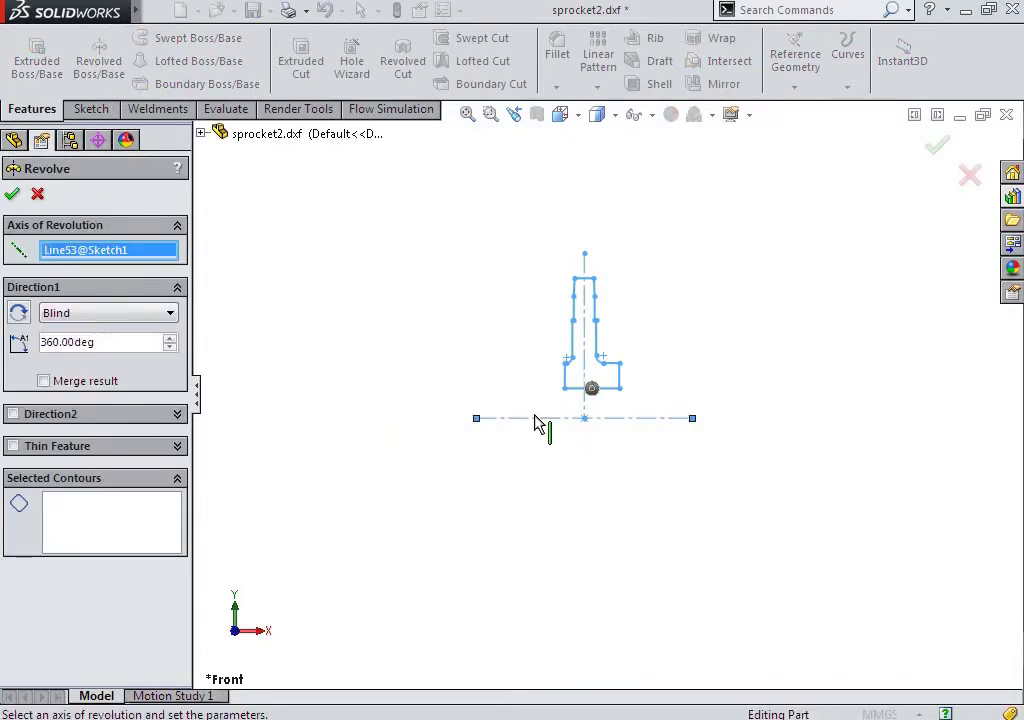
{"action": "left_click", "coordinate": [130, 530]}
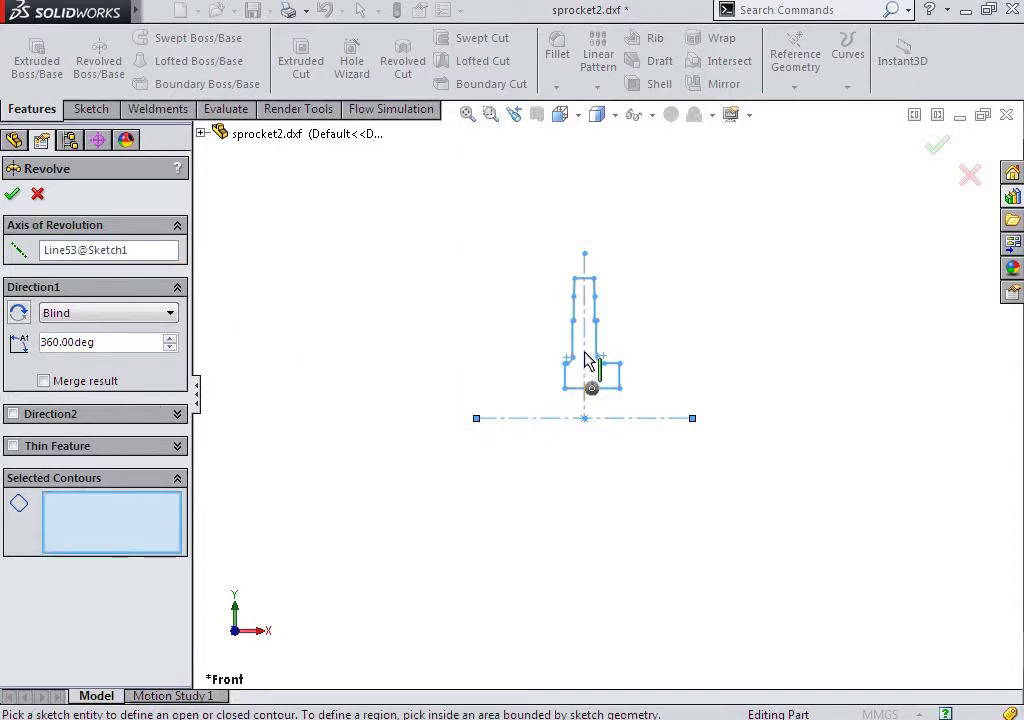
{"action": "left_click", "coordinate": [580, 353]}
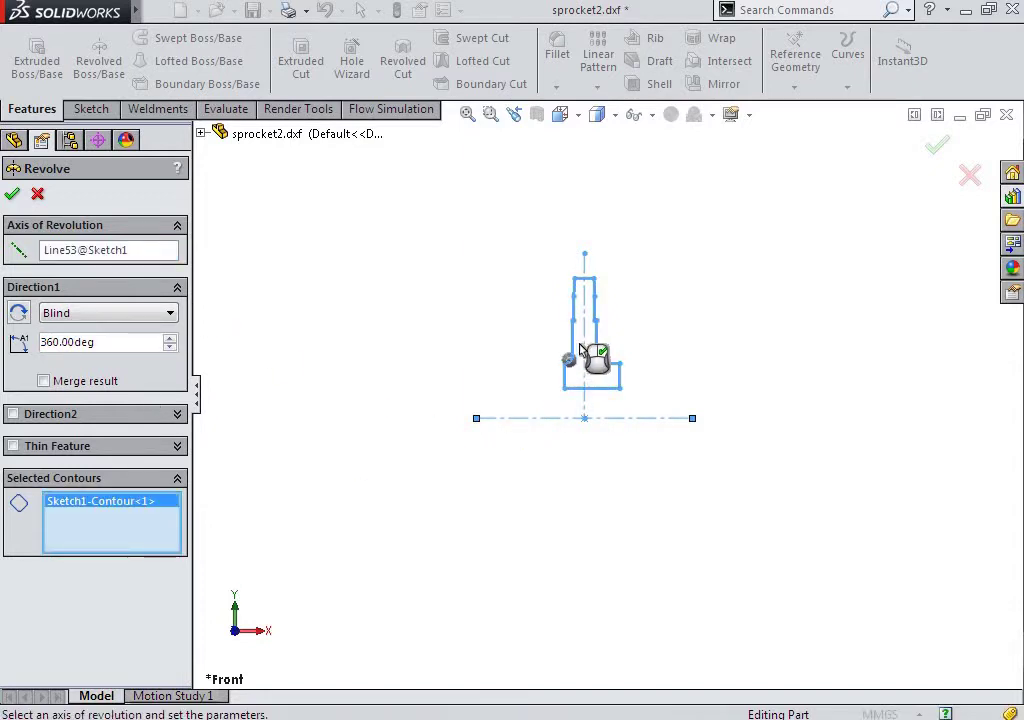
{"action": "left_click", "coordinate": [582, 352]}
{"action": "scroll", "coordinate": [596, 380], "scroll_direction": "down", "scroll_amount": 3}
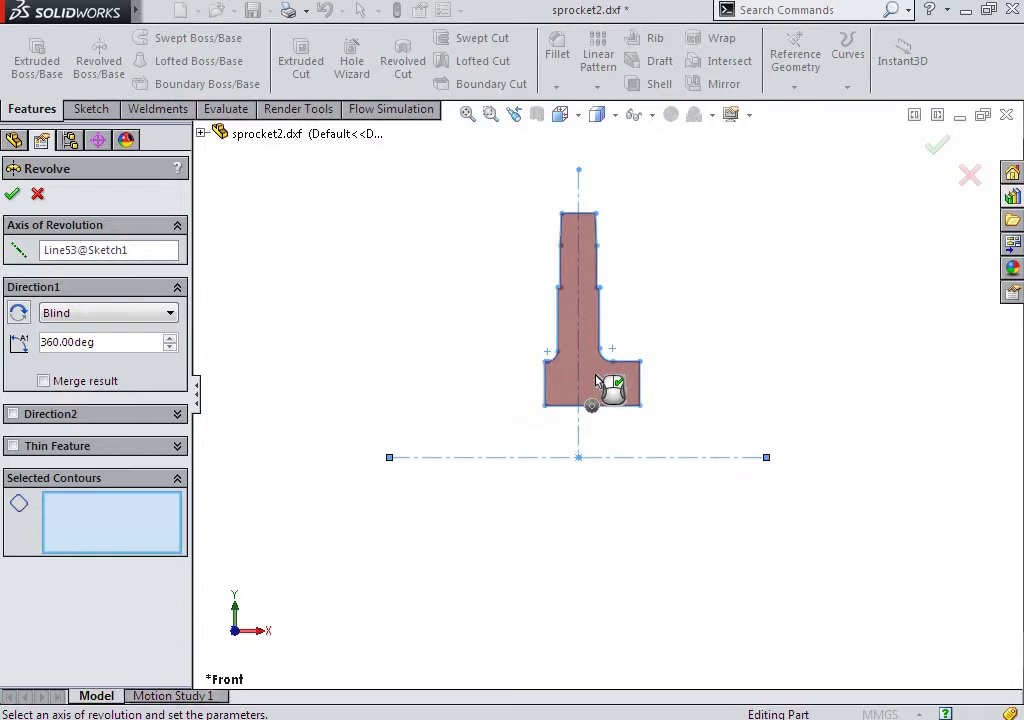
{"action": "left_click", "coordinate": [596, 380]}
{"action": "left_click", "coordinate": [16, 196]}
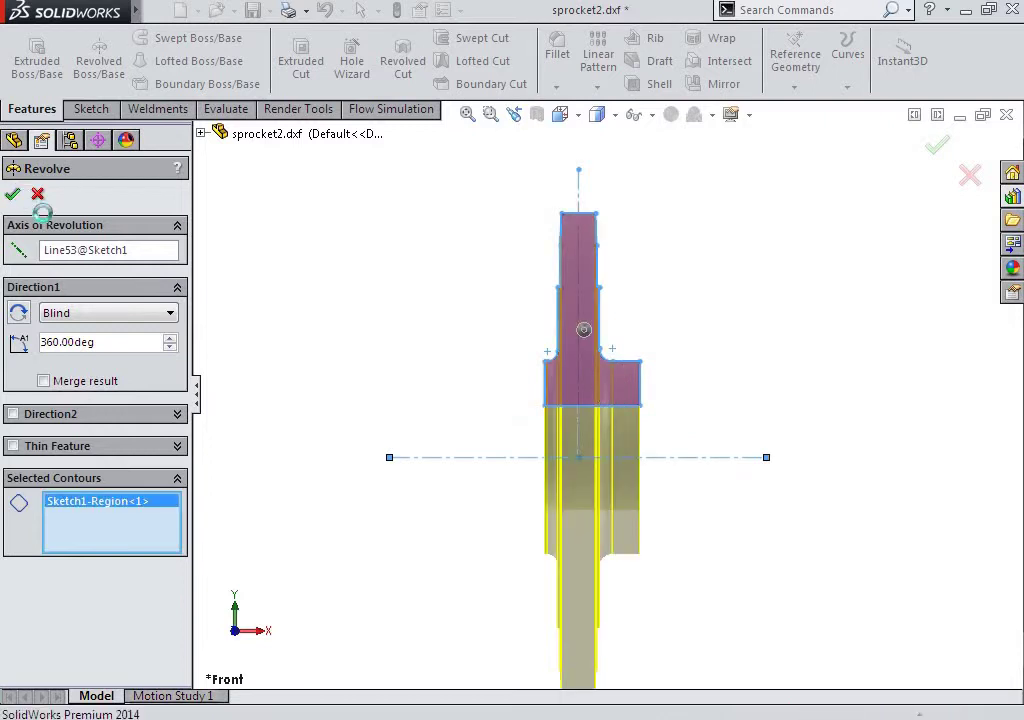
{"action": "mouse_move", "coordinate": [600, 530]}
{"action": "middle_mouse_down"}
{"action": "mouse_move", "coordinate": [521, 516]}
{"action": "mouse_move", "coordinate": [551, 516]}
{"action": "middle_mouse_up"}
Roll the feature history back to just after Revolve1.
{"action": "scroll", "coordinate": [568, 400], "scroll_direction": "down", "scroll_amount": 3}
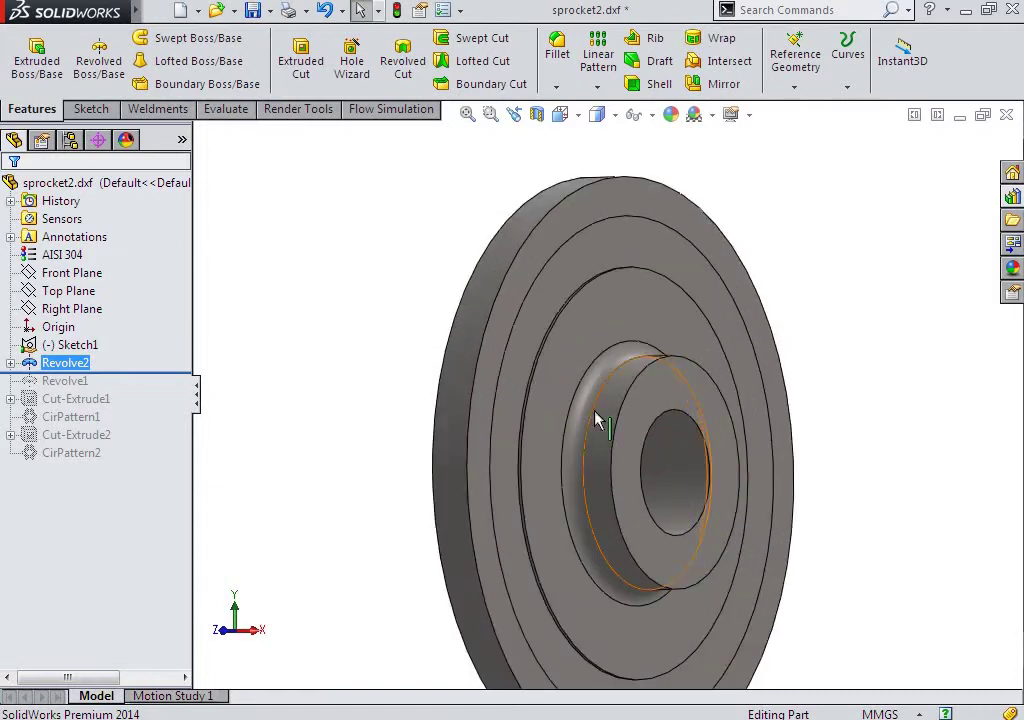
{"action": "mouse_move", "coordinate": [596, 418]}
{"action": "middle_mouse_down"}
{"action": "mouse_move", "coordinate": [677, 414]}
{"action": "mouse_move", "coordinate": [670, 420]}
{"action": "middle_mouse_up"}
{"action": "scroll", "coordinate": [677, 414], "scroll_direction": "up", "scroll_amount": 3}
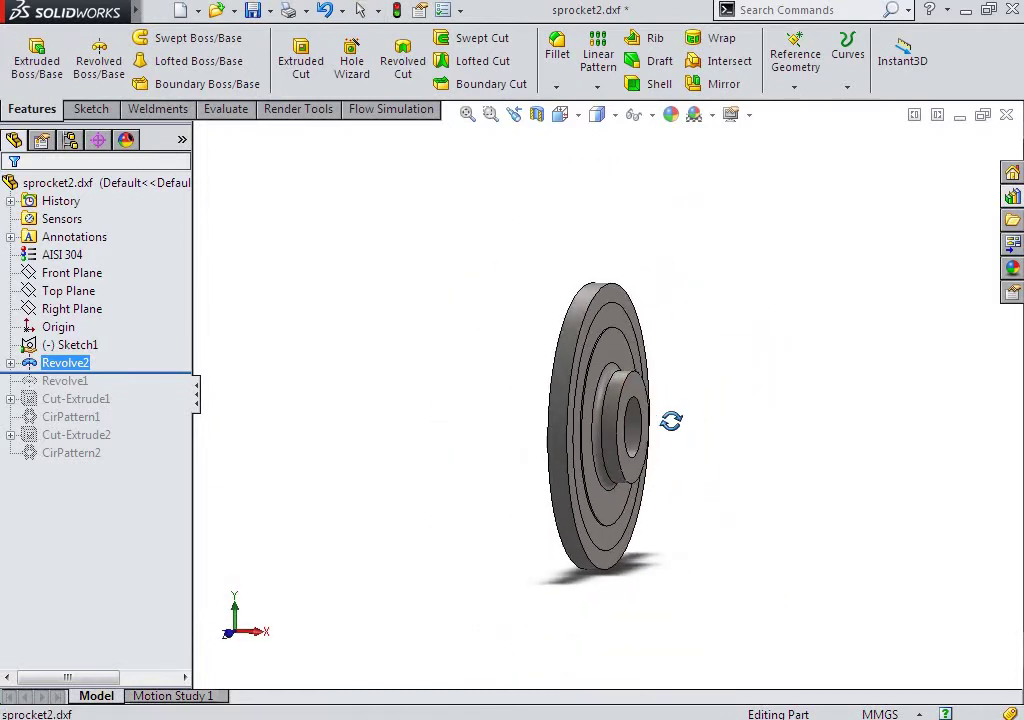
{"action": "left_click_drag", "start_coordinate": [120, 372], "coordinate": [114, 391]}
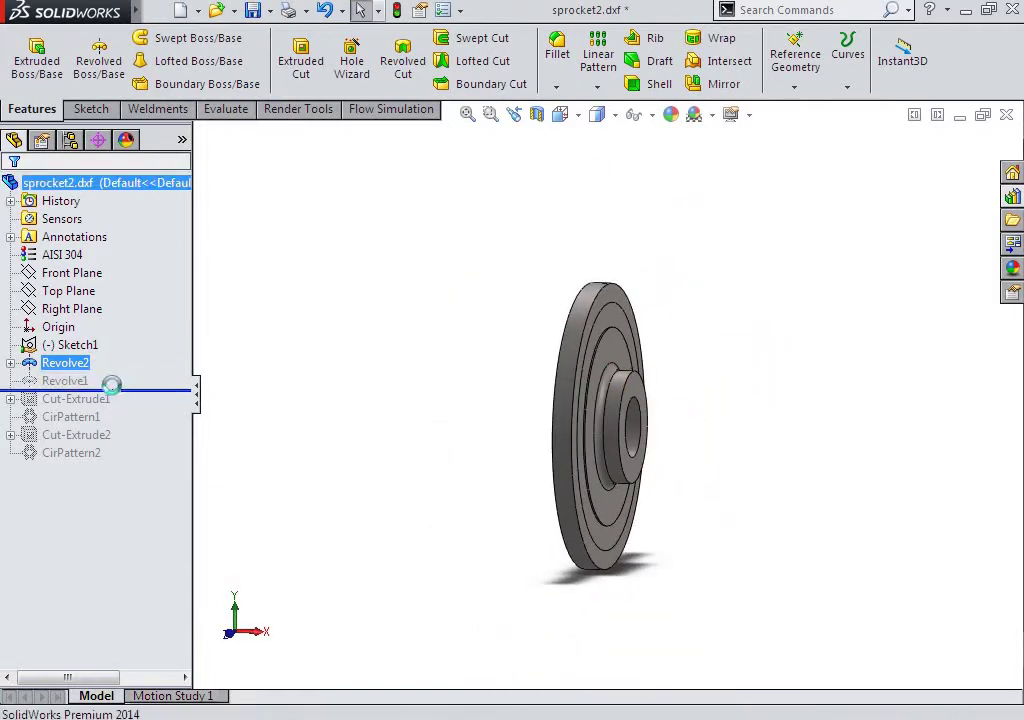
{"action": "key", "text": "Escape"}
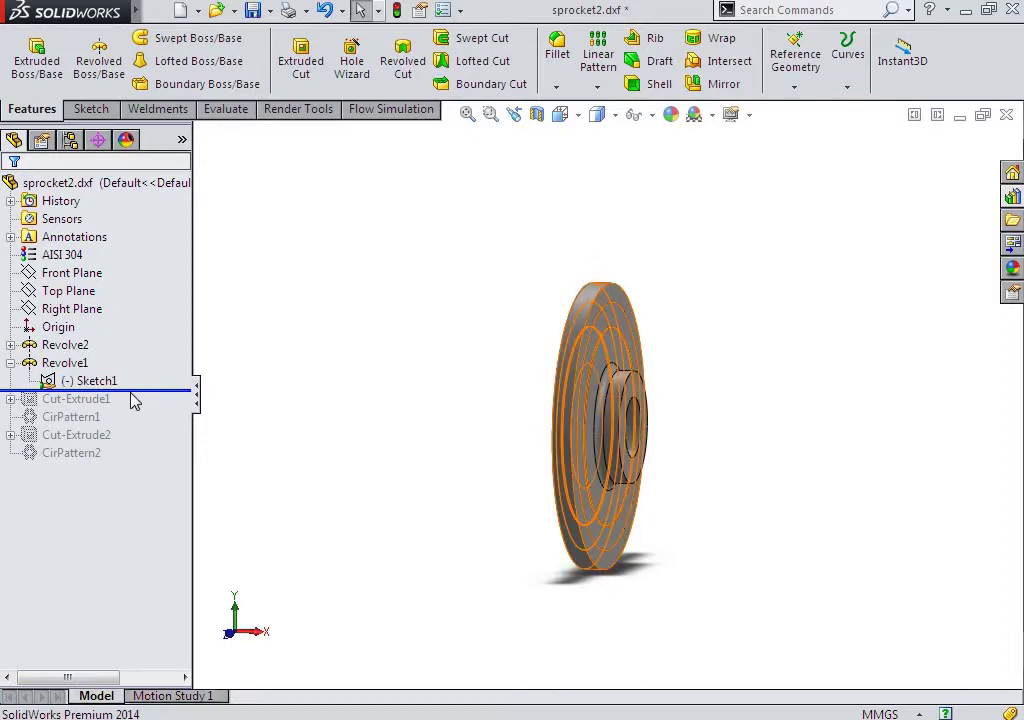
Undo Revolve2 so Sketch1 of sprocket2.dxf is open for editing again.
{"action": "right_click", "coordinate": [66, 345]}
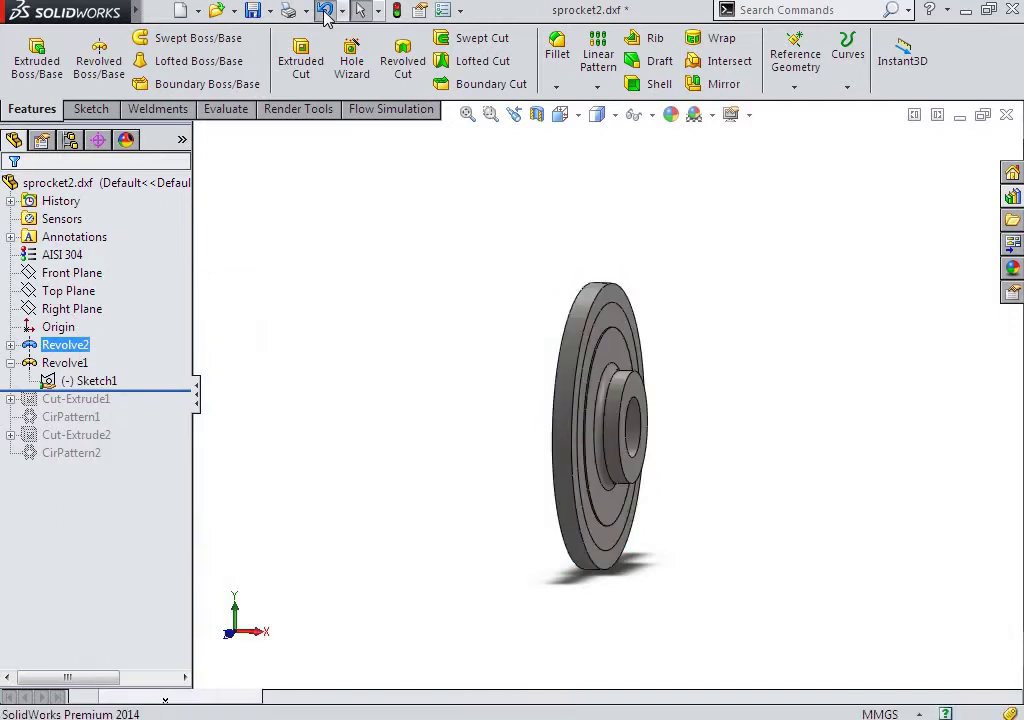
{"action": "left_click", "coordinate": [325, 12]}
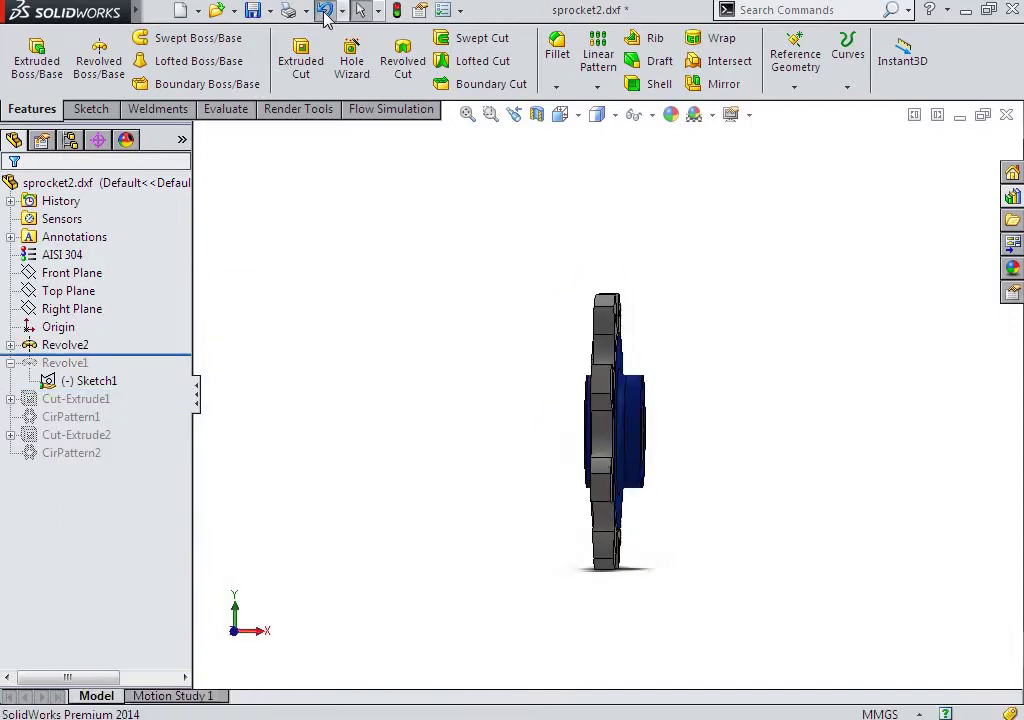
{"action": "left_click", "coordinate": [325, 12]}
Undo back into Sketch1, discard its changes and exit, leaving only the Revolve1 disc.
{"action": "left_click", "coordinate": [325, 12]}
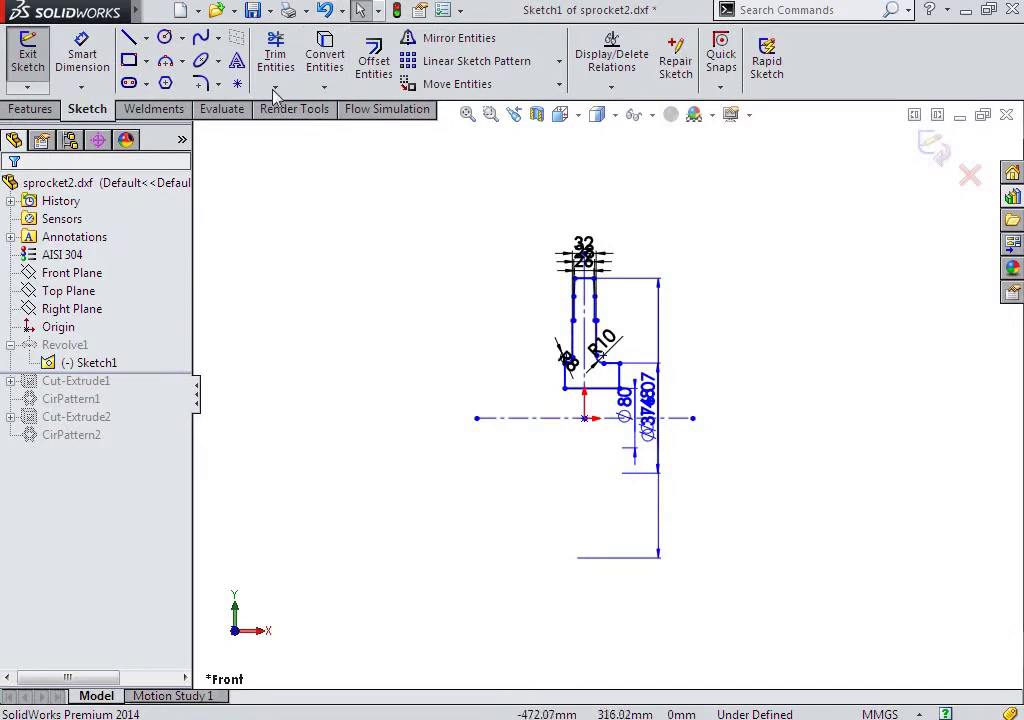
{"action": "left_click", "coordinate": [325, 12]}
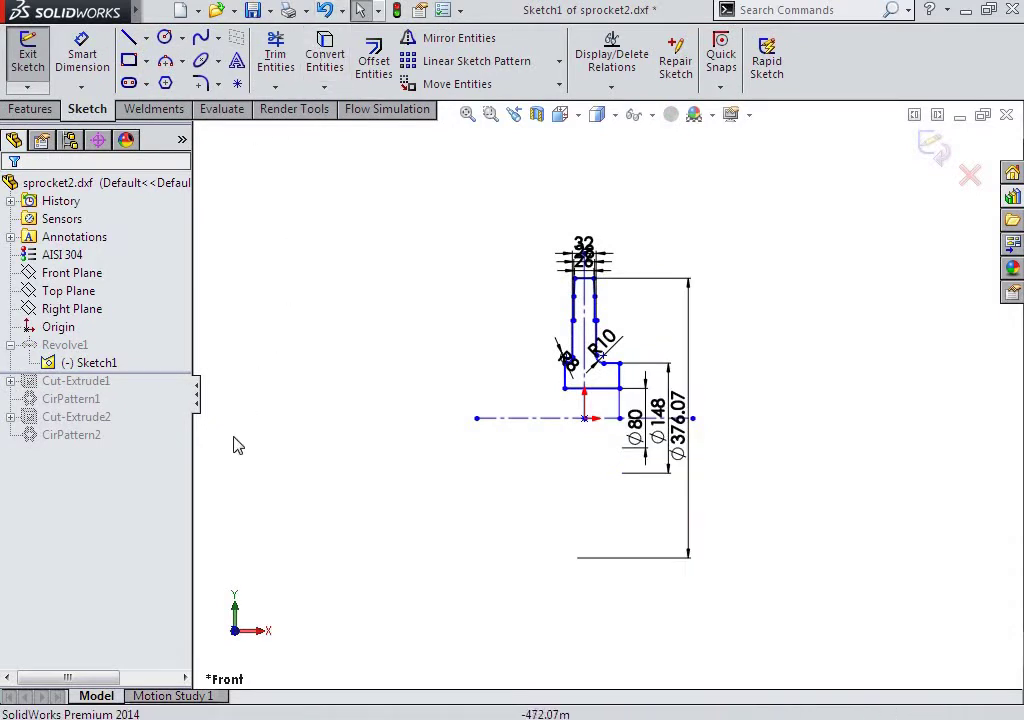
{"action": "left_click", "coordinate": [969, 176]}
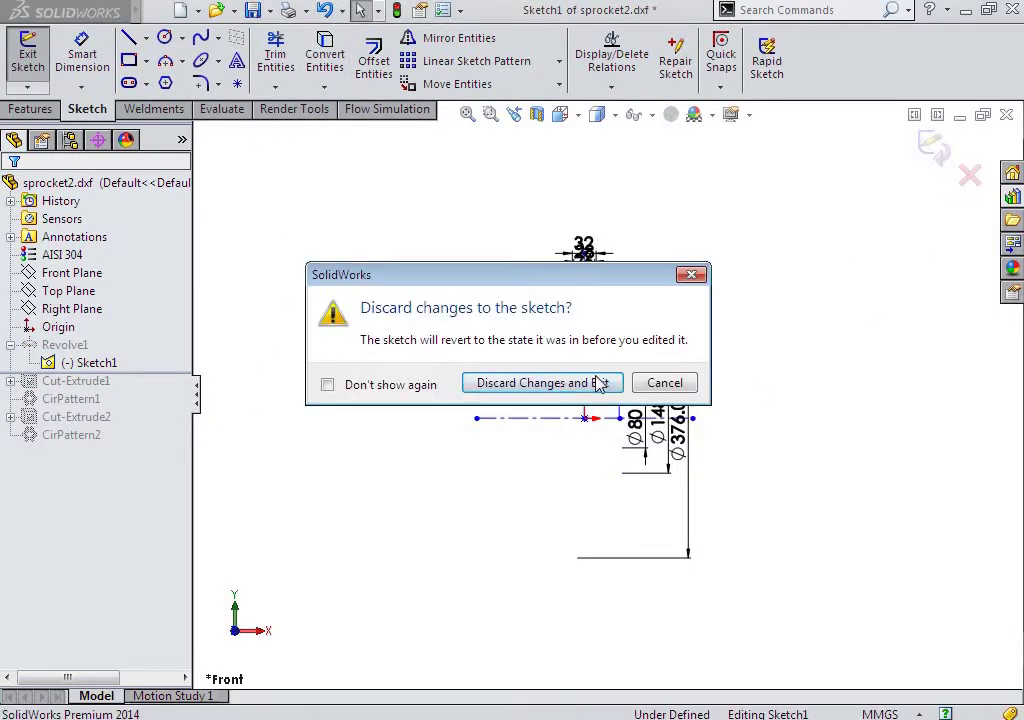
{"action": "left_click", "coordinate": [566, 385]}
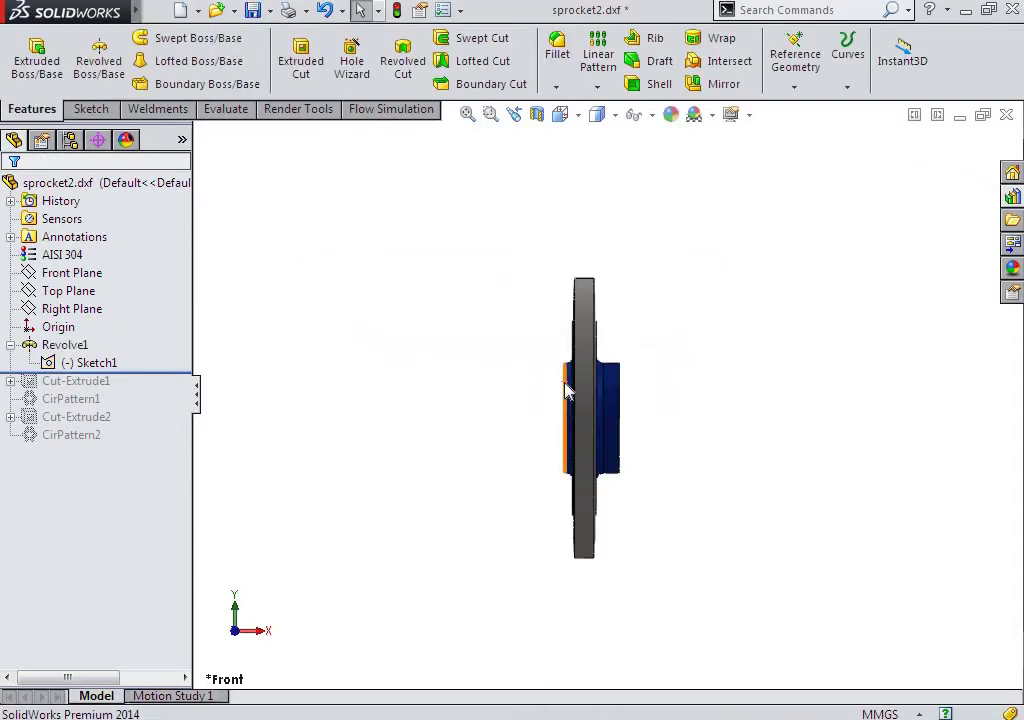
{"action": "middle_click_drag", "start_coordinate": [594, 478], "coordinate": [503, 446]}
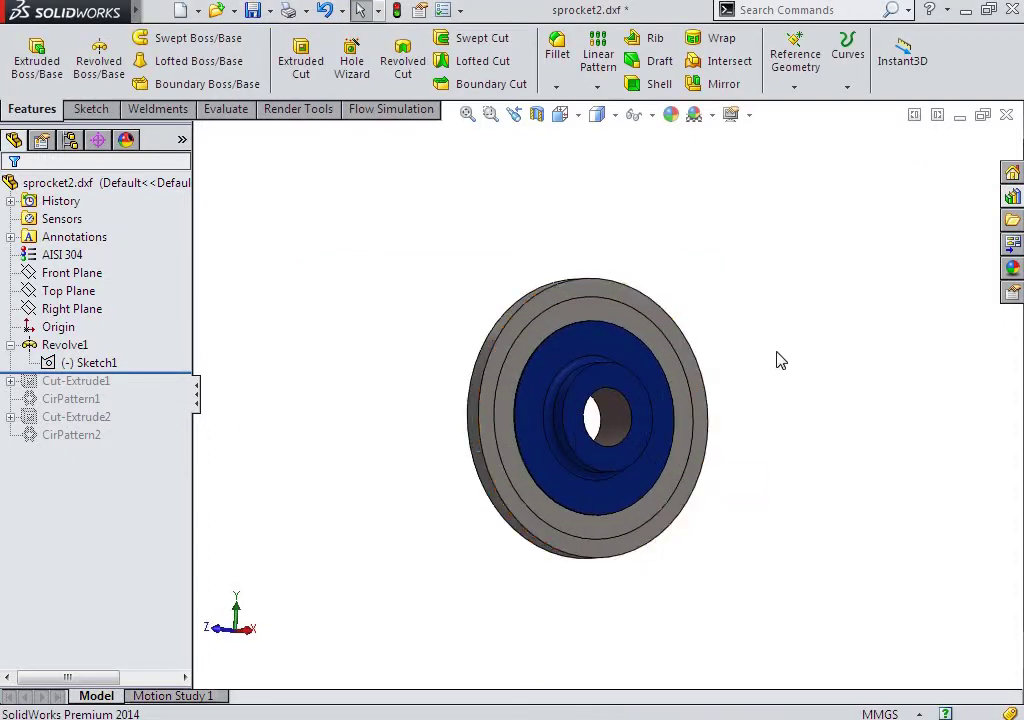
{"action": "scroll", "coordinate": [777, 359], "scroll_direction": "down", "scroll_amount": 3}
{"action": "scroll", "coordinate": [681, 402], "scroll_direction": "up", "scroll_amount": 1}
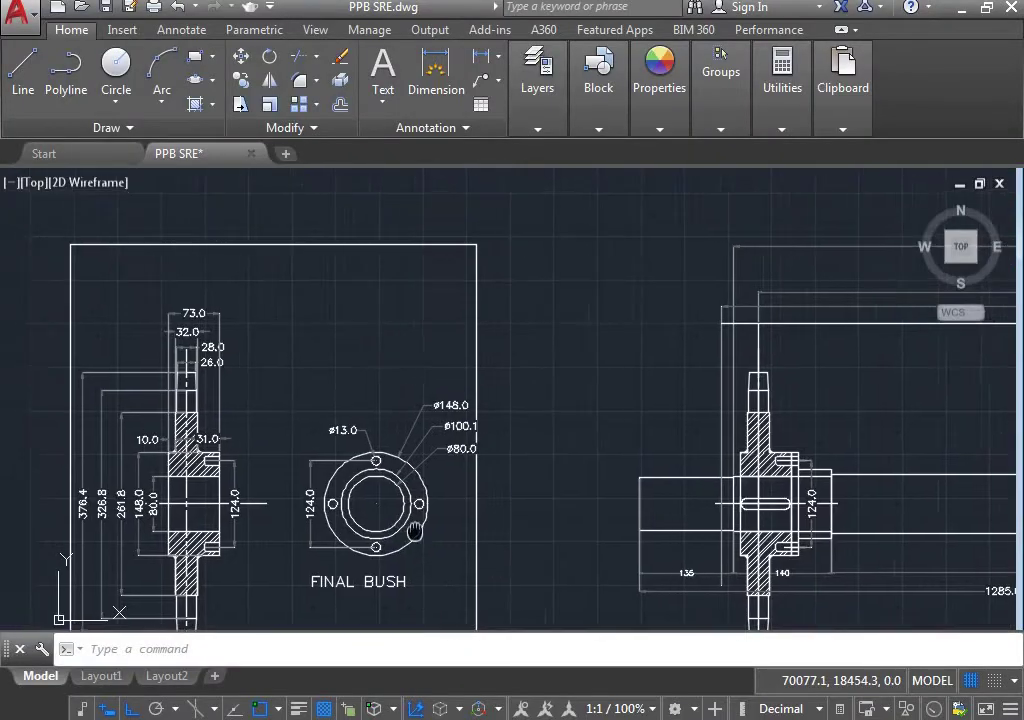
Select the top tooth-outline arcs and the roller circle between them in AutoCAD.
{"action": "scroll", "coordinate": [595, 505], "scroll_direction": "down", "scroll_amount": 5}
{"action": "scroll", "coordinate": [620, 590], "scroll_direction": "down", "scroll_amount": 2}
{"action": "scroll", "coordinate": [500, 450], "scroll_direction": "up", "scroll_amount": 5}
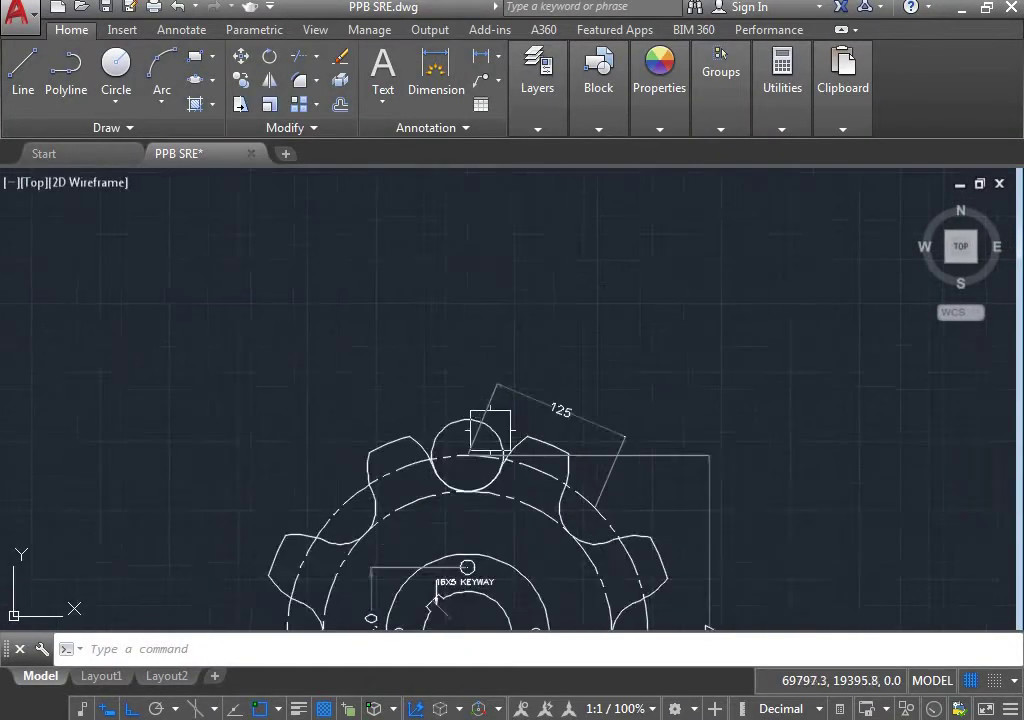
{"action": "scroll", "coordinate": [482, 450], "scroll_direction": "up", "scroll_amount": 2}
{"action": "scroll", "coordinate": [420, 400], "scroll_direction": "down", "scroll_amount": 1}
{"action": "scroll", "coordinate": [340, 378], "scroll_direction": "up", "scroll_amount": 4}
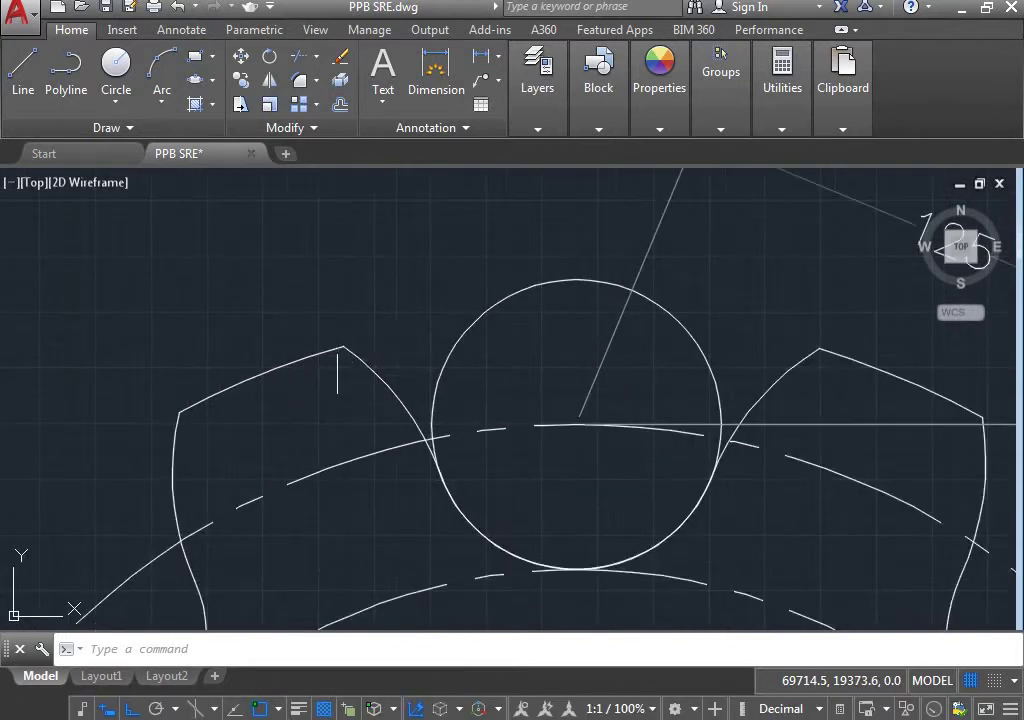
{"action": "left_click", "coordinate": [375, 370]}
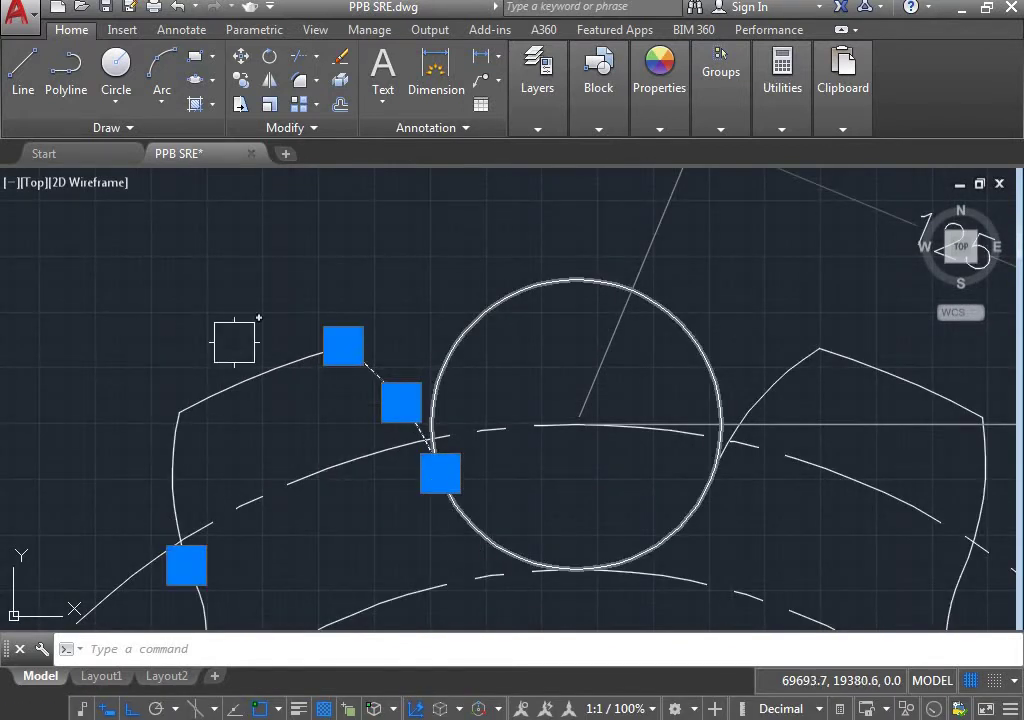
{"action": "left_click", "coordinate": [255, 368]}
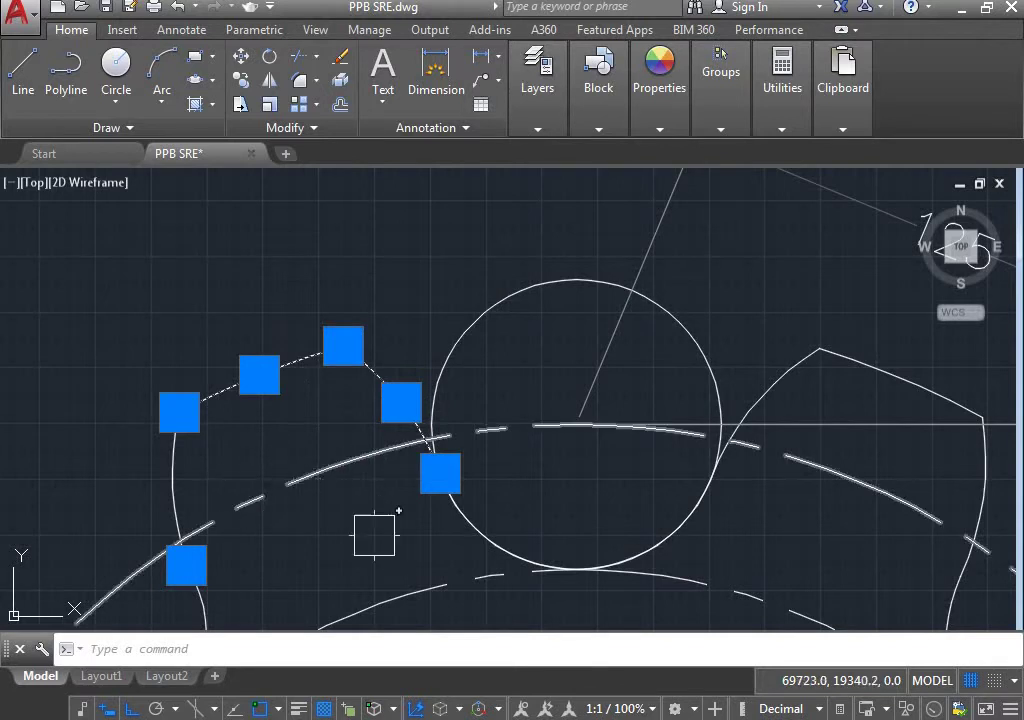
{"action": "middle_click_drag", "start_coordinate": [373, 535], "coordinate": [338, 537]}
{"action": "left_click", "coordinate": [441, 485]}
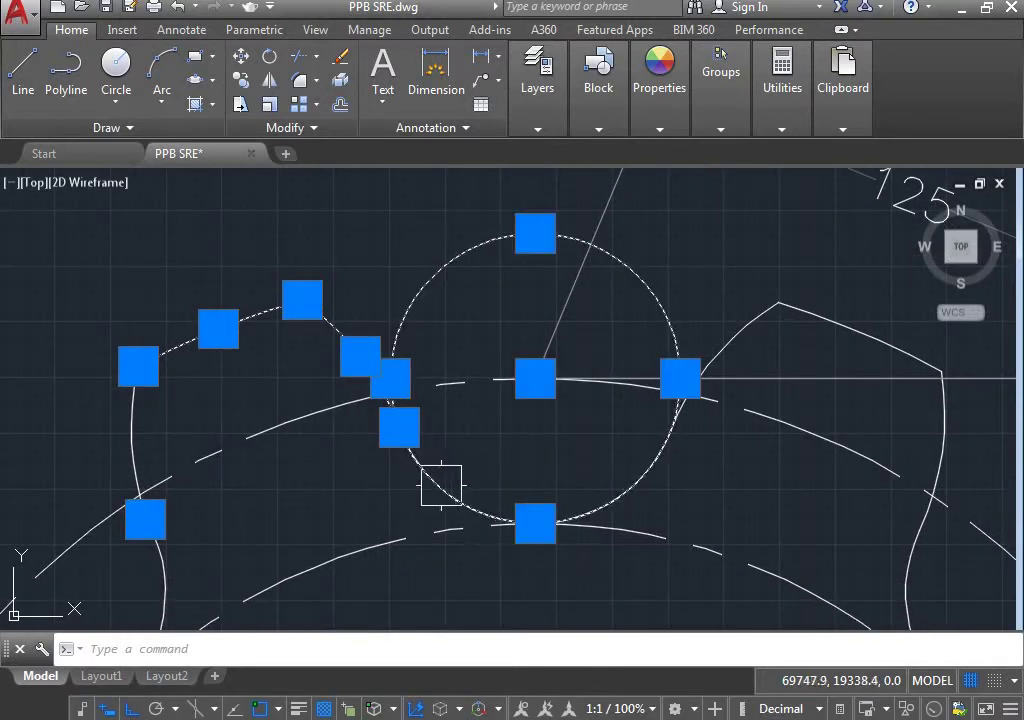
{"action": "left_click", "coordinate": [755, 332]}
{"action": "left_click", "coordinate": [846, 316]}
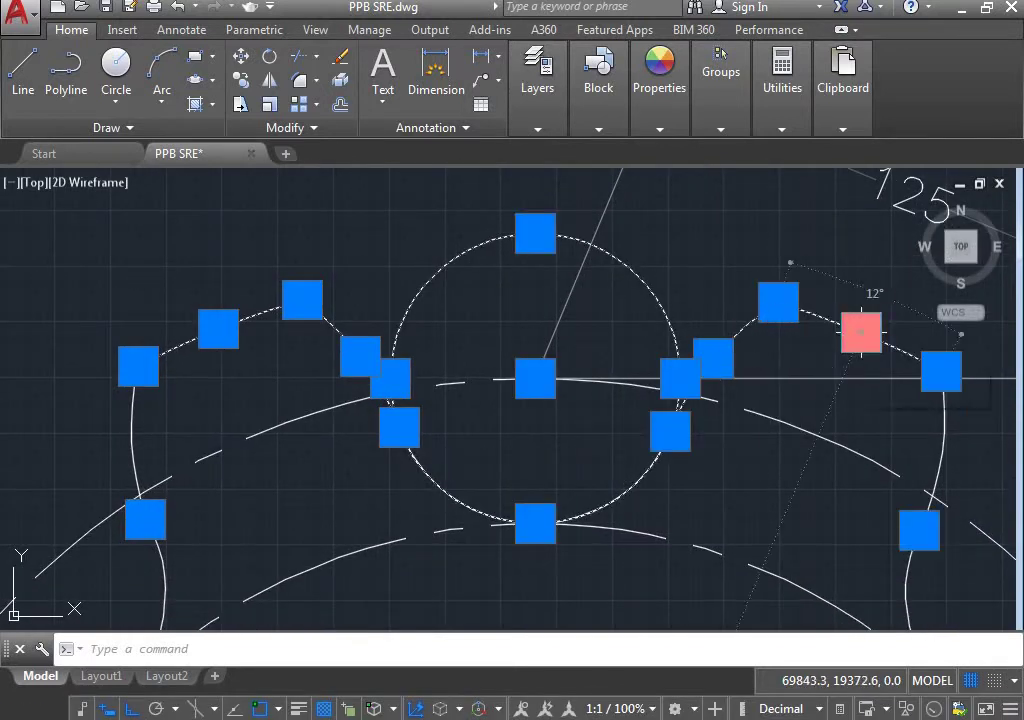
Add the bolt-hole pitch circle to the selection.
{"action": "middle_click_drag", "start_coordinate": [597, 500], "coordinate": [571, 384]}
{"action": "scroll", "coordinate": [562, 425], "scroll_direction": "down", "scroll_amount": 2}
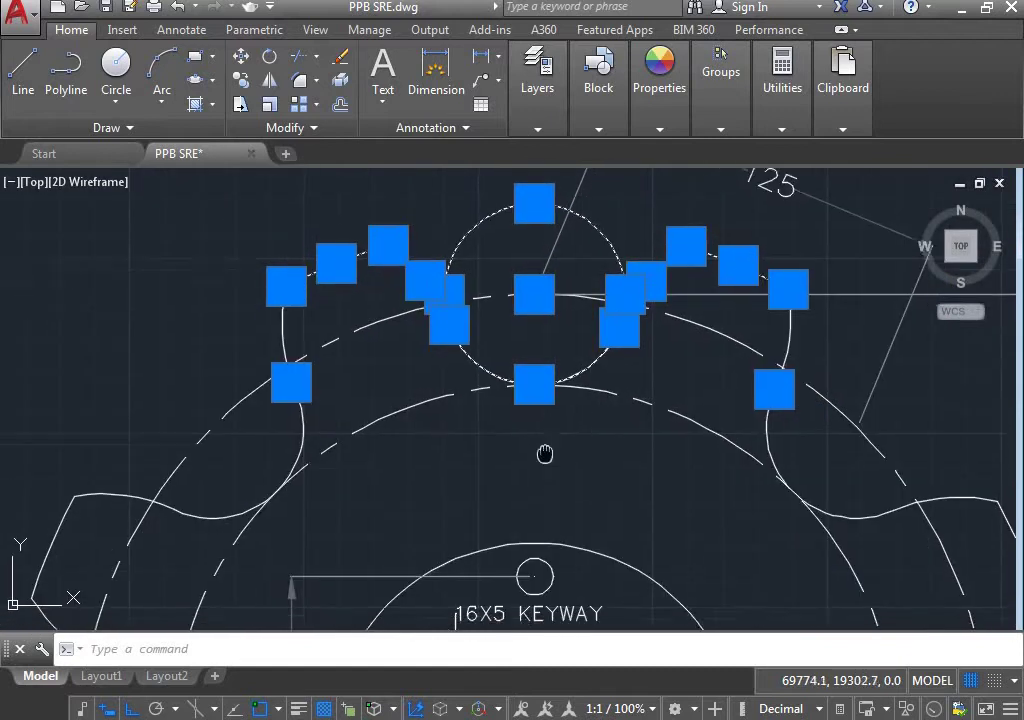
{"action": "scroll", "coordinate": [530, 452], "scroll_direction": "down", "scroll_amount": 2}
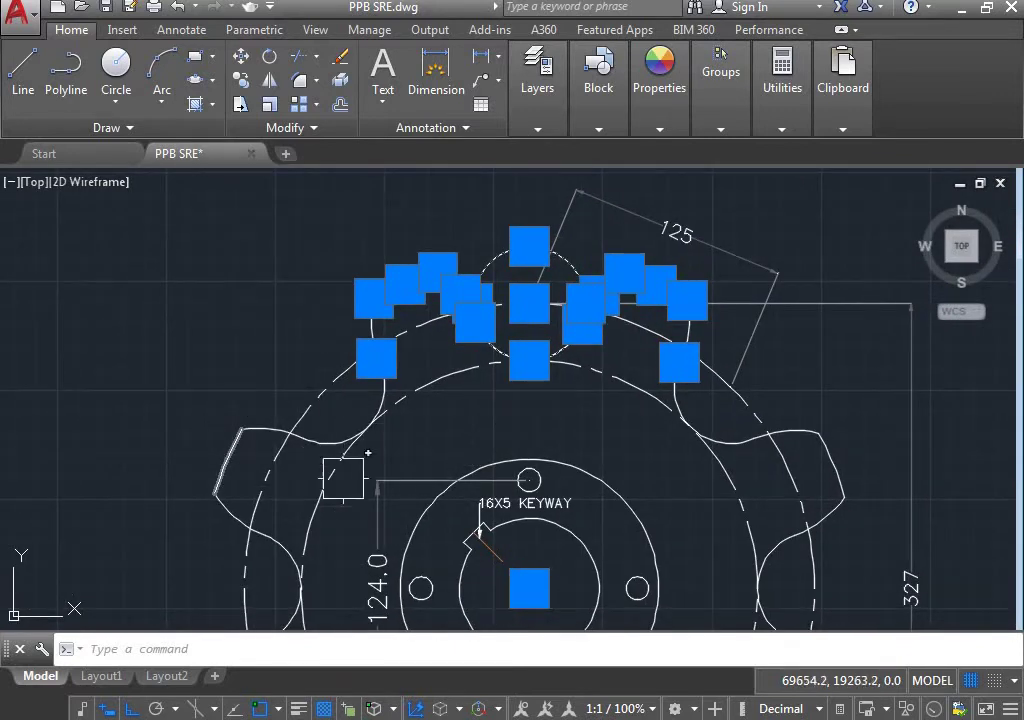
{"action": "left_click", "coordinate": [618, 484]}
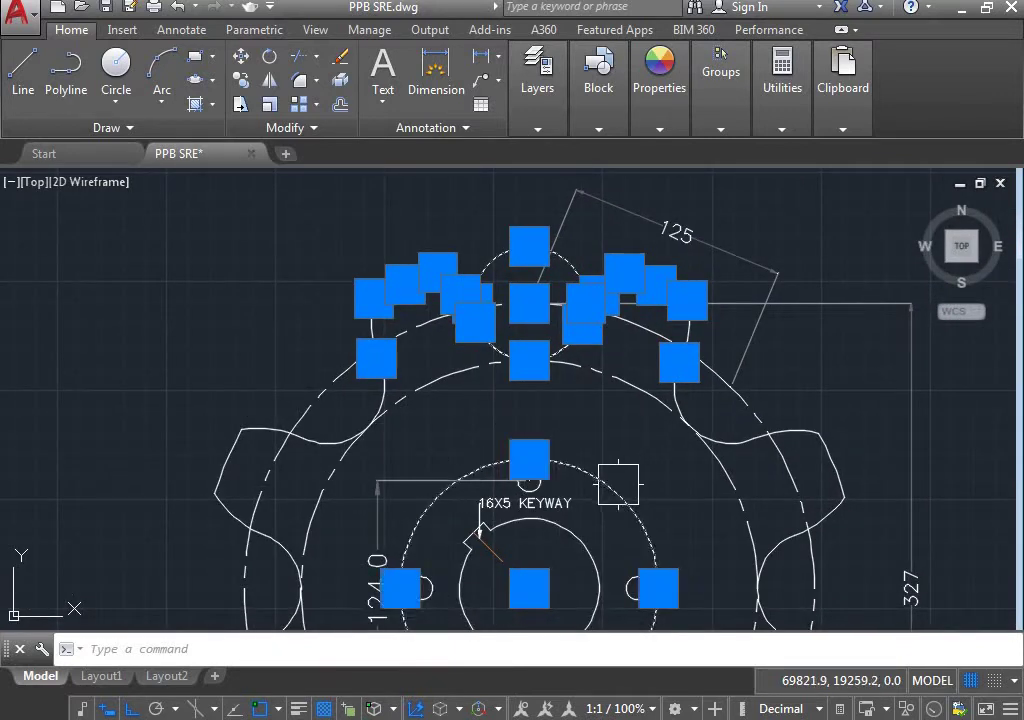
{"action": "middle_click_drag", "start_coordinate": [526, 411], "coordinate": [490, 395]}
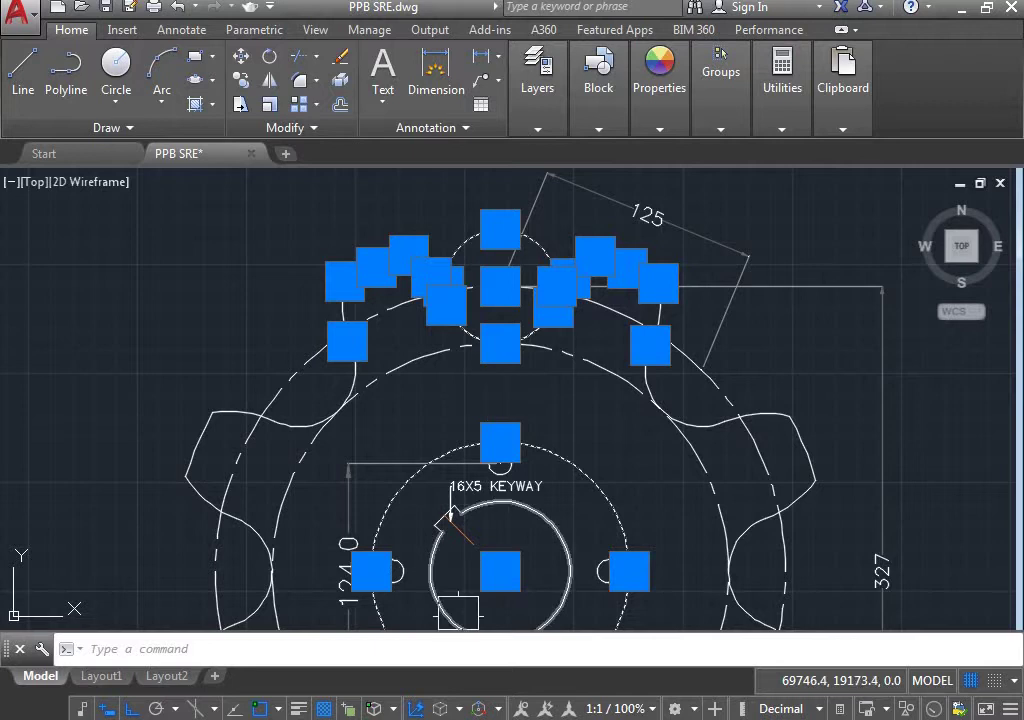
Create Sketch6 on the disc's blue hub face, viewed normal to it.
{"action": "left_click", "coordinate": [480, 690]}
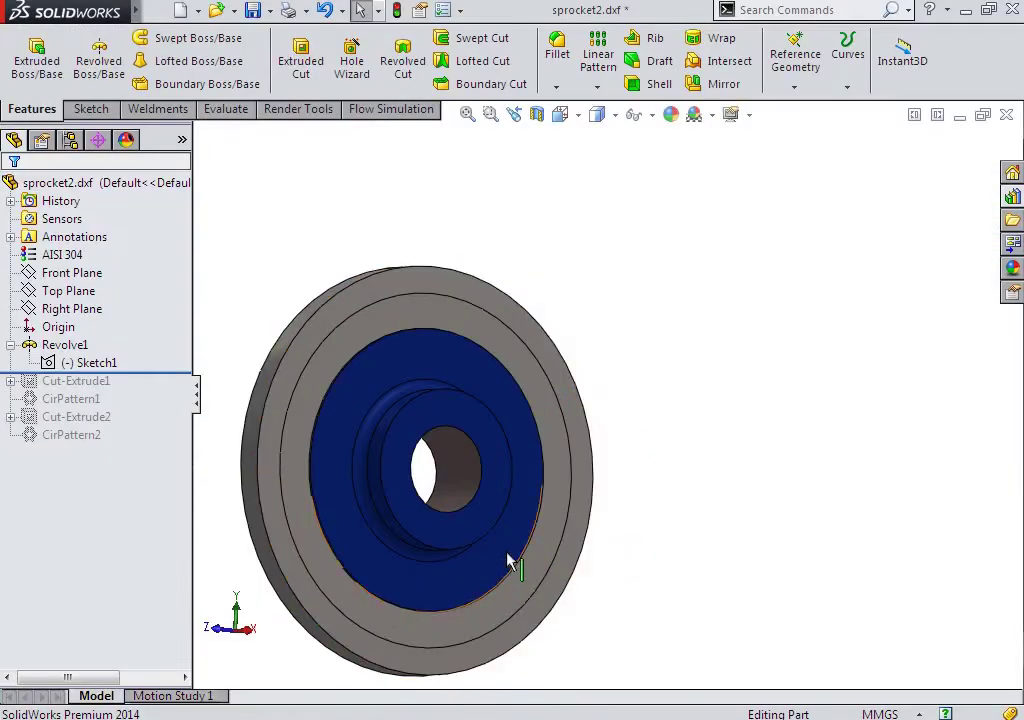
{"action": "left_click", "coordinate": [540, 378]}
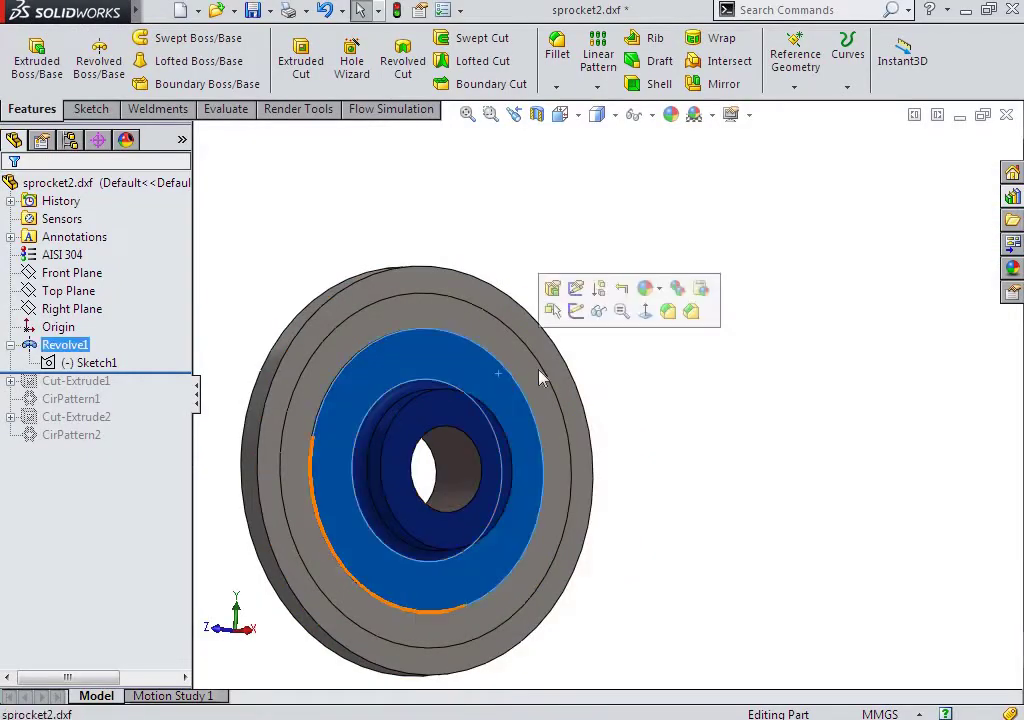
{"action": "left_click", "coordinate": [646, 313]}
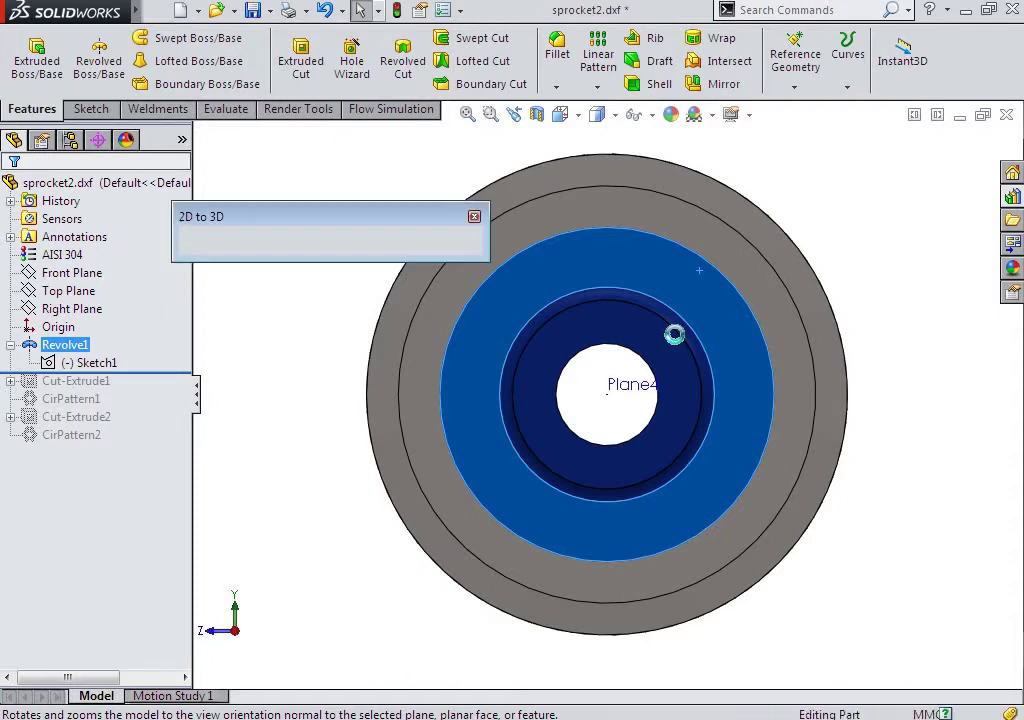
{"action": "left_click", "coordinate": [474, 216]}
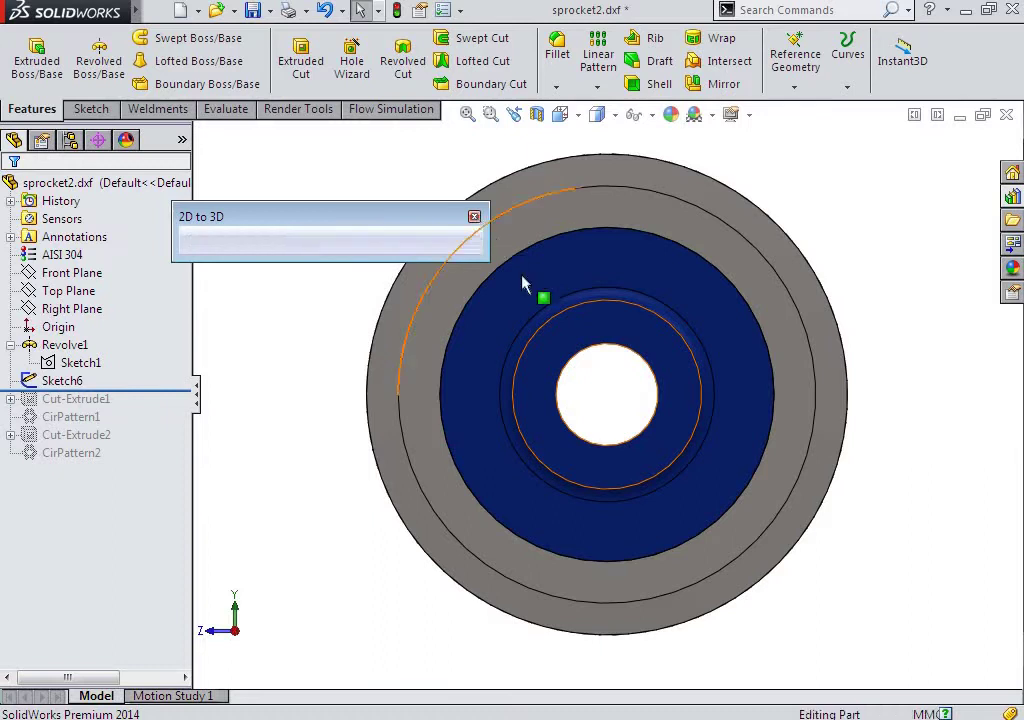
{"action": "scroll", "coordinate": [645, 360], "scroll_direction": "up", "scroll_amount": 5}
{"action": "scroll", "coordinate": [700, 400], "scroll_direction": "up", "scroll_amount": 5}
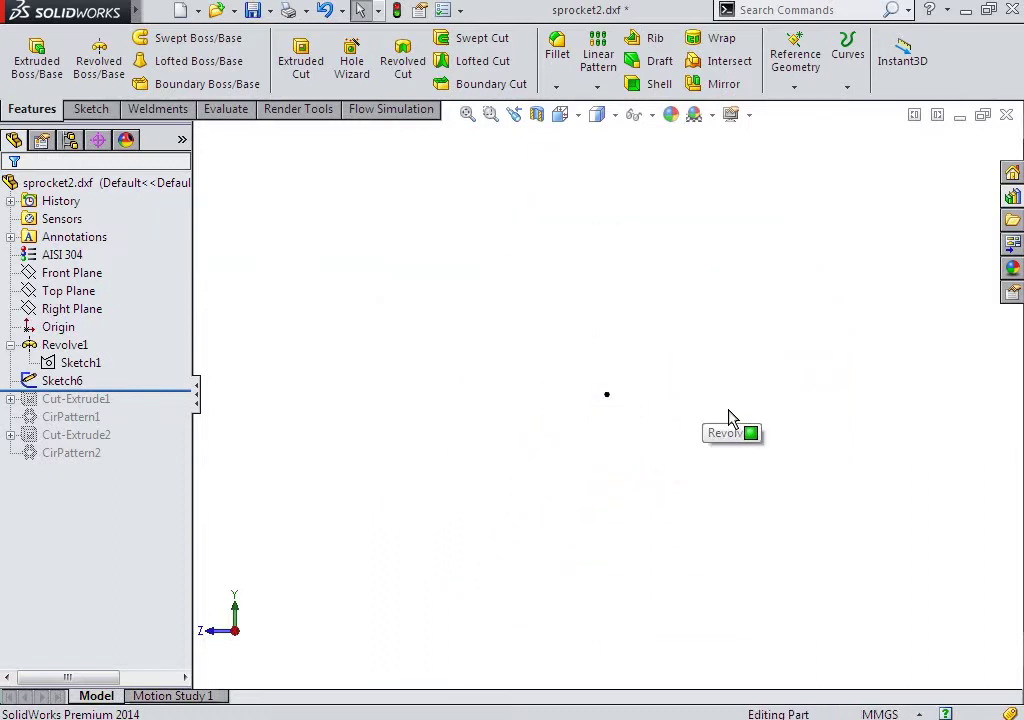
Select all arcs and circles of the pasted tooth-profile sketch.
{"action": "scroll", "coordinate": [736, 420], "scroll_direction": "up", "scroll_amount": 3}
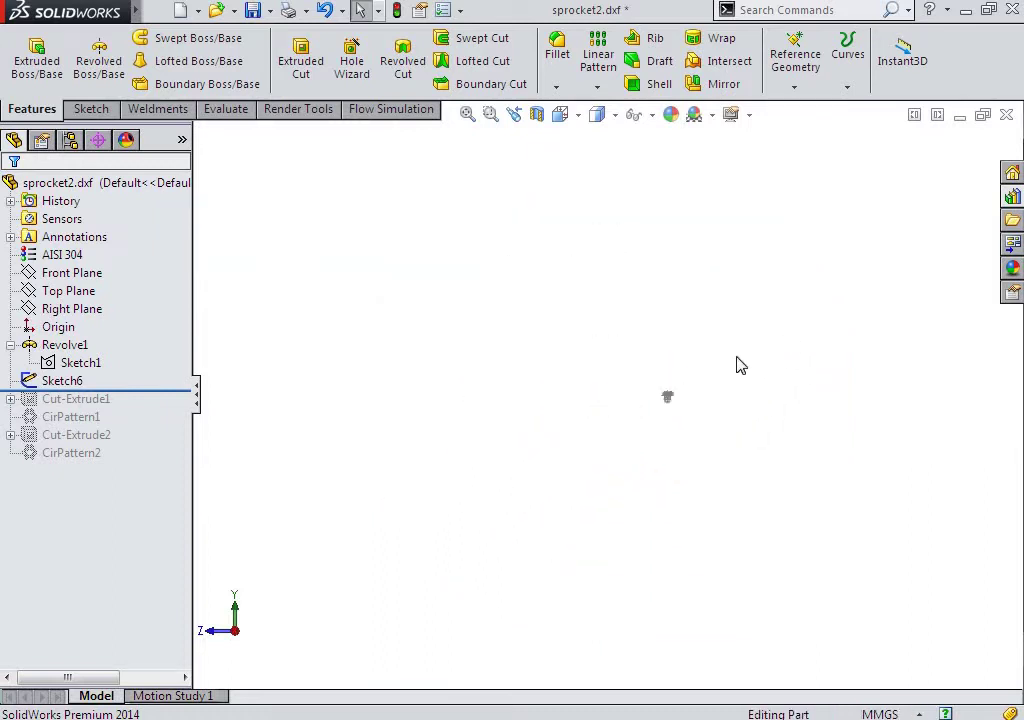
{"action": "scroll", "coordinate": [527, 459], "scroll_direction": "down", "scroll_amount": 5}
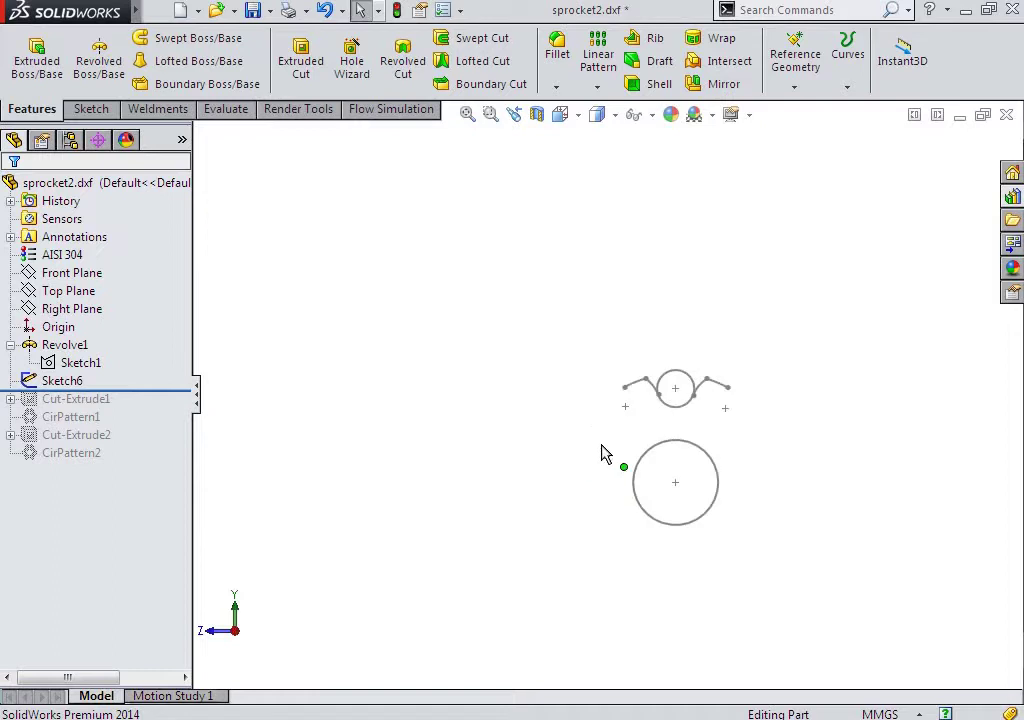
{"action": "left_click", "coordinate": [662, 385]}
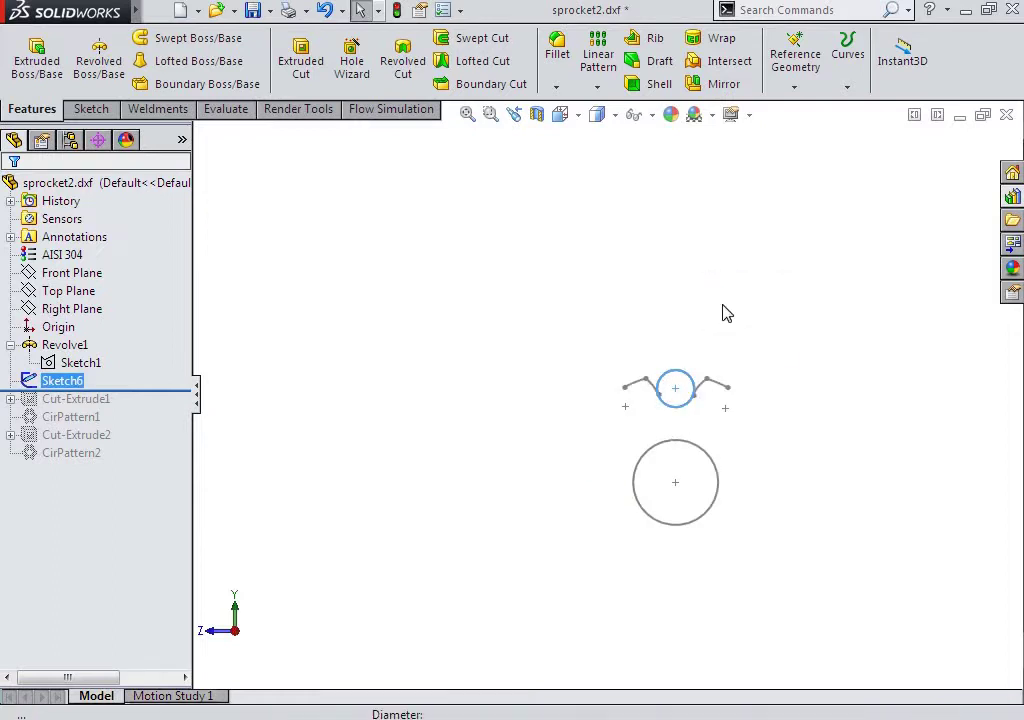
{"action": "left_click_drag", "start_coordinate": [690, 350], "coordinate": [768, 343]}
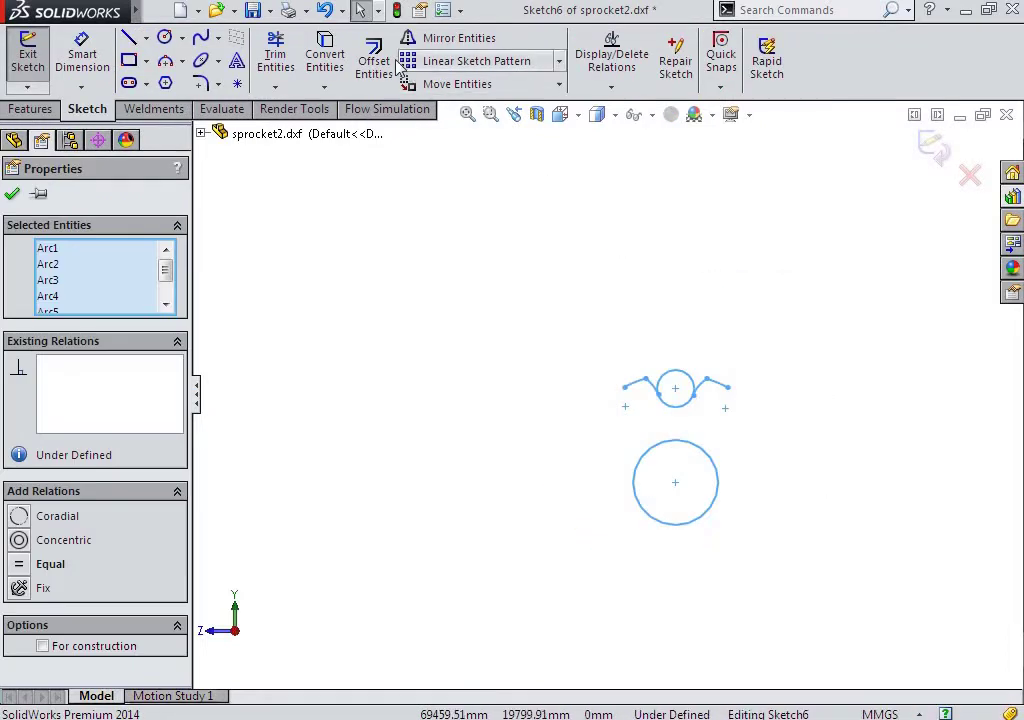
Move the sketch from the large circle's centre onto the sprocket's hub centre.
{"action": "left_click", "coordinate": [447, 85]}
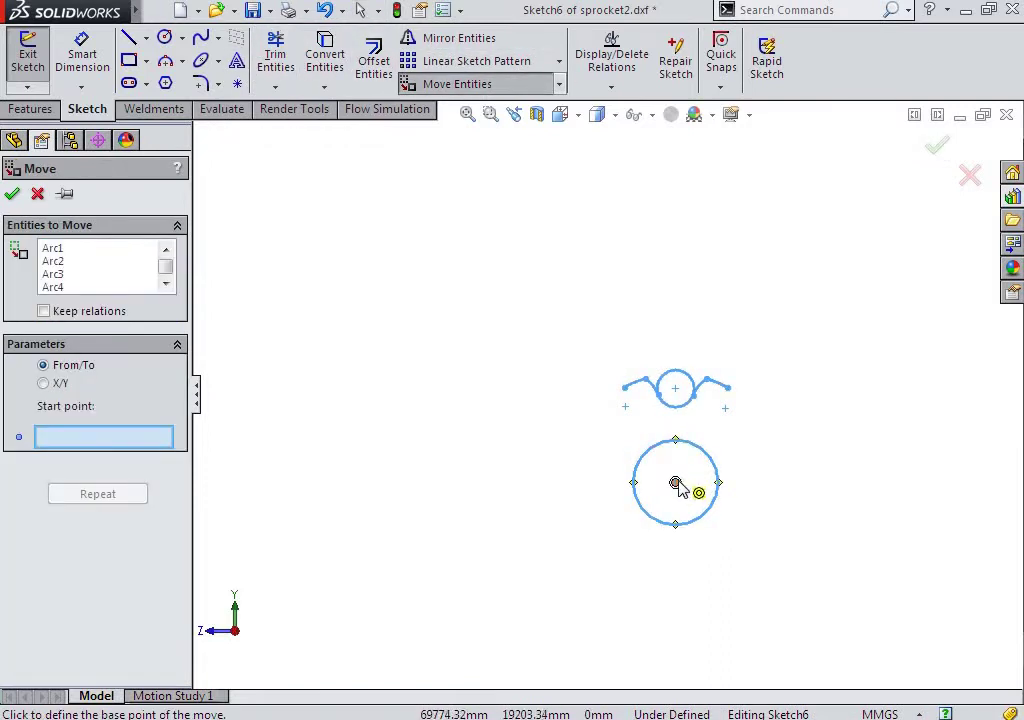
{"action": "left_click", "coordinate": [676, 484]}
{"action": "scroll", "coordinate": [648, 515], "scroll_direction": "up", "scroll_amount": 5}
{"action": "scroll", "coordinate": [644, 525], "scroll_direction": "up", "scroll_amount": 2}
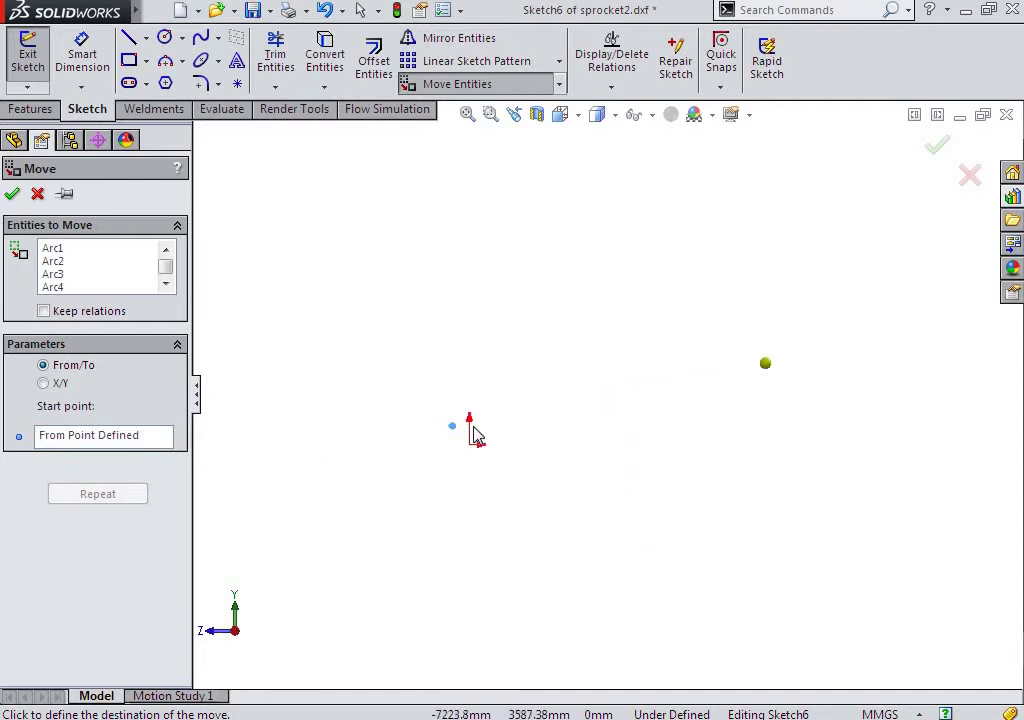
{"action": "scroll", "coordinate": [549, 434], "scroll_direction": "down", "scroll_amount": 2}
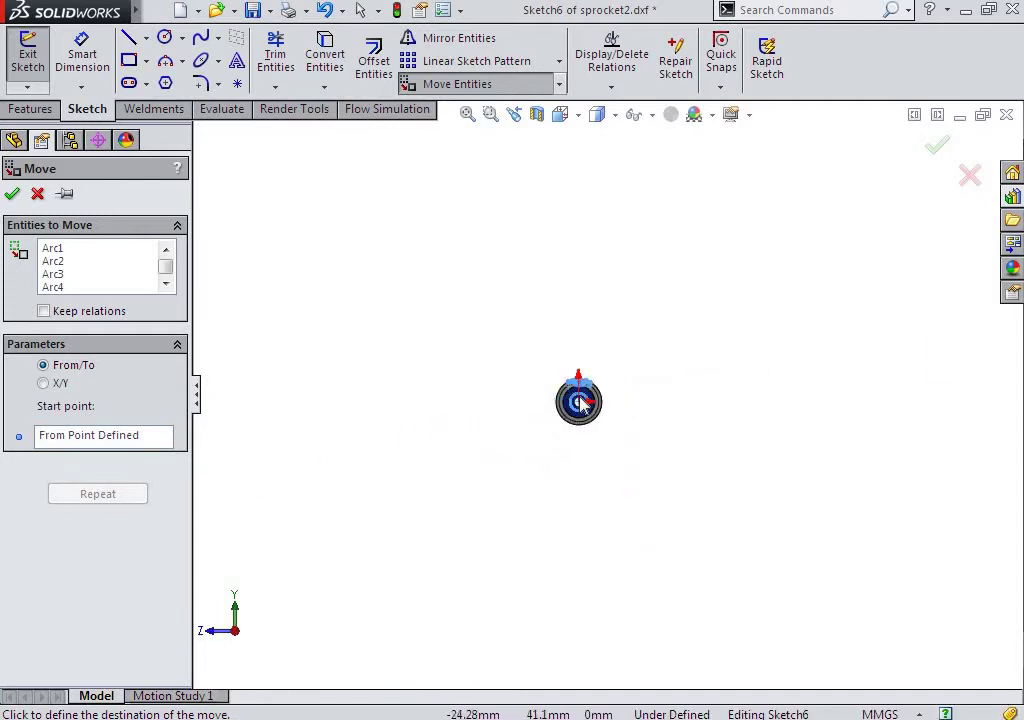
{"action": "scroll", "coordinate": [580, 405], "scroll_direction": "down", "scroll_amount": 3}
{"action": "scroll", "coordinate": [600, 400], "scroll_direction": "down", "scroll_amount": 3}
{"action": "scroll", "coordinate": [595, 408], "scroll_direction": "down", "scroll_amount": 3}
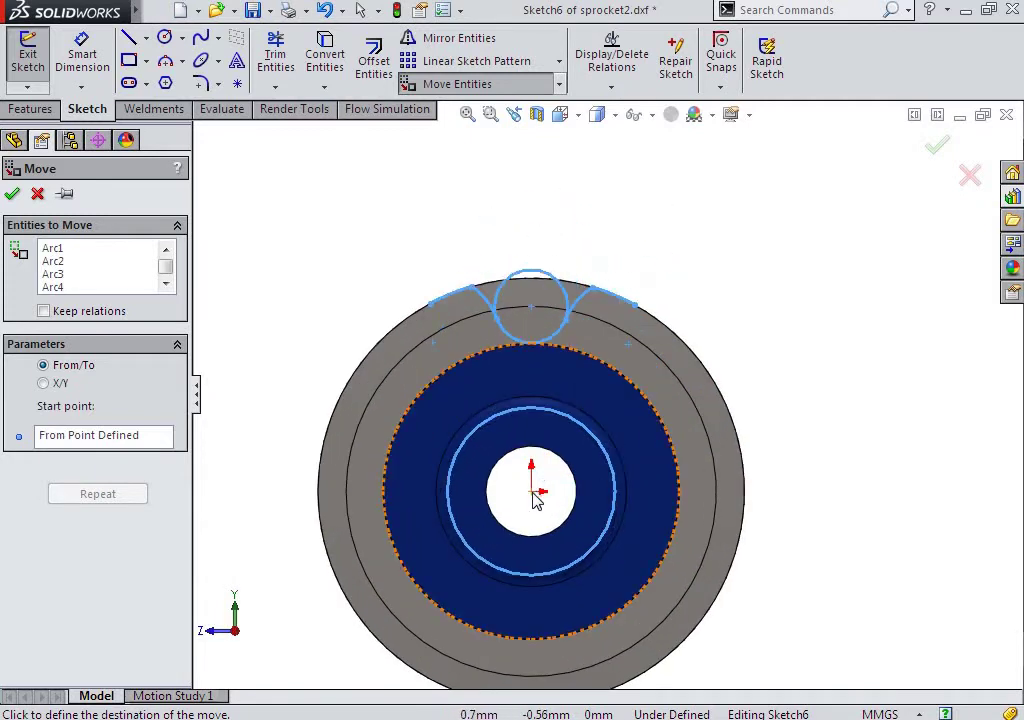
{"action": "left_click", "coordinate": [535, 500]}
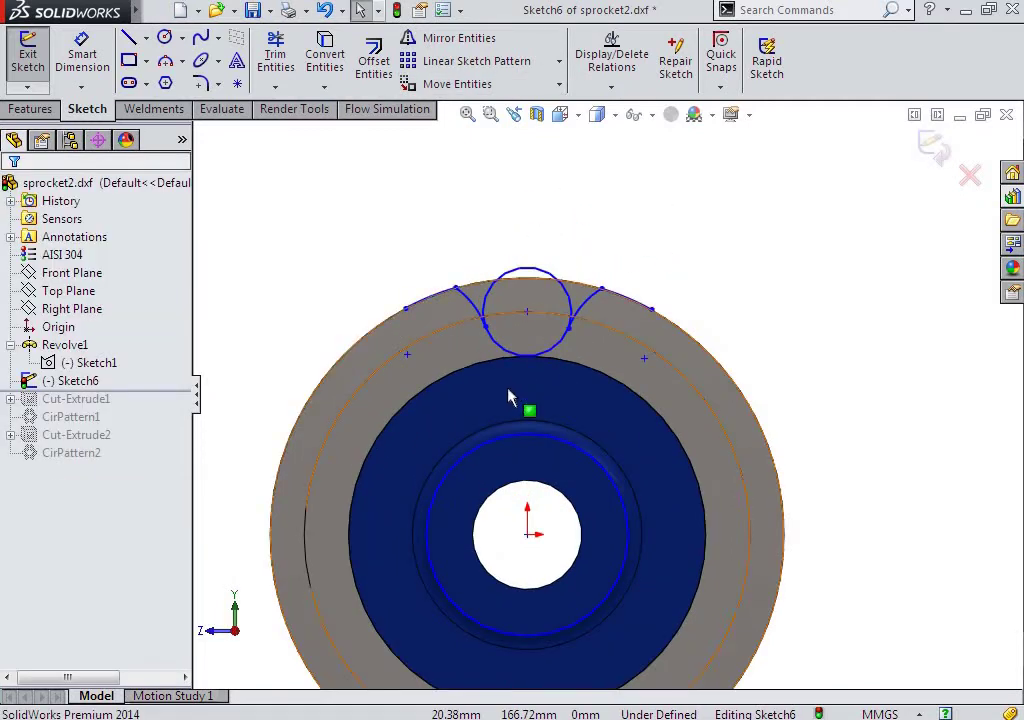
Trim away the small circle's top arc and the upper-left and upper-right rim segments.
{"action": "scroll", "coordinate": [515, 360], "scroll_direction": "down", "scroll_amount": 3}
{"action": "left_click", "coordinate": [291, 56]}
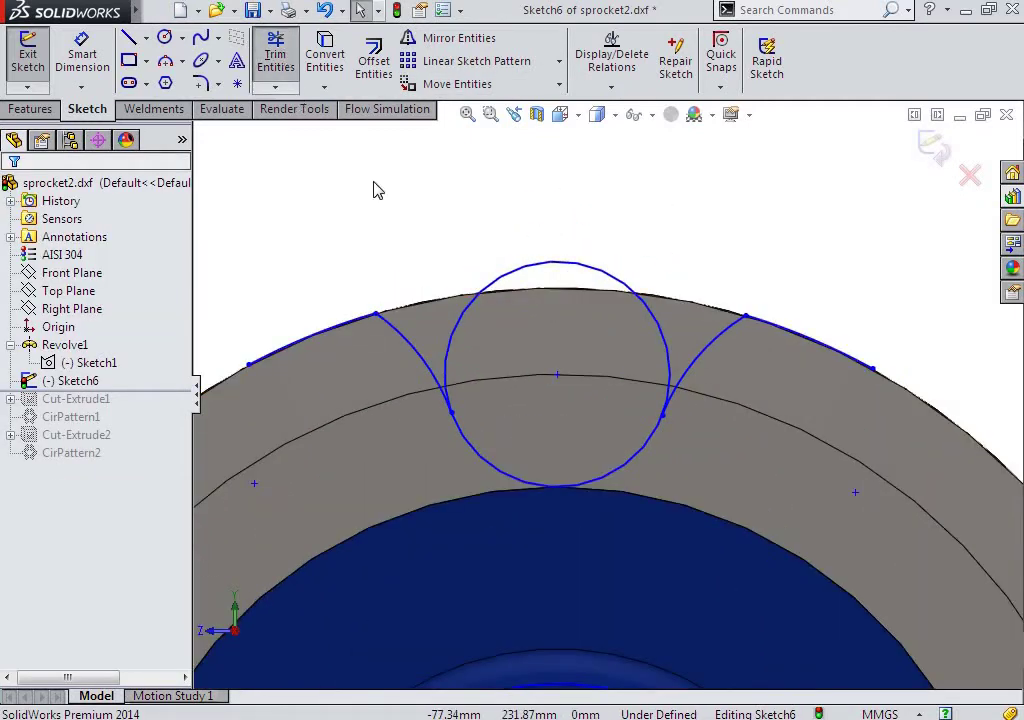
{"action": "left_click", "coordinate": [507, 278]}
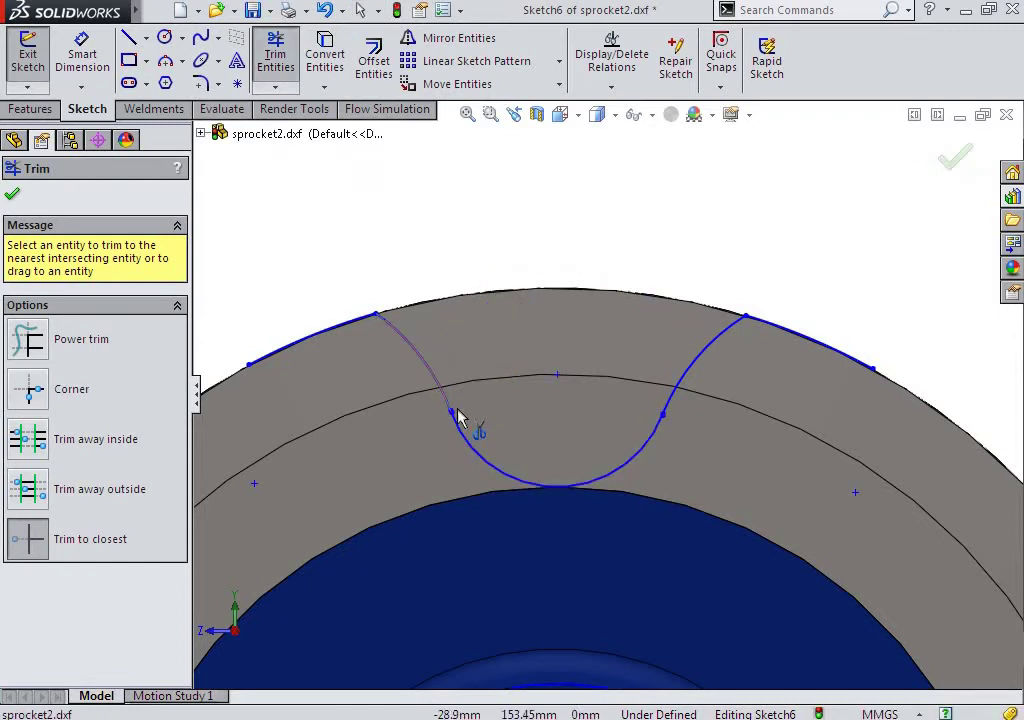
{"action": "scroll", "coordinate": [480, 412], "scroll_direction": "down", "scroll_amount": 3}
{"action": "scroll", "coordinate": [529, 416], "scroll_direction": "down", "scroll_amount": 2}
{"action": "scroll", "coordinate": [535, 445], "scroll_direction": "down", "scroll_amount": 2}
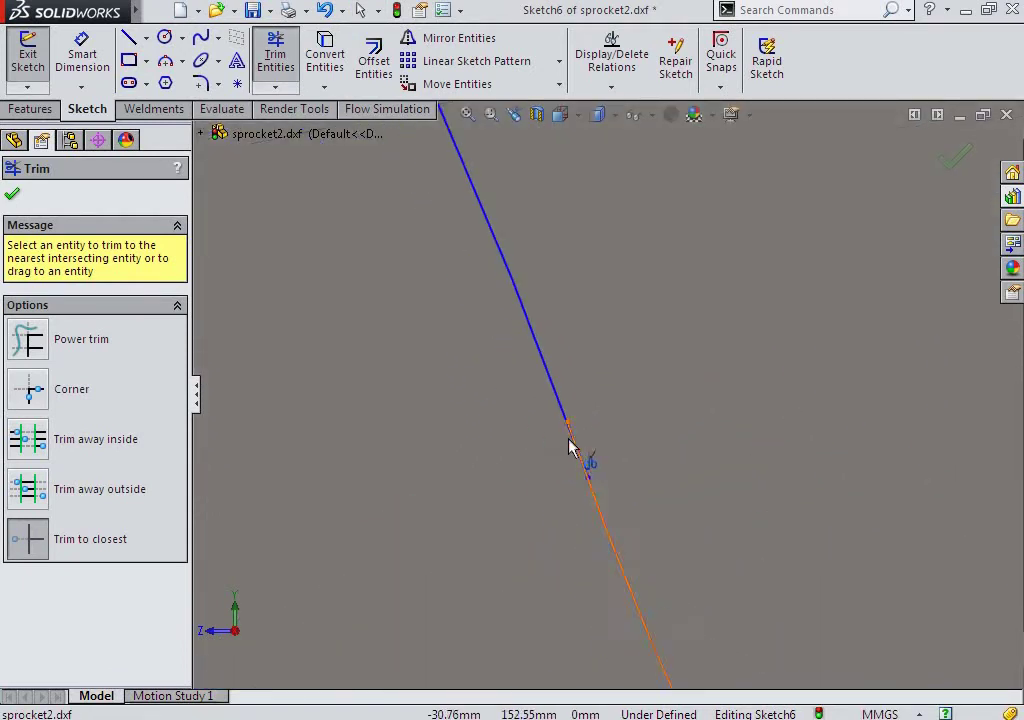
{"action": "scroll", "coordinate": [715, 485], "scroll_direction": "up", "scroll_amount": 2}
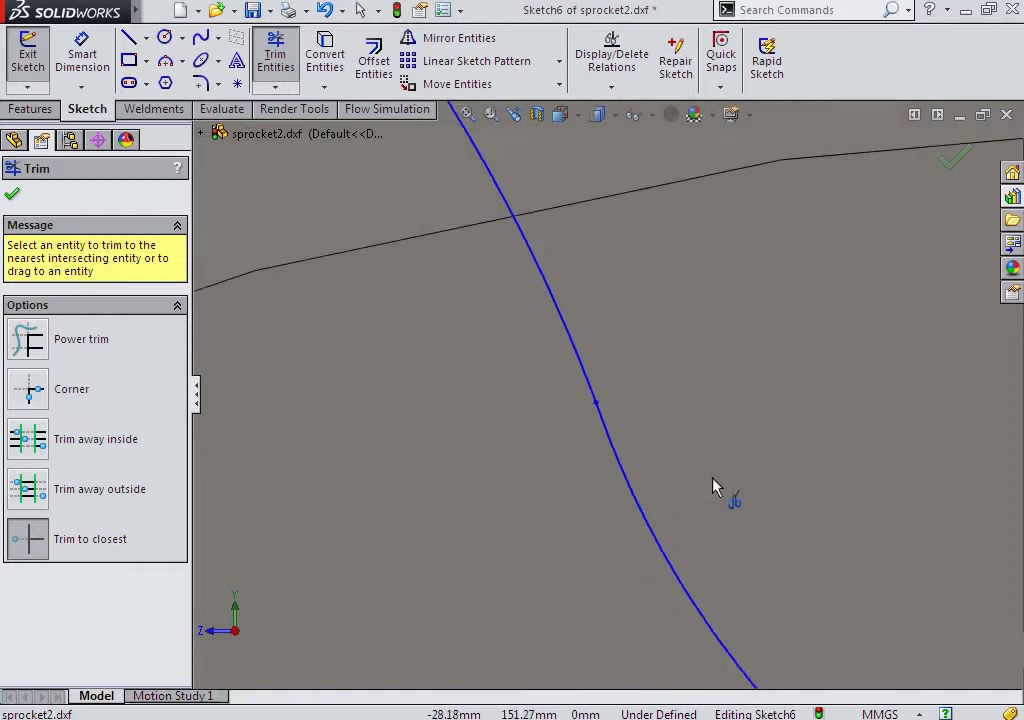
{"action": "scroll", "coordinate": [727, 487], "scroll_direction": "up", "scroll_amount": 2}
{"action": "scroll", "coordinate": [727, 487], "scroll_direction": "up", "scroll_amount": 3}
{"action": "scroll", "coordinate": [828, 432], "scroll_direction": "down", "scroll_amount": 5}
{"action": "scroll", "coordinate": [700, 310], "scroll_direction": "down", "scroll_amount": 1}
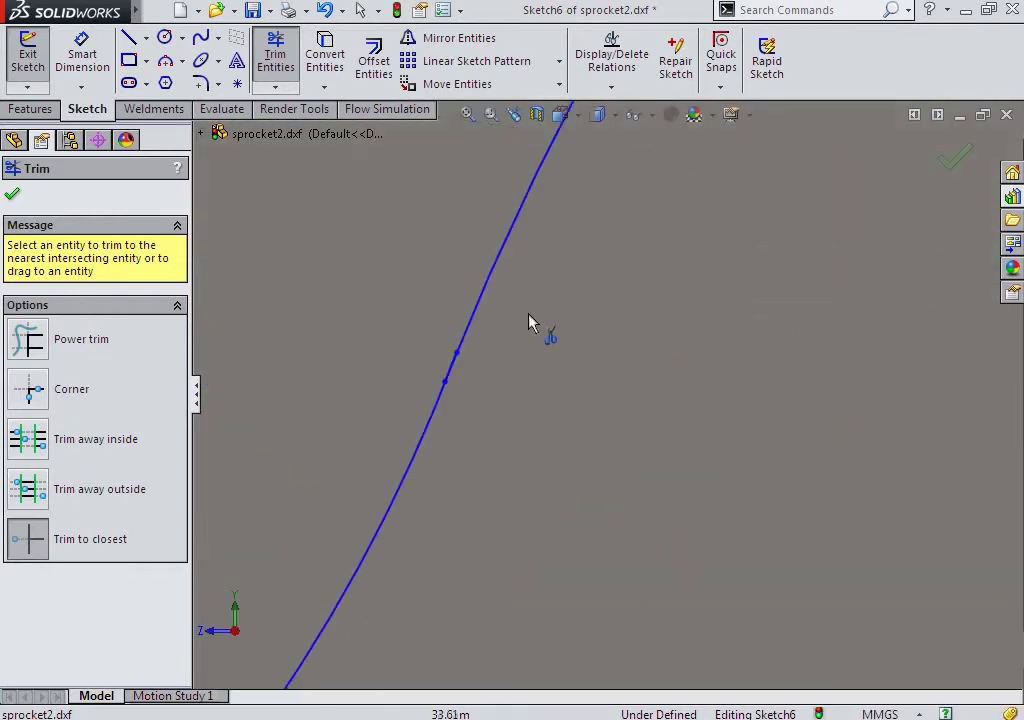
{"action": "scroll", "coordinate": [517, 427], "scroll_direction": "up", "scroll_amount": 1}
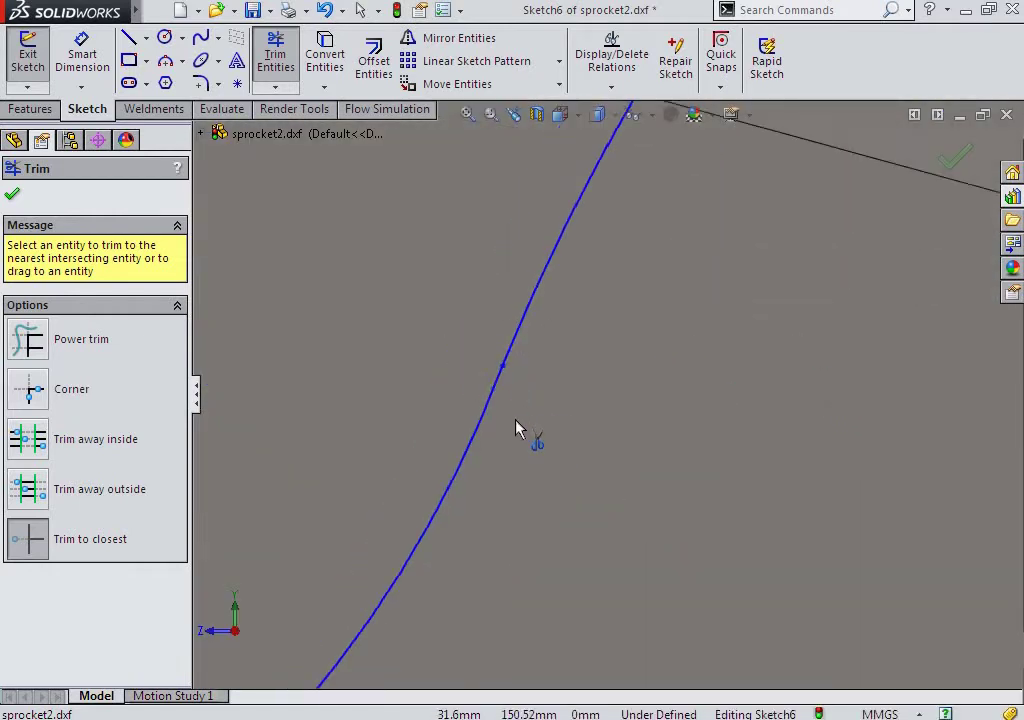
{"action": "scroll", "coordinate": [597, 434], "scroll_direction": "up", "scroll_amount": 2}
{"action": "scroll", "coordinate": [687, 427], "scroll_direction": "up", "scroll_amount": 2}
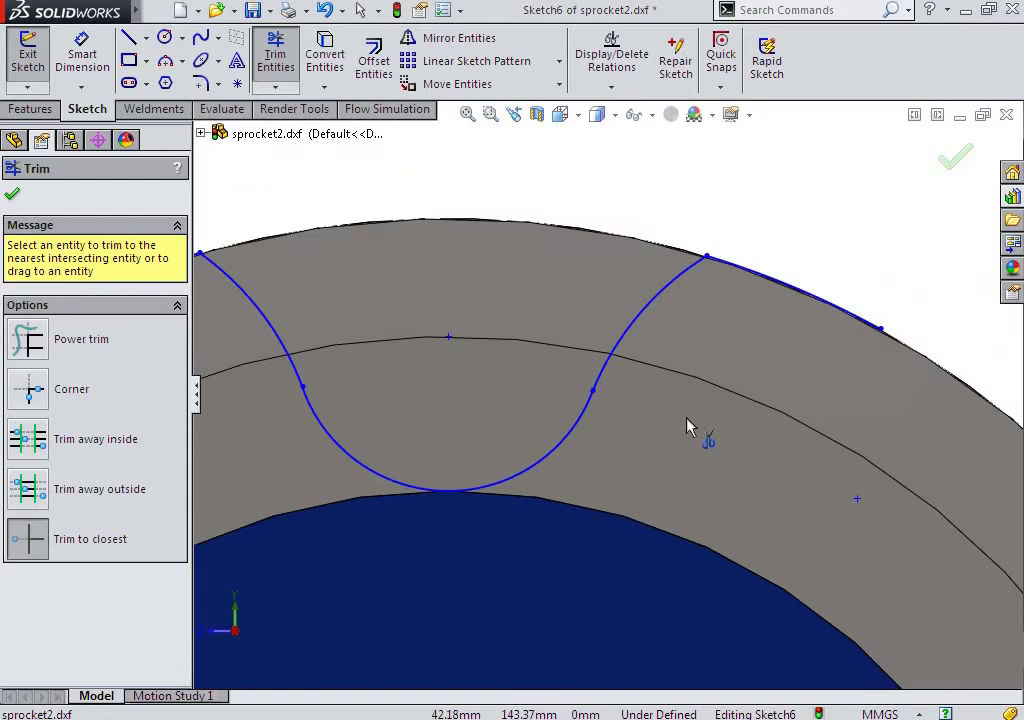
{"action": "left_click", "coordinate": [772, 292]}
{"action": "scroll", "coordinate": [606, 393], "scroll_direction": "up", "scroll_amount": 3}
{"action": "left_click", "coordinate": [414, 350]}
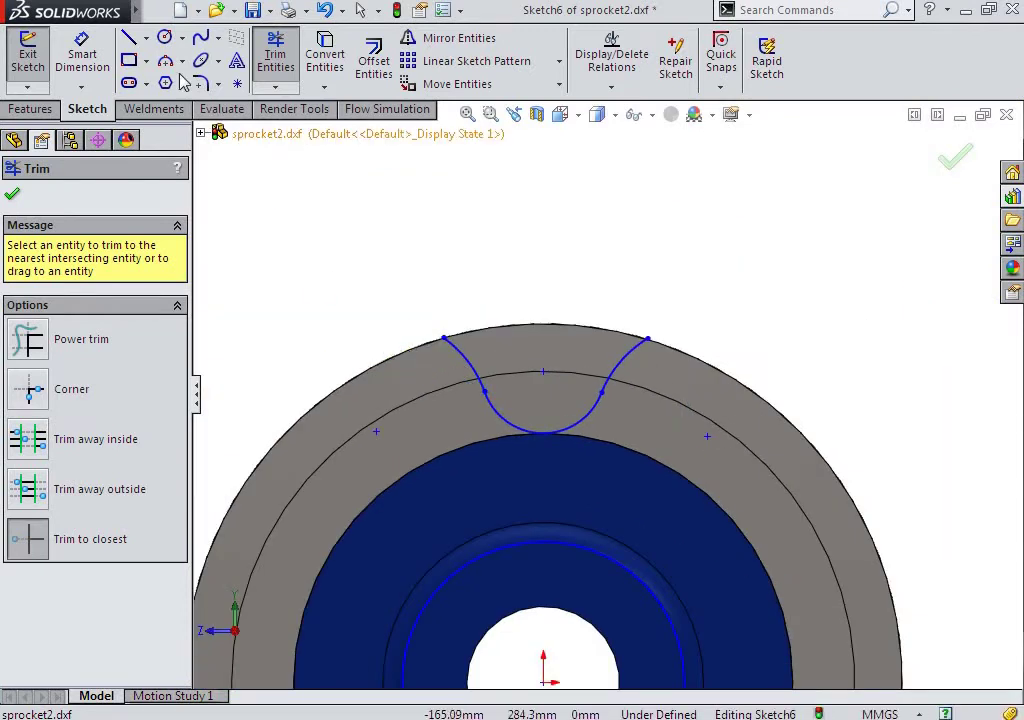
Draw an origin-centred circle to the tooth arc's endpoint to cap the notch with the R178 rim arc.
{"action": "left_click", "coordinate": [163, 38]}
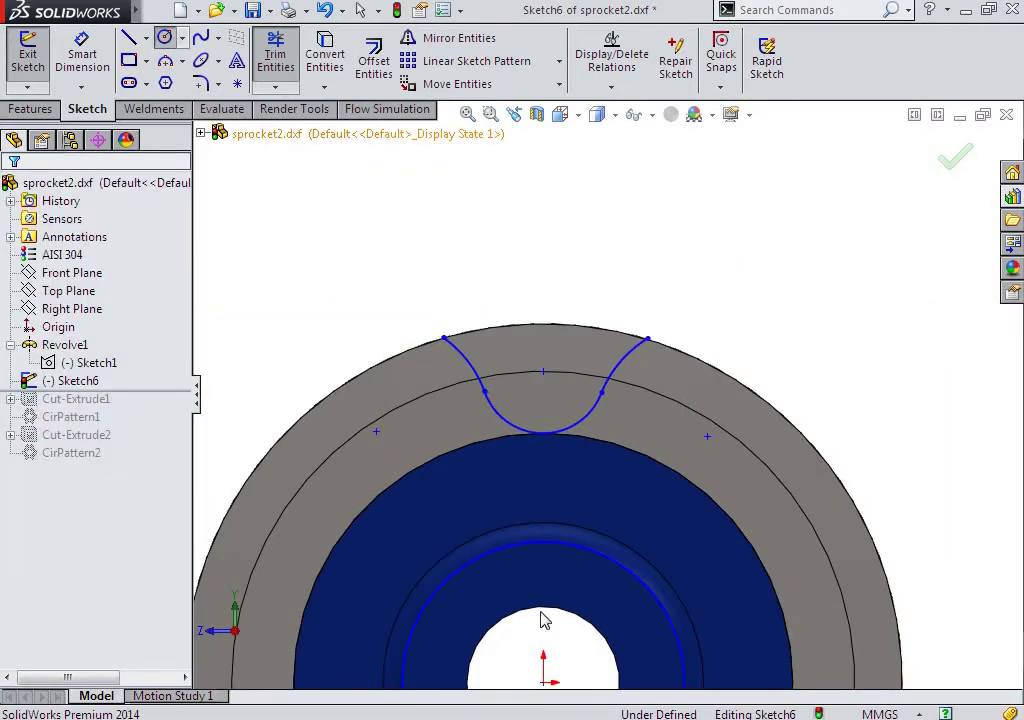
{"action": "left_click", "coordinate": [543, 683]}
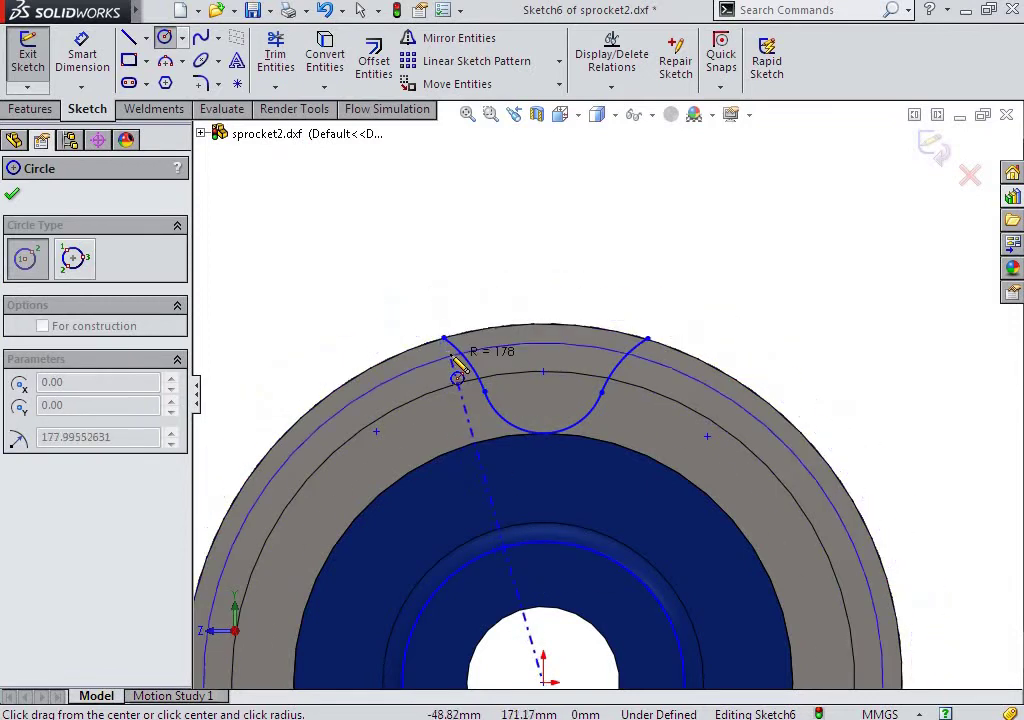
{"action": "left_click", "coordinate": [443, 338]}
{"action": "right_click_drag", "start_coordinate": [360, 282], "coordinate": [379, 338]}
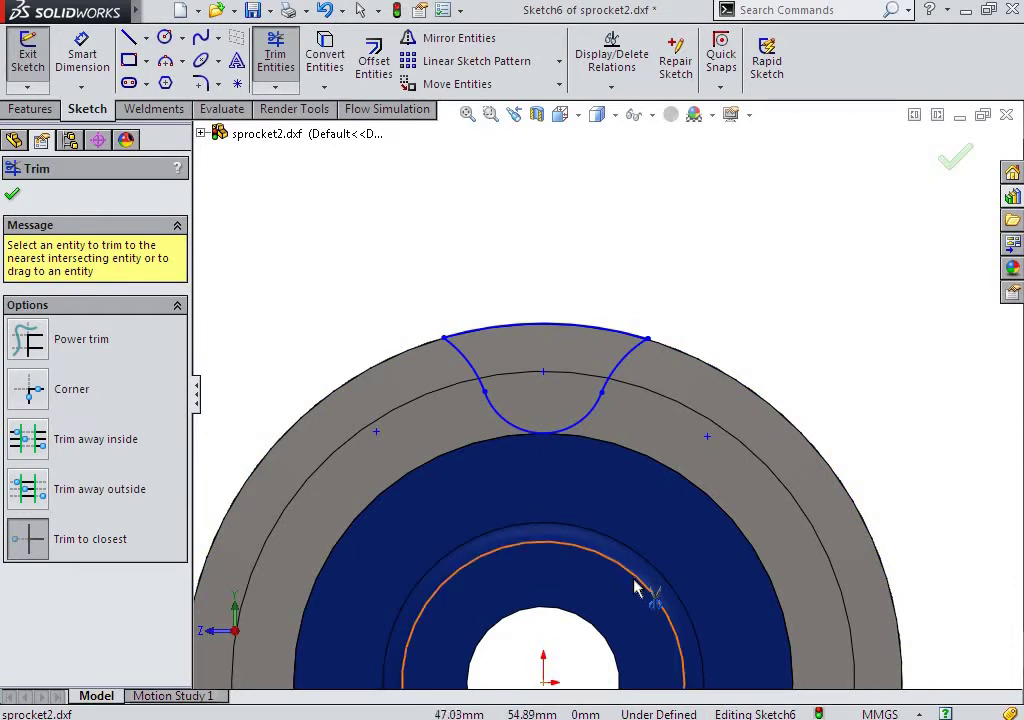
{"action": "left_click", "coordinate": [37, 109]}
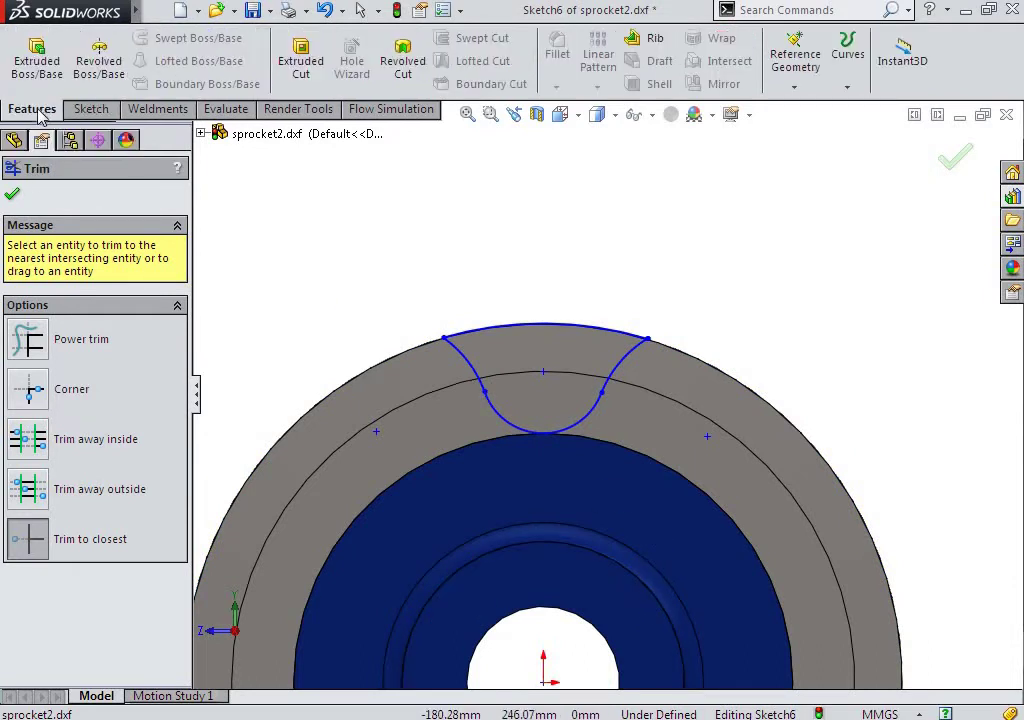
Cut the notch region 70 mm blind into the rim as Cut-Extrude1.
{"action": "left_click", "coordinate": [303, 60]}
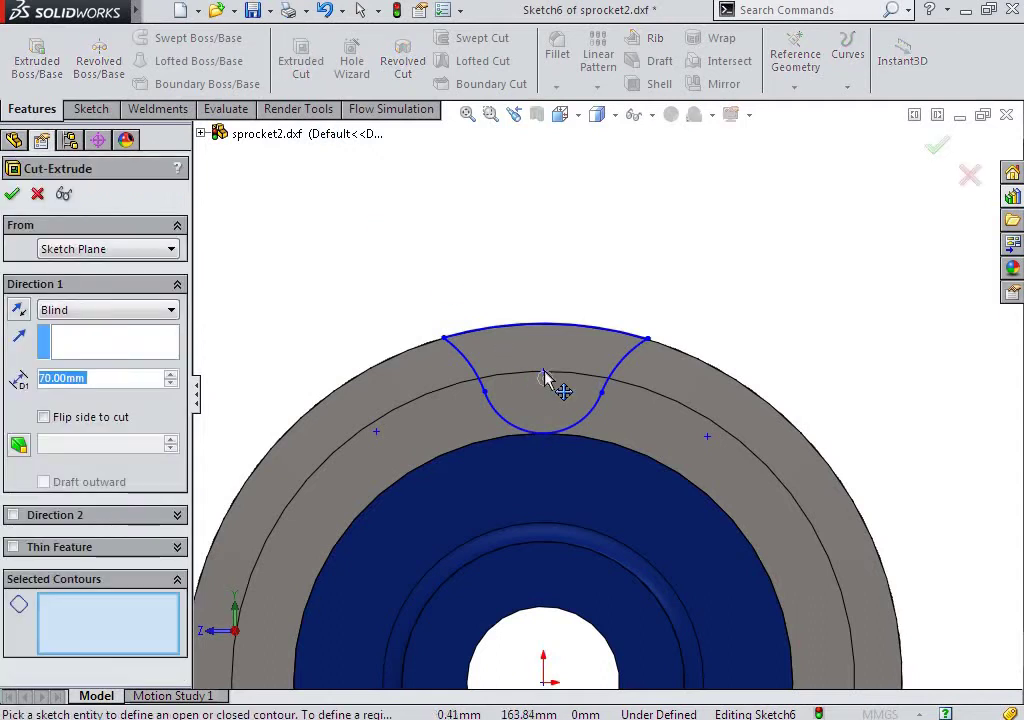
{"action": "left_click", "coordinate": [565, 378]}
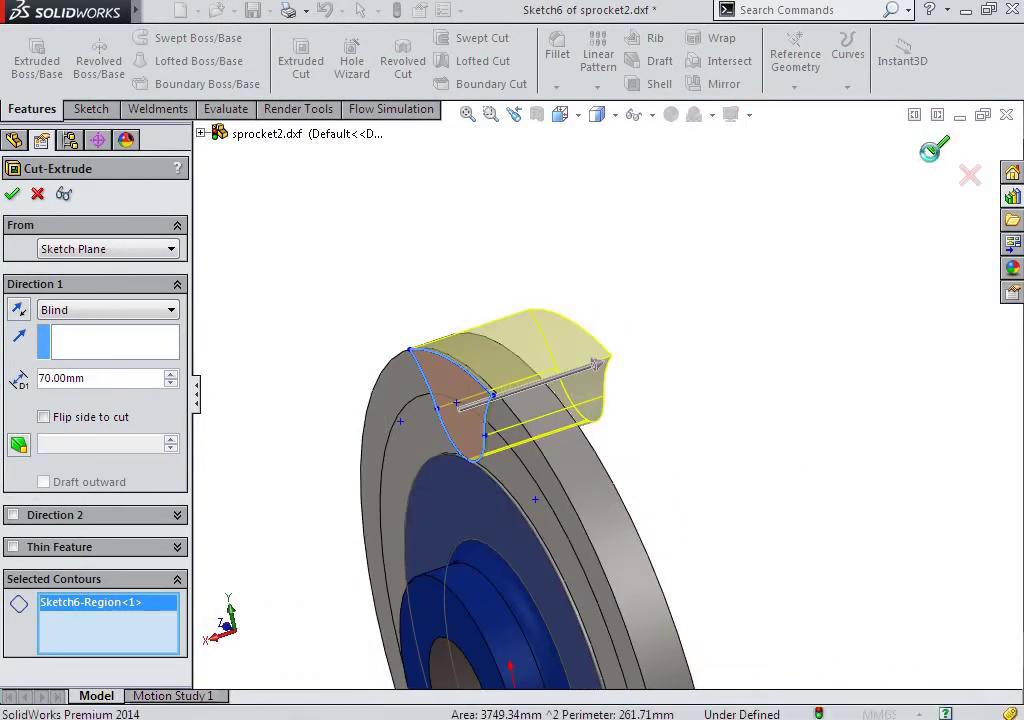
{"action": "left_click", "coordinate": [908, 172]}
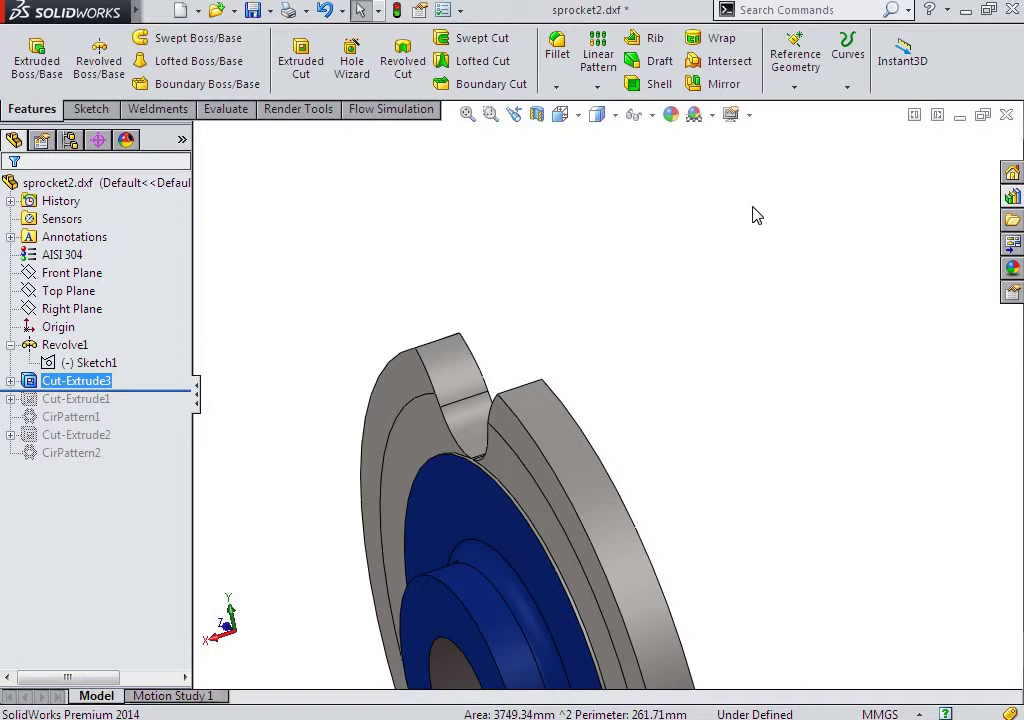
{"action": "key", "text": "ctrl+z"}
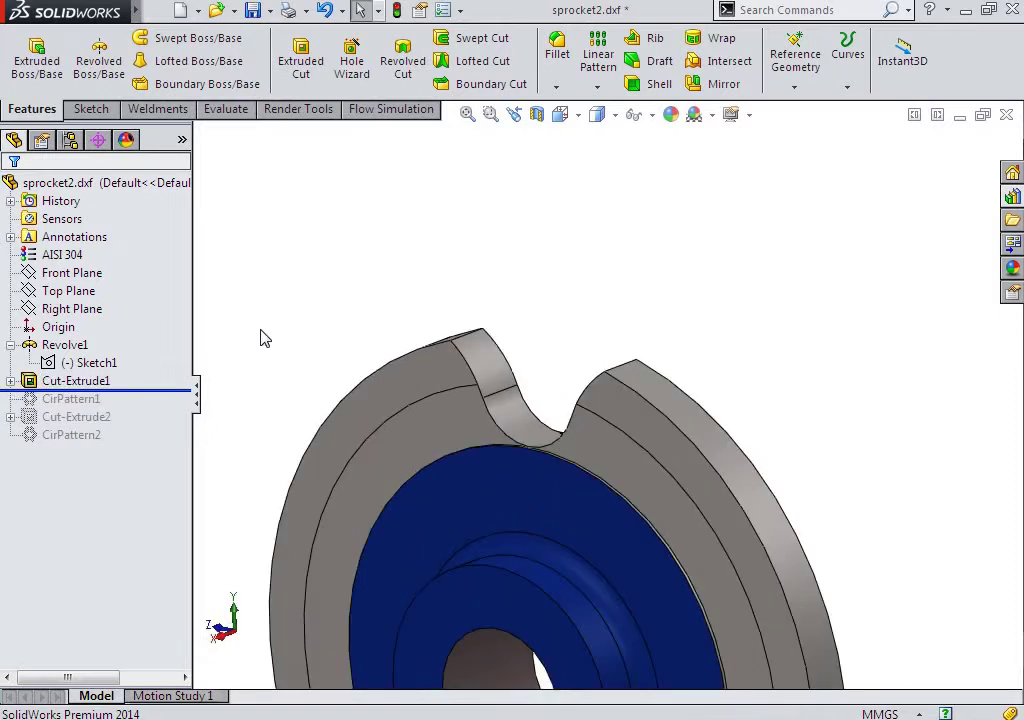
{"action": "mouse_move", "coordinate": [440, 326]}
{"action": "middle_mouse_down"}
{"action": "mouse_move", "coordinate": [448, 281]}
{"action": "mouse_move", "coordinate": [551, 411]}
{"action": "middle_mouse_up"}
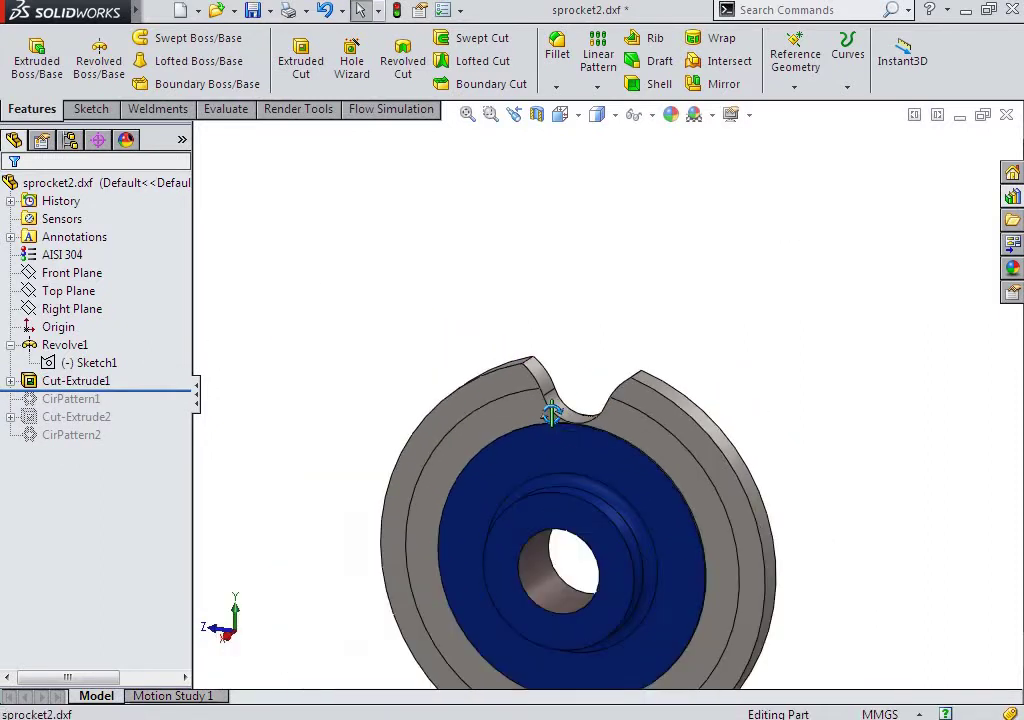
Start a circular pattern of the notch cut around the bore face axis.
{"action": "left_click", "coordinate": [597, 87]}
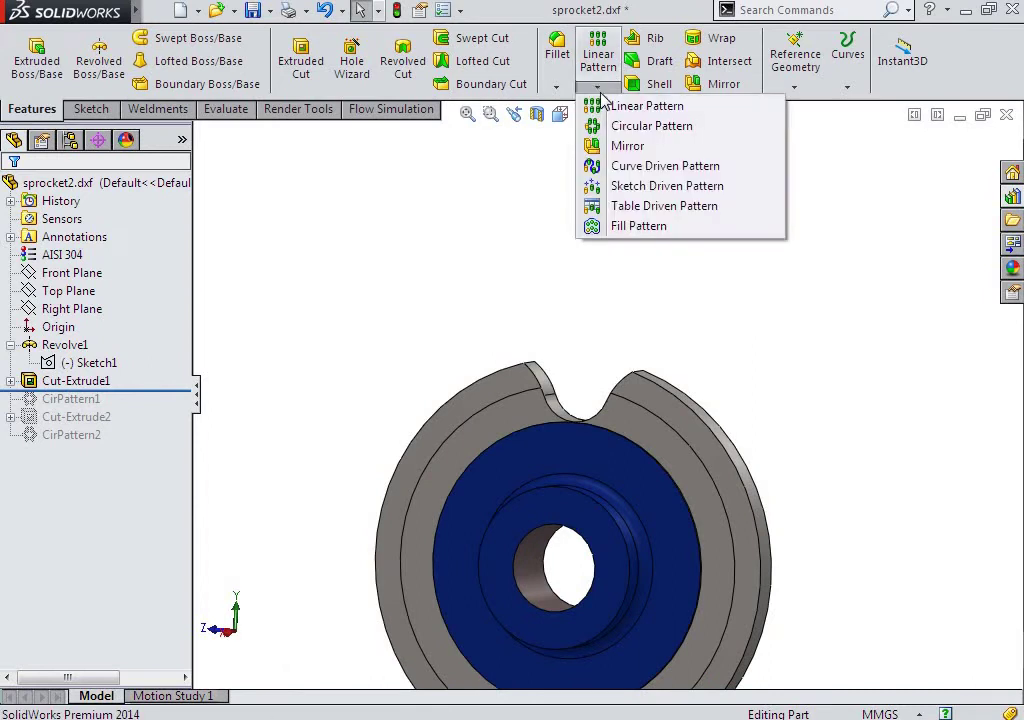
{"action": "left_click", "coordinate": [617, 126]}
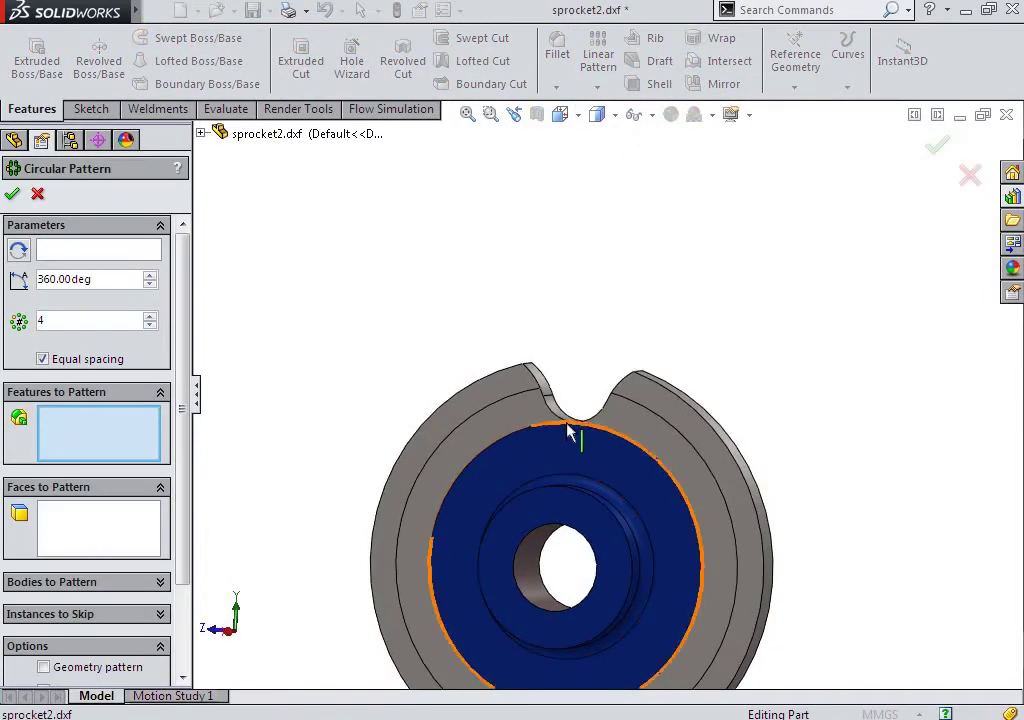
{"action": "left_click", "coordinate": [112, 254]}
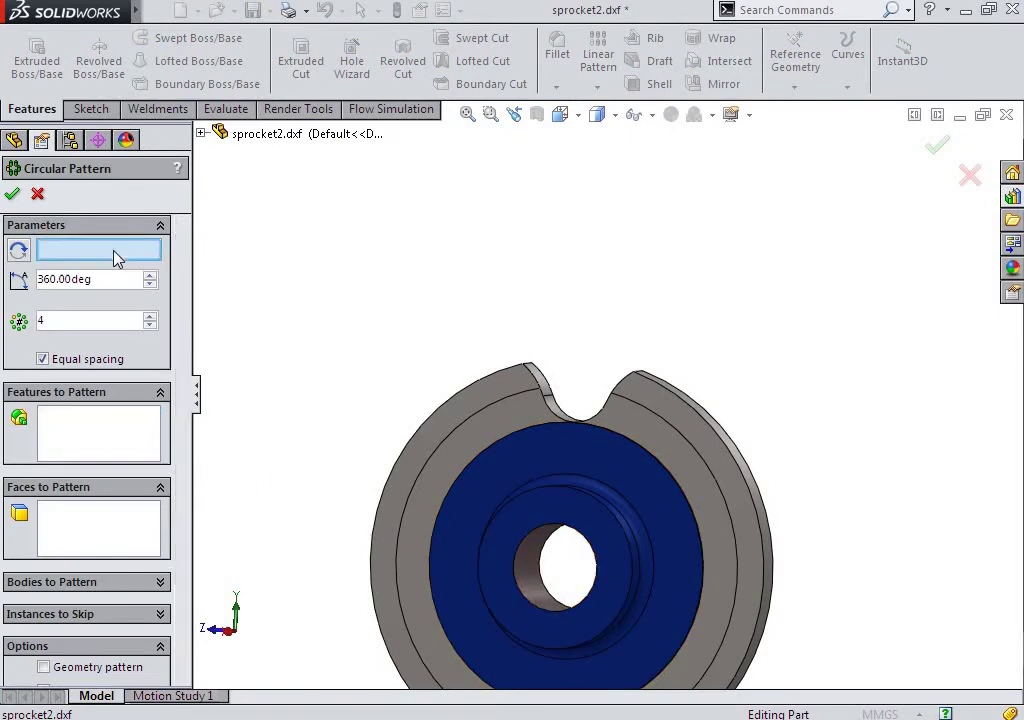
{"action": "left_click", "coordinate": [527, 587]}
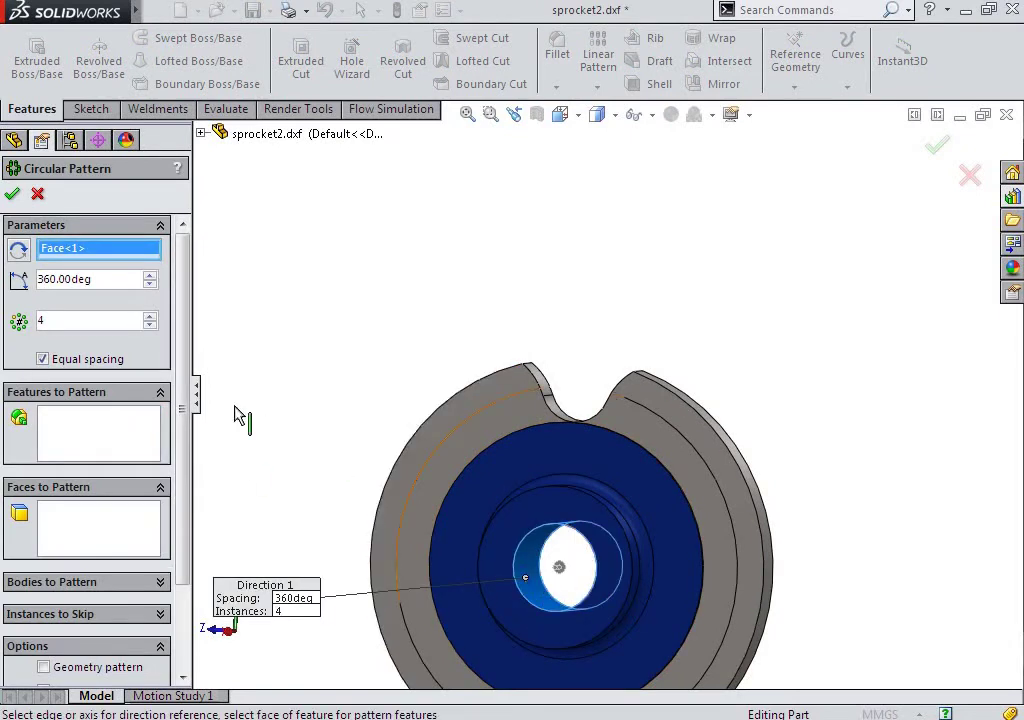
{"action": "left_click", "coordinate": [575, 422]}
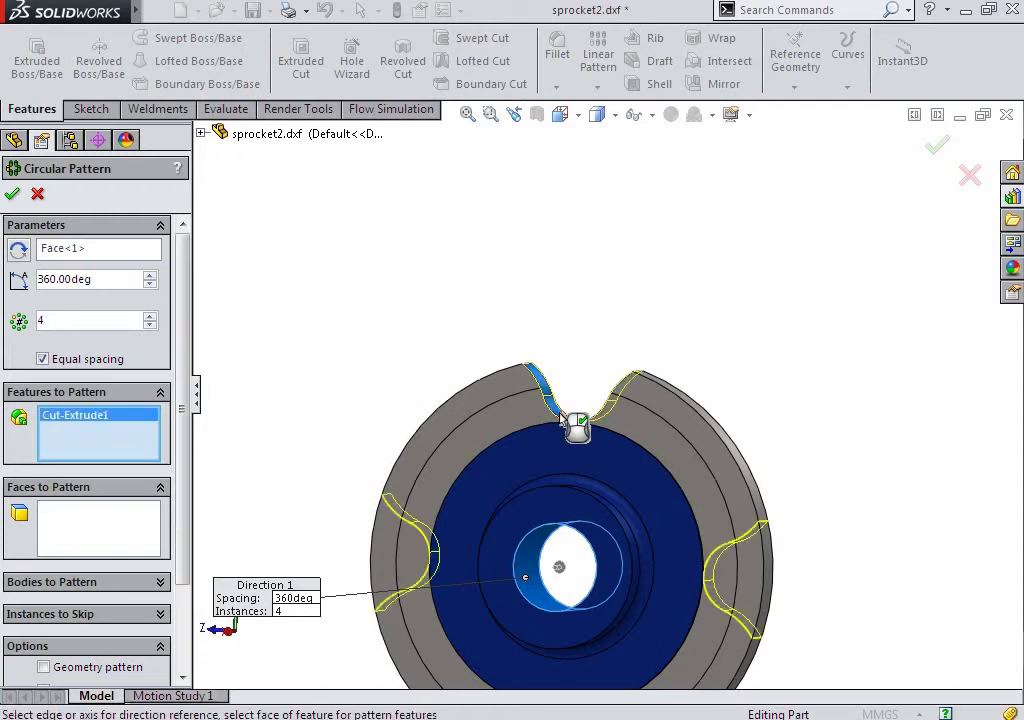
{"action": "left_click", "coordinate": [547, 393]}
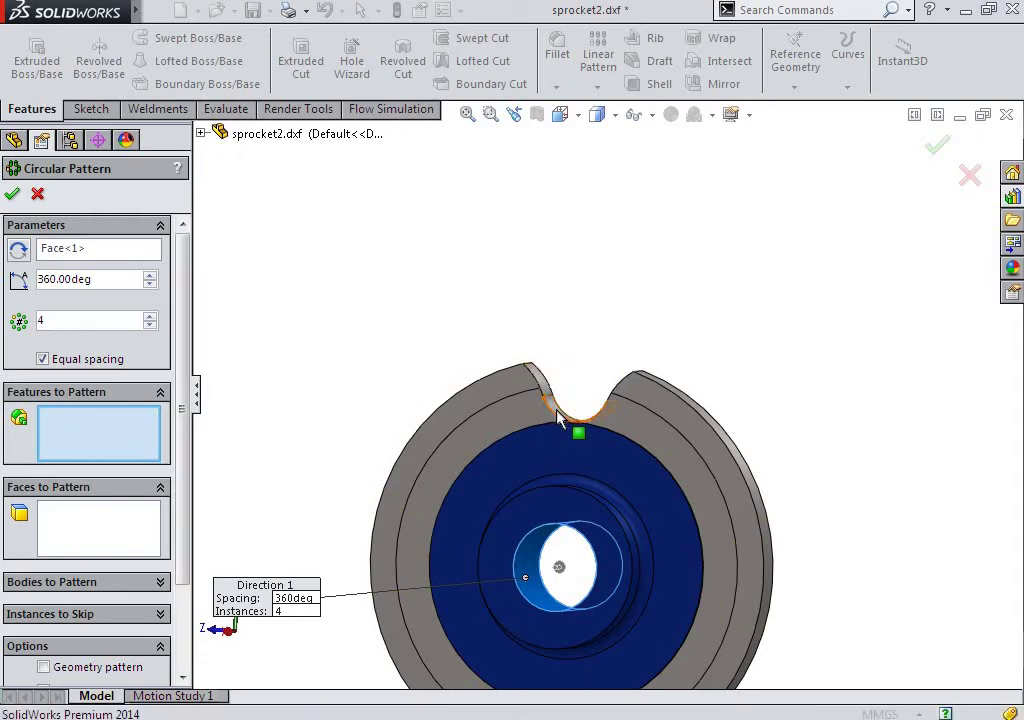
{"action": "left_click", "coordinate": [558, 419]}
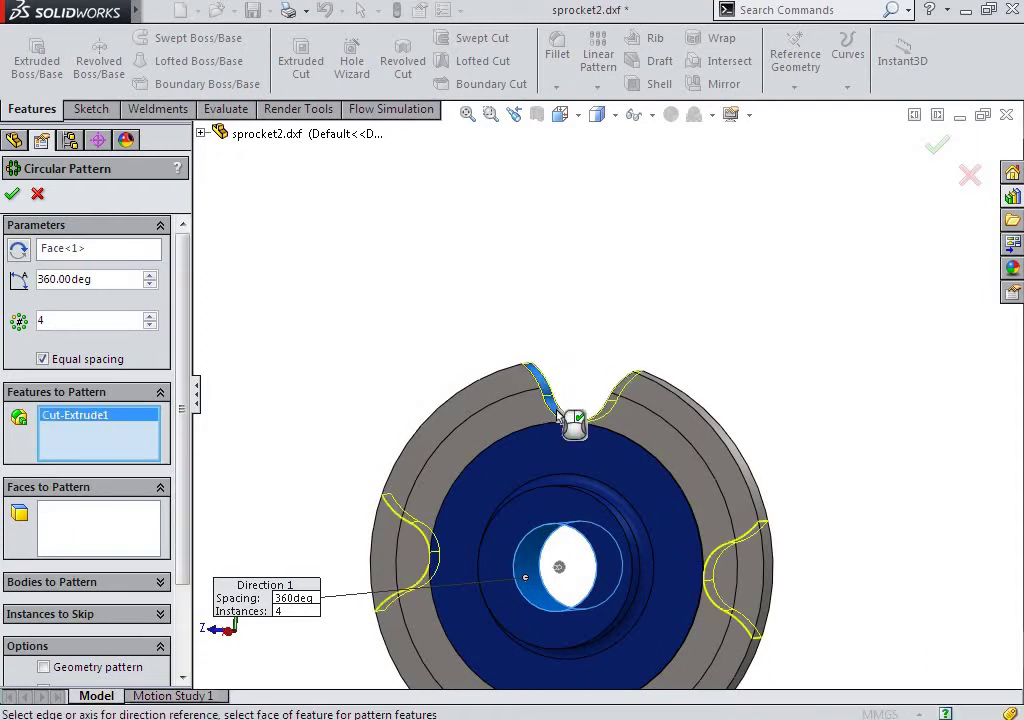
{"action": "left_click", "coordinate": [91, 540]}
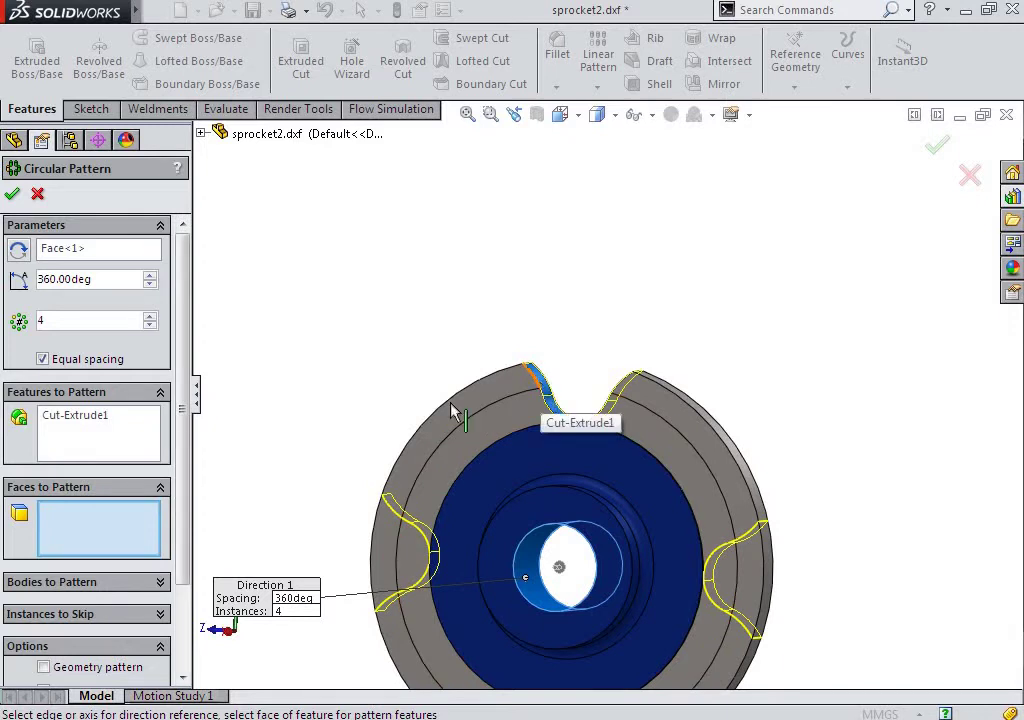
Raise the pattern to 8 equally spaced instances and check the preview.
{"action": "left_click", "coordinate": [152, 323]}
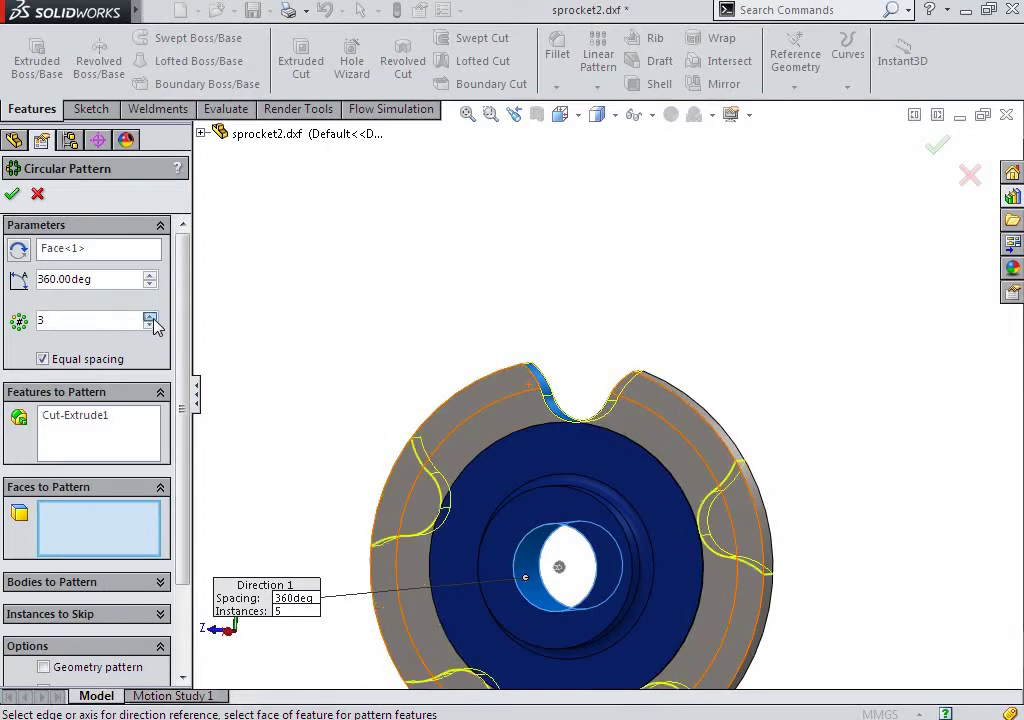
{"action": "left_click", "coordinate": [152, 323]}
{"action": "left_click", "coordinate": [152, 318]}
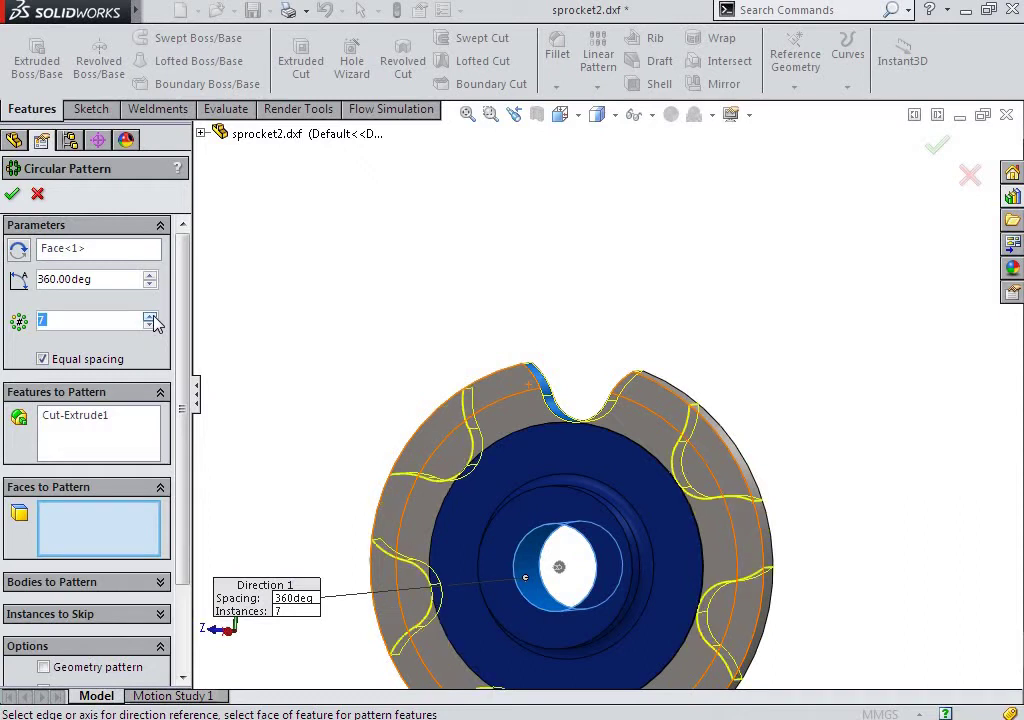
{"action": "left_click", "coordinate": [152, 318]}
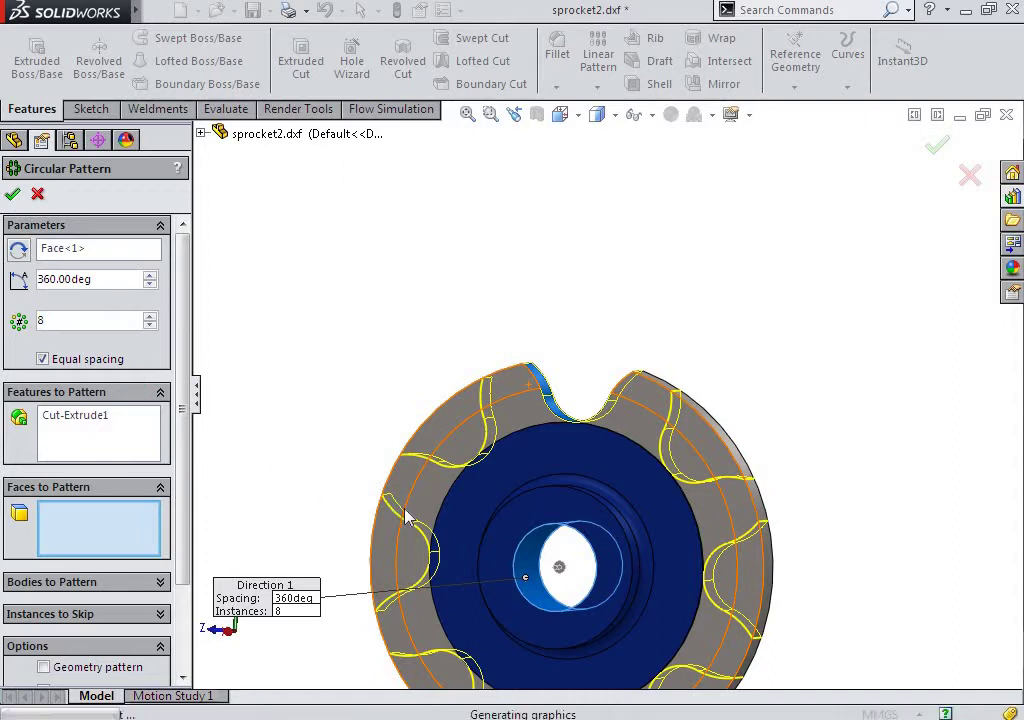
{"action": "mouse_move", "coordinate": [412, 482]}
{"action": "middle_mouse_down"}
{"action": "mouse_move", "coordinate": [445, 419]}
{"action": "mouse_move", "coordinate": [299, 453]}
{"action": "mouse_move", "coordinate": [258, 485]}
{"action": "mouse_move", "coordinate": [260, 500]}
{"action": "middle_mouse_up"}
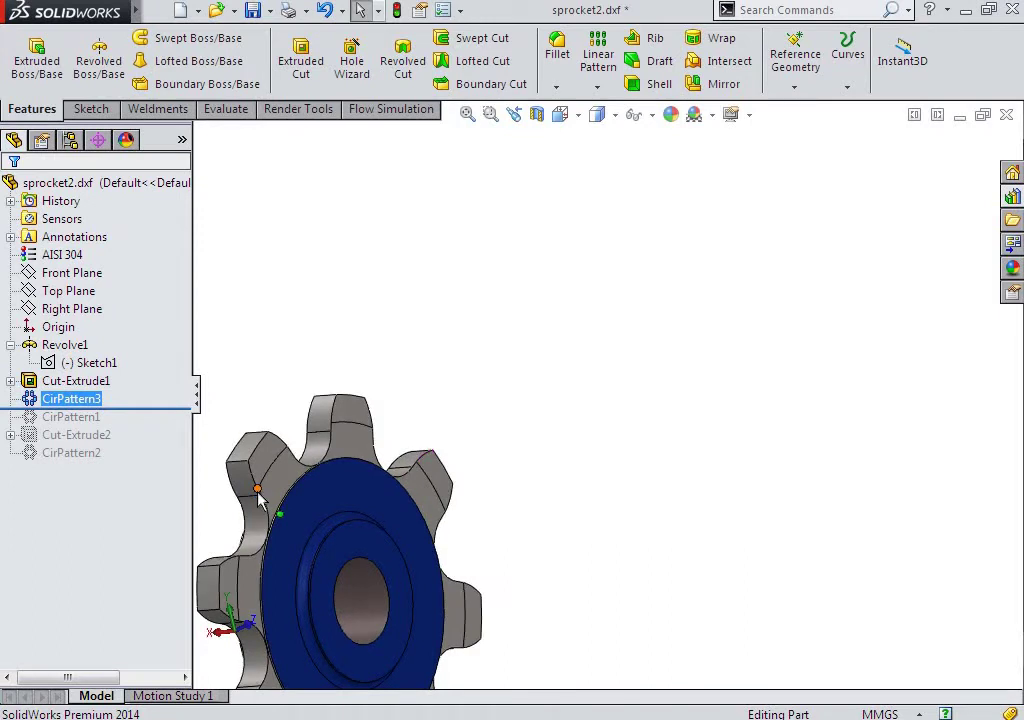
Set the sprocket to the Right standard view, then orbit into a 3D view of the hub.
{"action": "scroll", "coordinate": [490, 520], "scroll_direction": "up", "scroll_amount": 3}
{"action": "key", "text": "space"}
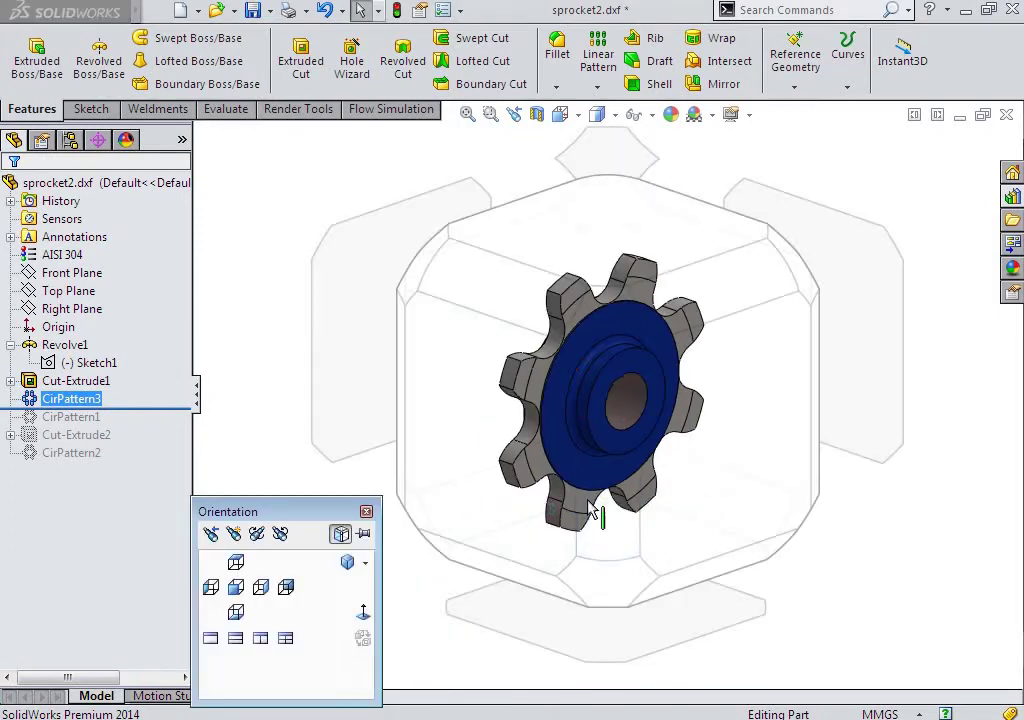
{"action": "left_click", "coordinate": [690, 330]}
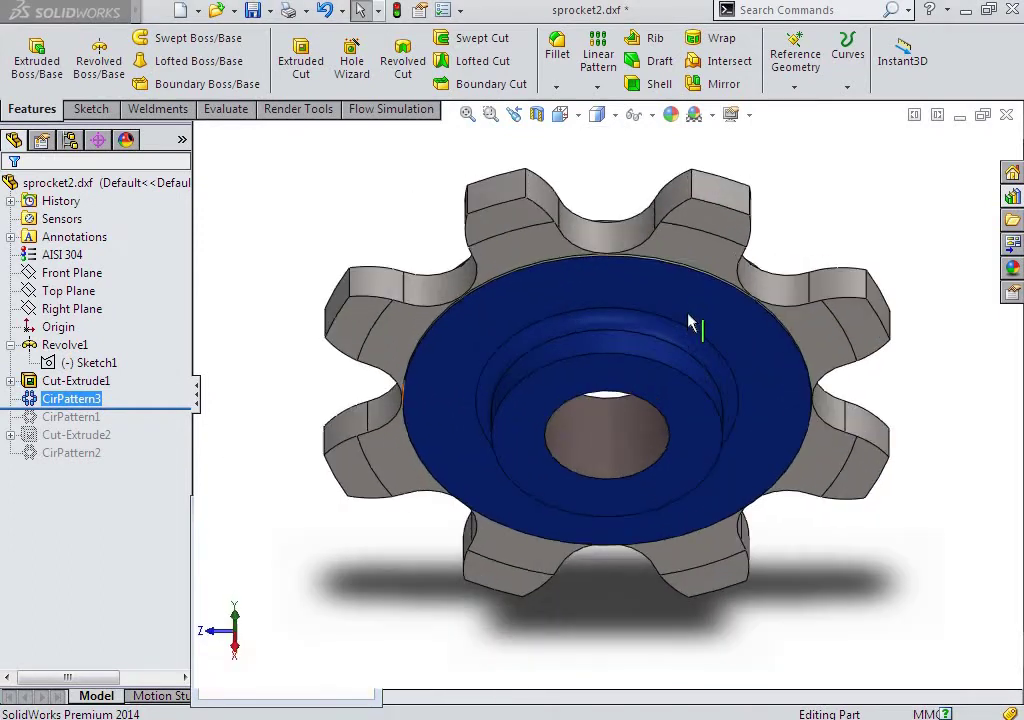
{"action": "key", "text": "ctrl+shift+z"}
{"action": "key", "text": "space"}
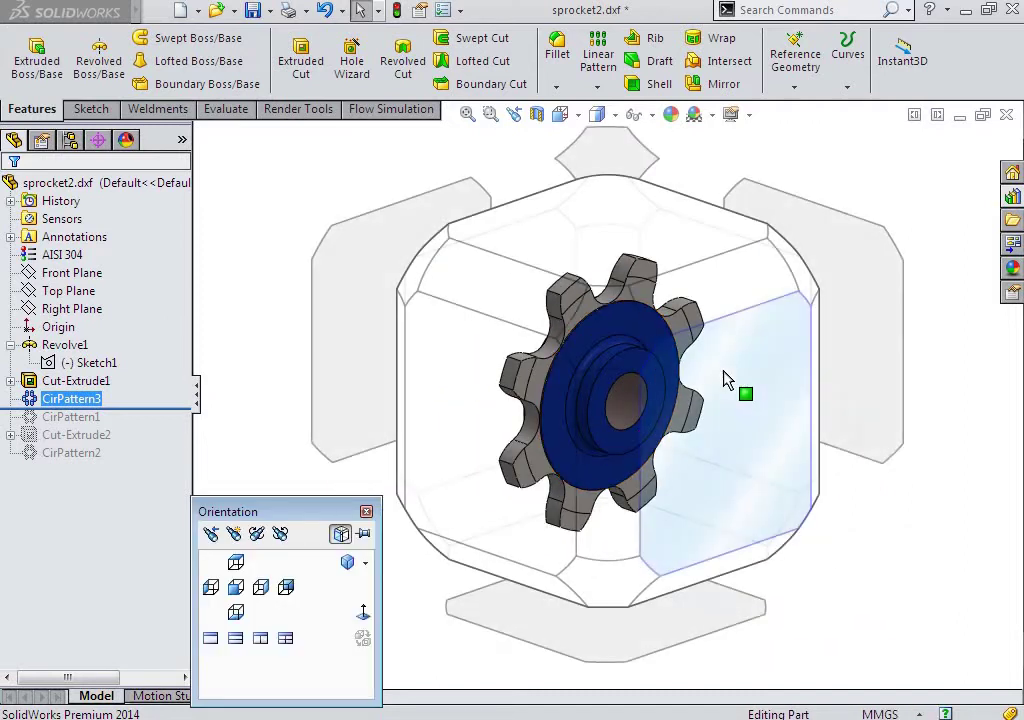
{"action": "left_click", "coordinate": [725, 380]}
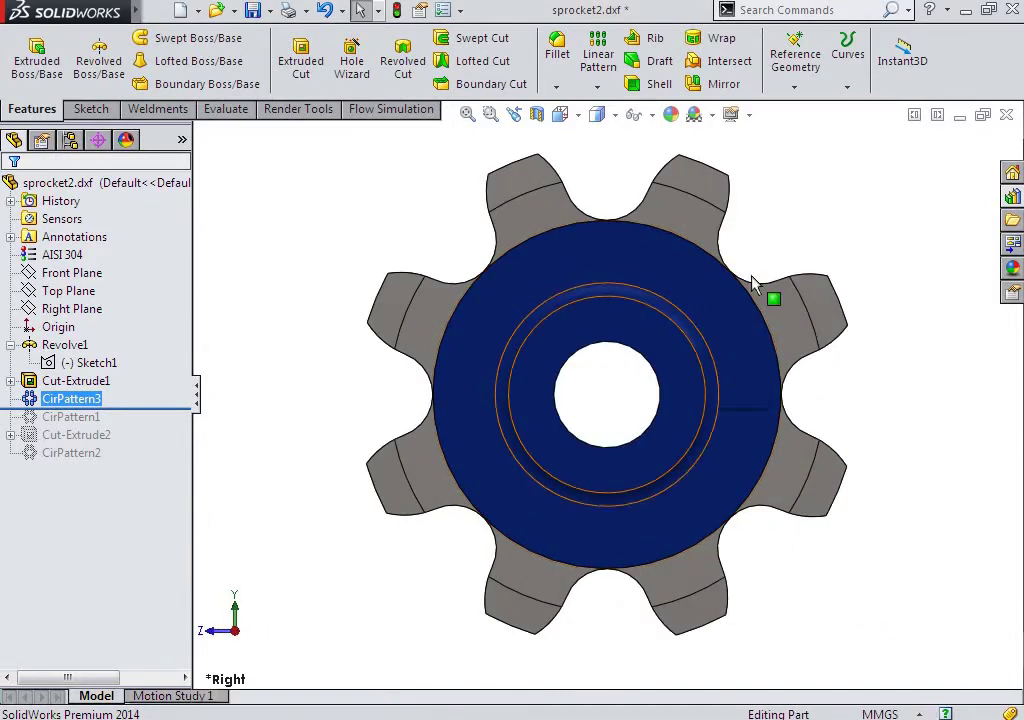
{"action": "scroll", "coordinate": [790, 240], "scroll_direction": "up", "scroll_amount": 3}
{"action": "scroll", "coordinate": [782, 247], "scroll_direction": "down", "scroll_amount": 3}
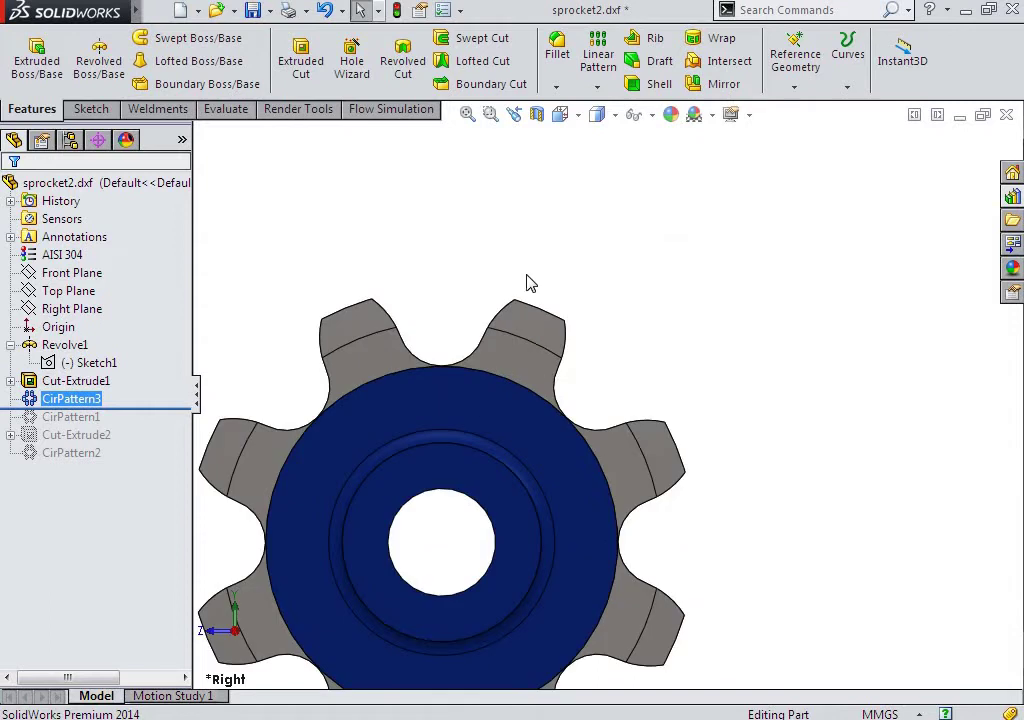
{"action": "key", "text": "ctrl+z"}
{"action": "scroll", "coordinate": [389, 503], "scroll_direction": "up", "scroll_amount": 2}
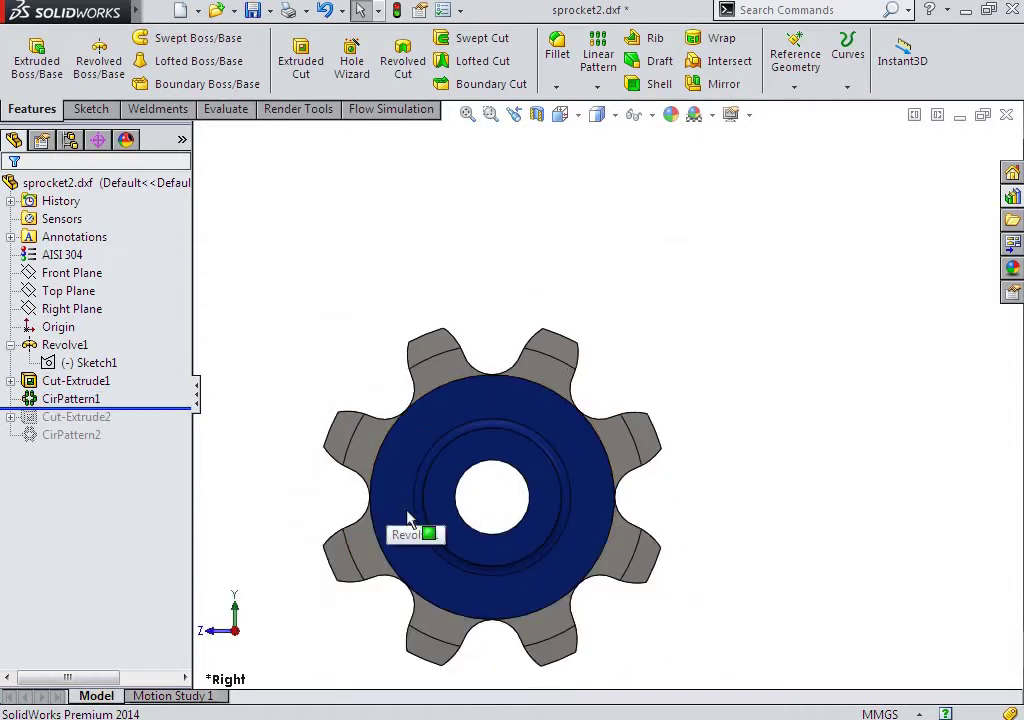
{"action": "mouse_move", "coordinate": [407, 517]}
{"action": "middle_mouse_down"}
{"action": "mouse_move", "coordinate": [514, 507]}
{"action": "mouse_move", "coordinate": [494, 539]}
{"action": "mouse_move", "coordinate": [567, 533]}
{"action": "mouse_move", "coordinate": [583, 498]}
{"action": "mouse_move", "coordinate": [583, 532]}
{"action": "mouse_move", "coordinate": [487, 520]}
{"action": "middle_mouse_up"}
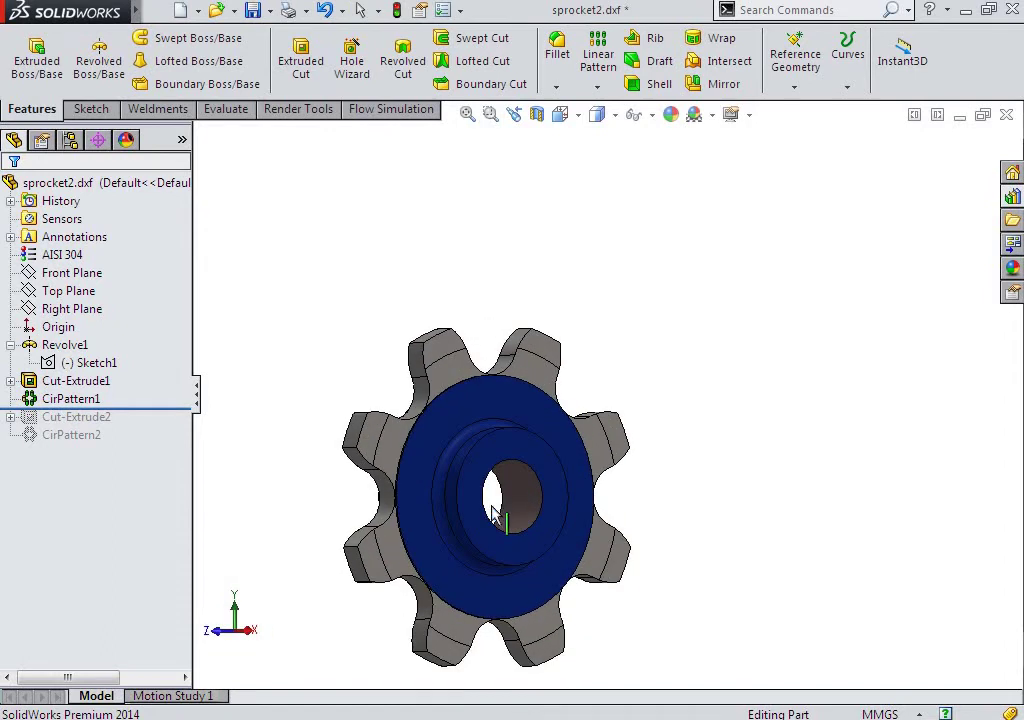
Roll forward past Cut-Extrude2 and select its Sketch5.
{"action": "left_click", "coordinate": [160, 410]}
{"action": "left_click_drag", "start_coordinate": [160, 418], "coordinate": [150, 426]}
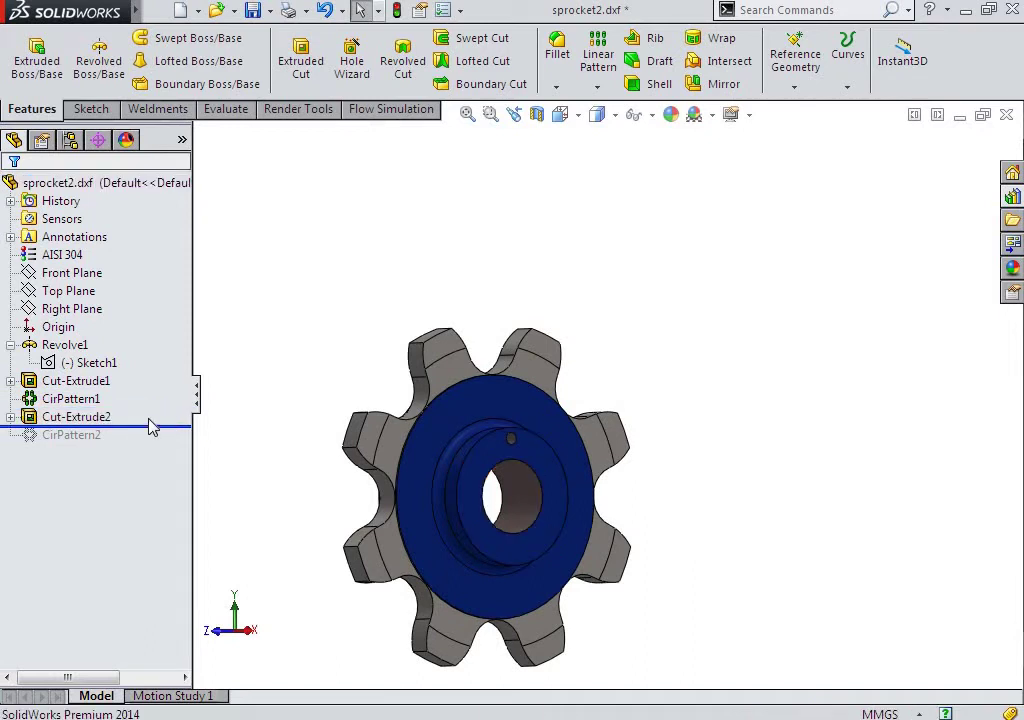
{"action": "left_click", "coordinate": [11, 418]}
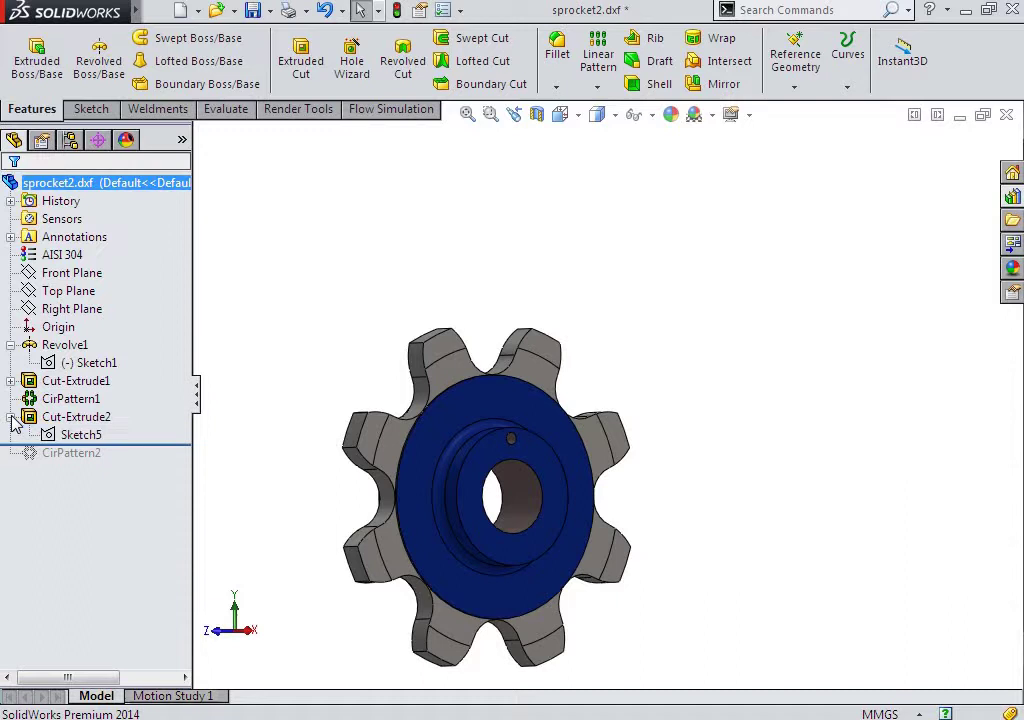
{"action": "left_click", "coordinate": [87, 441]}
{"action": "left_click", "coordinate": [98, 383]}
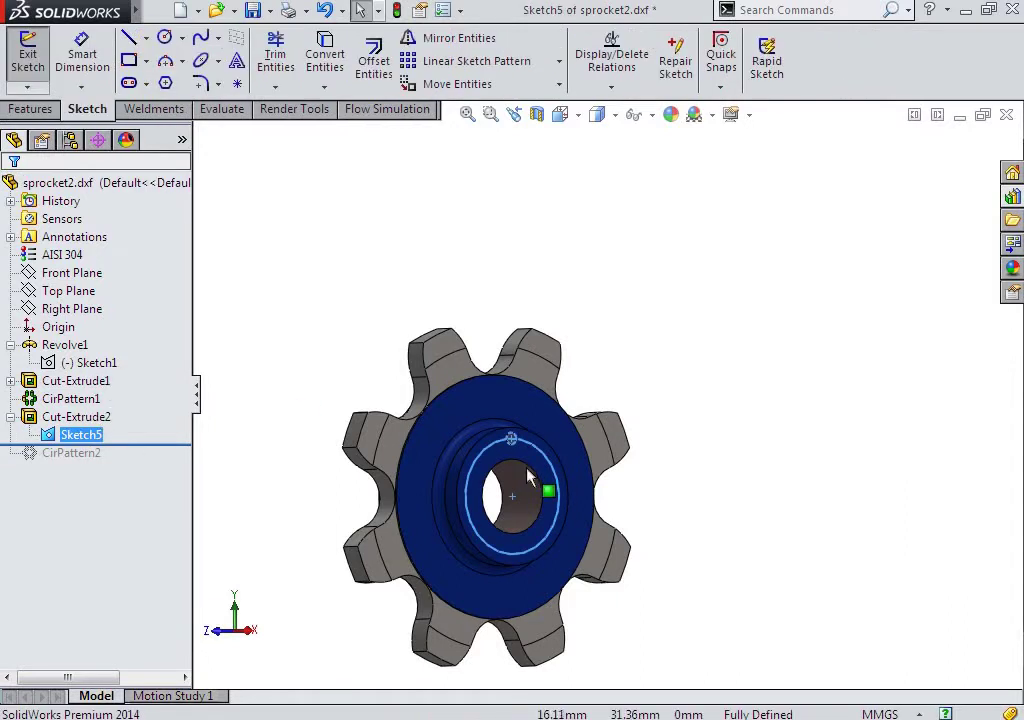
{"action": "scroll", "coordinate": [550, 482], "scroll_direction": "down", "scroll_amount": 1}
{"action": "scroll", "coordinate": [540, 470], "scroll_direction": "down", "scroll_amount": 2}
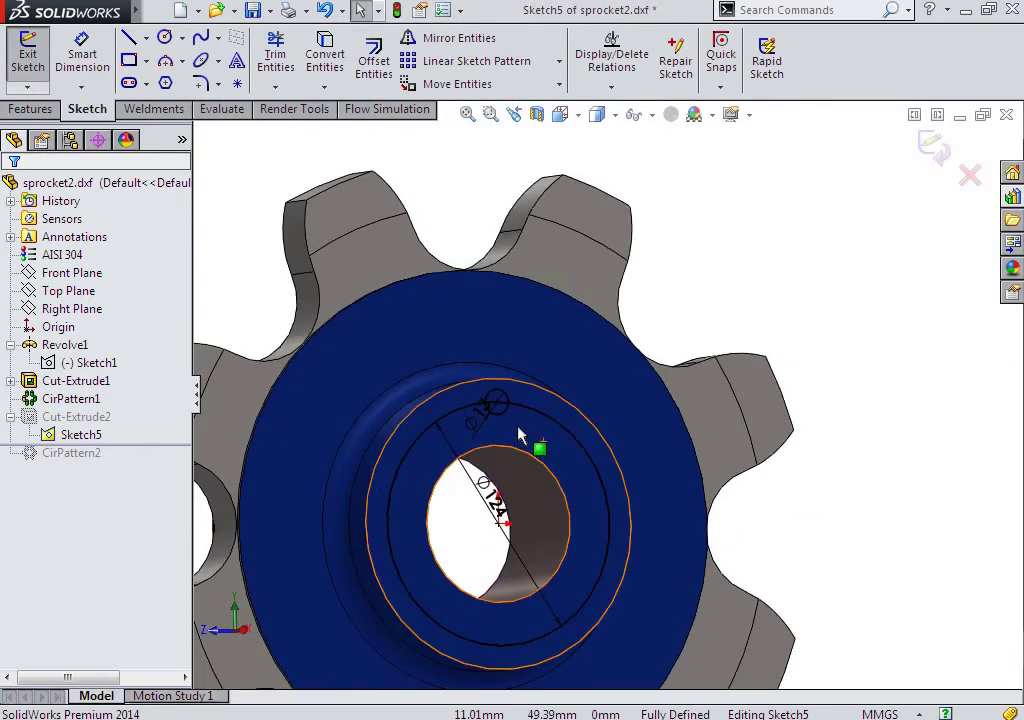
{"action": "scroll", "coordinate": [520, 445], "scroll_direction": "down", "scroll_amount": 3}
{"action": "scroll", "coordinate": [512, 453], "scroll_direction": "down", "scroll_amount": 2}
{"action": "scroll", "coordinate": [600, 390], "scroll_direction": "up", "scroll_amount": 1}
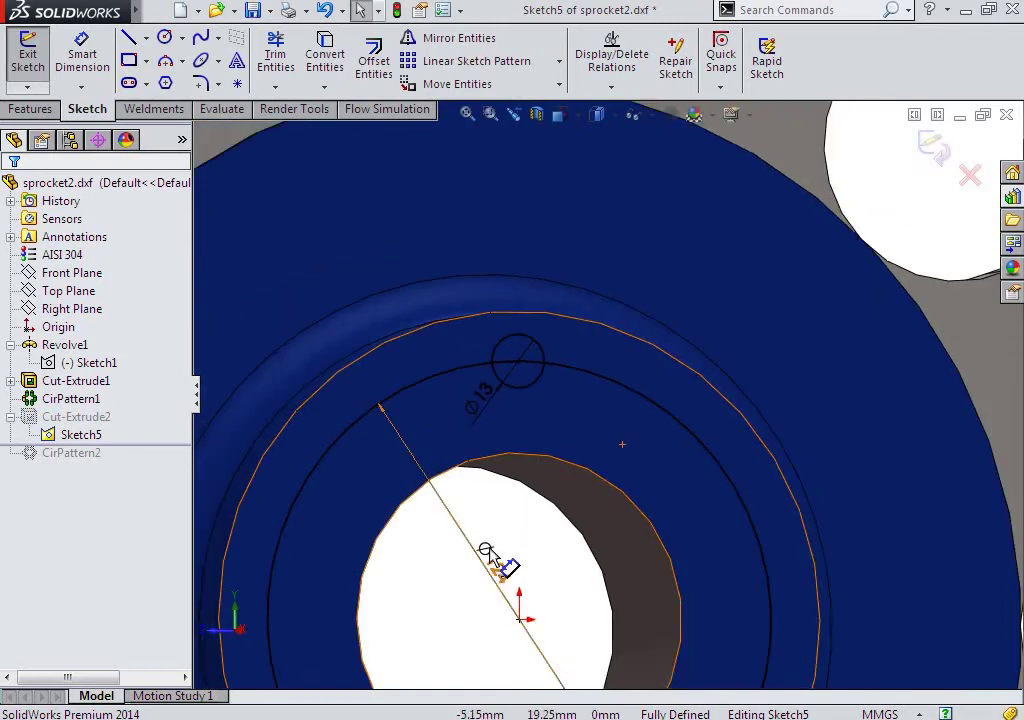
{"action": "left_click", "coordinate": [368, 423]}
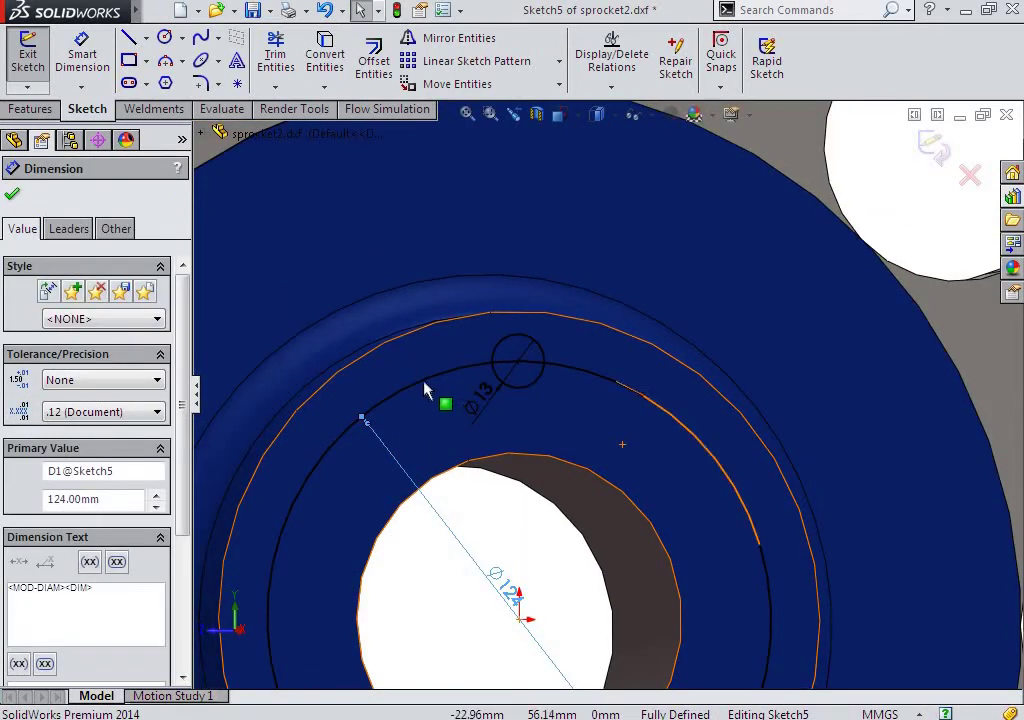
{"action": "left_click", "coordinate": [436, 384]}
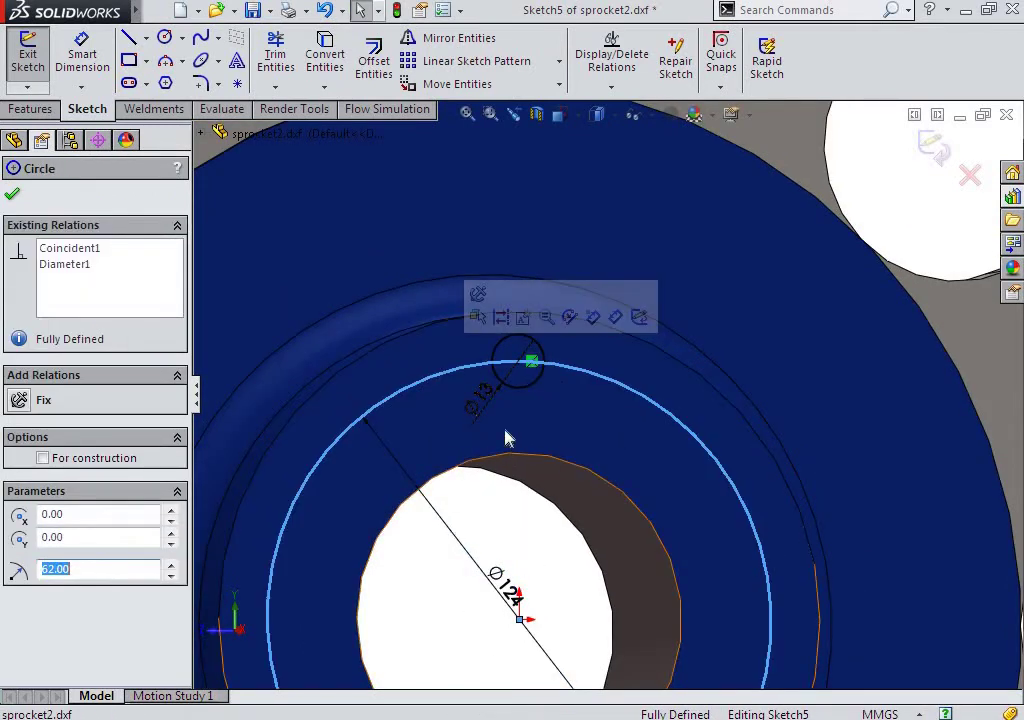
{"action": "left_click", "coordinate": [521, 388]}
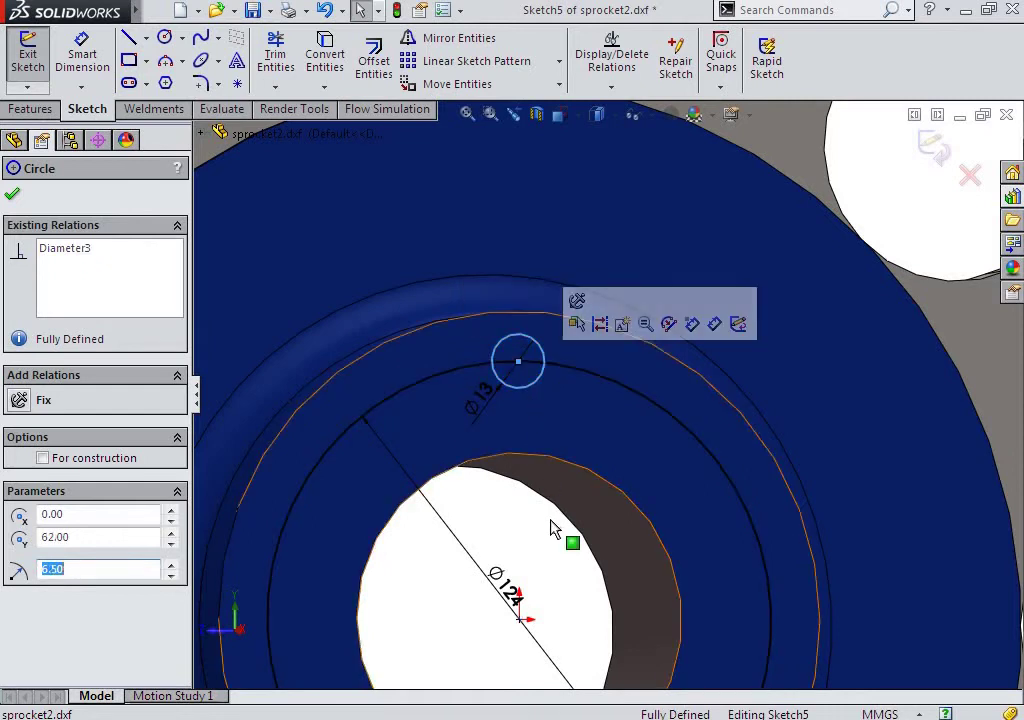
{"action": "scroll", "coordinate": [555, 530], "scroll_direction": "up", "scroll_amount": 3}
{"action": "key", "text": "space"}
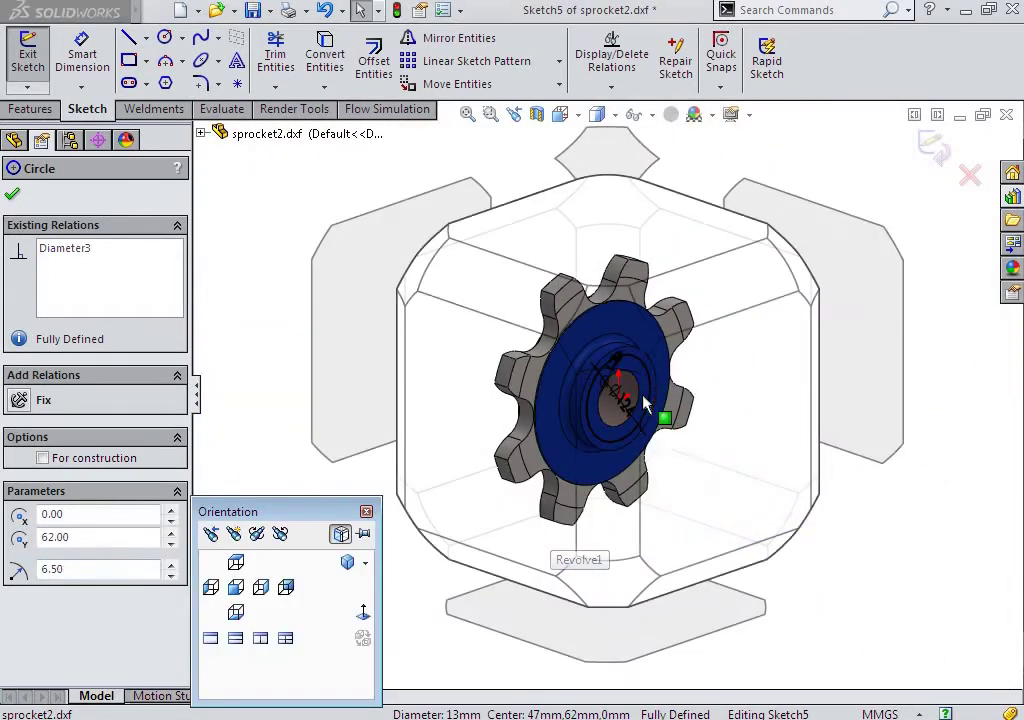
{"action": "left_click", "coordinate": [705, 420]}
{"action": "scroll", "coordinate": [641, 330], "scroll_direction": "down", "scroll_amount": 4}
{"action": "scroll", "coordinate": [641, 328], "scroll_direction": "down", "scroll_amount": 1}
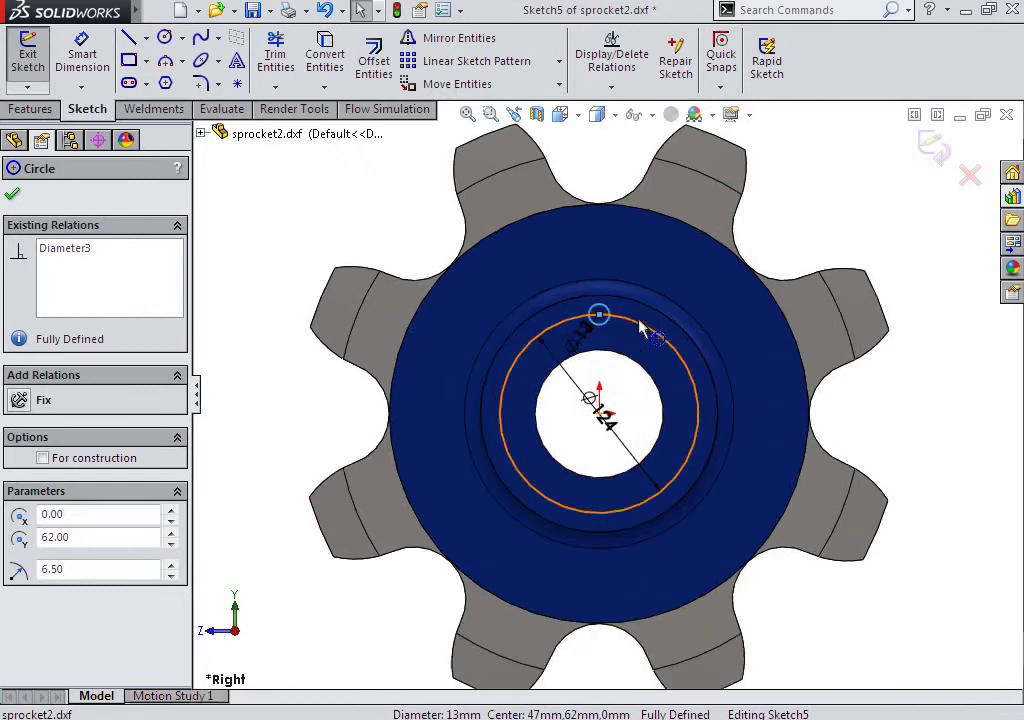
{"action": "left_click", "coordinate": [13, 195]}
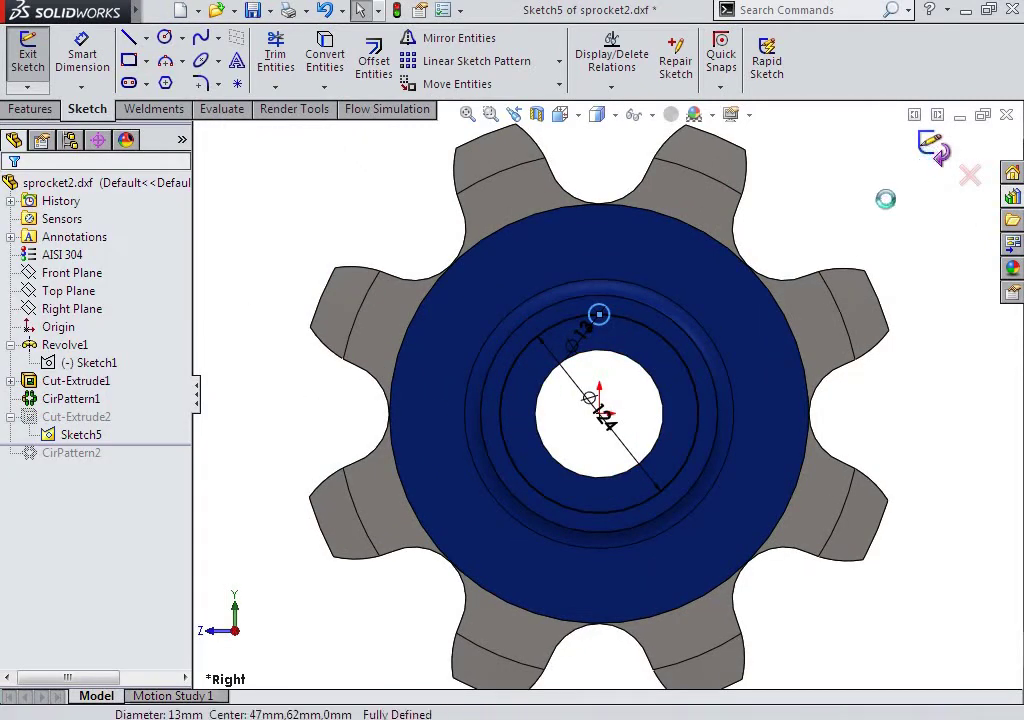
{"action": "left_click", "coordinate": [934, 147]}
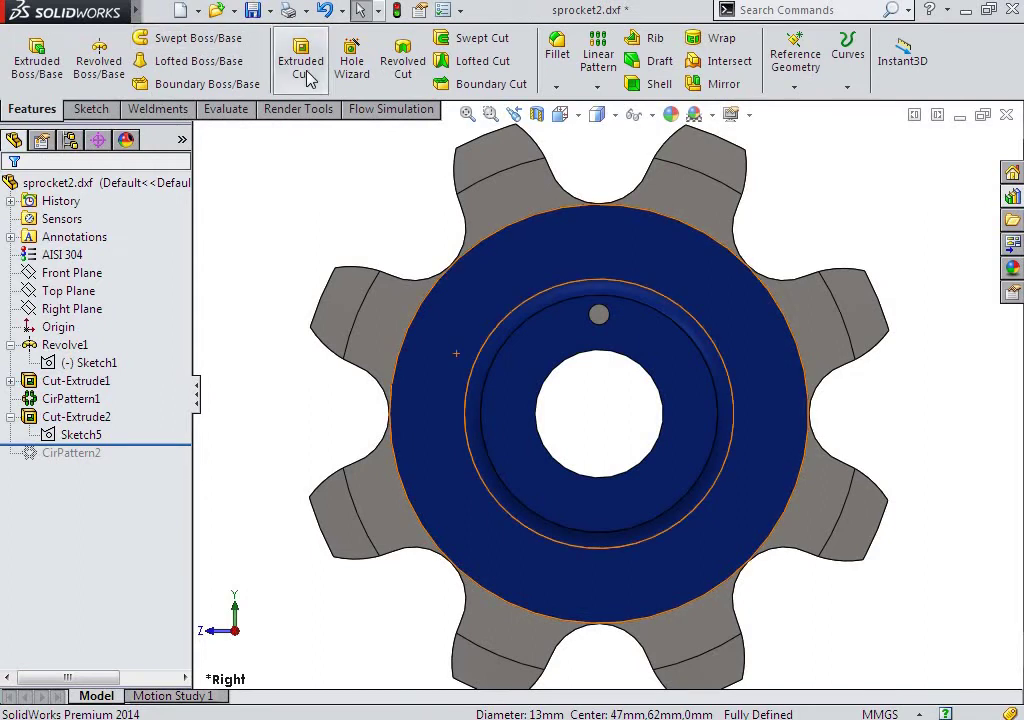
Roll the history forward past CirPattern2 to show the four hub bolt holes.
{"action": "middle_click_drag", "start_coordinate": [617, 336], "coordinate": [647, 343]}
{"action": "scroll", "coordinate": [624, 336], "scroll_direction": "down", "scroll_amount": 3}
{"action": "scroll", "coordinate": [615, 345], "scroll_direction": "down", "scroll_amount": 3}
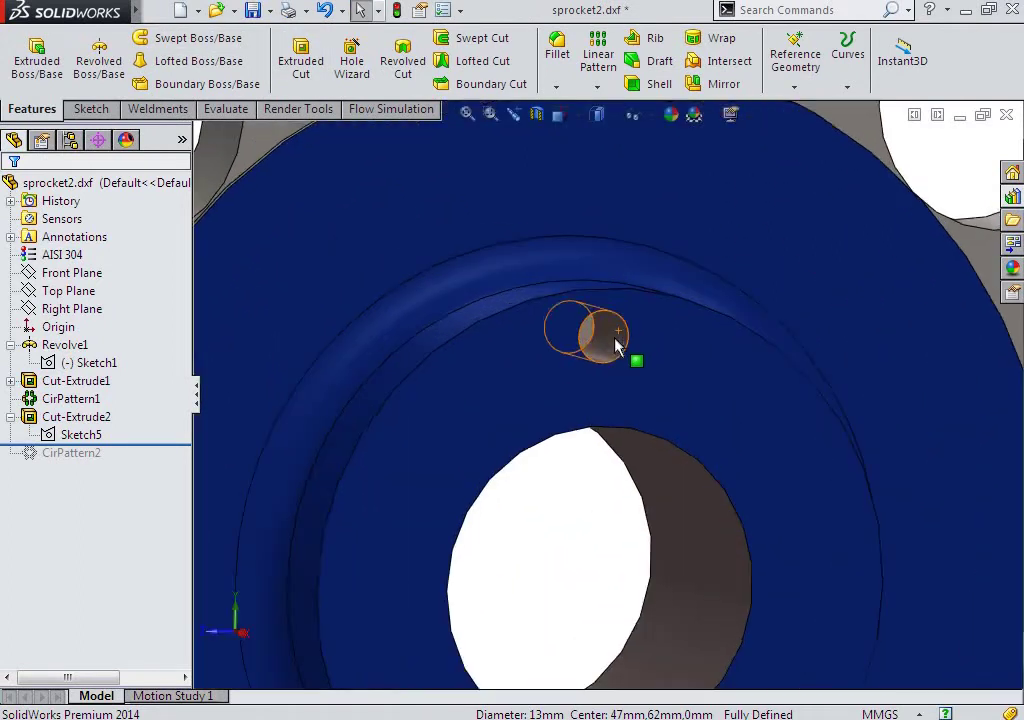
{"action": "left_click", "coordinate": [615, 344]}
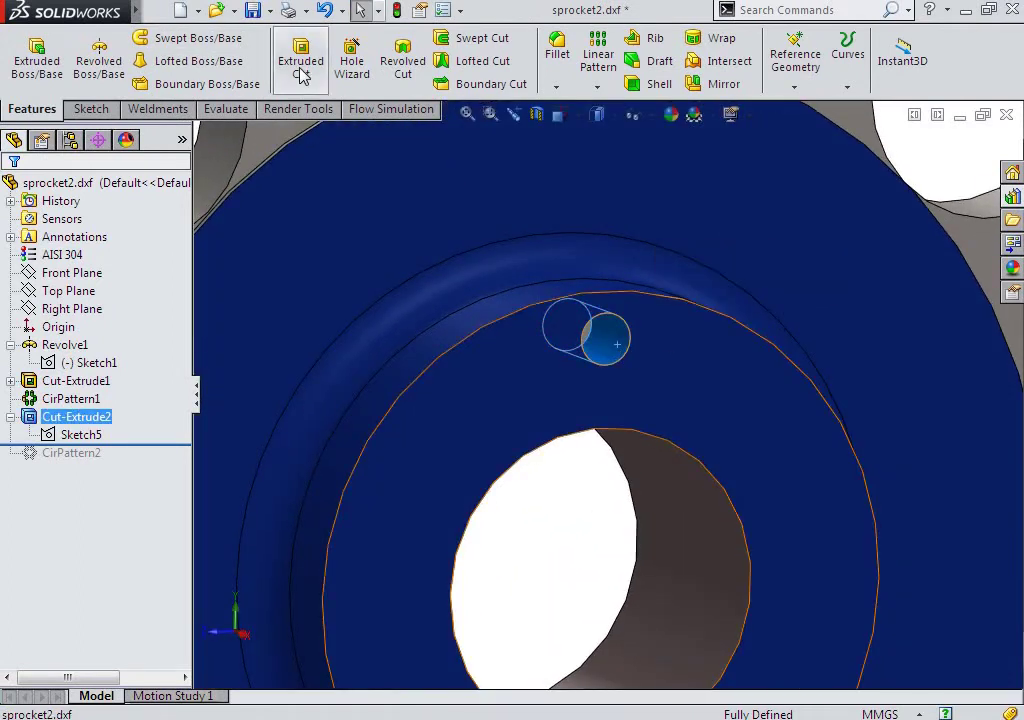
{"action": "left_click", "coordinate": [565, 520]}
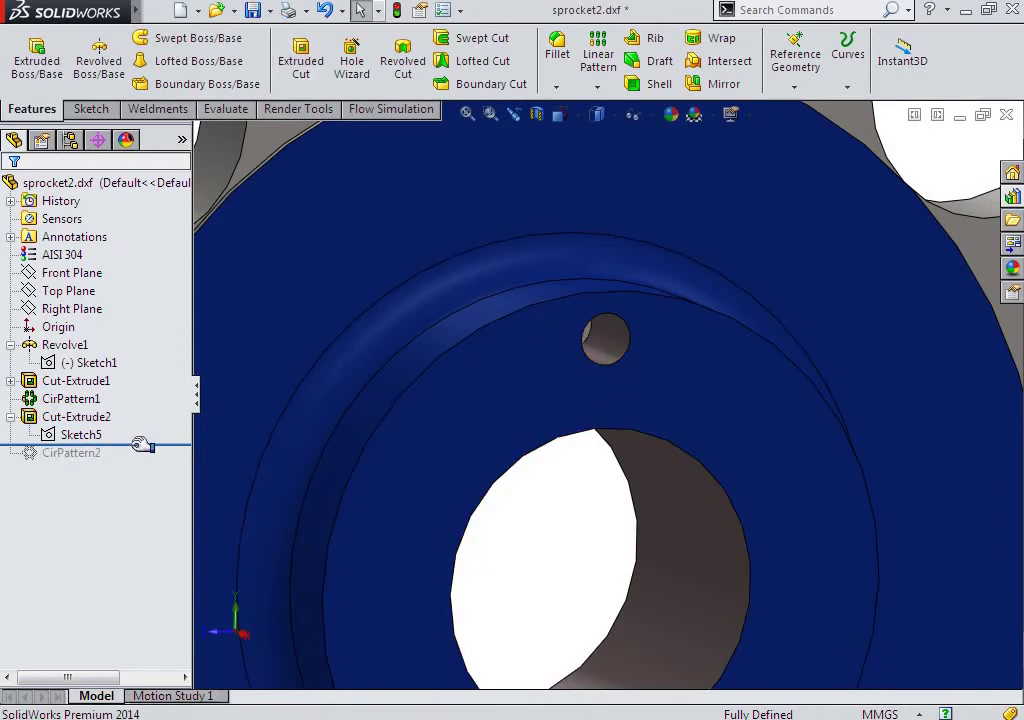
{"action": "left_click_drag", "start_coordinate": [142, 443], "coordinate": [141, 462]}
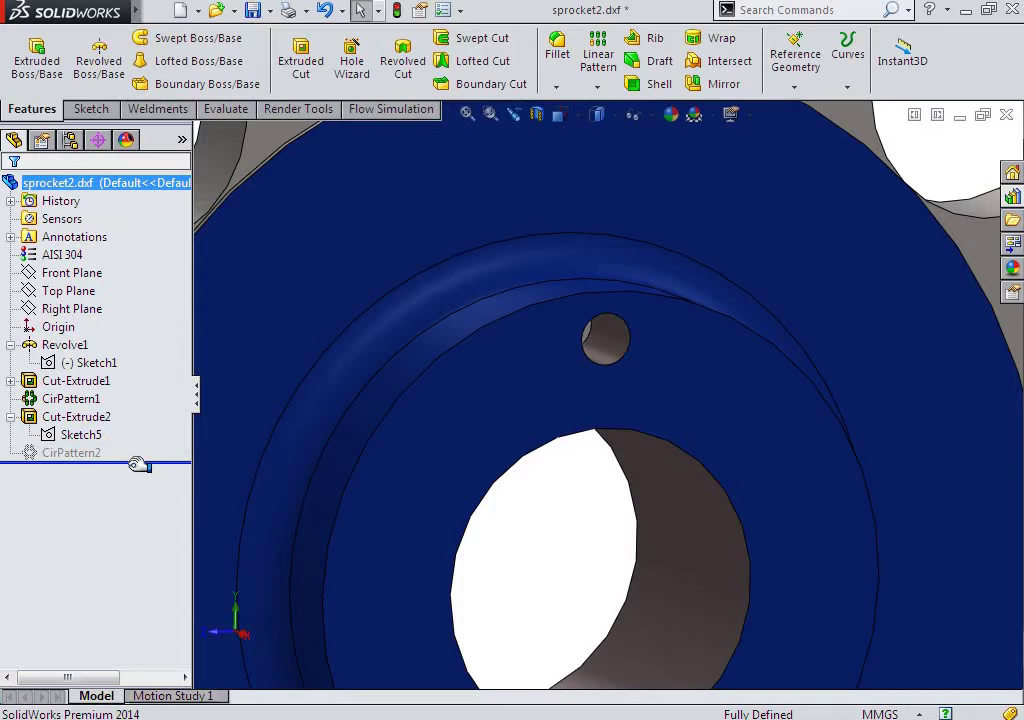
Set up a circular pattern of the hub hole cut and Revolve1, then cancel it.
{"action": "left_click", "coordinate": [597, 86]}
{"action": "left_click", "coordinate": [651, 126]}
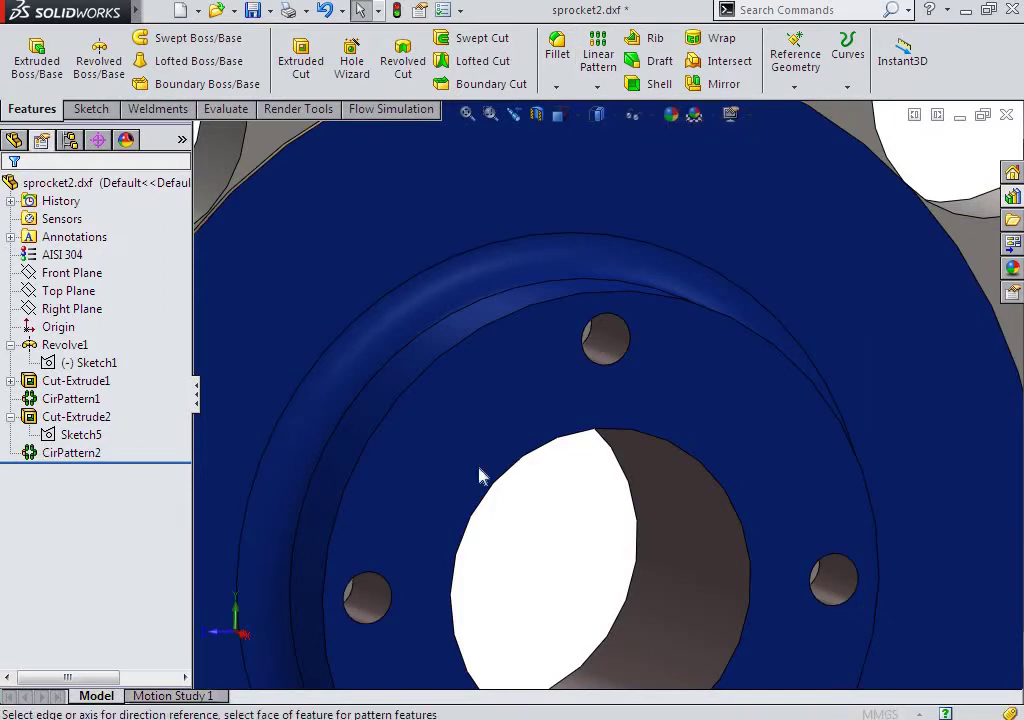
{"action": "middle_click_drag", "start_coordinate": [480, 467], "coordinate": [601, 377]}
{"action": "left_click", "coordinate": [609, 362]}
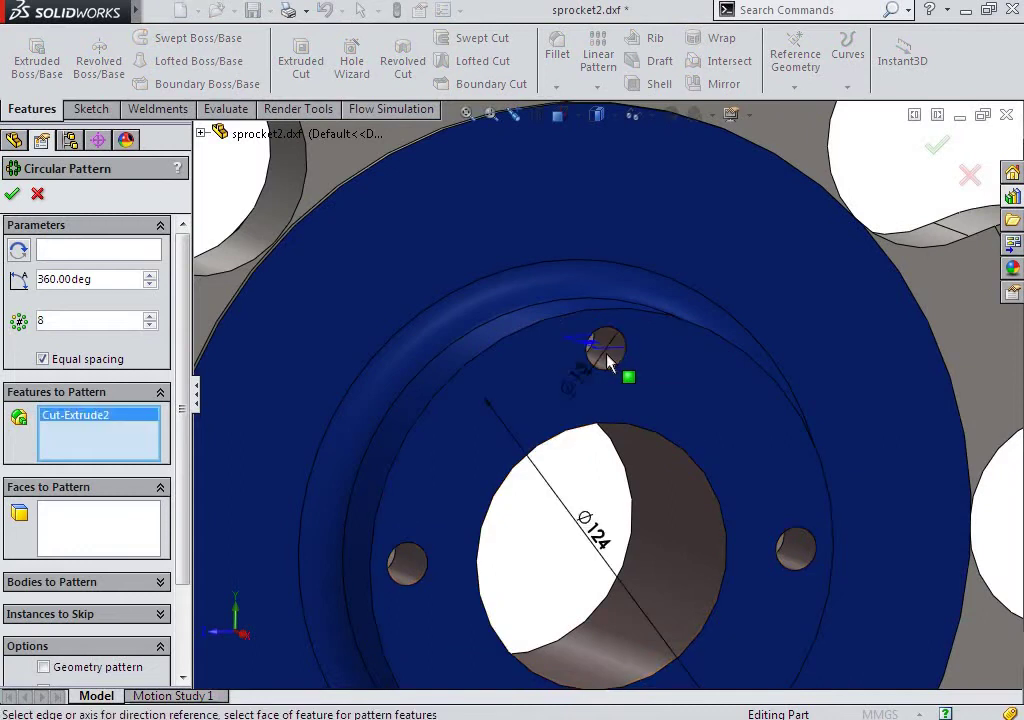
{"action": "left_click", "coordinate": [708, 560]}
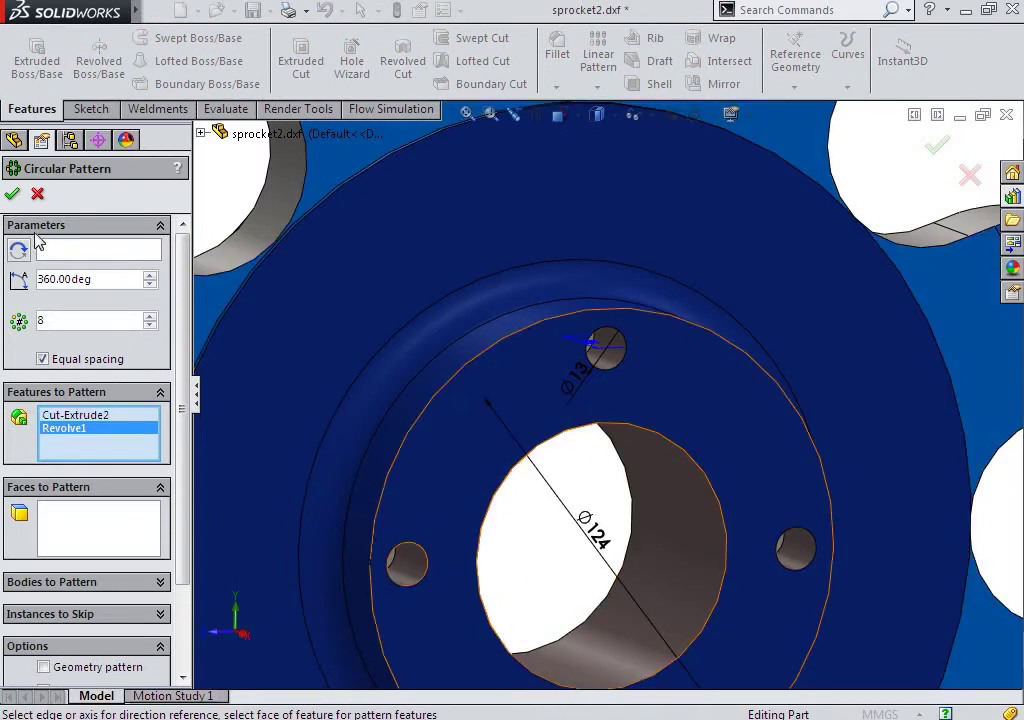
{"action": "left_click", "coordinate": [38, 195]}
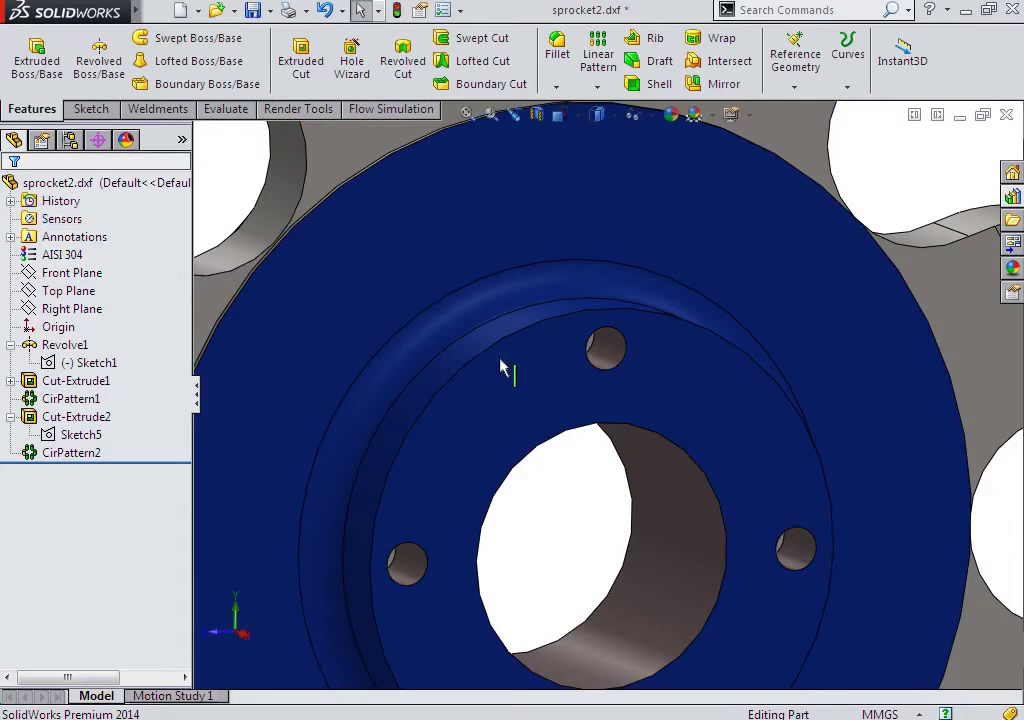
Draw a trial slanted line out from the bore centre, then cancel the rectangle tool.
{"action": "scroll", "coordinate": [538, 372], "scroll_direction": "up", "scroll_amount": 5}
{"action": "mouse_move", "coordinate": [538, 372]}
{"action": "middle_mouse_down"}
{"action": "mouse_move", "coordinate": [544, 402]}
{"action": "mouse_move", "coordinate": [596, 468]}
{"action": "middle_mouse_up"}
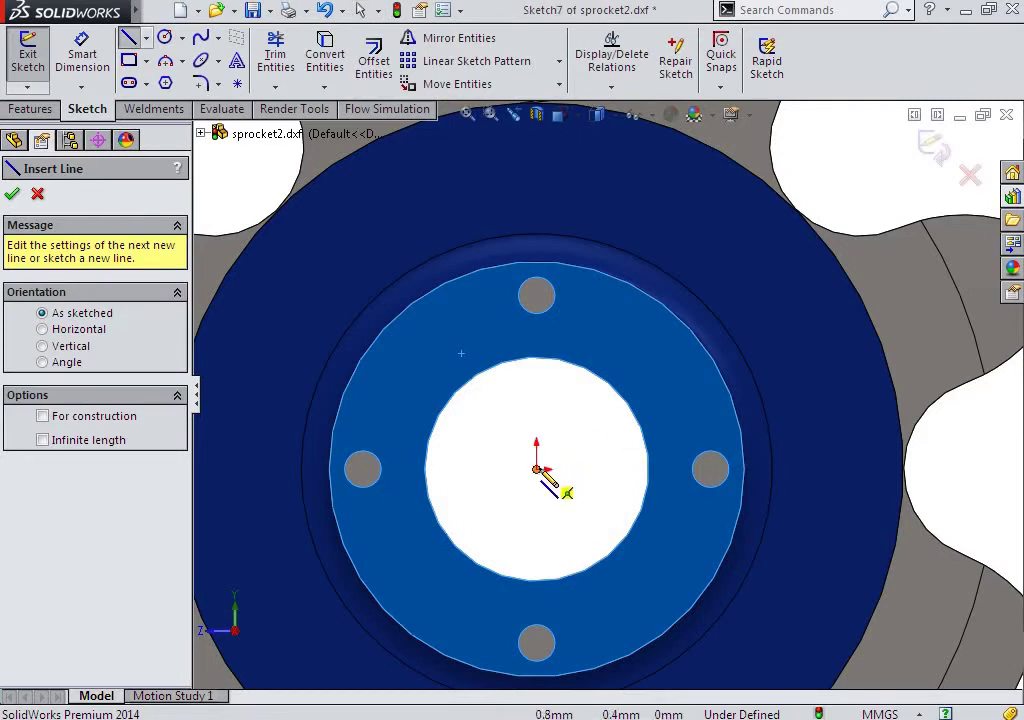
{"action": "left_click", "coordinate": [538, 470]}
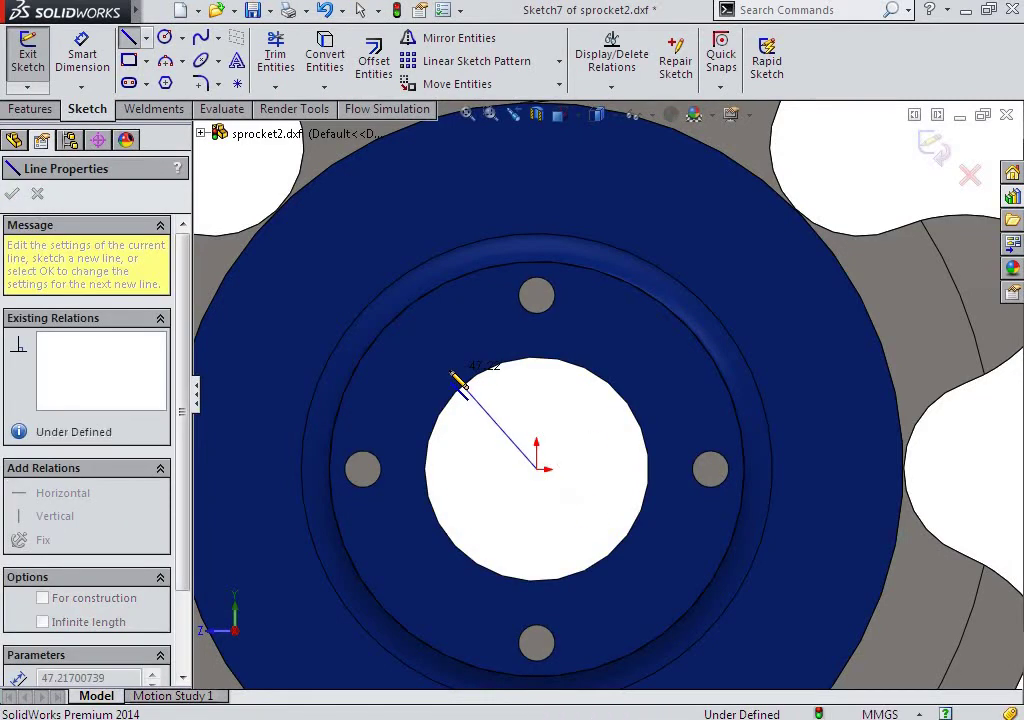
{"action": "left_click", "coordinate": [450, 370]}
{"action": "key", "text": "Escape"}
{"action": "key", "text": "r"}
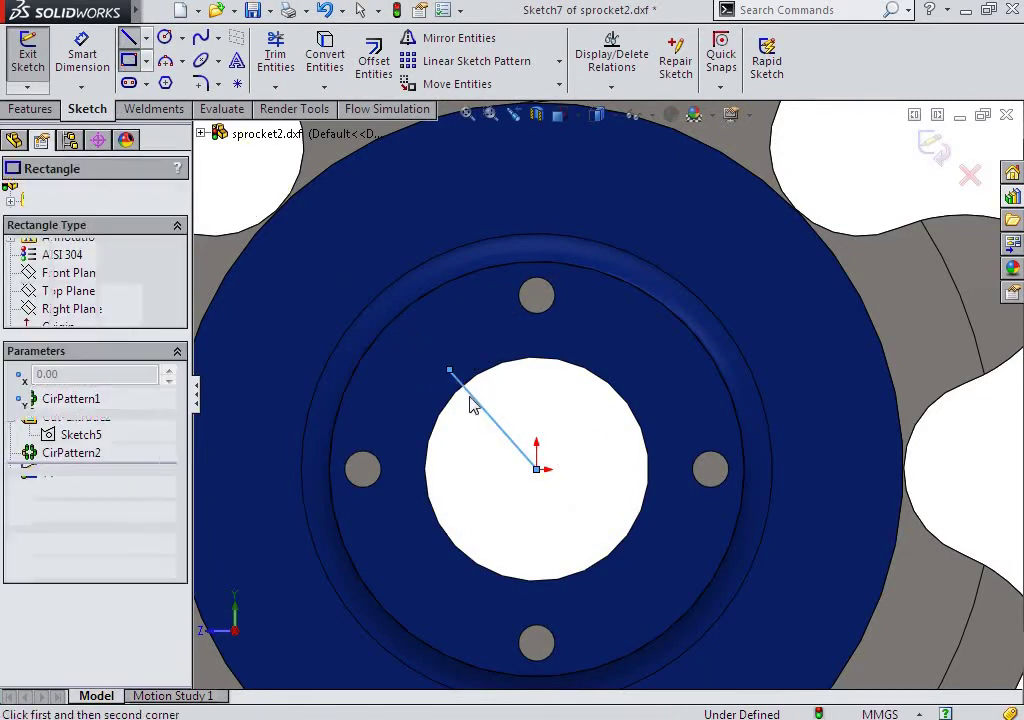
{"action": "scroll", "coordinate": [470, 403], "scroll_direction": "down", "scroll_amount": 1}
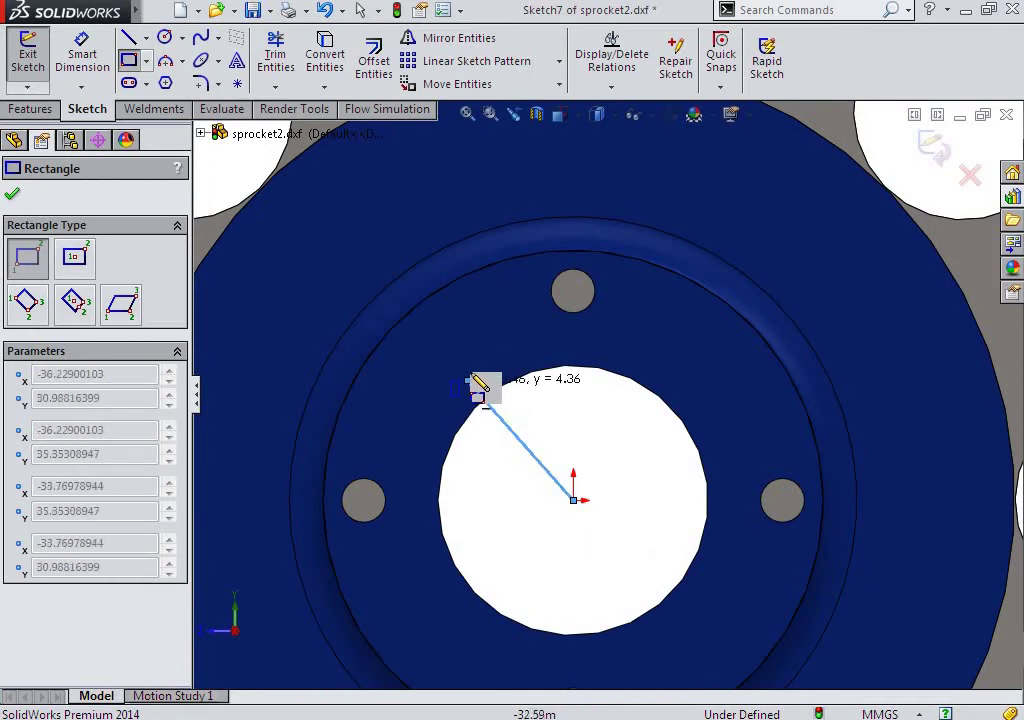
{"action": "key", "text": "Escape"}
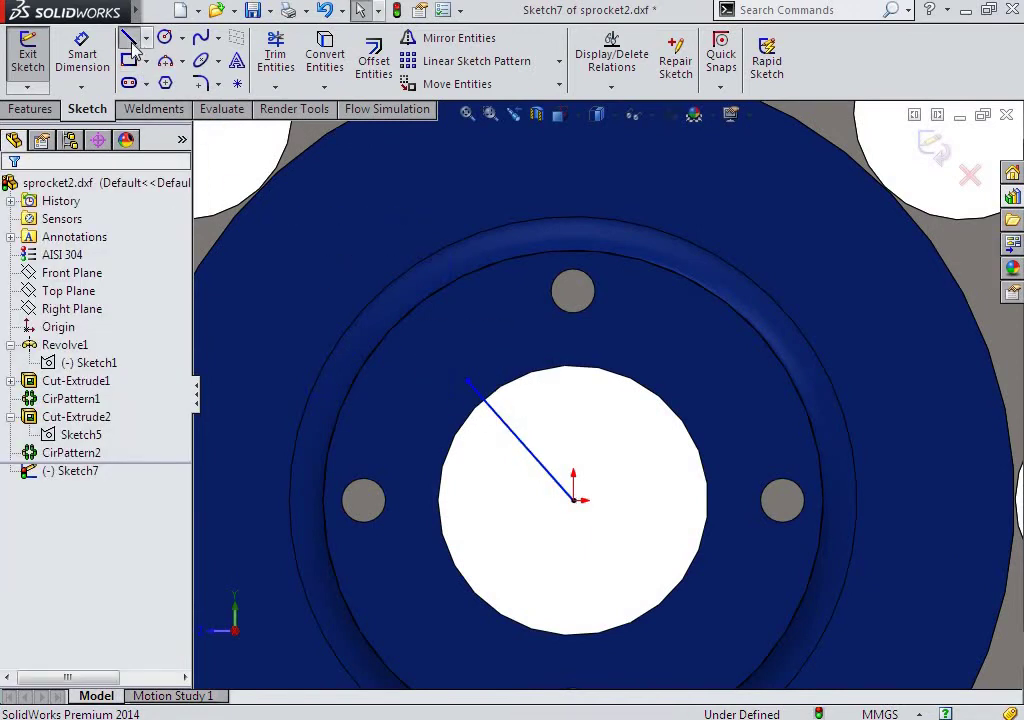
Draw a vertical line from the bore centre up to the bore's top edge.
{"action": "left_click", "coordinate": [129, 39]}
{"action": "left_click", "coordinate": [468, 382]}
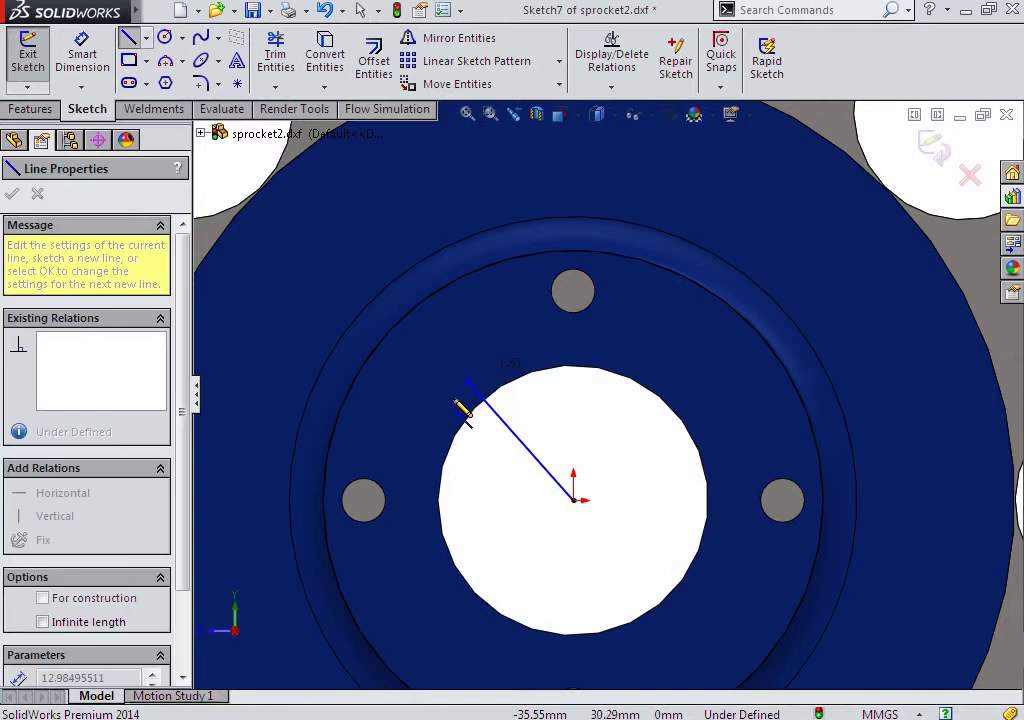
{"action": "scroll", "coordinate": [465, 400], "scroll_direction": "down", "scroll_amount": 3}
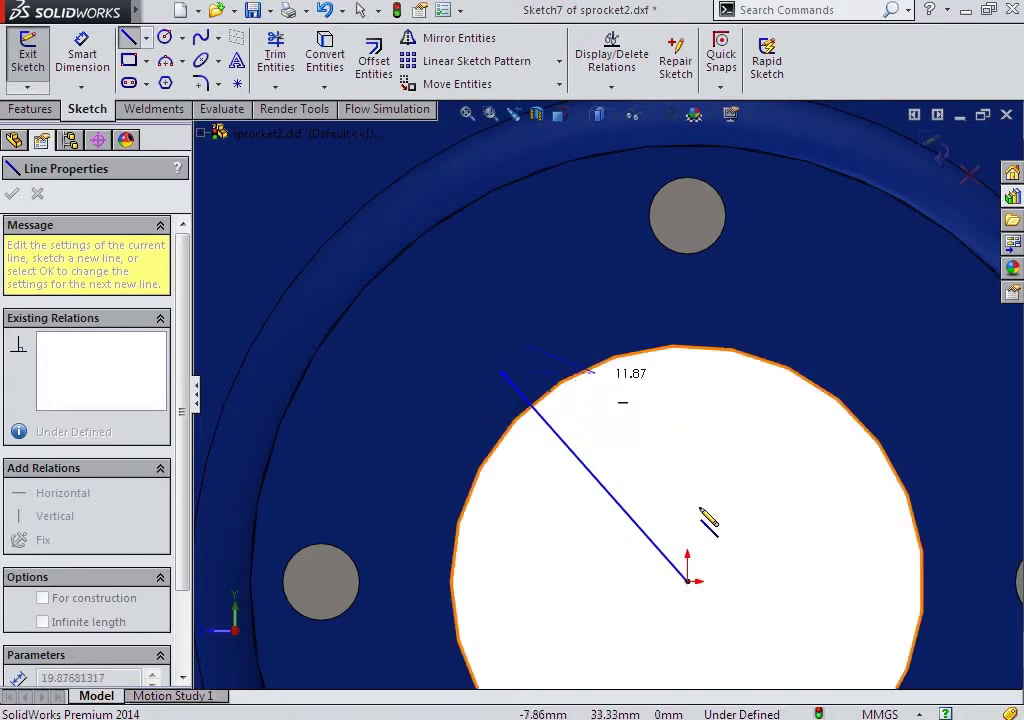
{"action": "left_click", "coordinate": [687, 580]}
{"action": "left_click", "coordinate": [690, 350]}
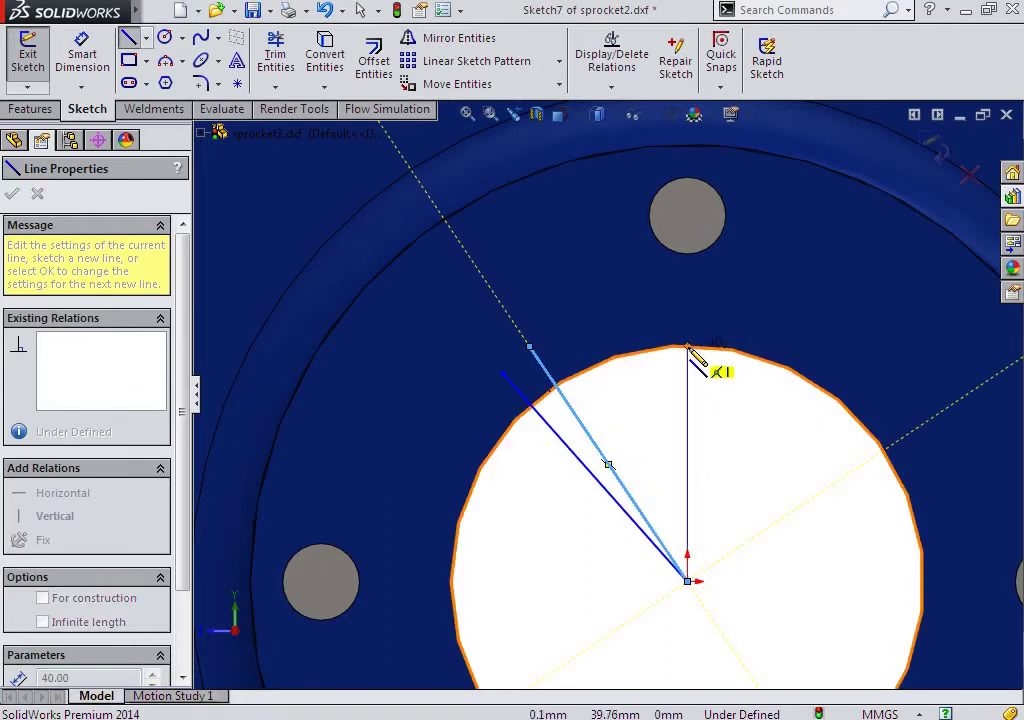
{"action": "key", "text": "Escape"}
Delete the two stray slanted lines, leaving only the vertical line.
{"action": "left_click", "coordinate": [600, 453]}
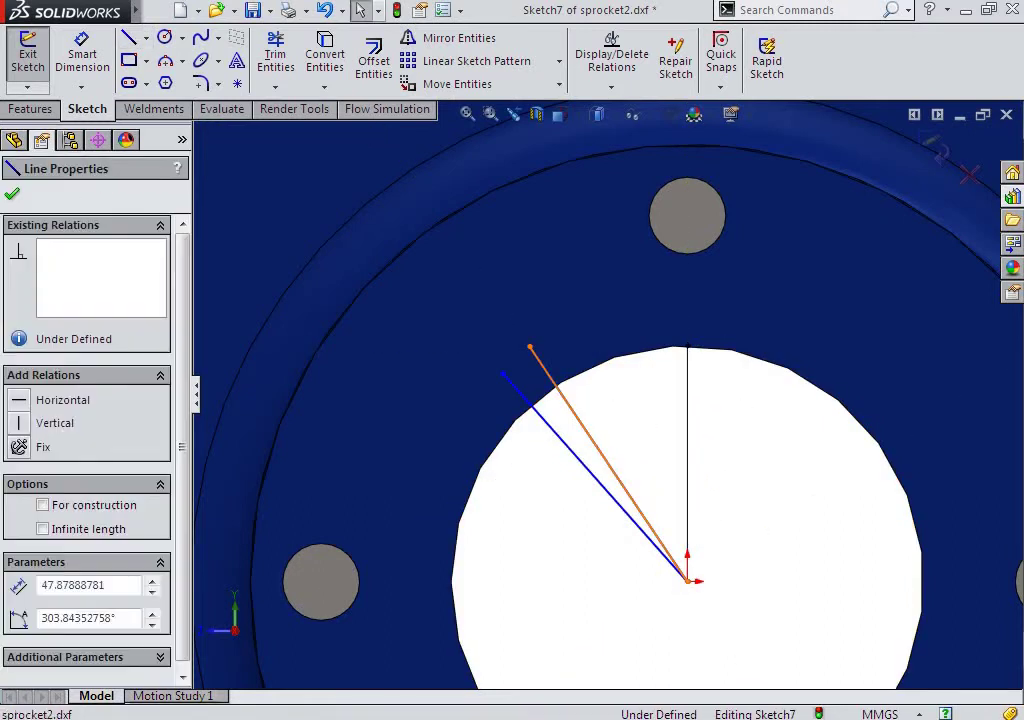
{"action": "key", "text": "Delete"}
{"action": "left_click", "coordinate": [585, 465]}
{"action": "key", "text": "Delete"}
{"action": "left_click", "coordinate": [129, 60]}
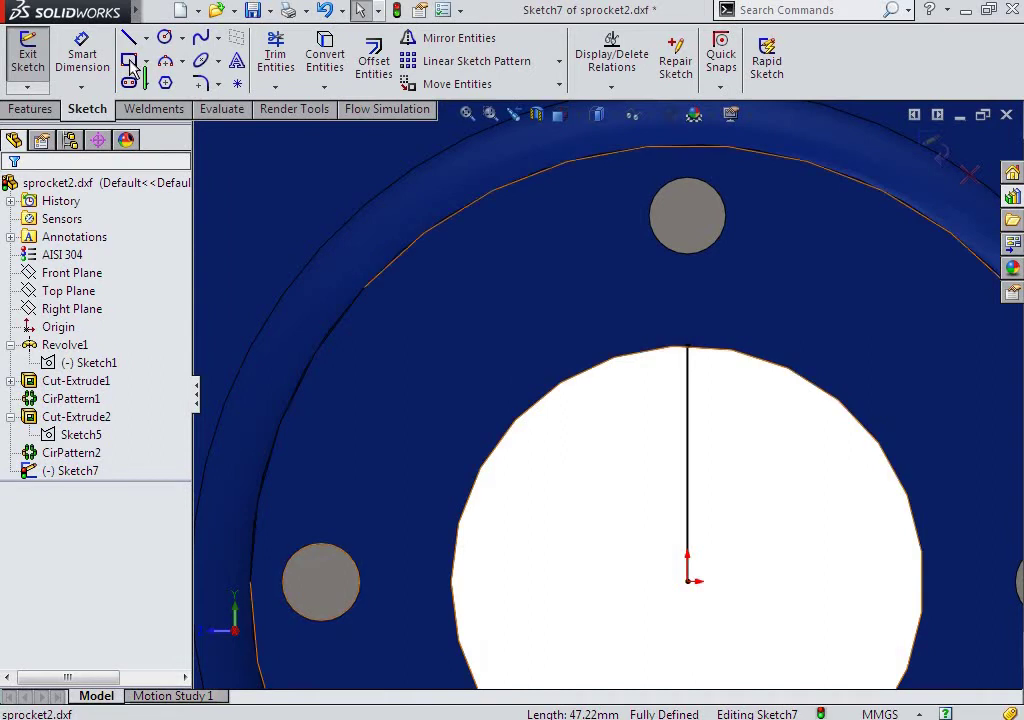
Draw a corner rectangle across the bore top and dimension its width to 16.
{"action": "left_click", "coordinate": [660, 308]}
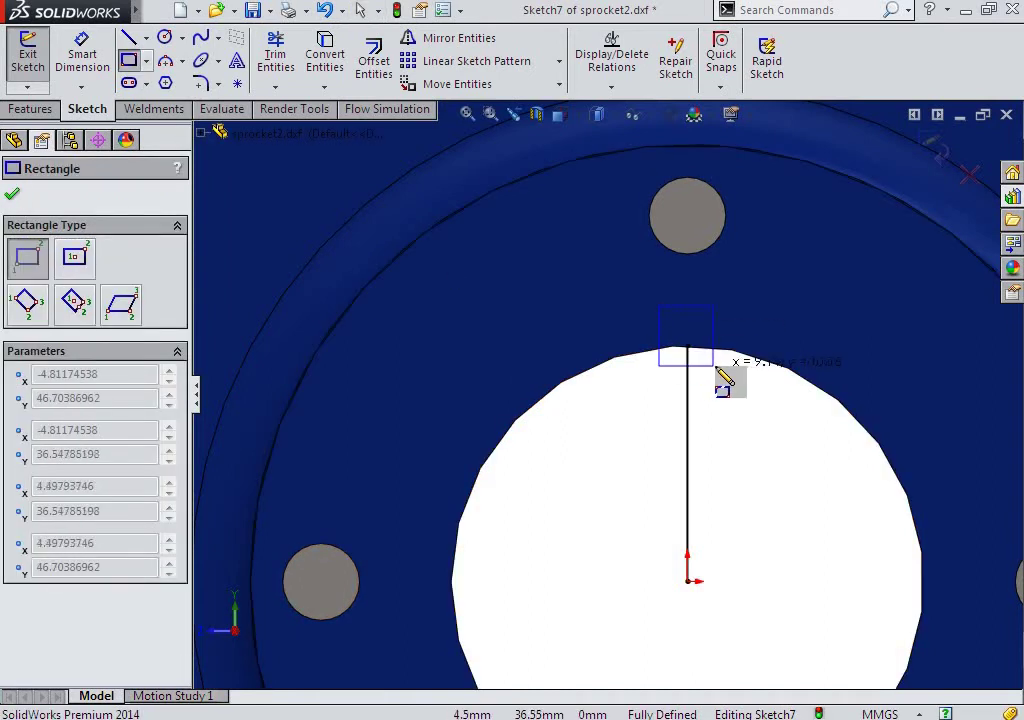
{"action": "left_click", "coordinate": [716, 365]}
{"action": "key", "text": "Escape"}
{"action": "key", "text": "d"}
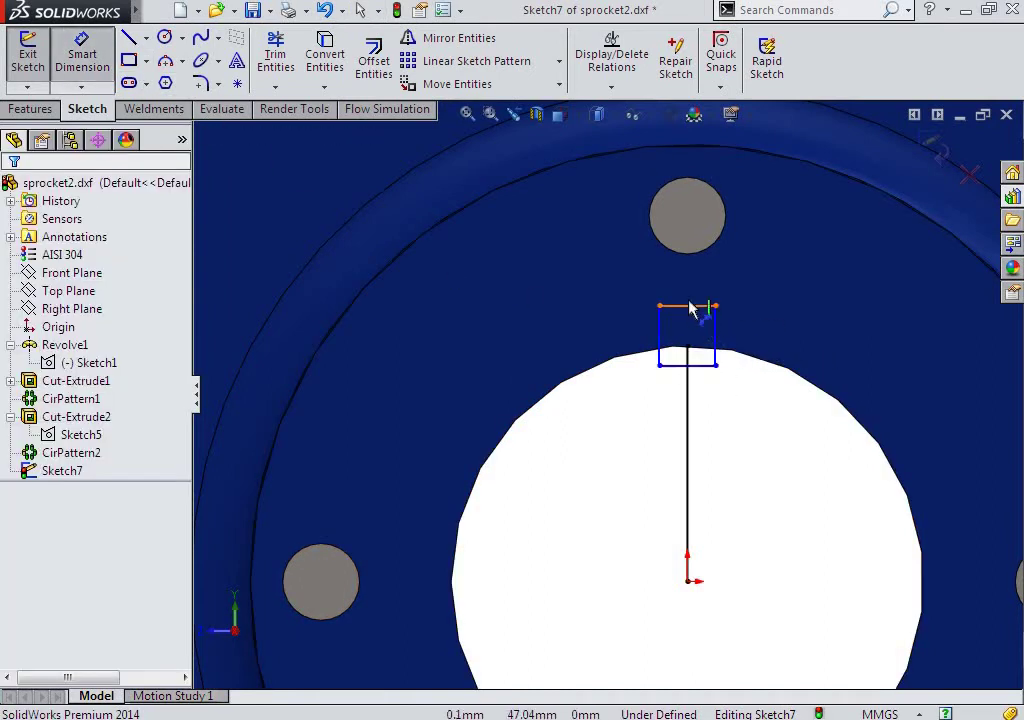
{"action": "left_click", "coordinate": [687, 308]}
{"action": "left_click", "coordinate": [686, 286]}
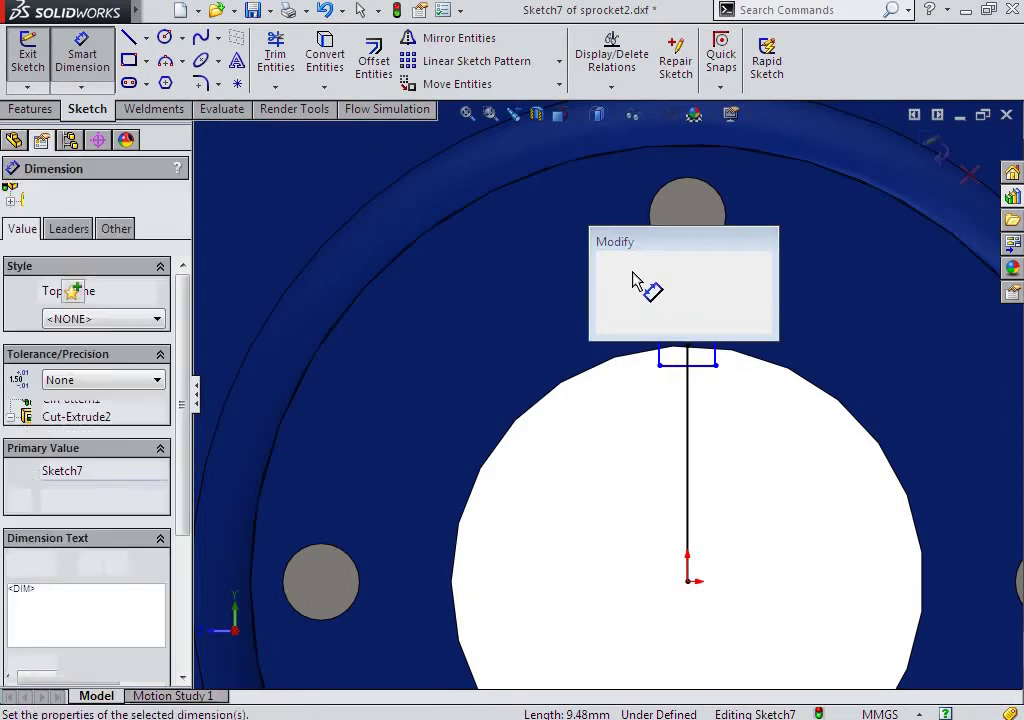
{"action": "type", "text": "16"}
{"action": "key", "text": "Return"}
Dimension the rectangle's height to 5.
{"action": "scroll", "coordinate": [701, 311], "scroll_direction": "down", "scroll_amount": 2}
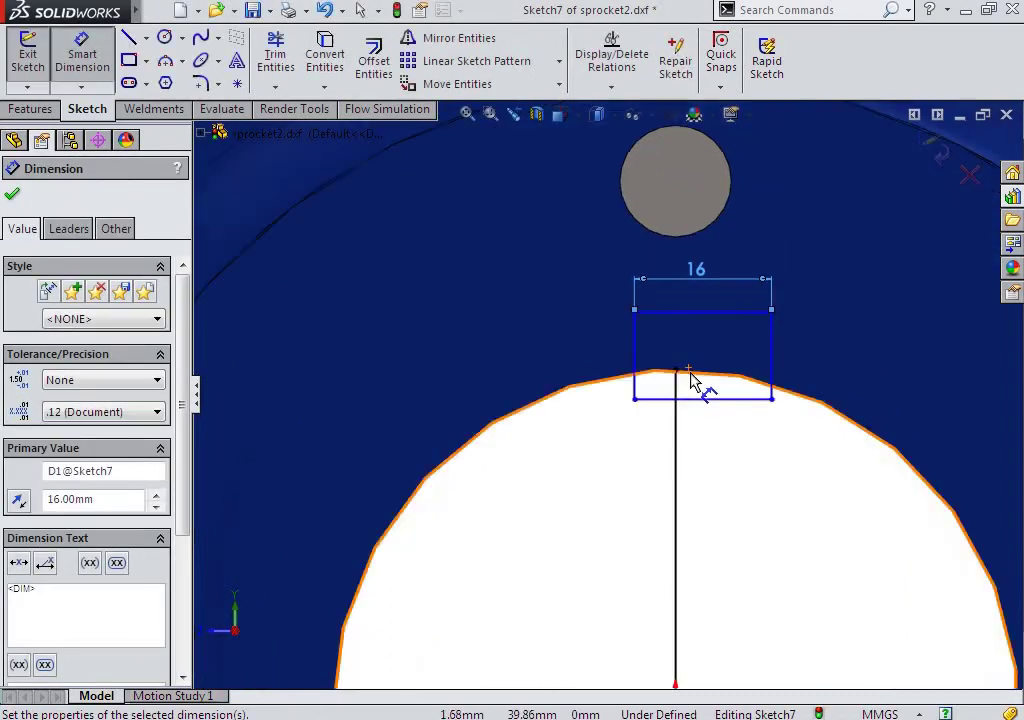
{"action": "left_click", "coordinate": [714, 399]}
{"action": "key", "text": "d"}
{"action": "left_click", "coordinate": [634, 340]}
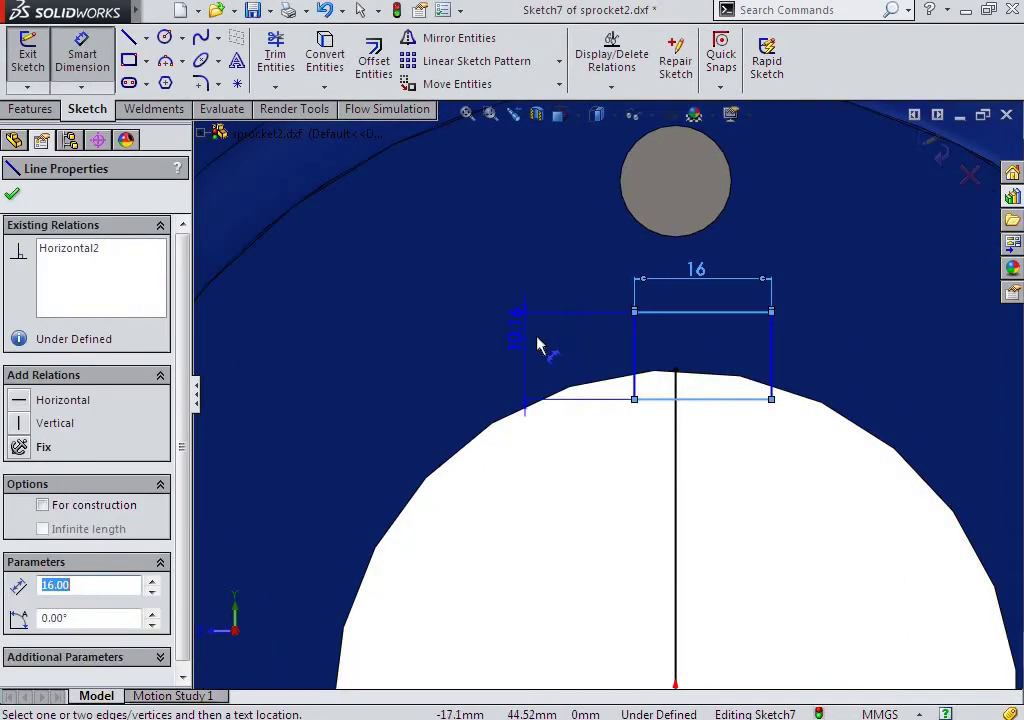
{"action": "left_click", "coordinate": [537, 343]}
{"action": "type", "text": "5"}
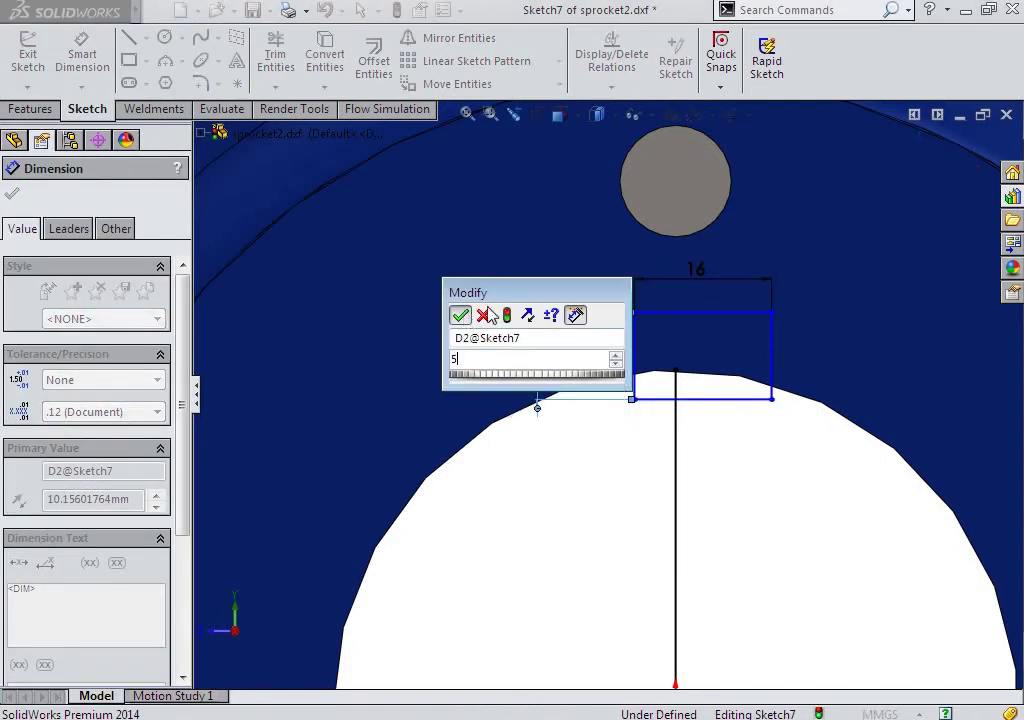
{"action": "key", "text": "Return"}
{"action": "scroll", "coordinate": [712, 418], "scroll_direction": "down", "scroll_amount": 1}
{"action": "key", "text": "Escape"}
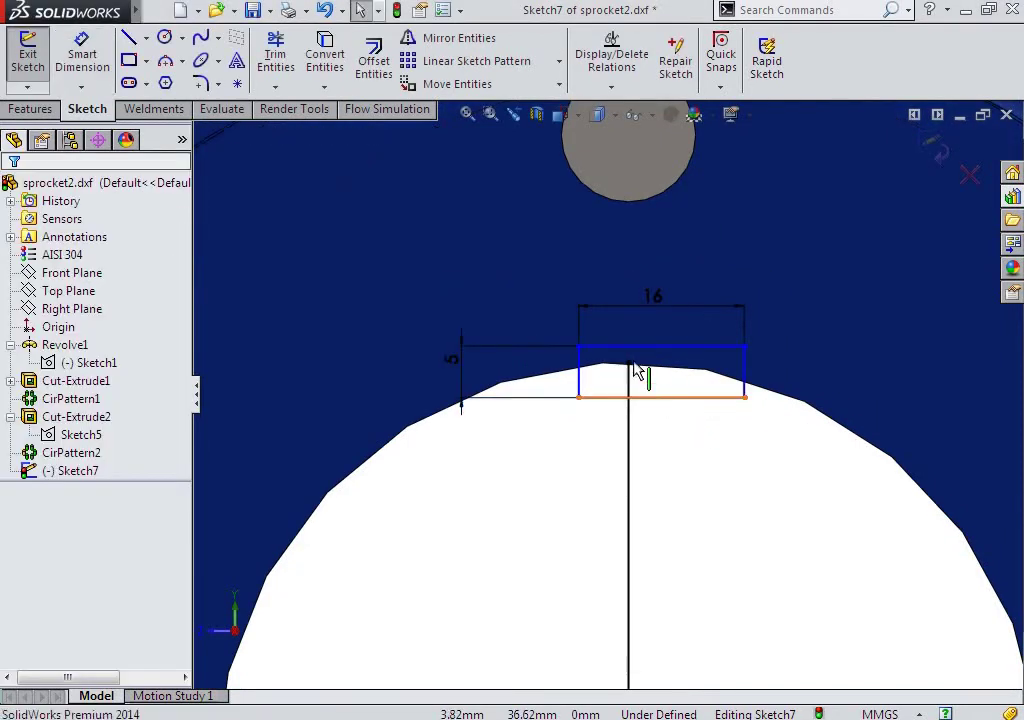
Add a Midpoint relation between the rectangle's bottom edge and the vertical line's top endpoint.
{"action": "left_click", "coordinate": [634, 370]}
{"action": "left_click", "coordinate": [628, 362], "text": "ctrl"}
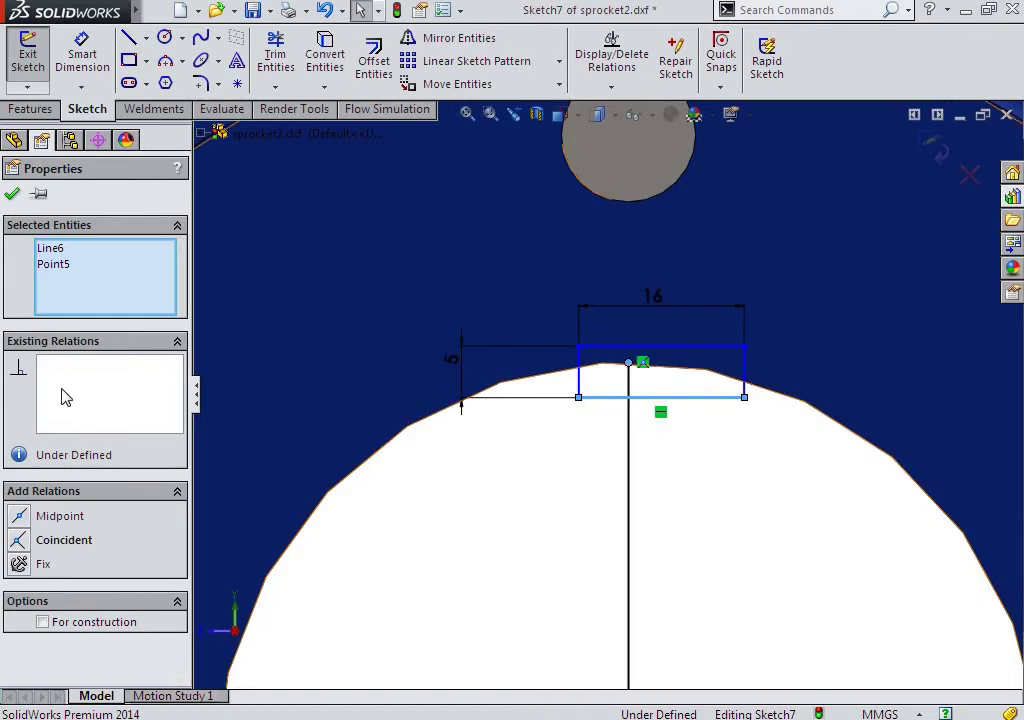
{"action": "left_click", "coordinate": [22, 518]}
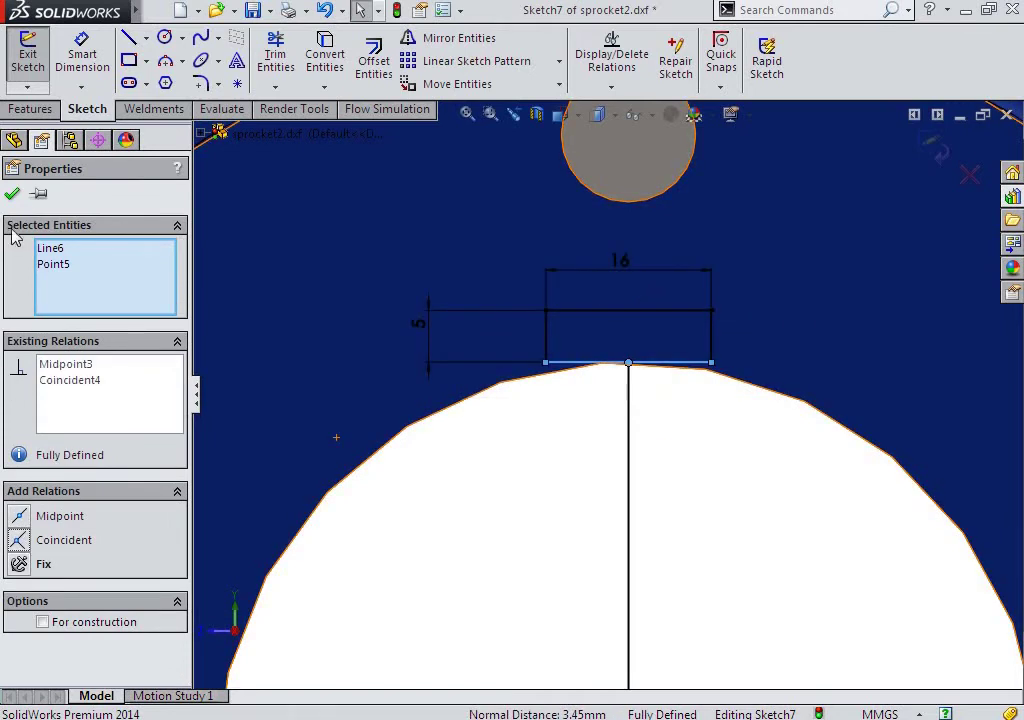
Sketch trial circles at the origin, then select and discard them.
{"action": "left_click", "coordinate": [16, 196]}
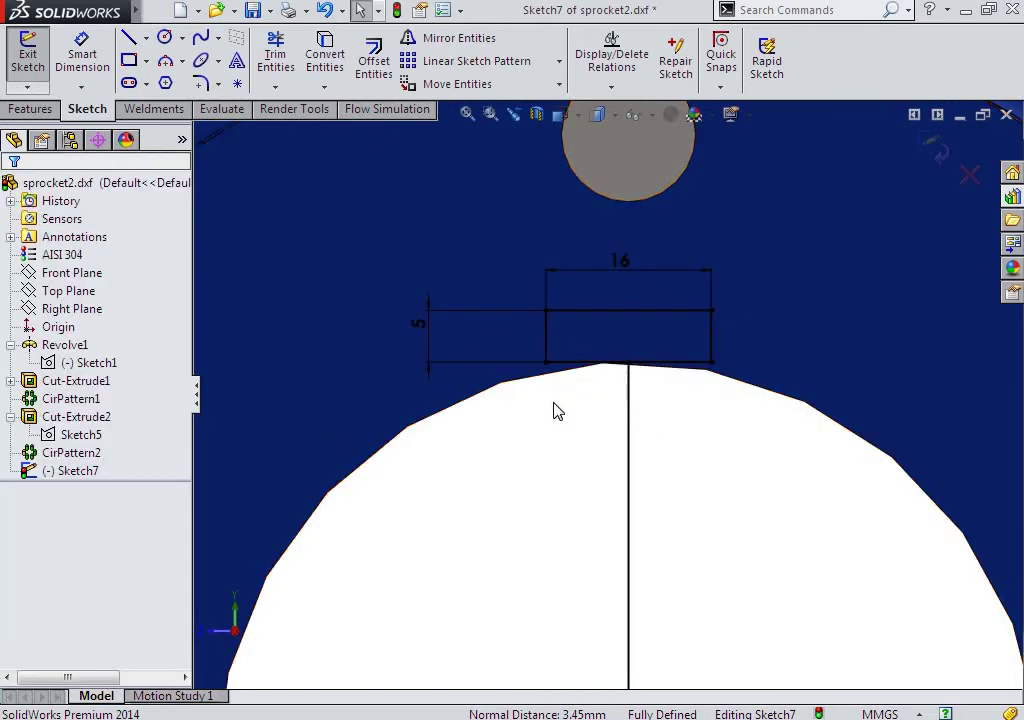
{"action": "left_click", "coordinate": [164, 38]}
{"action": "scroll", "coordinate": [590, 500], "scroll_direction": "up", "scroll_amount": 2}
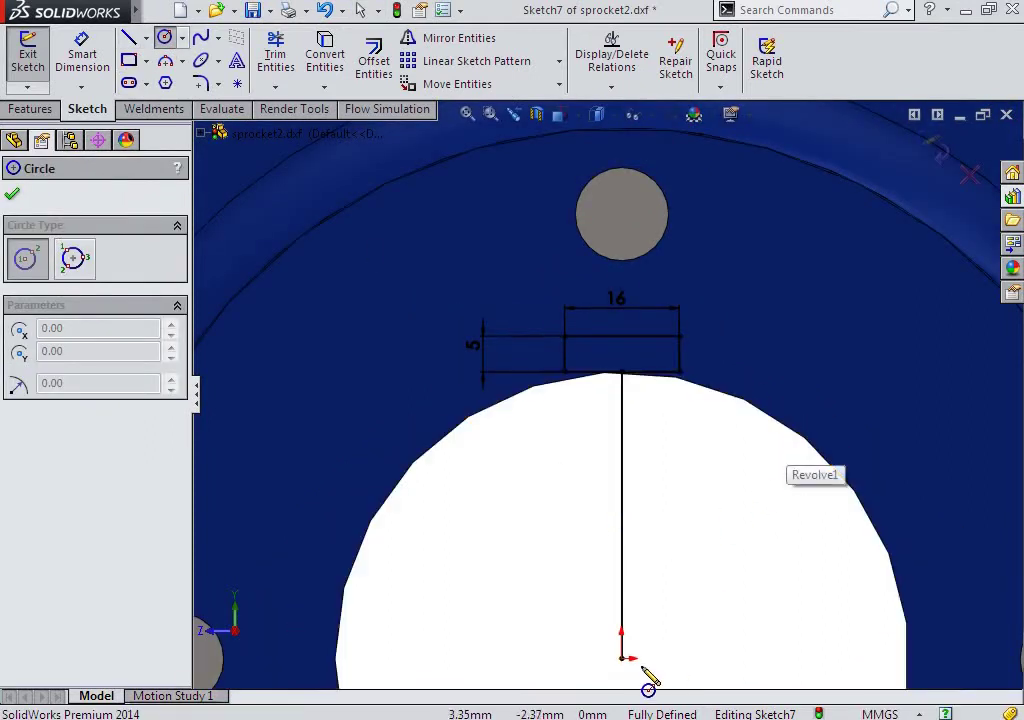
{"action": "mouse_move", "coordinate": [622, 658]}
{"action": "left_mouse_down"}
{"action": "mouse_move", "coordinate": [645, 658]}
{"action": "mouse_move", "coordinate": [421, 468]}
{"action": "mouse_move", "coordinate": [450, 468]}
{"action": "left_mouse_up"}
{"action": "key", "text": "Escape"}
{"action": "key", "text": "Return"}
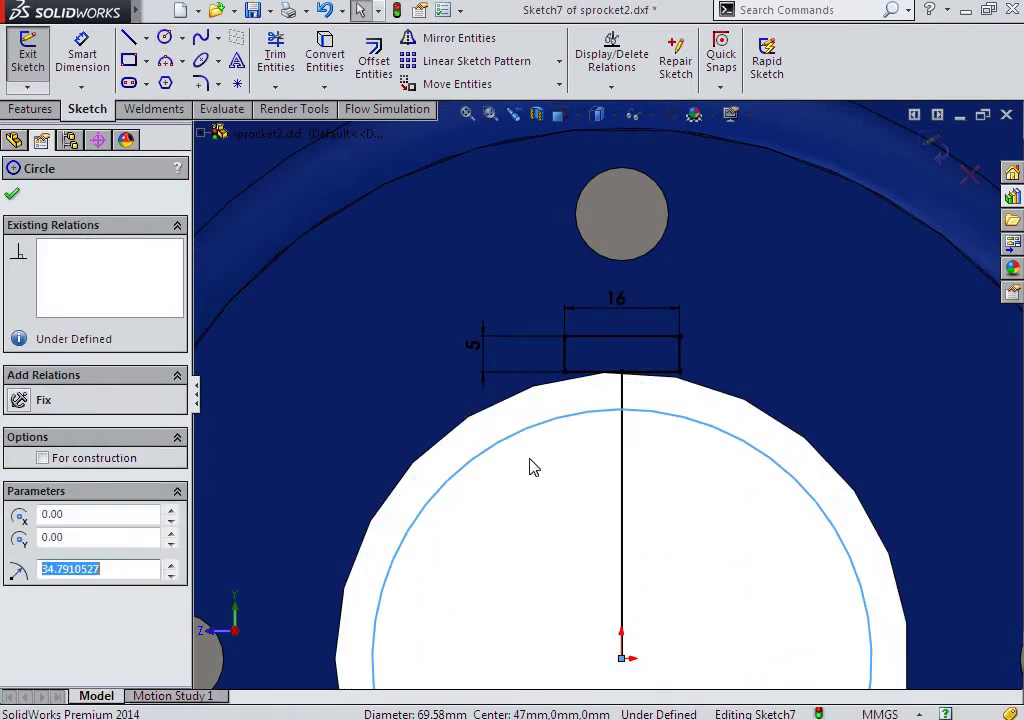
{"action": "key", "text": "Escape"}
{"action": "key", "text": "Return"}
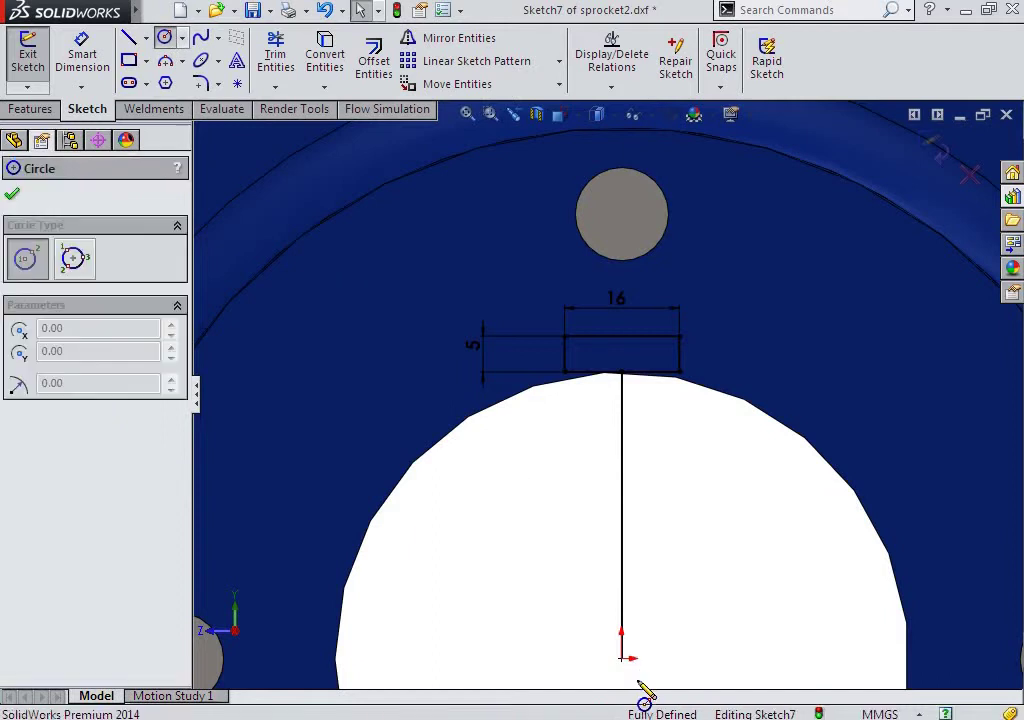
{"action": "mouse_move", "coordinate": [622, 658]}
{"action": "left_mouse_down"}
{"action": "mouse_move", "coordinate": [679, 658]}
{"action": "mouse_move", "coordinate": [632, 412]}
{"action": "left_mouse_up"}
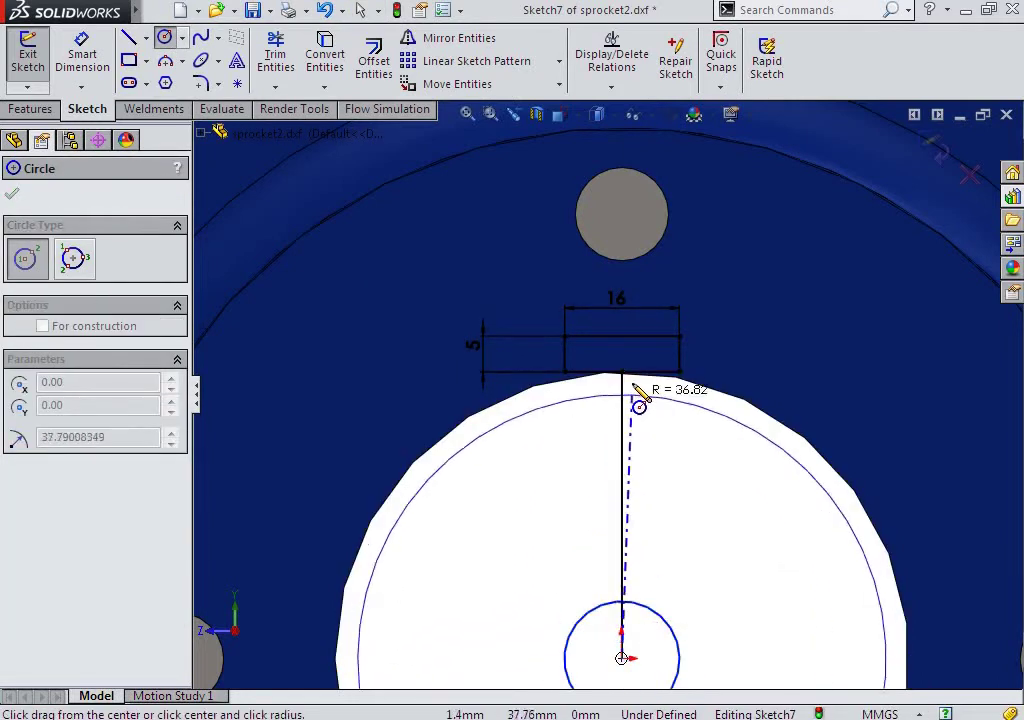
{"action": "key", "text": "Escape"}
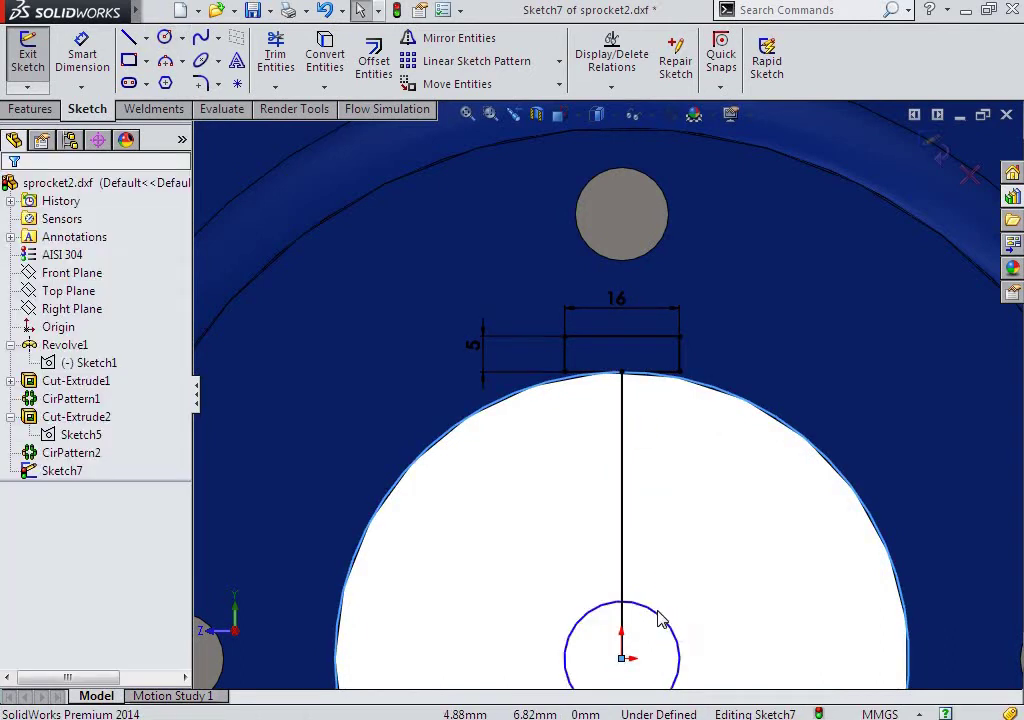
{"action": "left_click", "coordinate": [660, 620]}
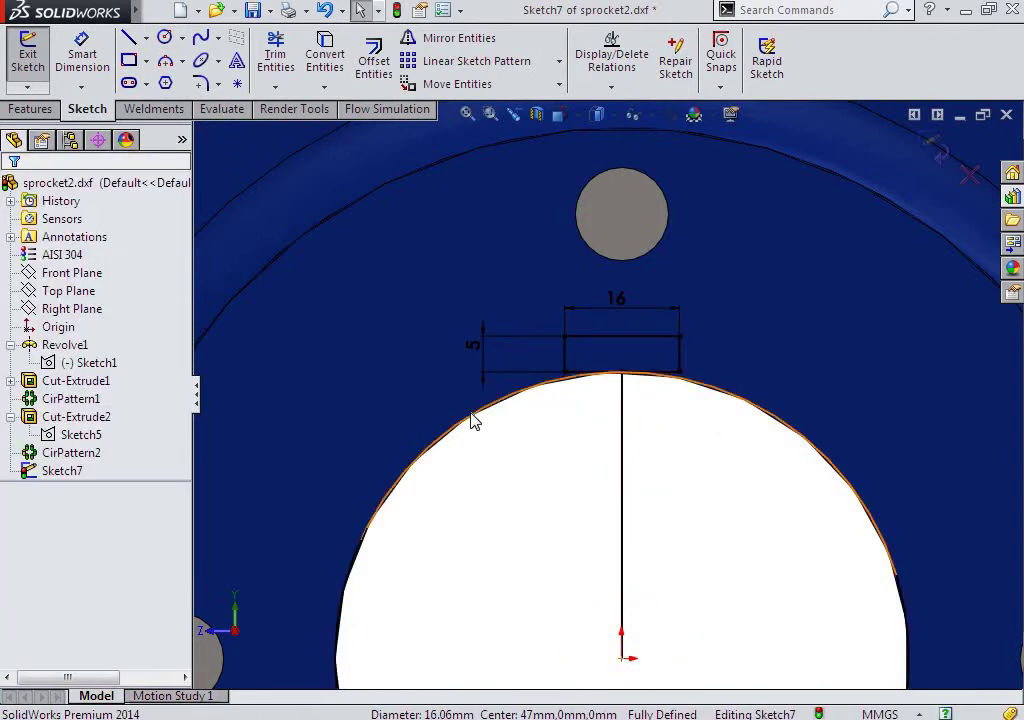
{"action": "left_click", "coordinate": [480, 413]}
{"action": "key", "text": "Escape"}
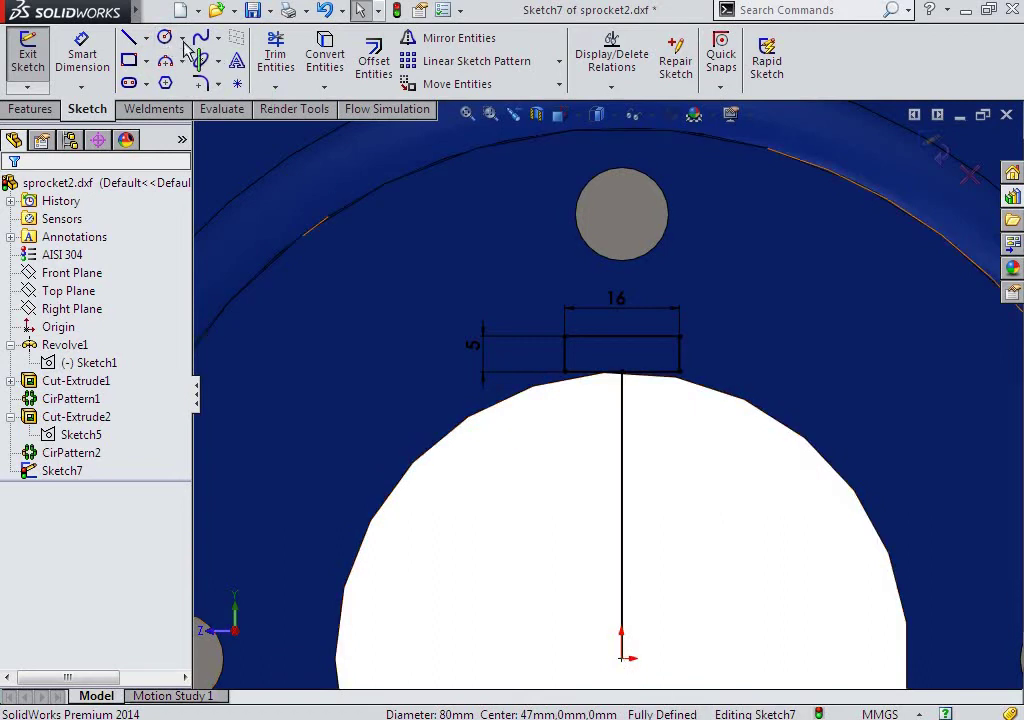
Draw a radius-40 circle centred on the origin along the bore edge.
{"action": "left_click", "coordinate": [164, 37]}
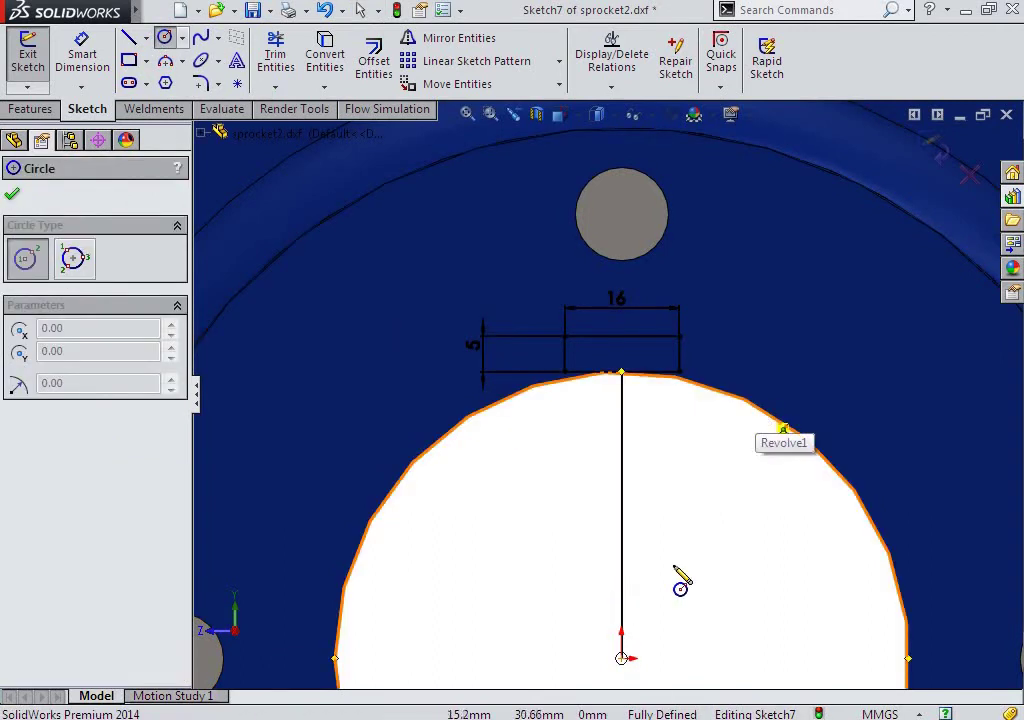
{"action": "left_click", "coordinate": [621, 657]}
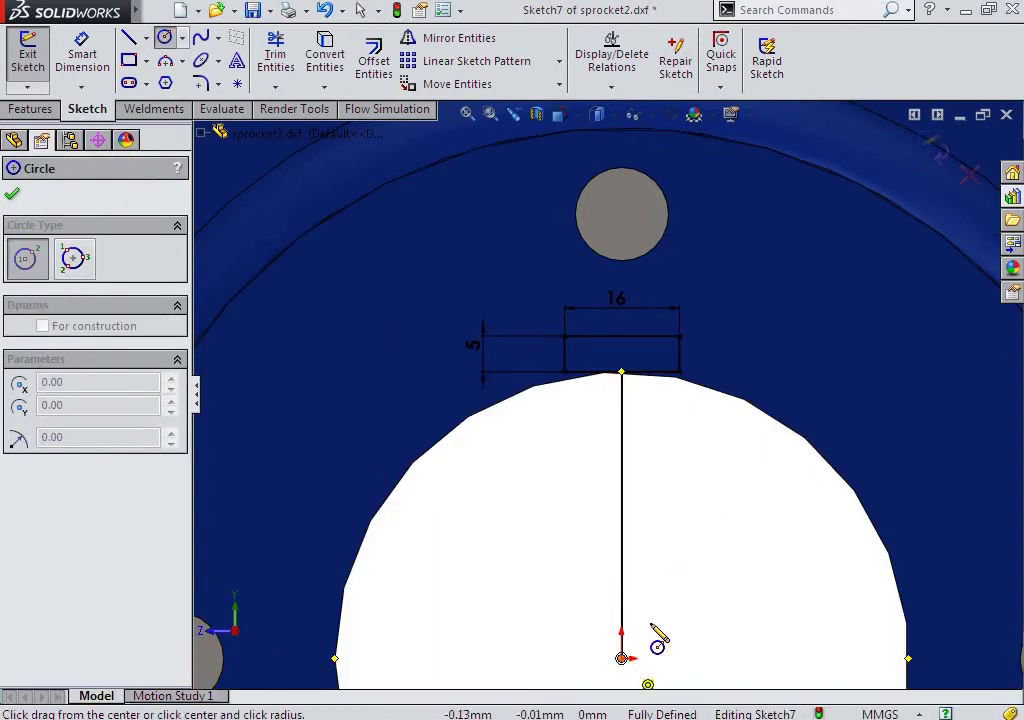
{"action": "left_click", "coordinate": [741, 405]}
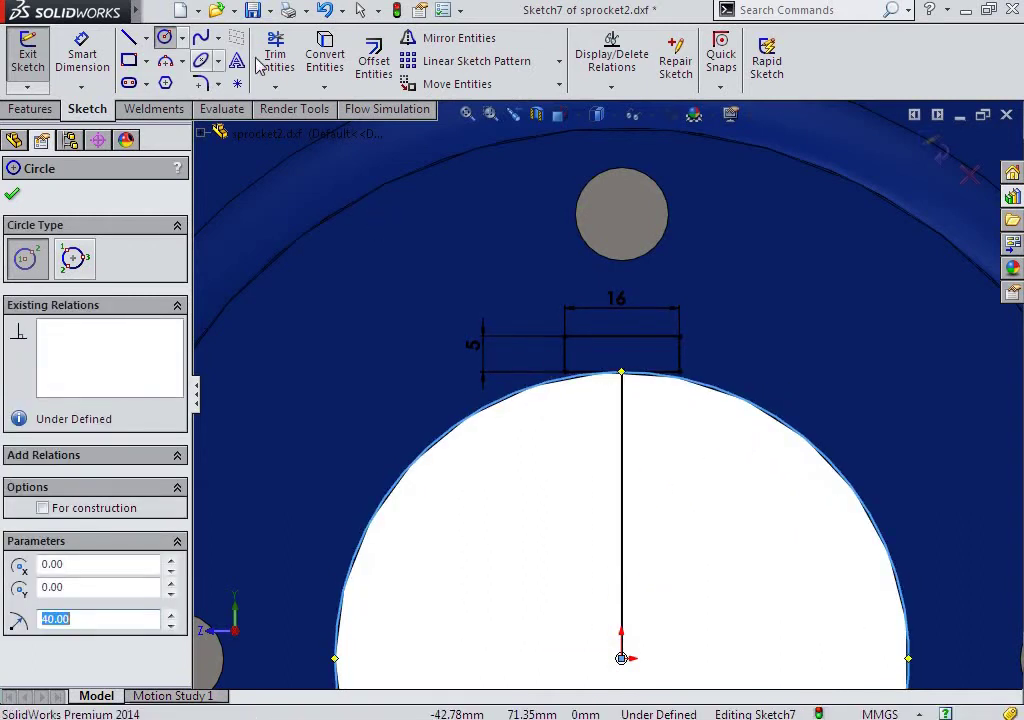
{"action": "left_click", "coordinate": [275, 88]}
{"action": "left_click", "coordinate": [268, 125]}
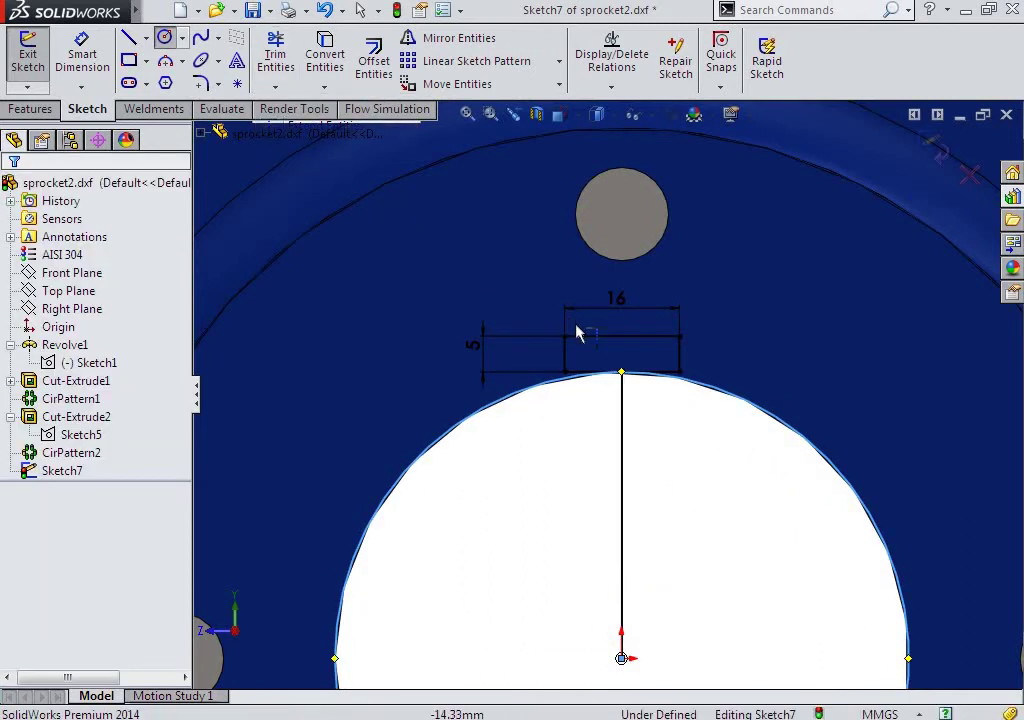
Extend the keyway rectangle's left and right sides down to the bore circle.
{"action": "scroll", "coordinate": [576, 333], "scroll_direction": "down", "scroll_amount": 3}
{"action": "scroll", "coordinate": [870, 550], "scroll_direction": "up", "scroll_amount": 3}
{"action": "scroll", "coordinate": [880, 560], "scroll_direction": "down", "scroll_amount": 3}
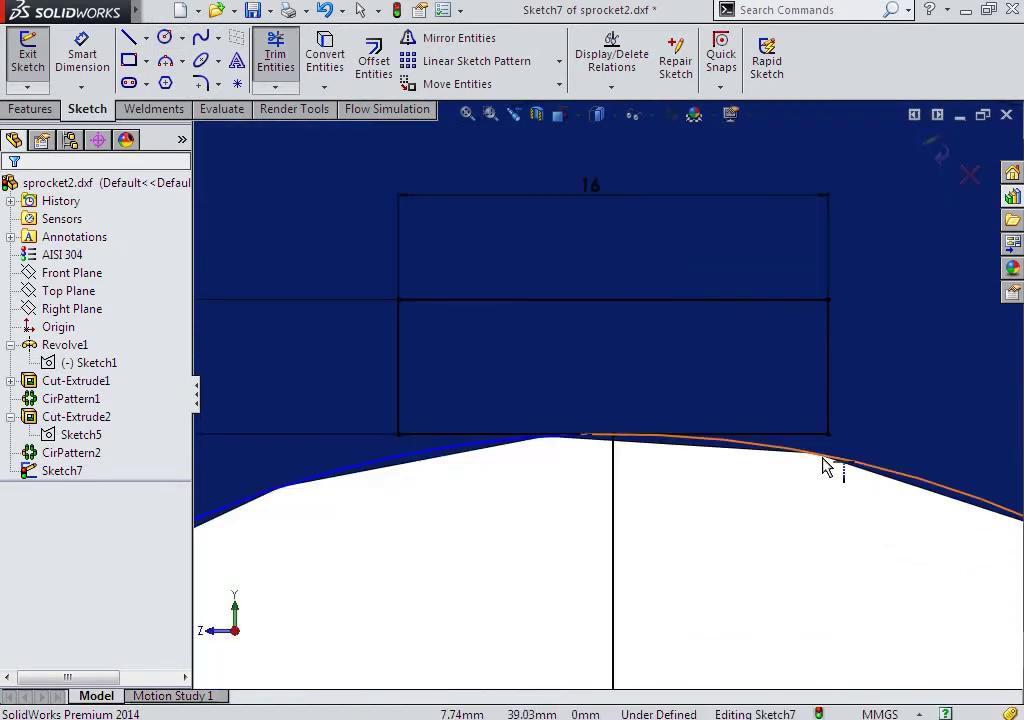
{"action": "left_click", "coordinate": [828, 421]}
{"action": "left_click", "coordinate": [399, 393]}
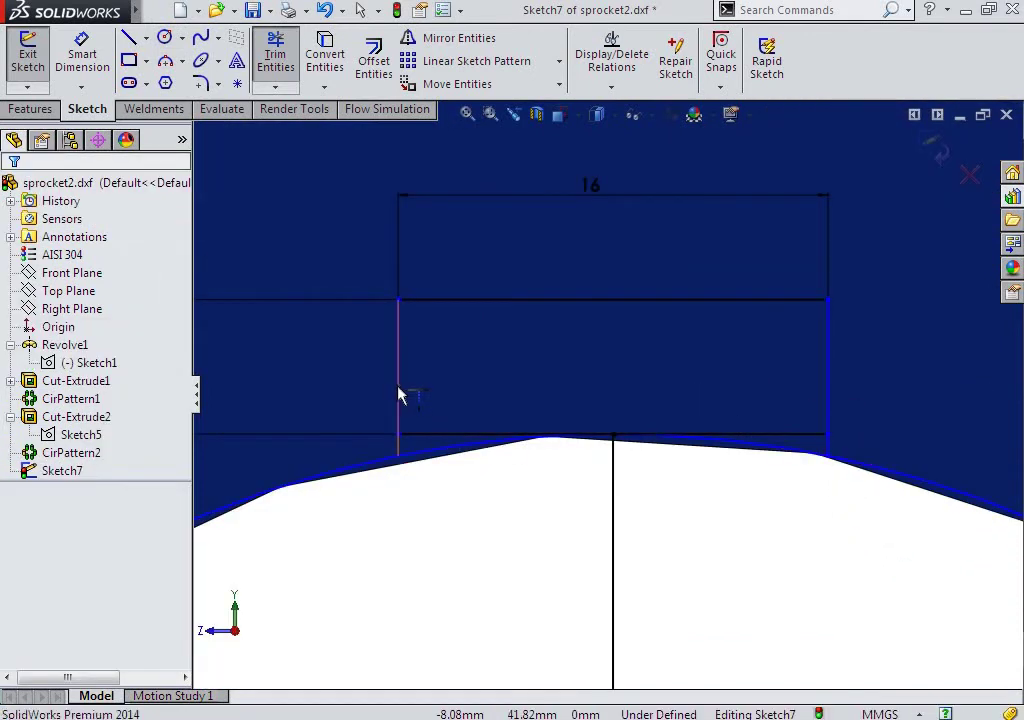
Power-trim the leftover arc piece and both ends of the horizontal line.
{"action": "left_click", "coordinate": [275, 88]}
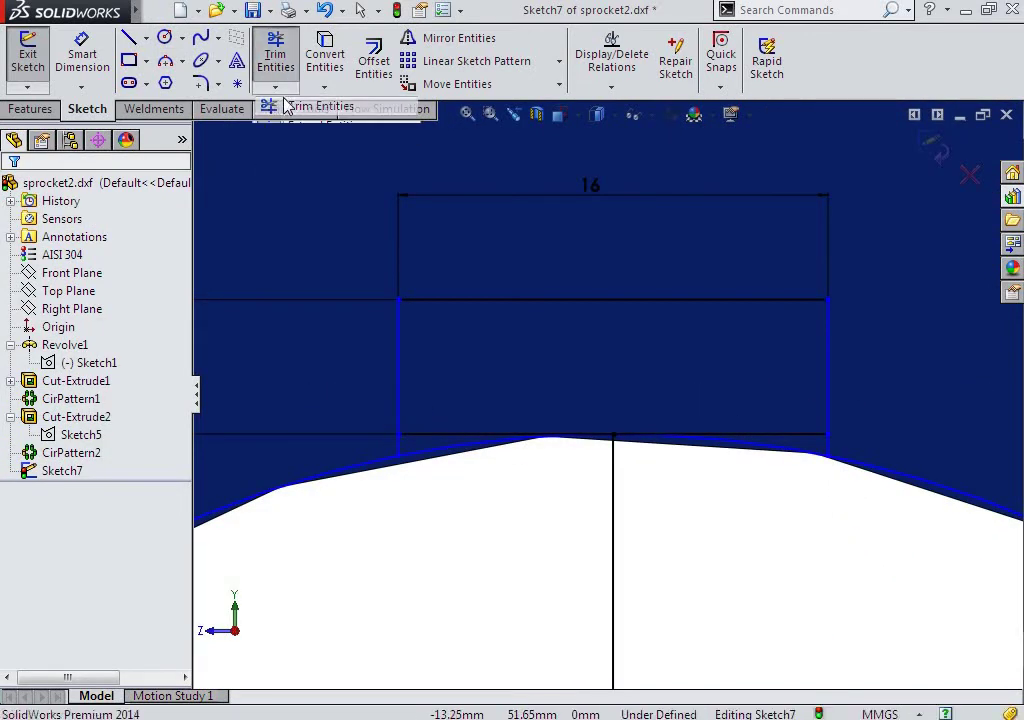
{"action": "left_click", "coordinate": [285, 105]}
{"action": "left_click", "coordinate": [340, 474]}
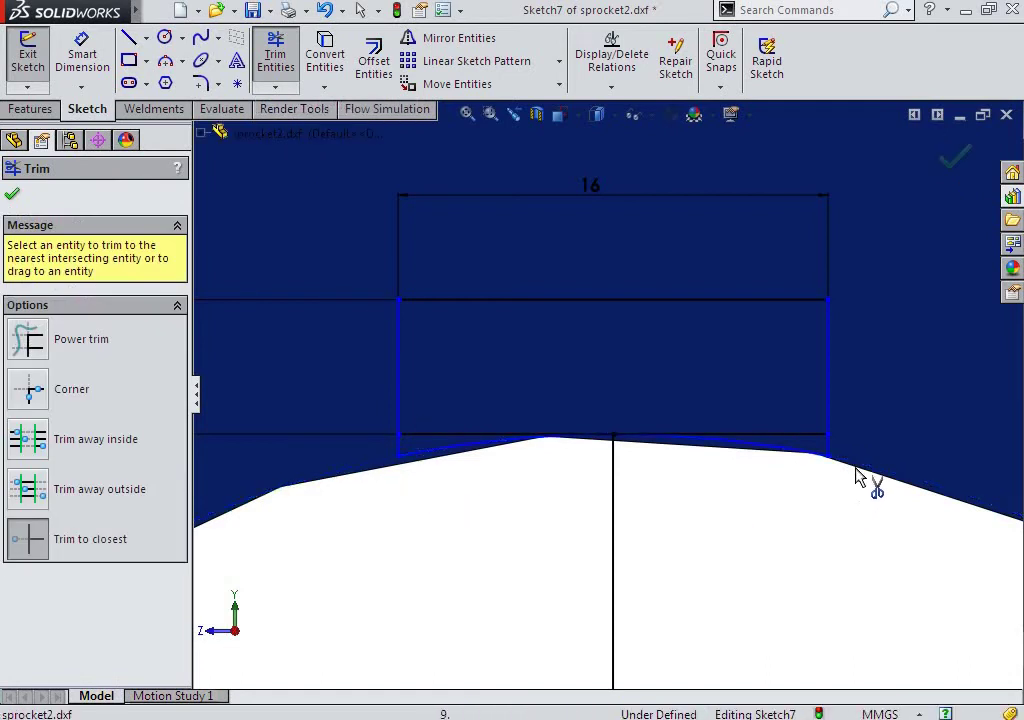
{"action": "left_click", "coordinate": [808, 441]}
{"action": "key", "text": "Return"}
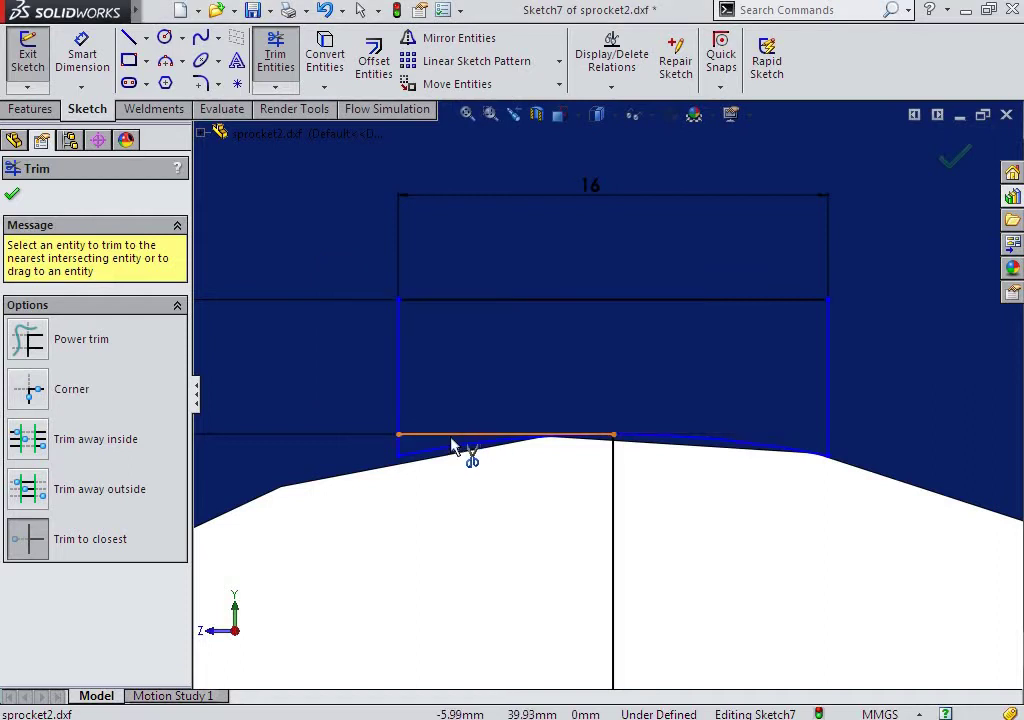
{"action": "left_click", "coordinate": [441, 442]}
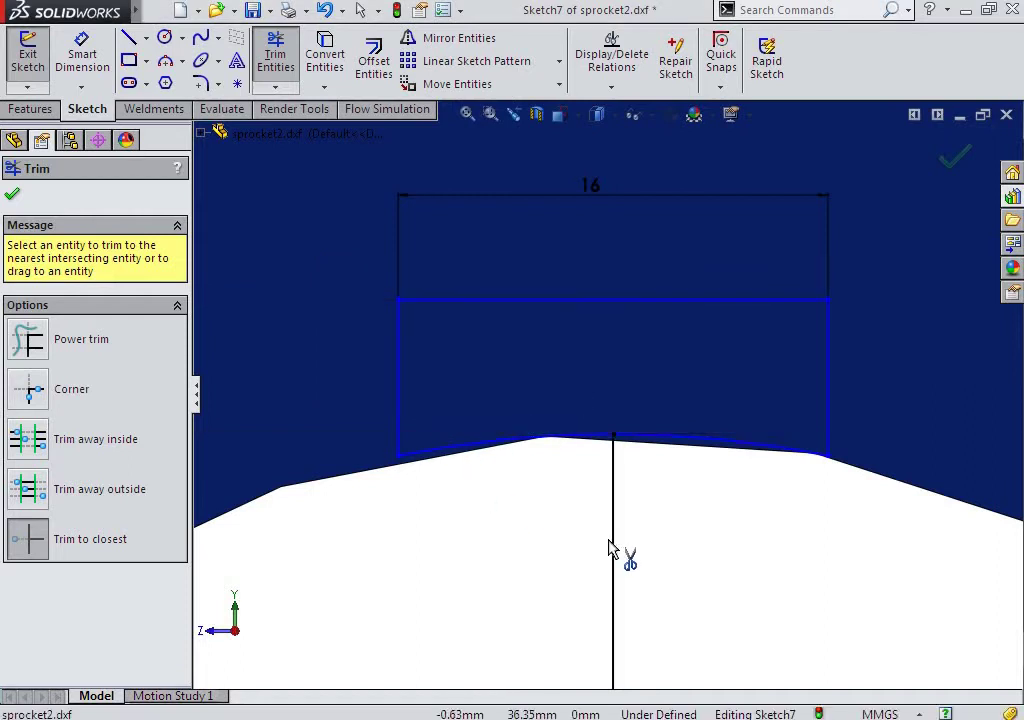
{"action": "scroll", "coordinate": [610, 544], "scroll_direction": "up", "scroll_amount": 3}
{"action": "left_click", "coordinate": [14, 198]}
Extrude-cut the Sketch7 keyway region Through All and inspect the notched bore.
{"action": "left_click", "coordinate": [31, 109]}
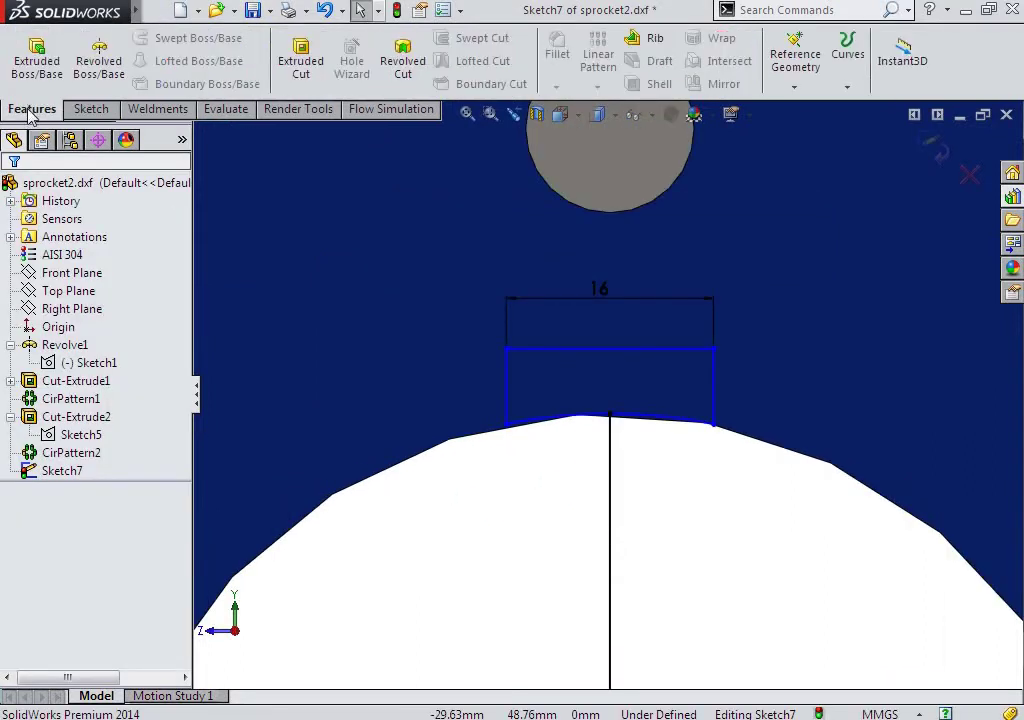
{"action": "left_click", "coordinate": [300, 60]}
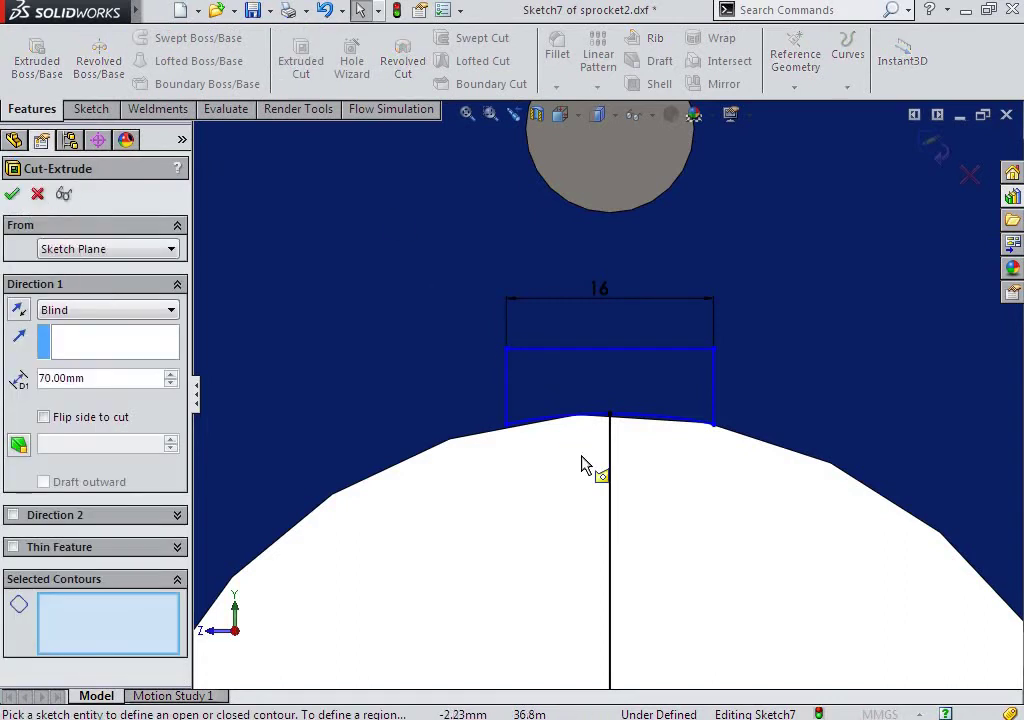
{"action": "left_click", "coordinate": [601, 400]}
{"action": "mouse_move", "coordinate": [550, 482]}
{"action": "middle_mouse_down"}
{"action": "mouse_move", "coordinate": [602, 521]}
{"action": "mouse_move", "coordinate": [638, 519]}
{"action": "mouse_move", "coordinate": [562, 501]}
{"action": "mouse_move", "coordinate": [444, 392]}
{"action": "middle_mouse_up"}
{"action": "left_click", "coordinate": [147, 310]}
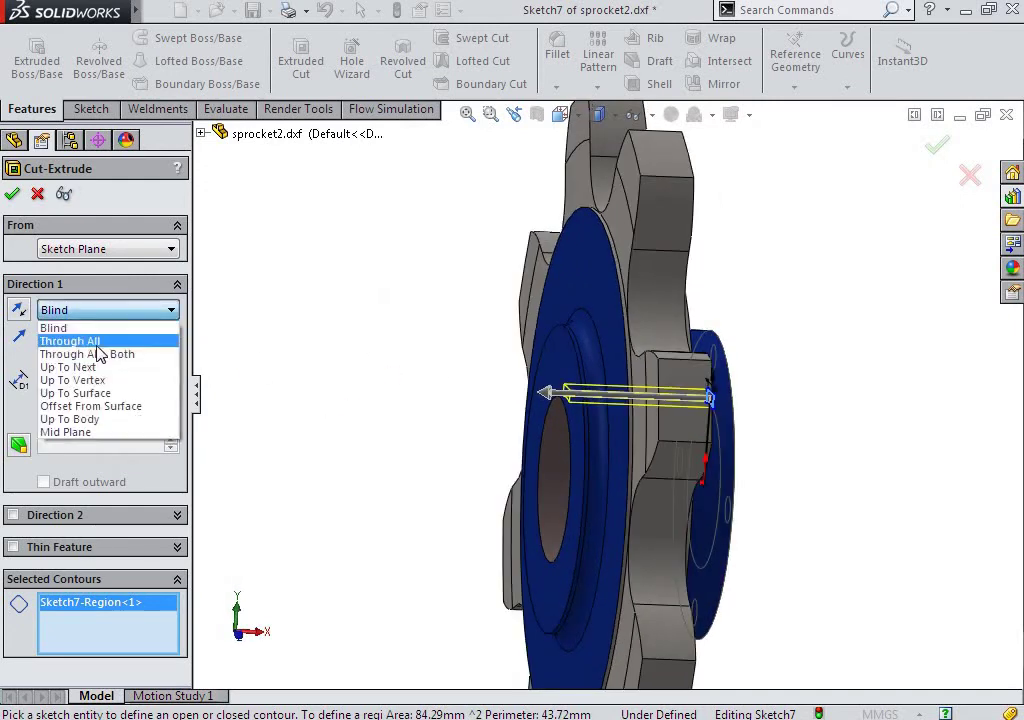
{"action": "left_click", "coordinate": [68, 340]}
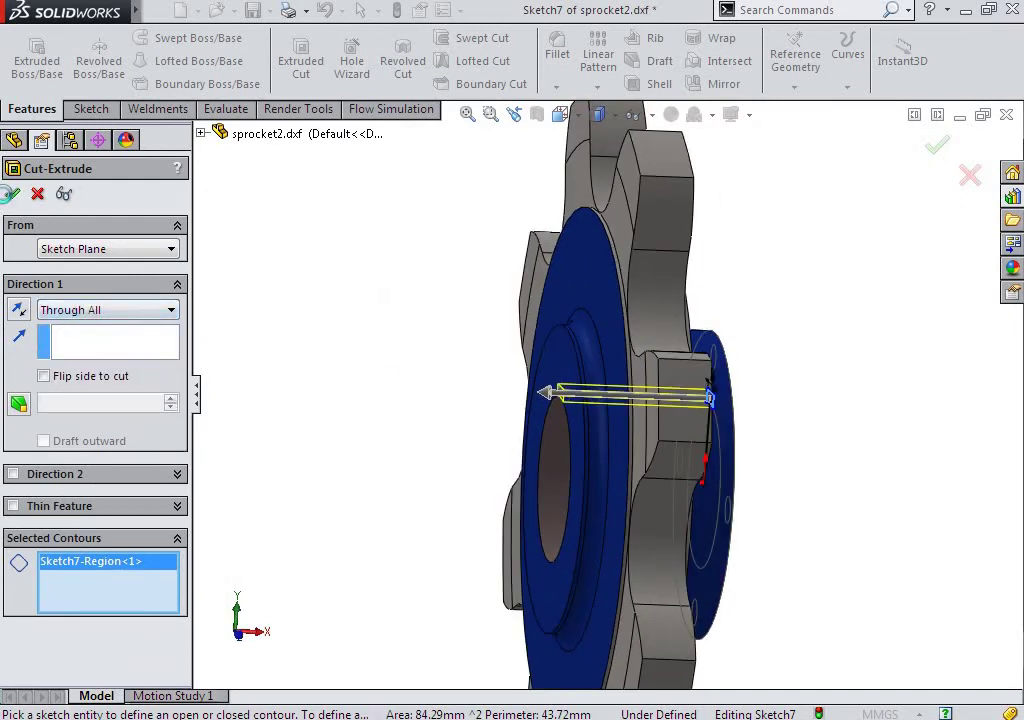
{"action": "key", "text": "Return"}
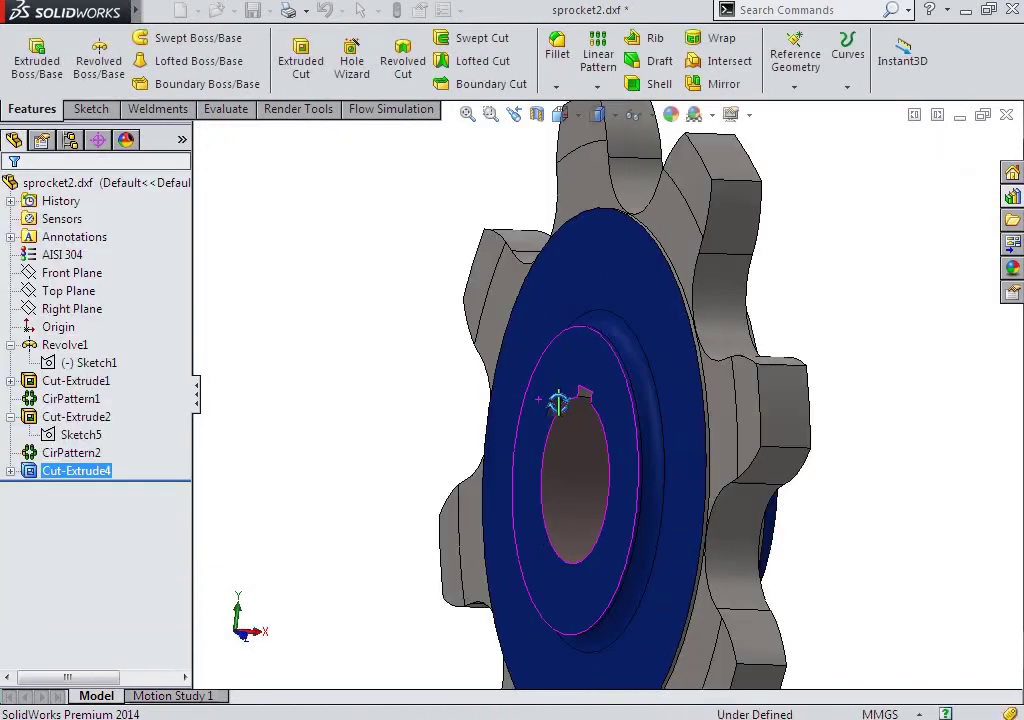
{"action": "middle_click_drag", "start_coordinate": [557, 402], "coordinate": [679, 411]}
{"action": "scroll", "coordinate": [649, 407], "scroll_direction": "down", "scroll_amount": 3}
{"action": "scroll", "coordinate": [680, 346], "scroll_direction": "down", "scroll_amount": 3}
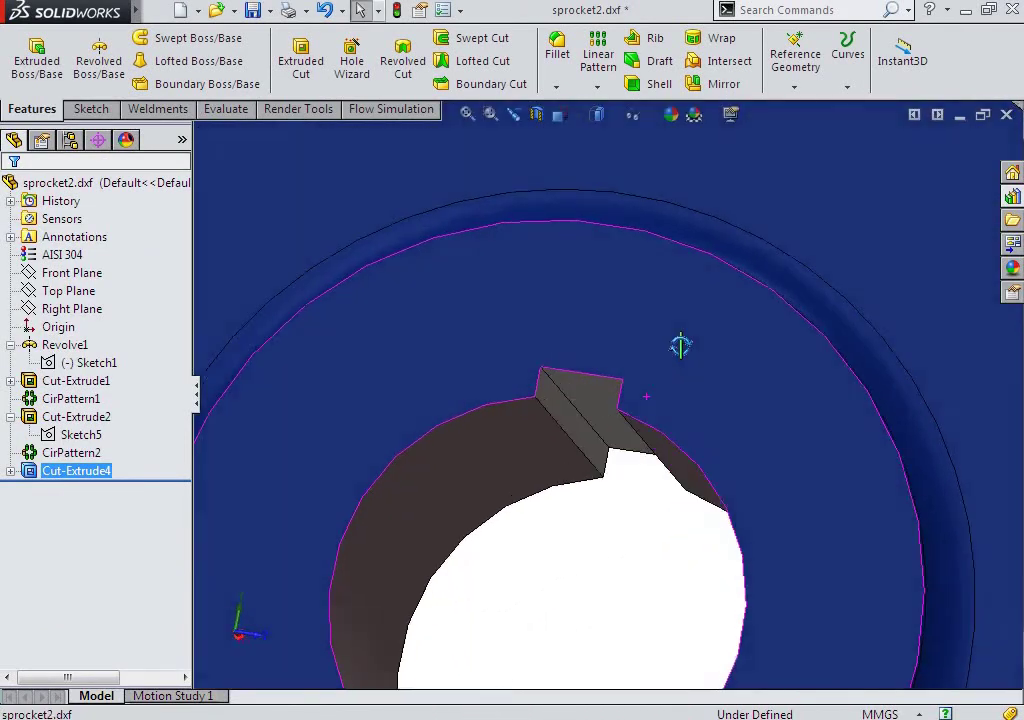
{"action": "middle_click_drag", "start_coordinate": [680, 346], "coordinate": [491, 320]}
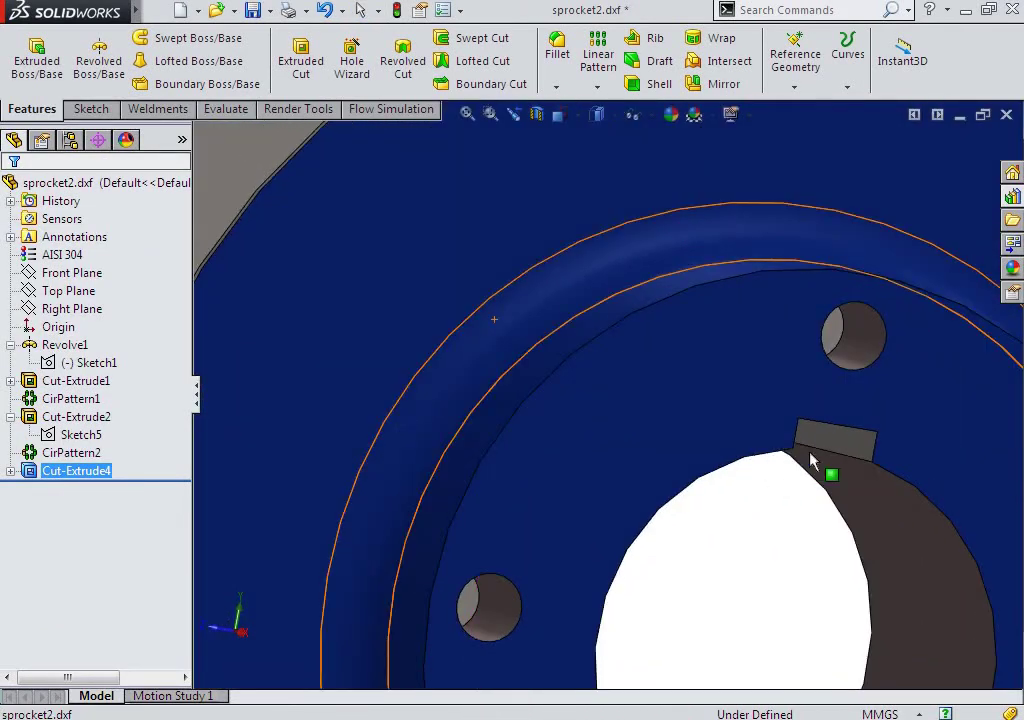
{"action": "mouse_move", "coordinate": [811, 461]}
{"action": "middle_mouse_down"}
{"action": "mouse_move", "coordinate": [731, 388]}
{"action": "mouse_move", "coordinate": [731, 416]}
{"action": "mouse_move", "coordinate": [777, 434]}
{"action": "mouse_move", "coordinate": [713, 430]}
{"action": "middle_mouse_up"}
Reopen Cut-Extrude4's sketch and start the Rotate Entities tool.
{"action": "left_click", "coordinate": [72, 416]}
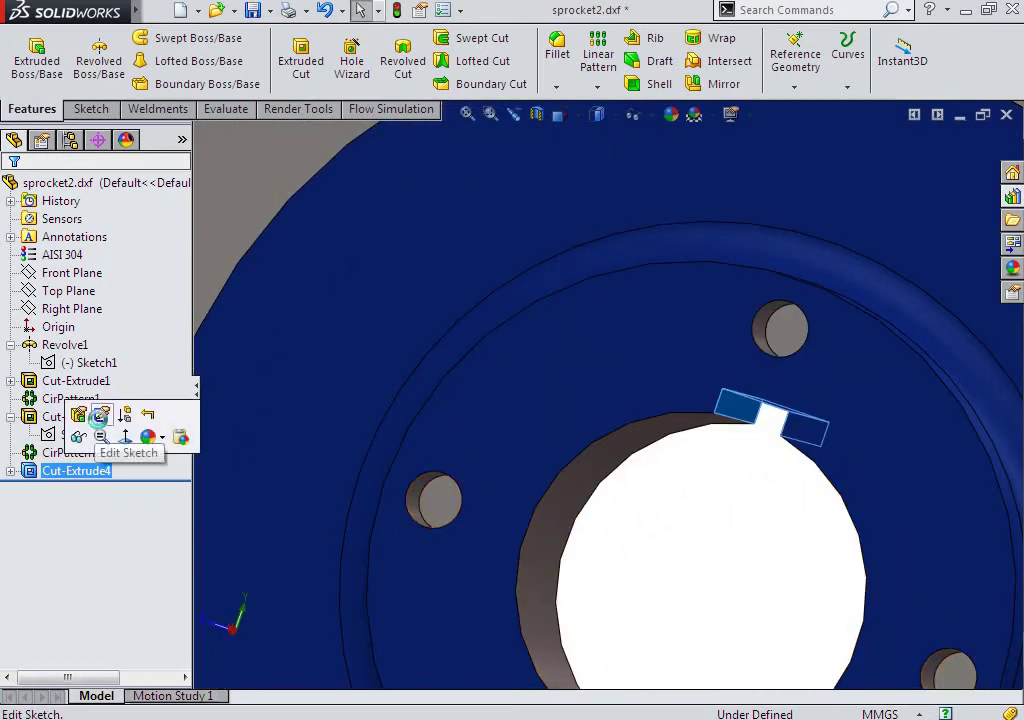
{"action": "left_click", "coordinate": [99, 418]}
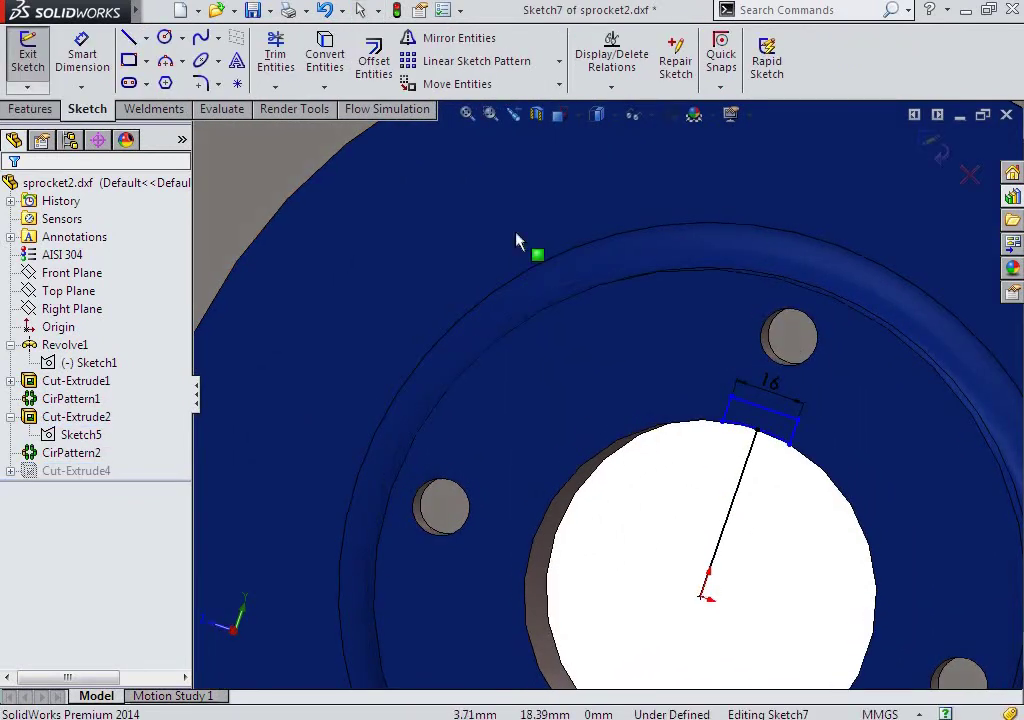
{"action": "left_click", "coordinate": [559, 61]}
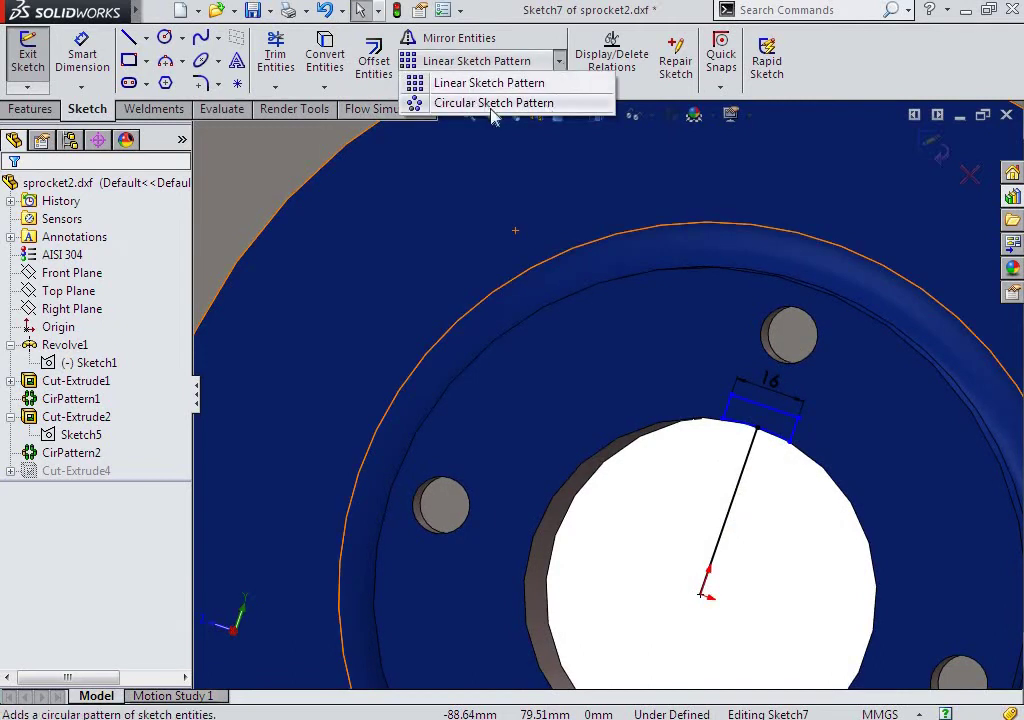
{"action": "left_click", "coordinate": [491, 106]}
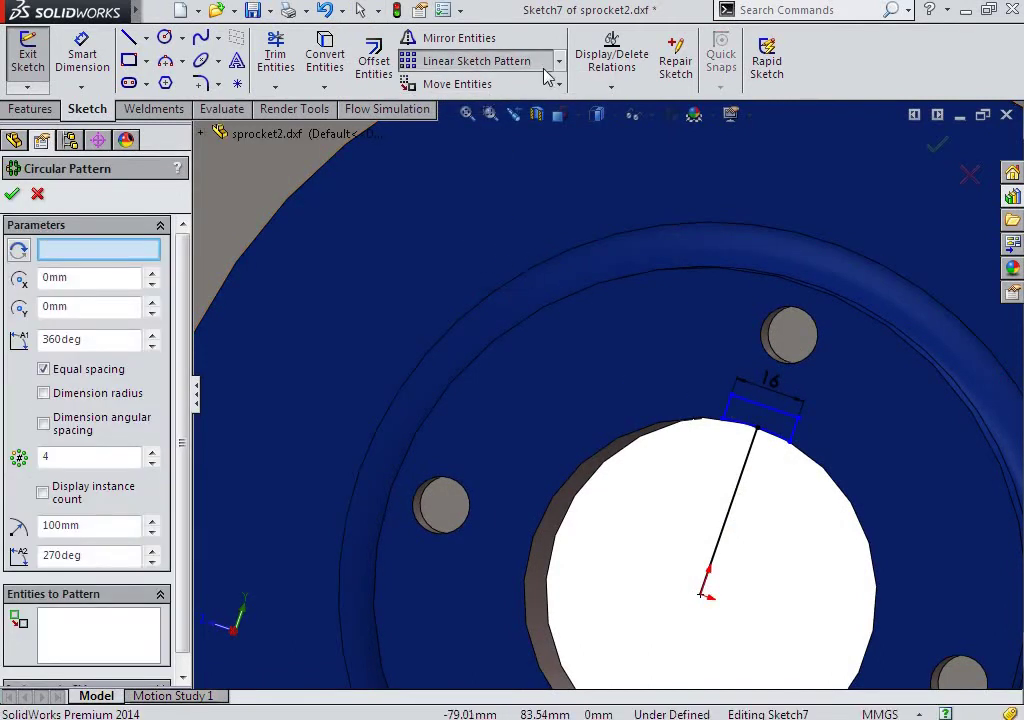
{"action": "left_click", "coordinate": [559, 61]}
{"action": "left_click", "coordinate": [559, 85]}
{"action": "left_click", "coordinate": [559, 85]}
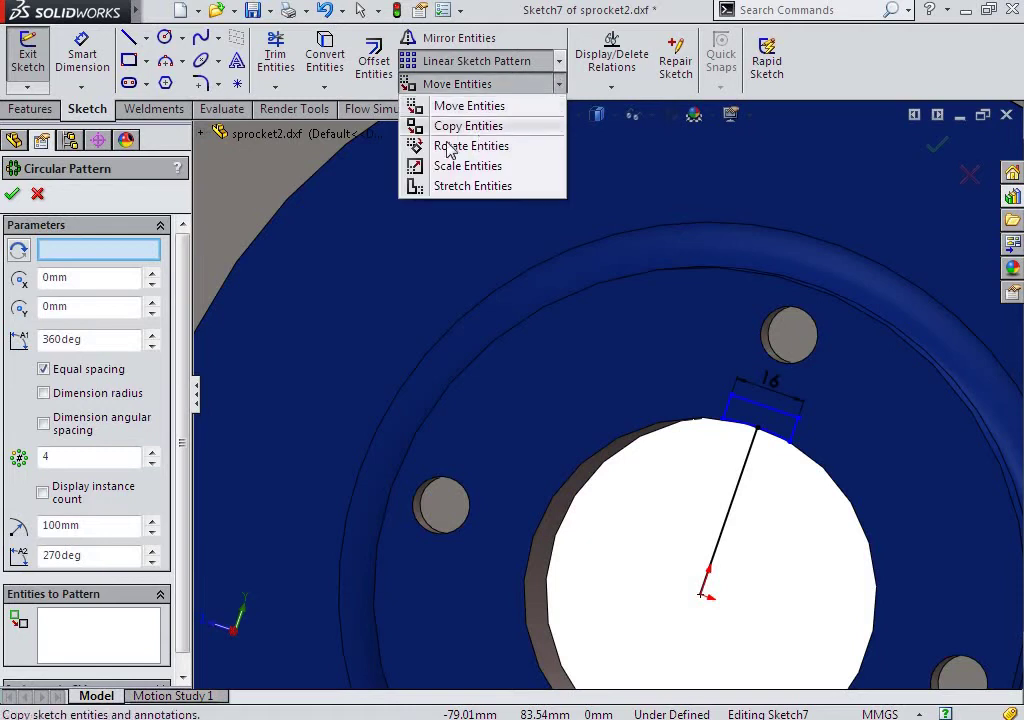
{"action": "left_click", "coordinate": [449, 146]}
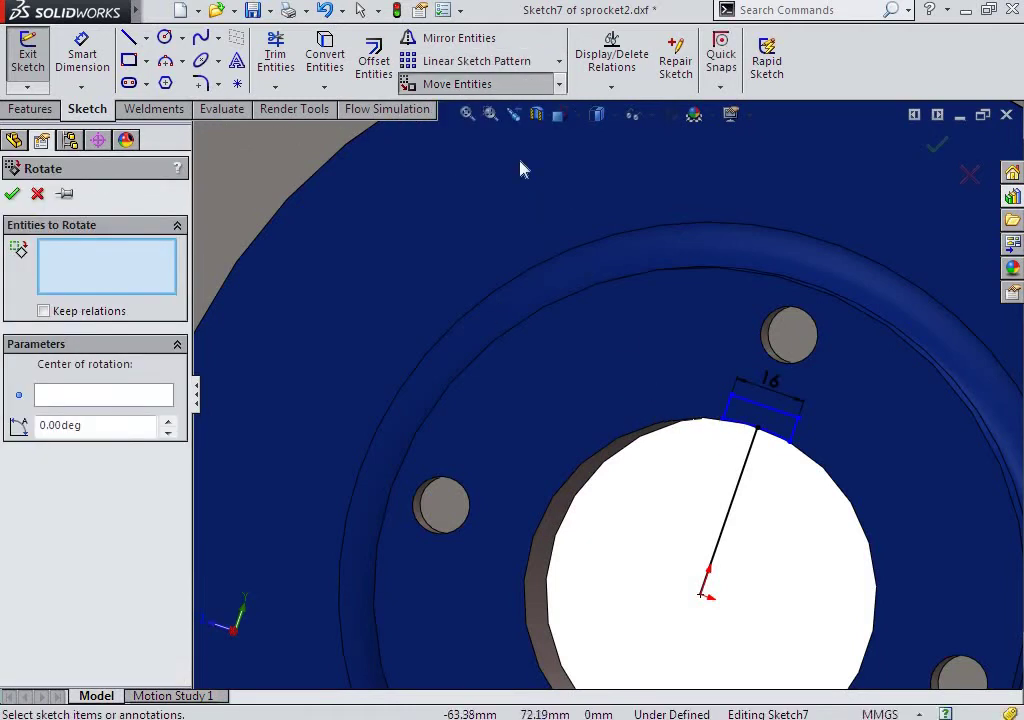
Rotate the keyway rectangle lines 45° about the bore centre.
{"action": "left_click_drag", "start_coordinate": [720, 368], "coordinate": [832, 360]}
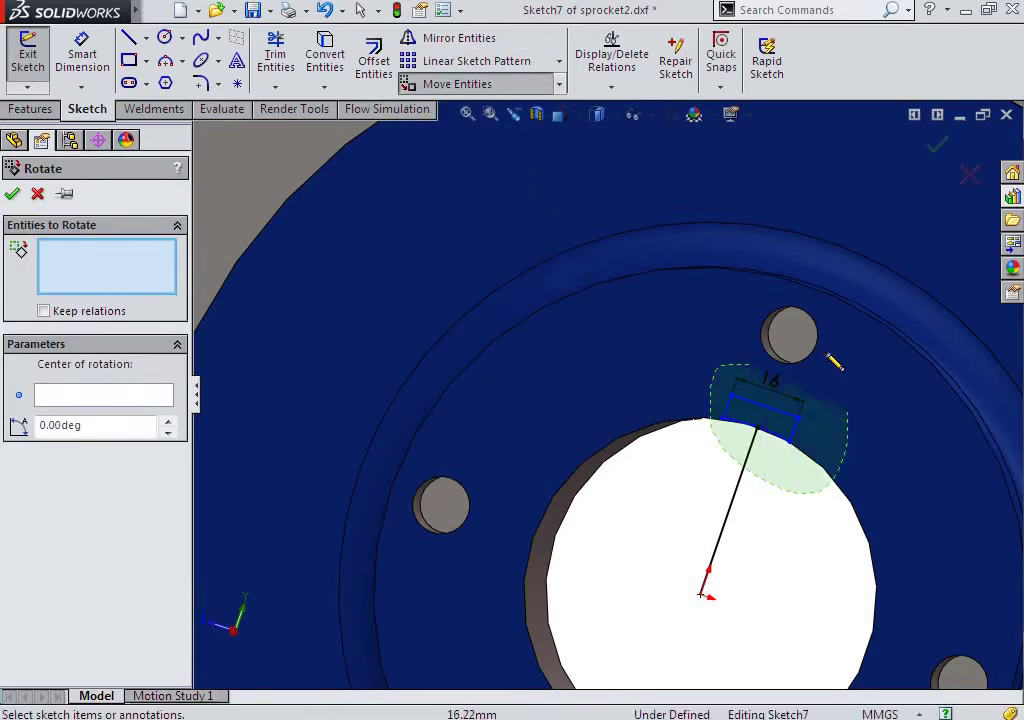
{"action": "left_click", "coordinate": [65, 402]}
{"action": "left_click", "coordinate": [704, 596]}
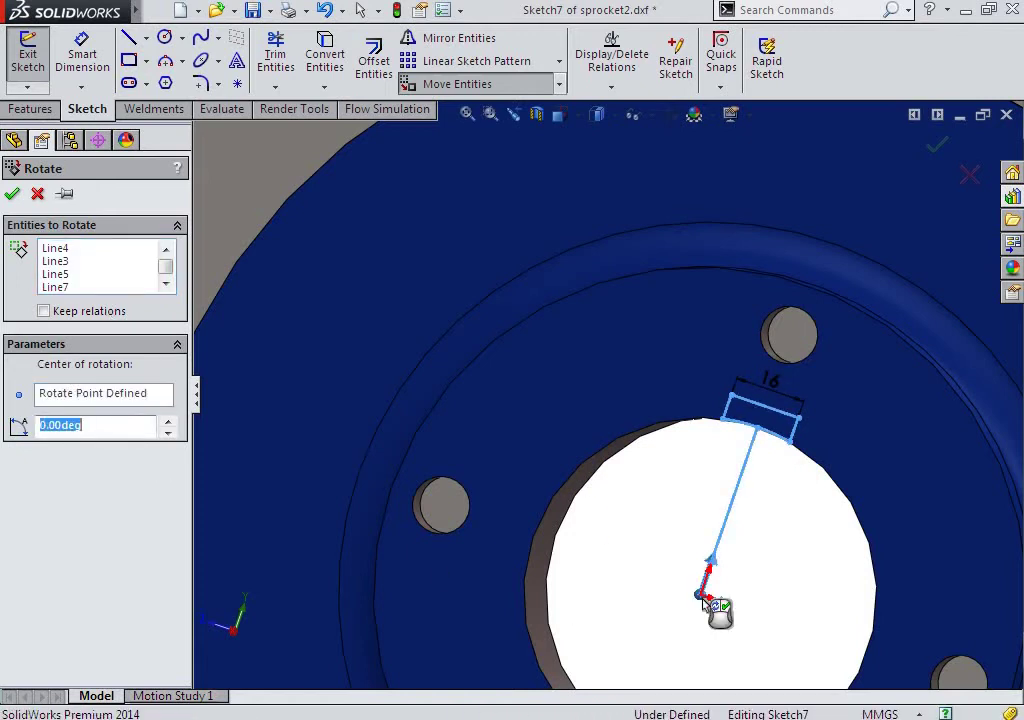
{"action": "left_click", "coordinate": [168, 423]}
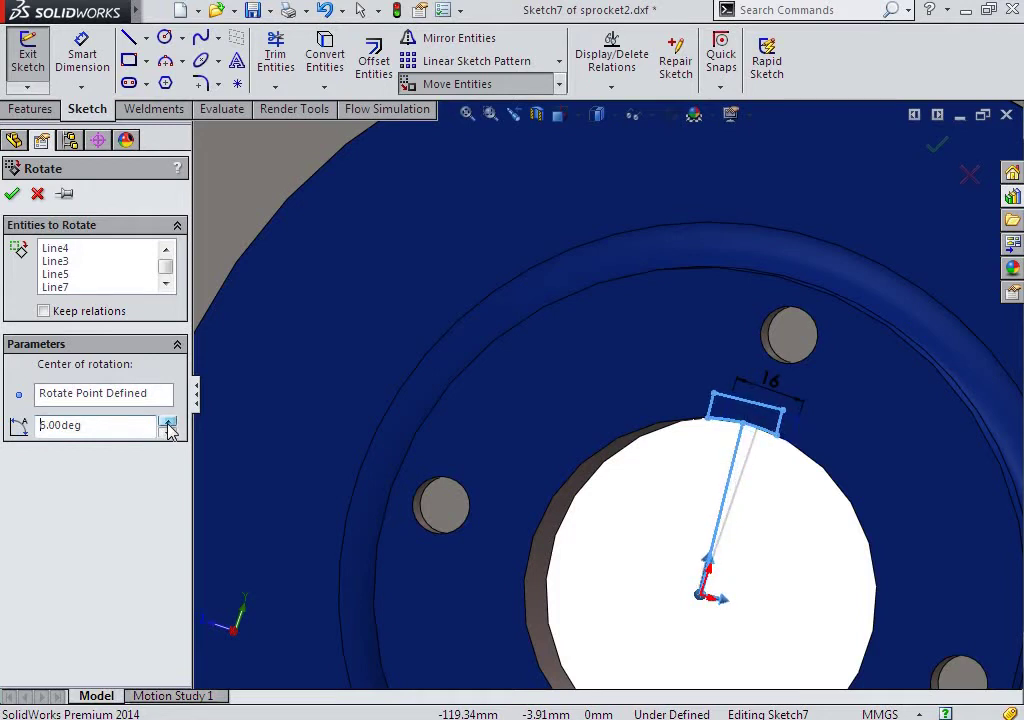
{"action": "double_click", "coordinate": [168, 423]}
{"action": "type", "text": "45"}
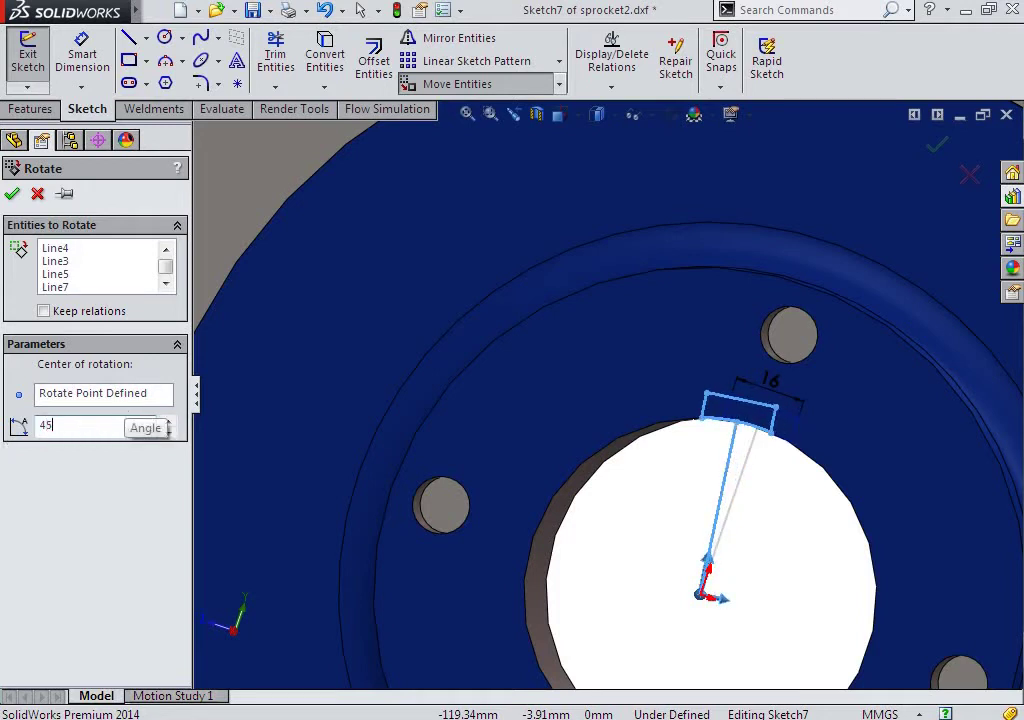
{"action": "key", "text": "Return"}
{"action": "left_click", "coordinate": [14, 195]}
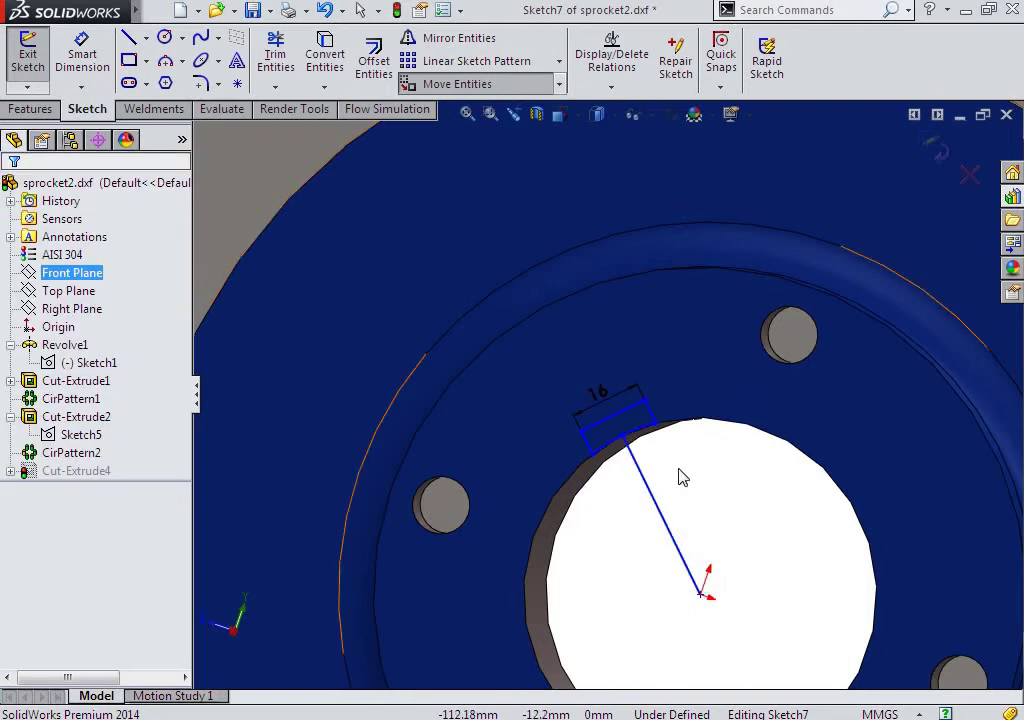
Exit the sketch to rebuild the cut and view the sprocket from the Right.
{"action": "left_click", "coordinate": [934, 155]}
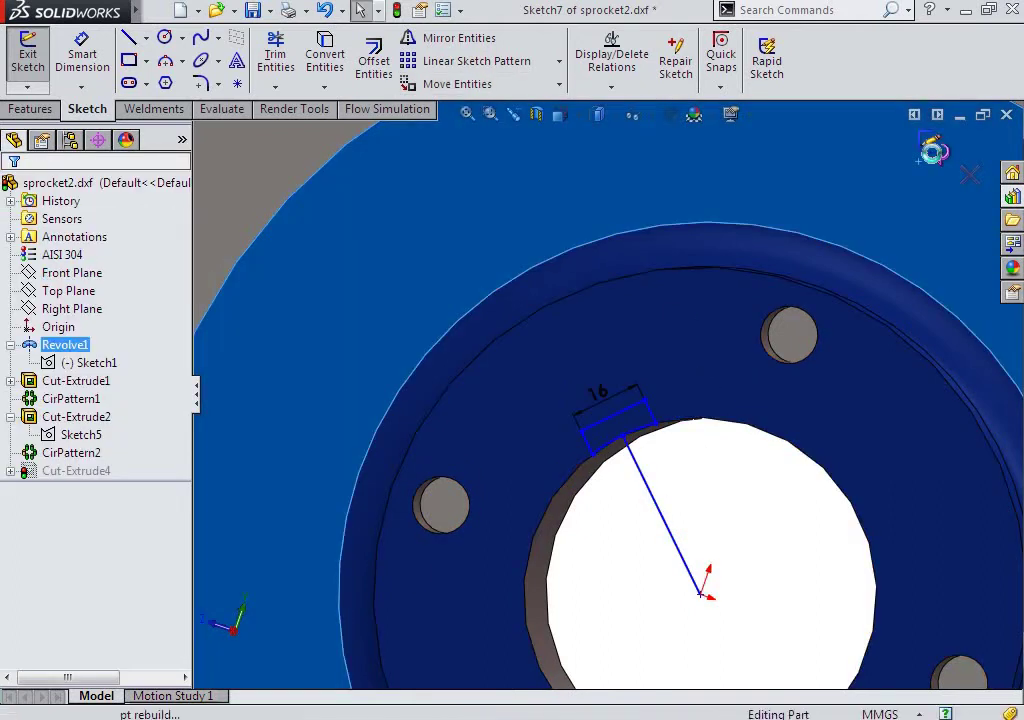
{"action": "scroll", "coordinate": [647, 553], "scroll_direction": "up", "scroll_amount": 2}
{"action": "scroll", "coordinate": [651, 553], "scroll_direction": "up", "scroll_amount": 2}
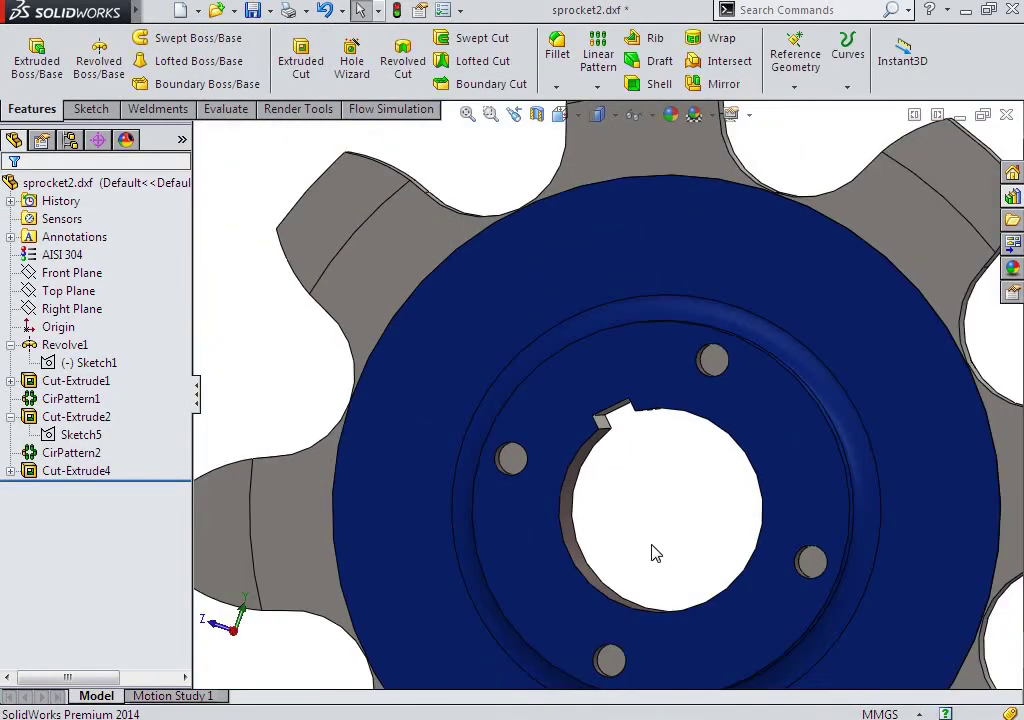
{"action": "key", "text": "space"}
{"action": "left_click", "coordinate": [686, 424]}
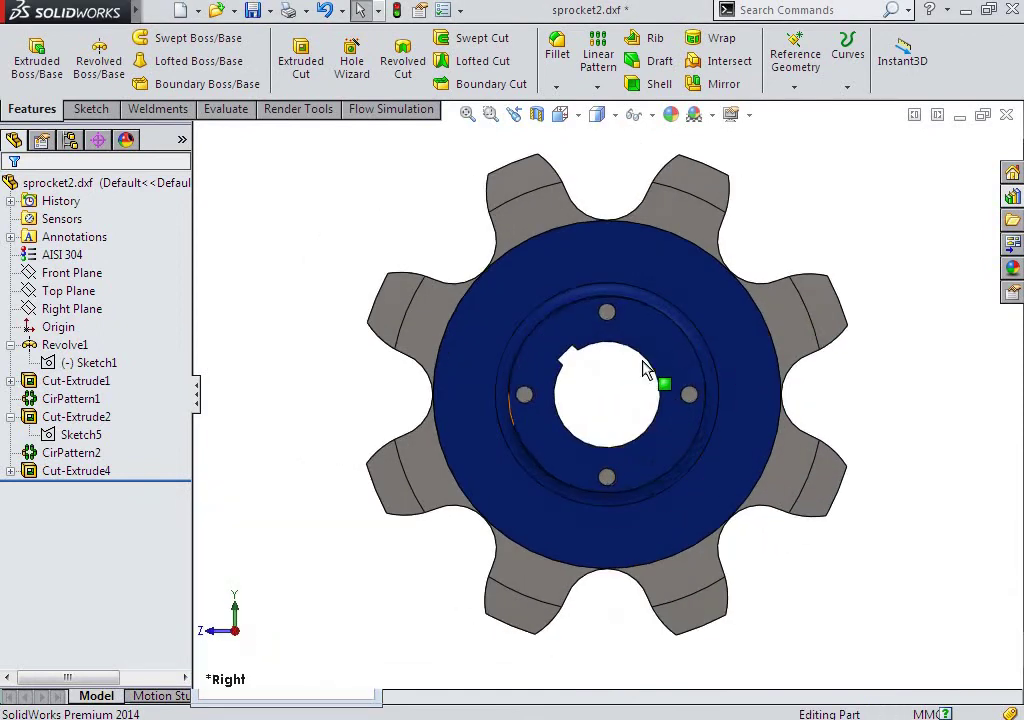
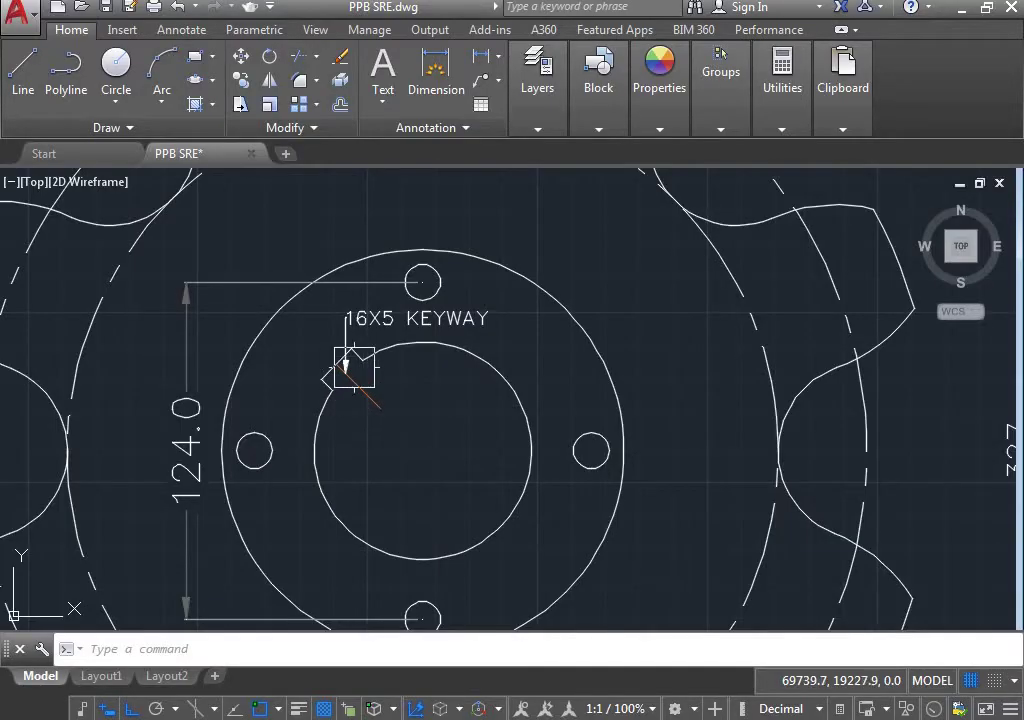
Bring up the AutoCAD drawing PPB SRE.dwg showing the sprocket's 16X5 keyway.
{"action": "scroll", "coordinate": [354, 367], "scroll_direction": "down", "scroll_amount": 5}
Colour the bolted hub block orange 205,105,40.
{"action": "scroll", "coordinate": [400, 390], "scroll_direction": "up", "scroll_amount": 1}
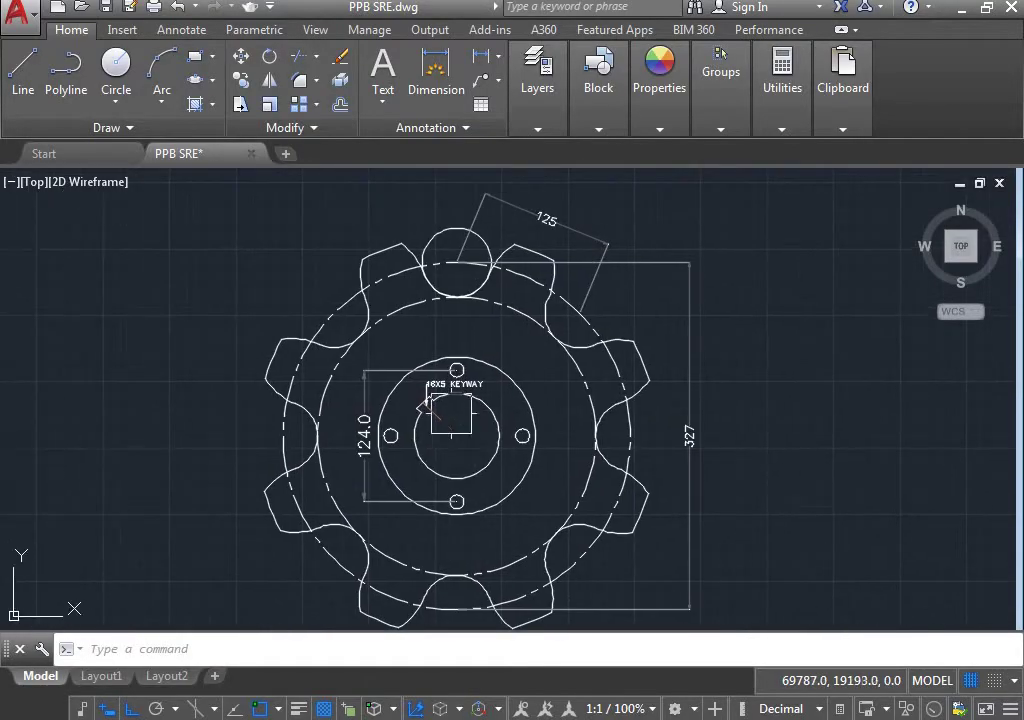
{"action": "scroll", "coordinate": [443, 408], "scroll_direction": "up", "scroll_amount": 3}
{"action": "scroll", "coordinate": [436, 443], "scroll_direction": "up", "scroll_amount": 4}
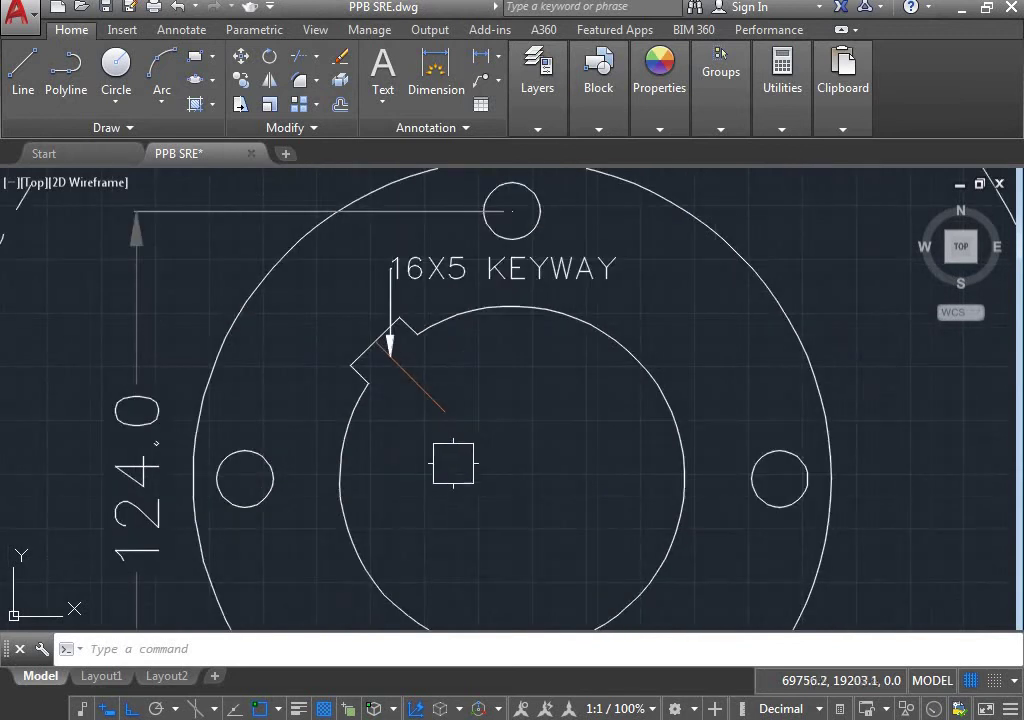
{"action": "scroll", "coordinate": [503, 455], "scroll_direction": "down", "scroll_amount": 2}
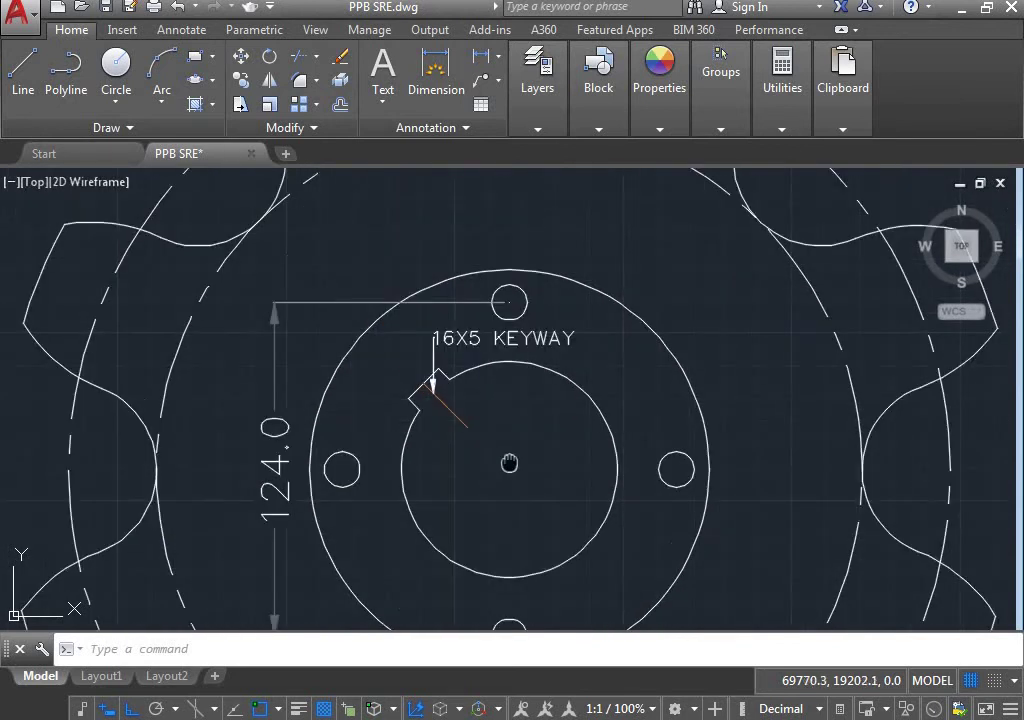
{"action": "scroll", "coordinate": [500, 456], "scroll_direction": "down", "scroll_amount": 3}
{"action": "middle_click_drag", "start_coordinate": [479, 457], "coordinate": [469, 451]}
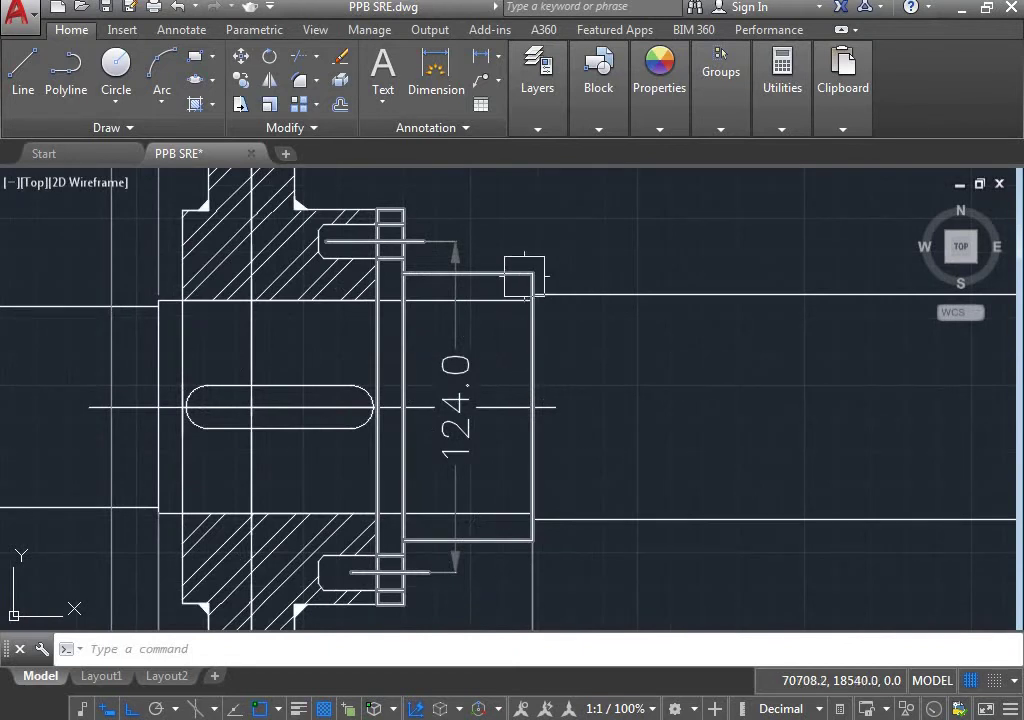
{"action": "left_click", "coordinate": [524, 277]}
{"action": "left_click", "coordinate": [677, 130]}
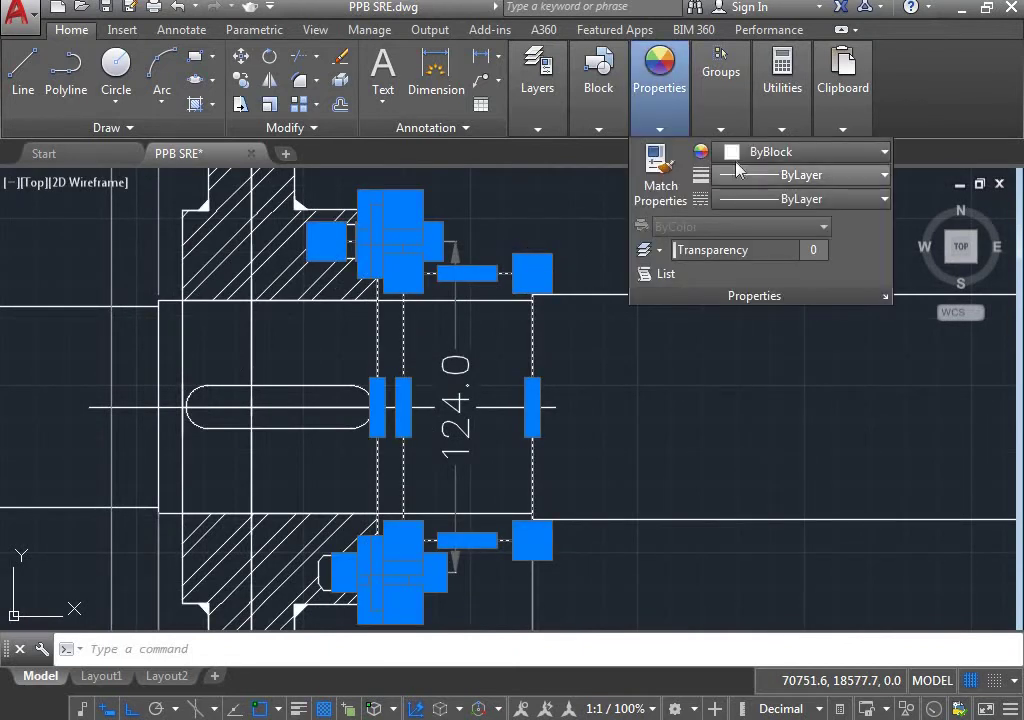
{"action": "left_click", "coordinate": [742, 153]}
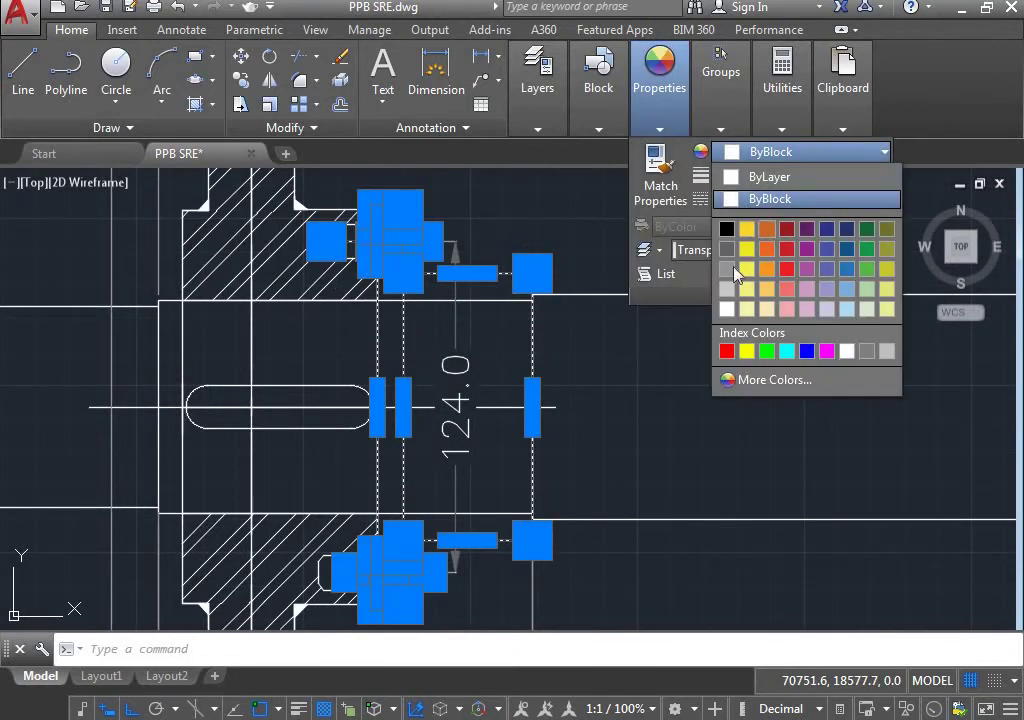
{"action": "left_click", "coordinate": [767, 228]}
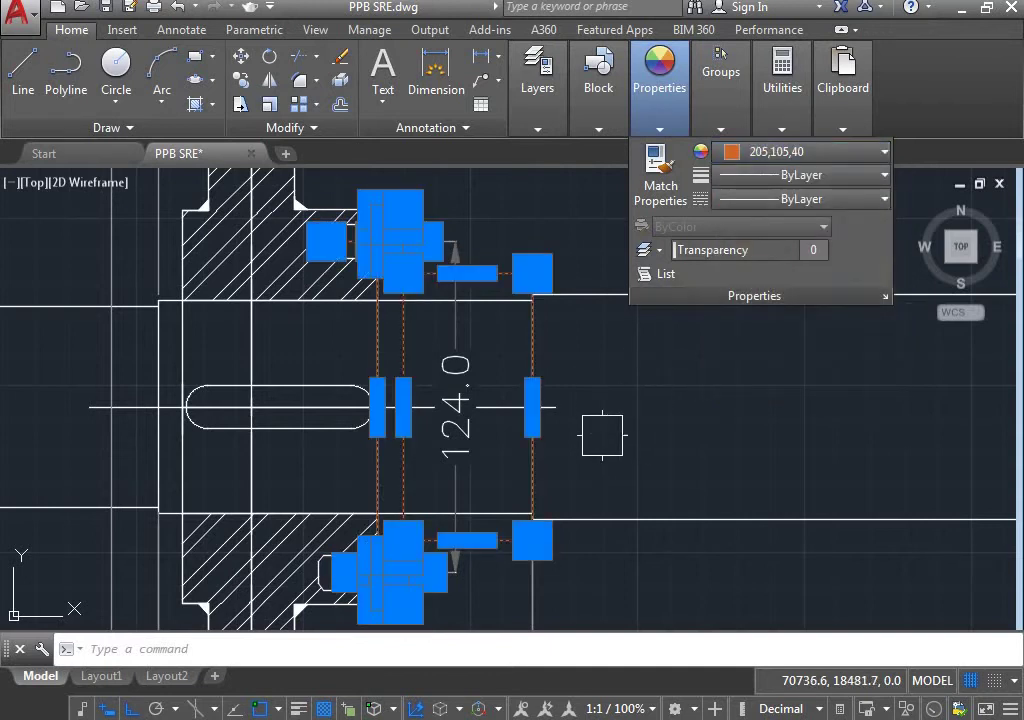
{"action": "key", "text": "Escape"}
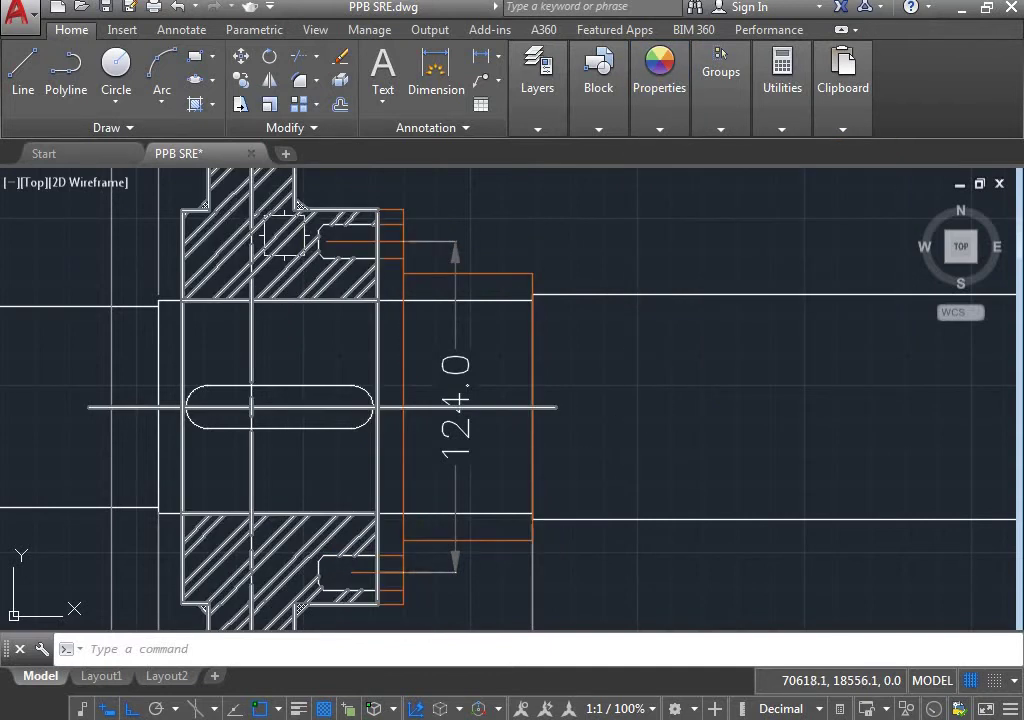
Colour the hatched sprocket section blue 69,84,165.
{"action": "left_click", "coordinate": [275, 180]}
{"action": "left_click", "coordinate": [706, 130]}
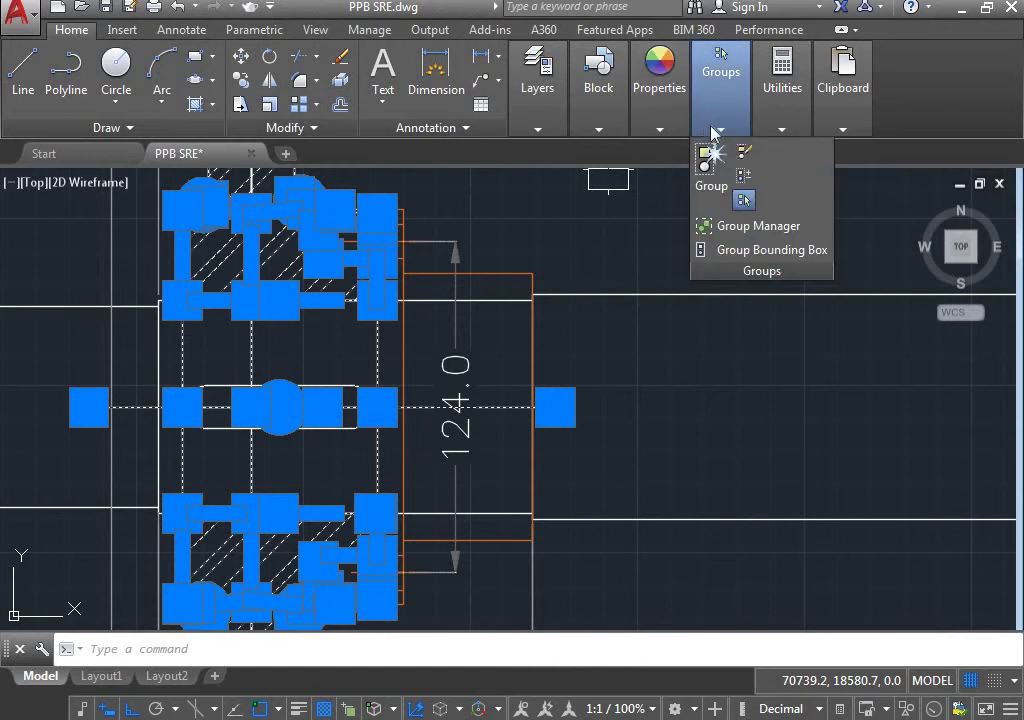
{"action": "left_click", "coordinate": [660, 128]}
{"action": "left_click", "coordinate": [768, 155]}
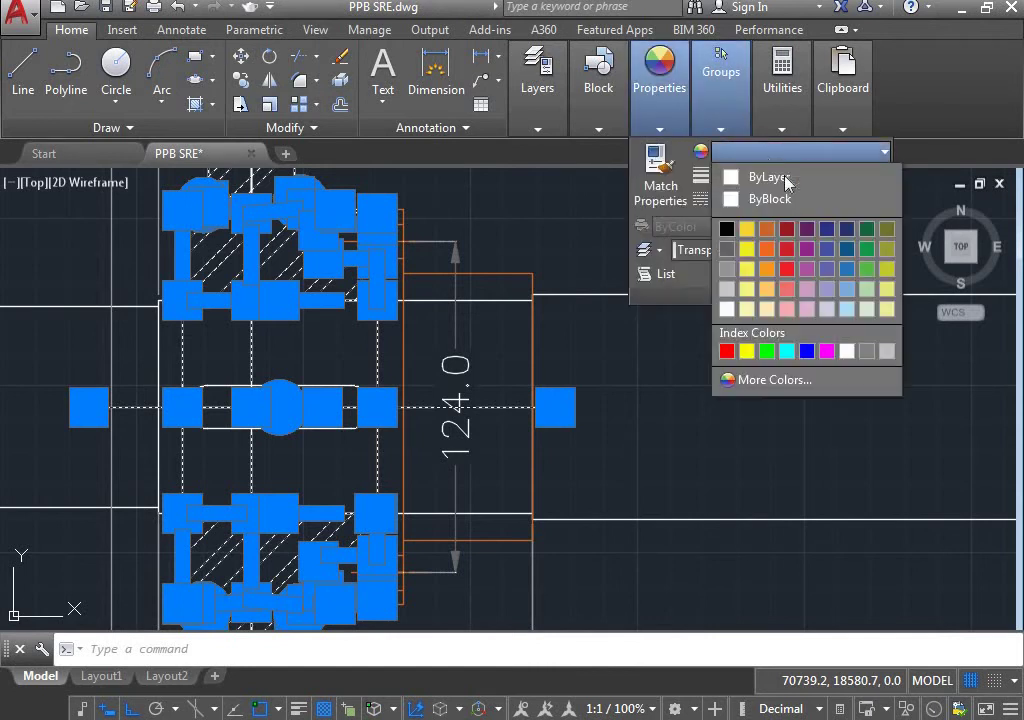
{"action": "left_click", "coordinate": [828, 258]}
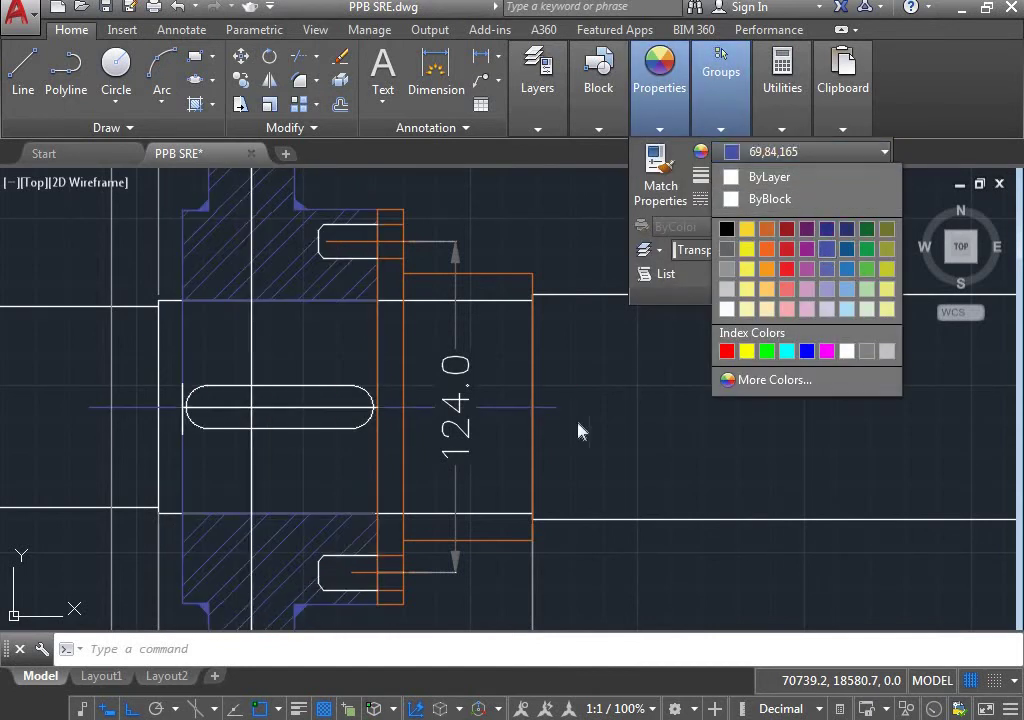
{"action": "key", "text": "Escape"}
Copy the orange hub outline to the clipboard.
{"action": "middle_click_drag", "start_coordinate": [632, 433], "coordinate": [688, 433]}
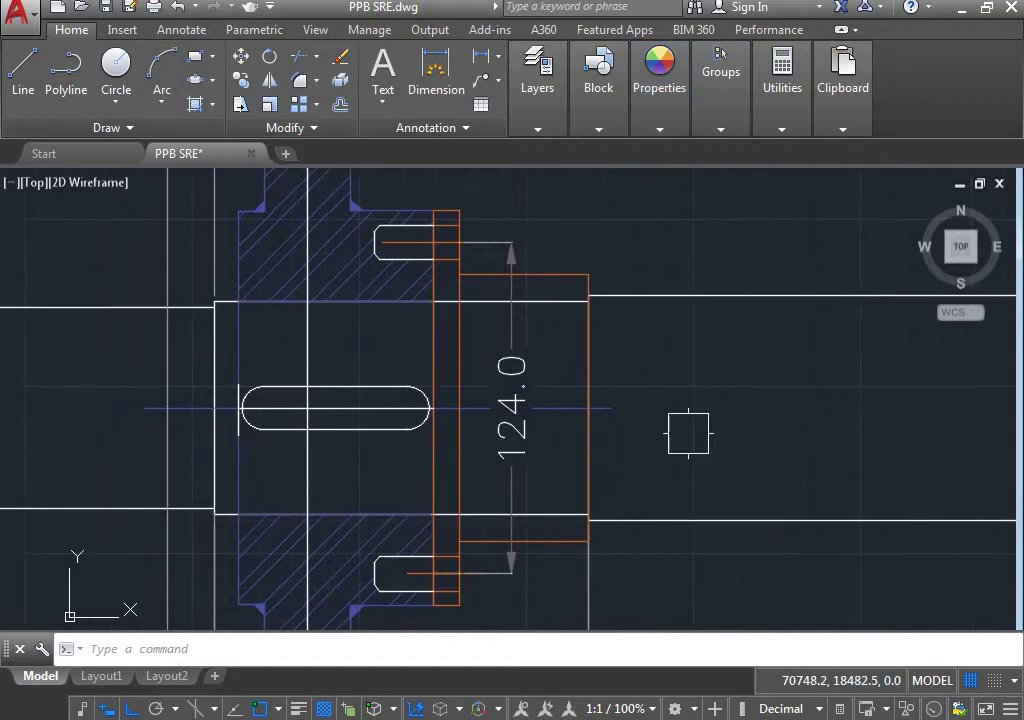
{"action": "scroll", "coordinate": [413, 240], "scroll_direction": "up", "scroll_amount": 6}
{"action": "scroll", "coordinate": [448, 350], "scroll_direction": "down", "scroll_amount": 1}
{"action": "scroll", "coordinate": [469, 398], "scroll_direction": "down", "scroll_amount": 2}
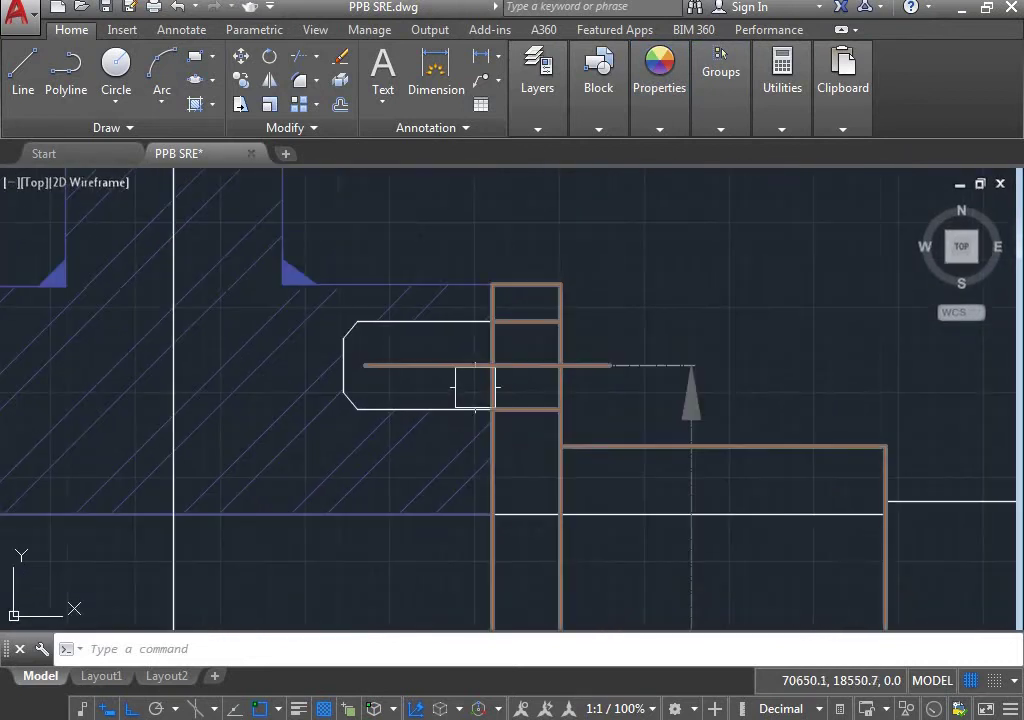
{"action": "scroll", "coordinate": [475, 384], "scroll_direction": "down", "scroll_amount": 2}
{"action": "left_click", "coordinate": [457, 331]}
{"action": "middle_click_drag", "start_coordinate": [526, 407], "coordinate": [430, 272]}
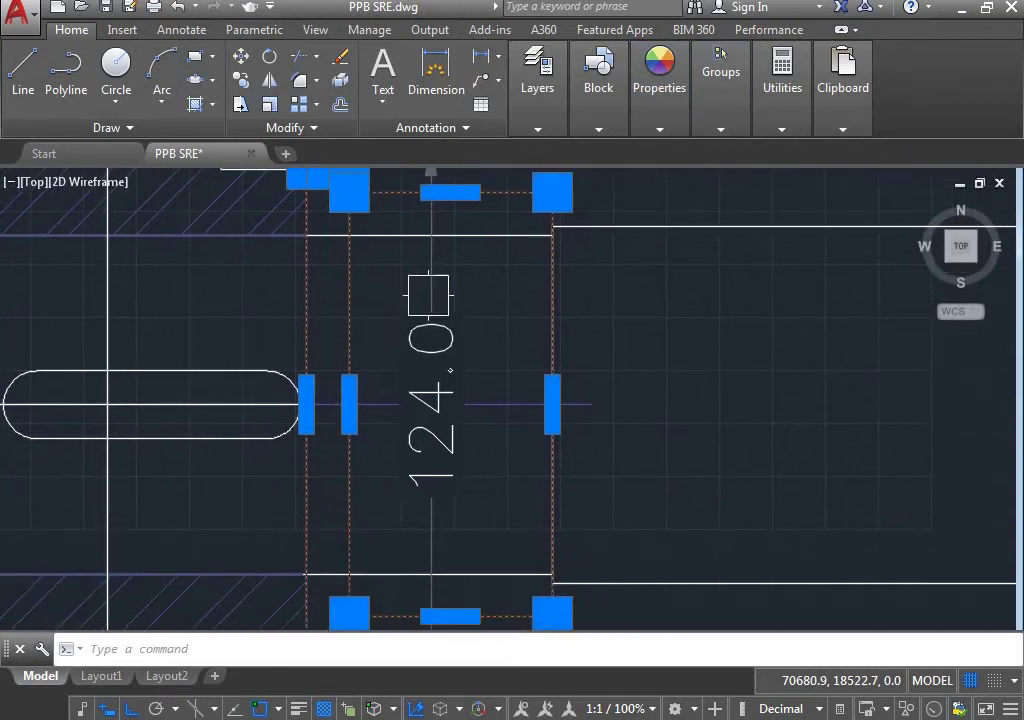
{"action": "left_click", "coordinate": [842, 128]}
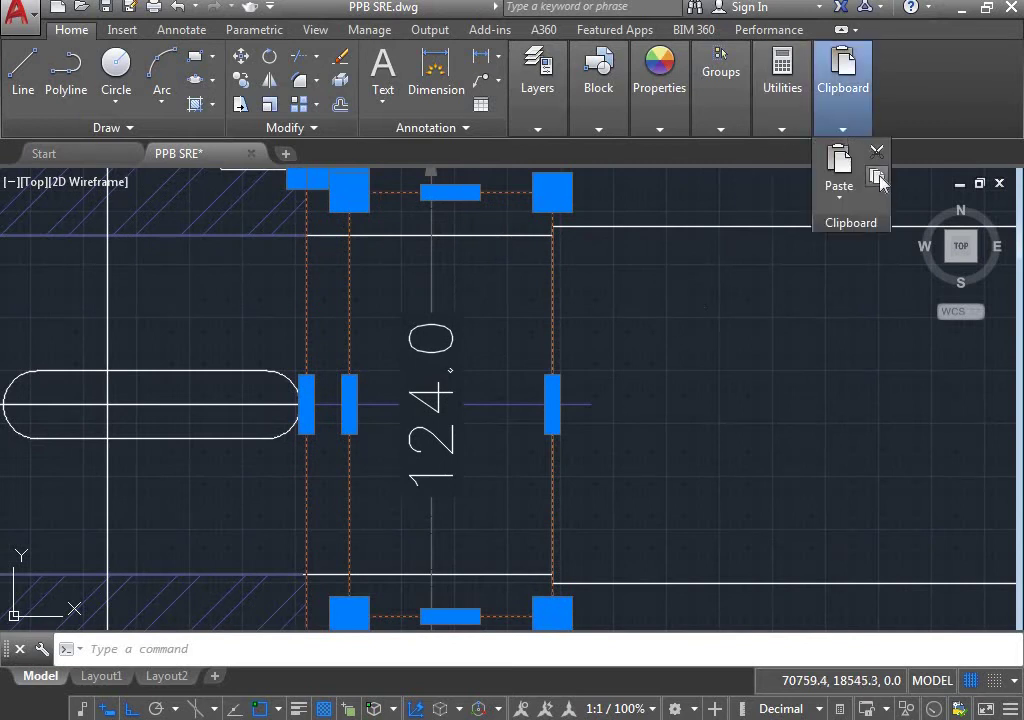
{"action": "left_click", "coordinate": [877, 177]}
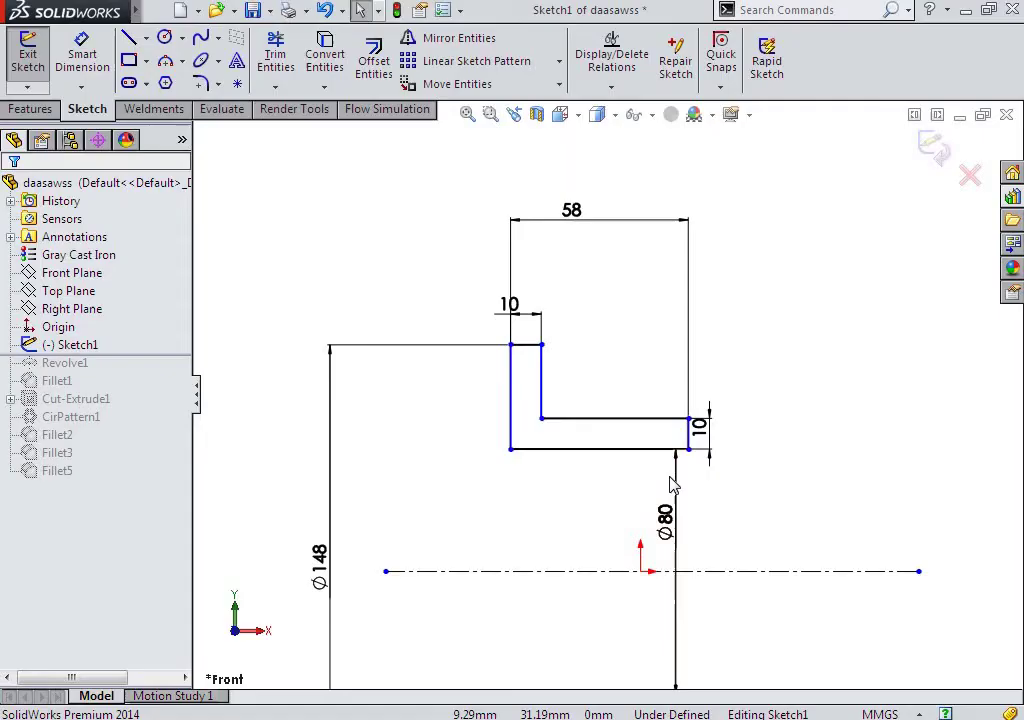
Place a 10 mm dimension on the profile step, move the 58 dimension down, and exit Sketch1.
{"action": "left_click", "coordinate": [707, 440]}
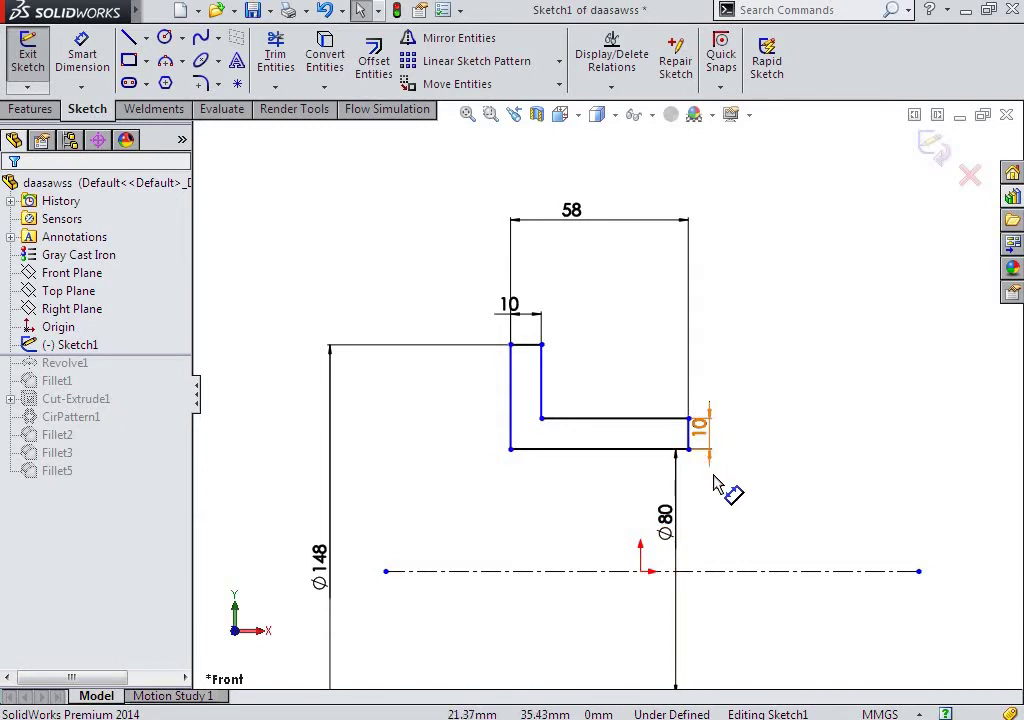
{"action": "left_click_drag", "start_coordinate": [708, 440], "coordinate": [724, 446]}
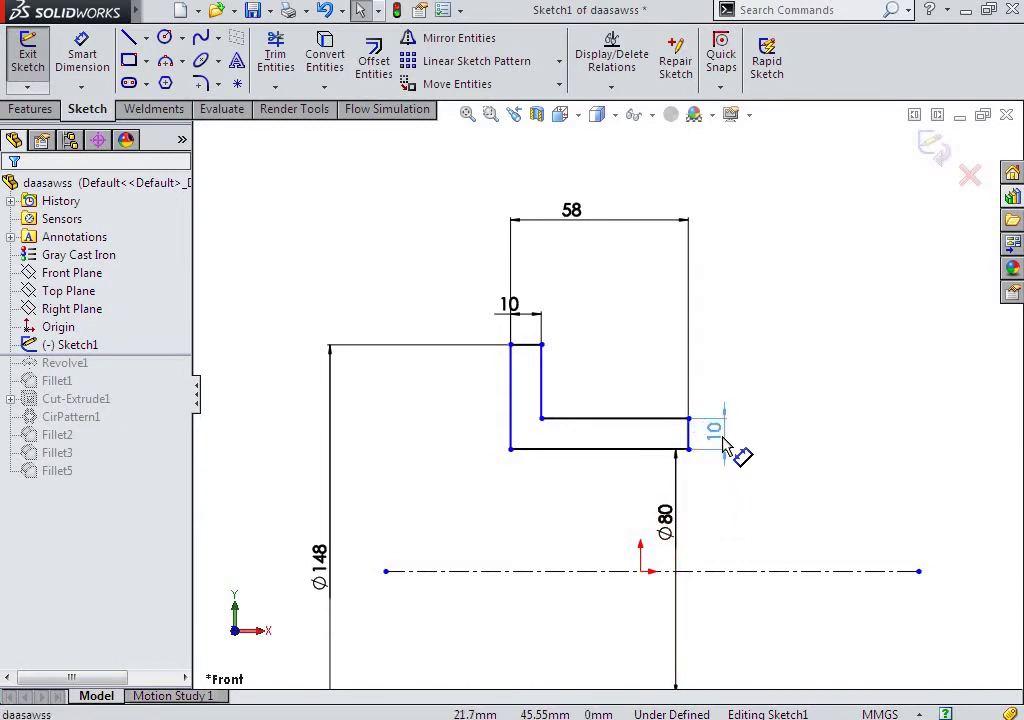
{"action": "left_click", "coordinate": [535, 316]}
{"action": "left_click_drag", "start_coordinate": [571, 226], "coordinate": [597, 388]}
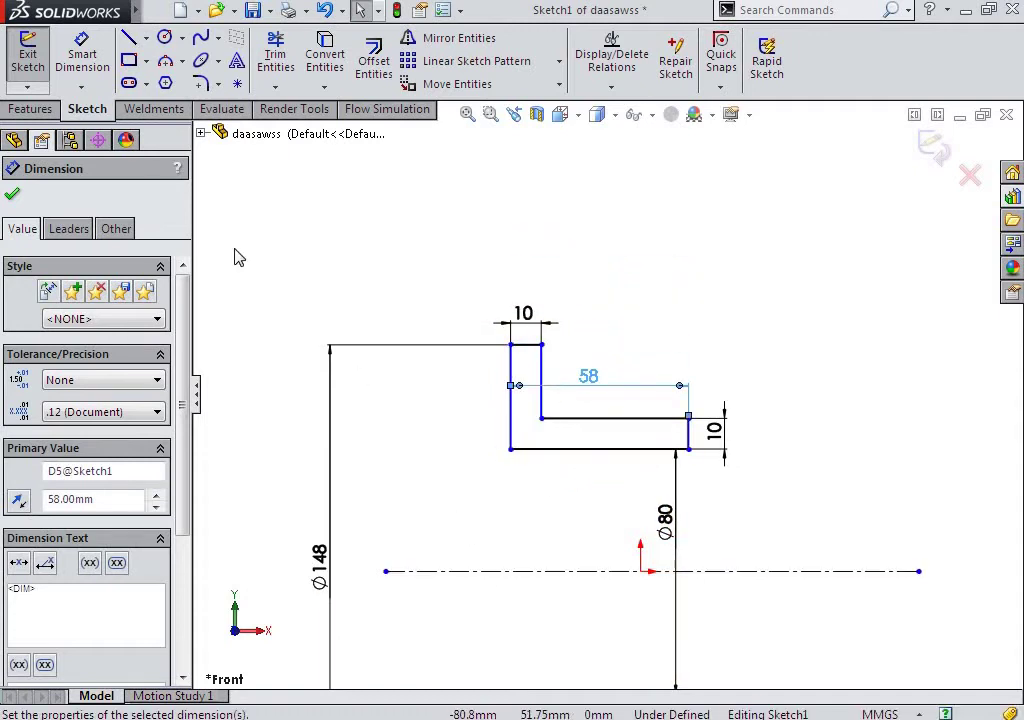
{"action": "left_click", "coordinate": [38, 112]}
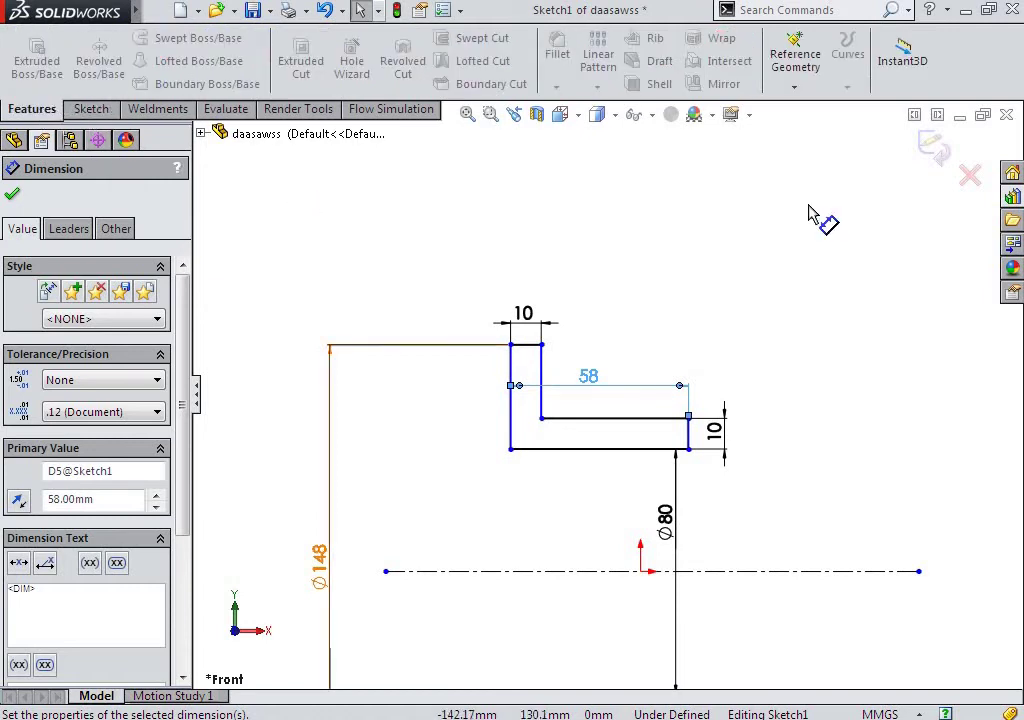
{"action": "left_click", "coordinate": [934, 148]}
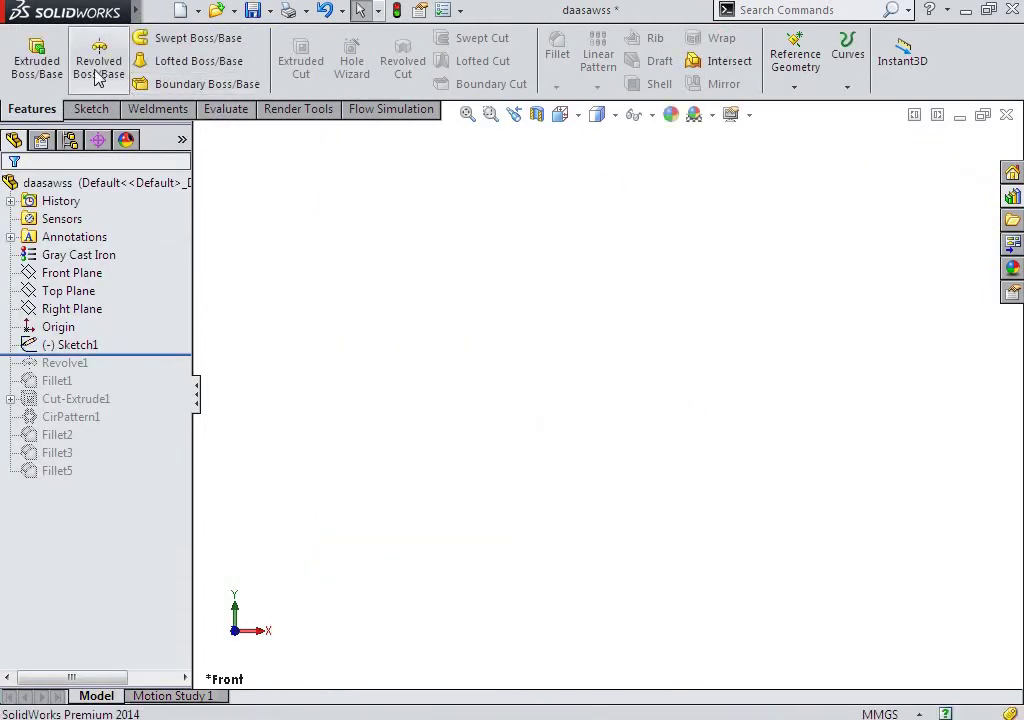
Revolve Sketch1's L-shaped profile region 360° into the flanged hub body Revolve2.
{"action": "left_click", "coordinate": [99, 62]}
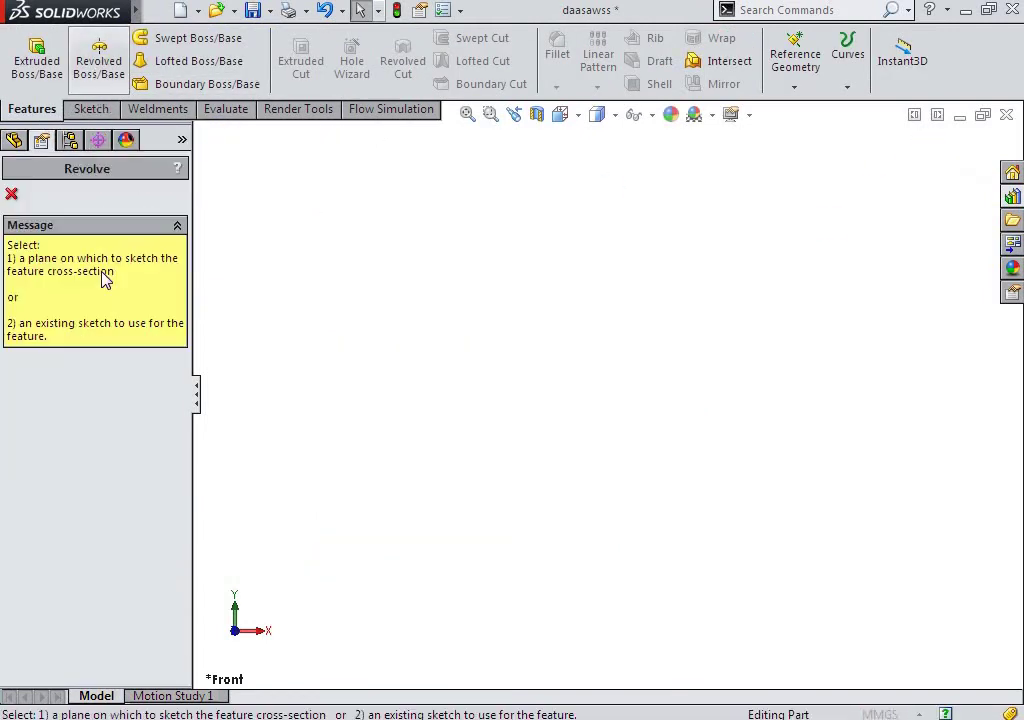
{"action": "left_click", "coordinate": [12, 197]}
{"action": "left_click", "coordinate": [80, 344]}
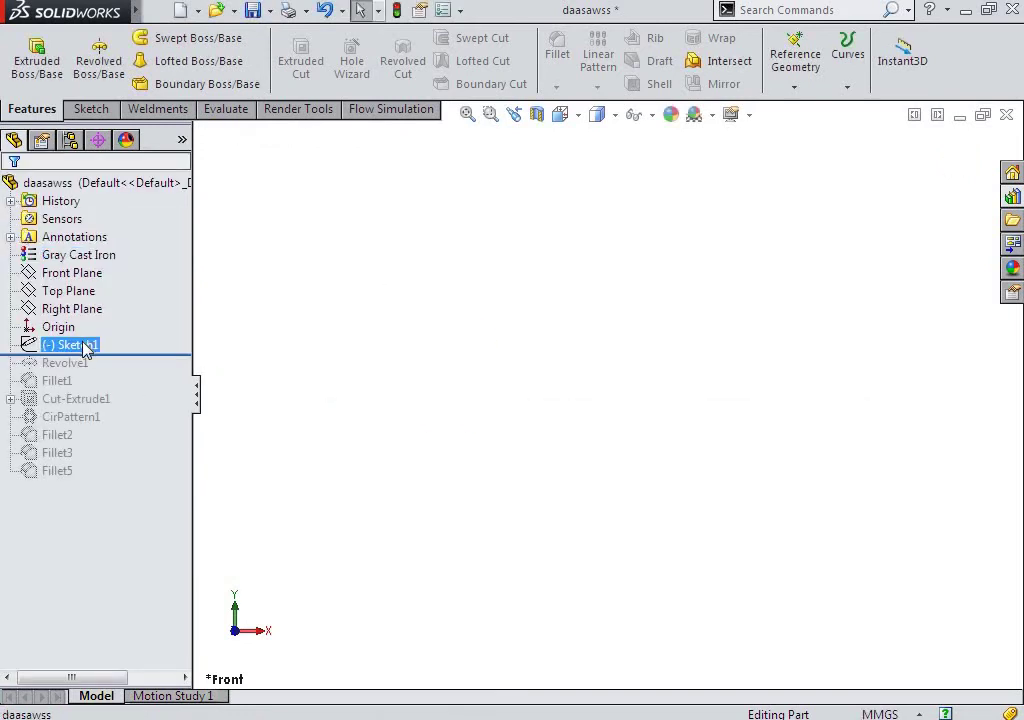
{"action": "left_click", "coordinate": [100, 55]}
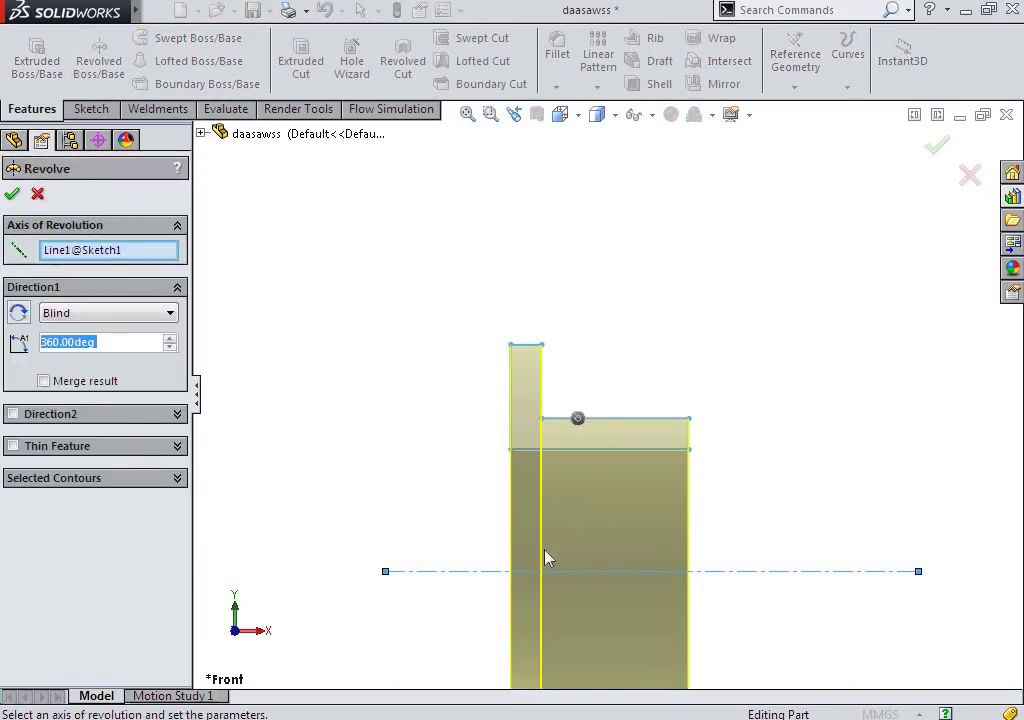
{"action": "mouse_move", "coordinate": [545, 558]}
{"action": "middle_mouse_down"}
{"action": "mouse_move", "coordinate": [533, 530]}
{"action": "mouse_move", "coordinate": [606, 542]}
{"action": "mouse_move", "coordinate": [601, 526]}
{"action": "mouse_move", "coordinate": [487, 541]}
{"action": "mouse_move", "coordinate": [545, 535]}
{"action": "middle_mouse_up"}
{"action": "left_click", "coordinate": [38, 195]}
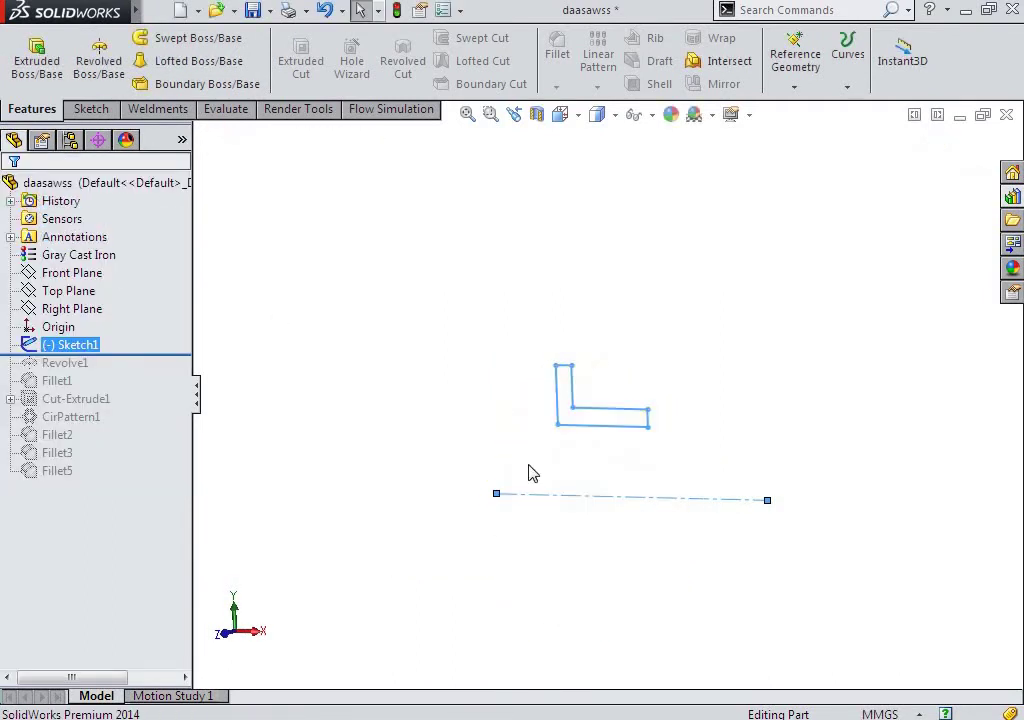
{"action": "left_click", "coordinate": [118, 80]}
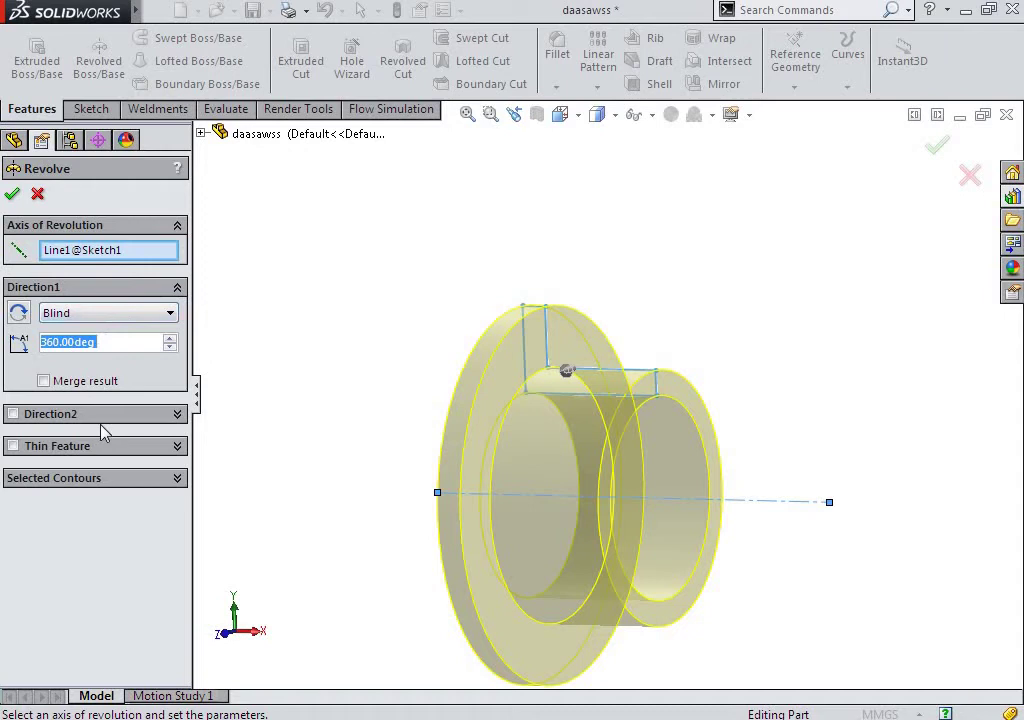
{"action": "left_click", "coordinate": [99, 479]}
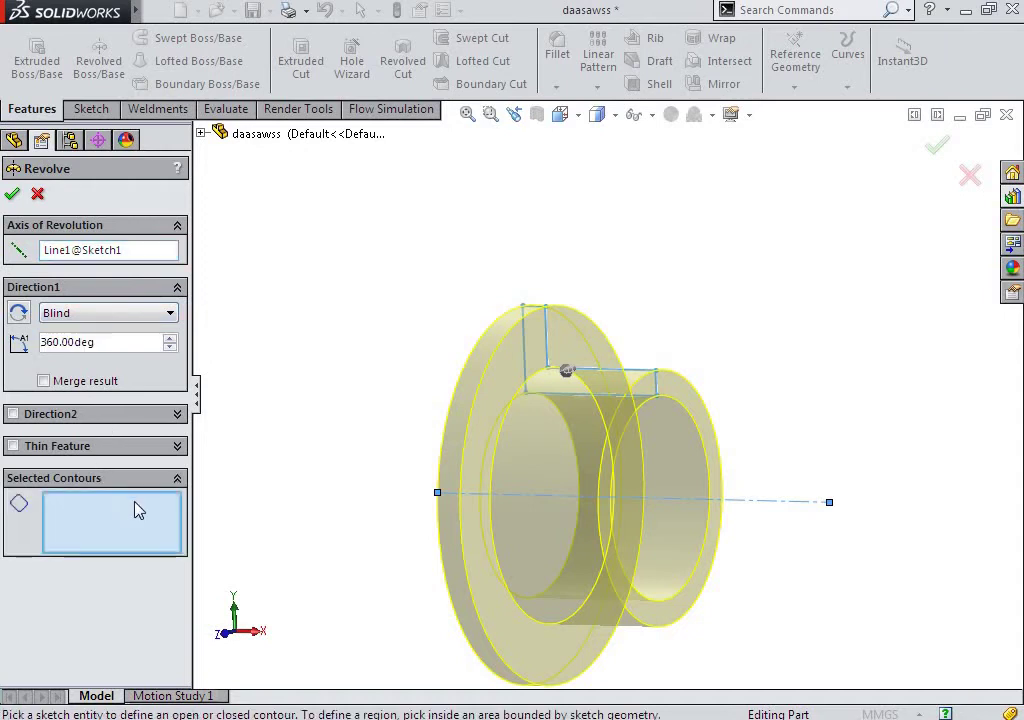
{"action": "left_click", "coordinate": [610, 388]}
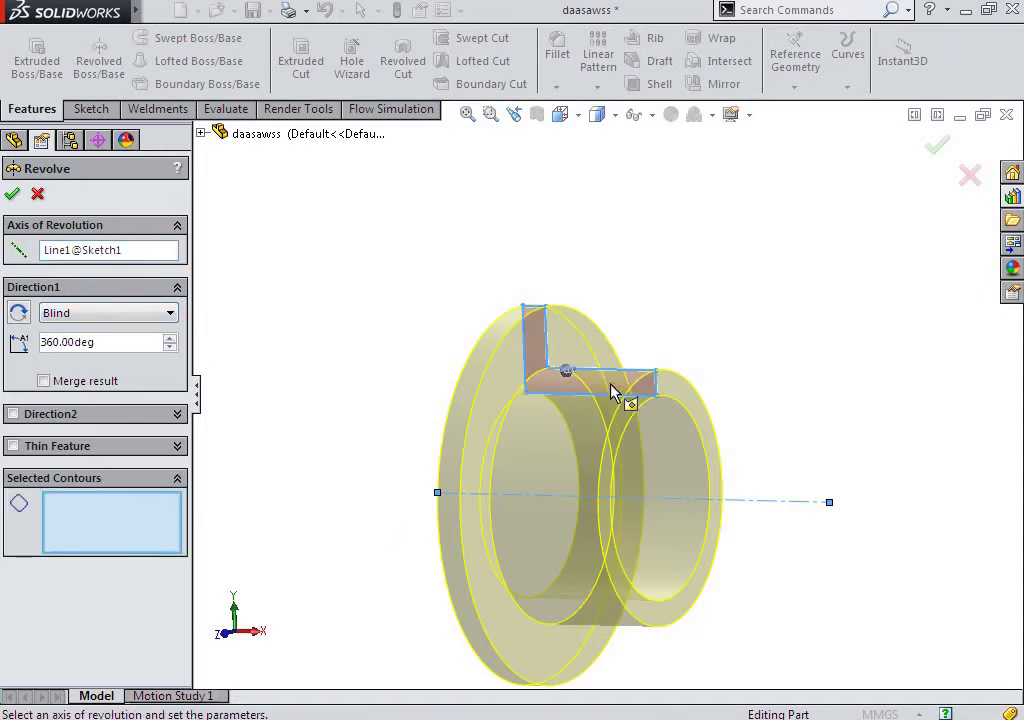
{"action": "left_click", "coordinate": [13, 196]}
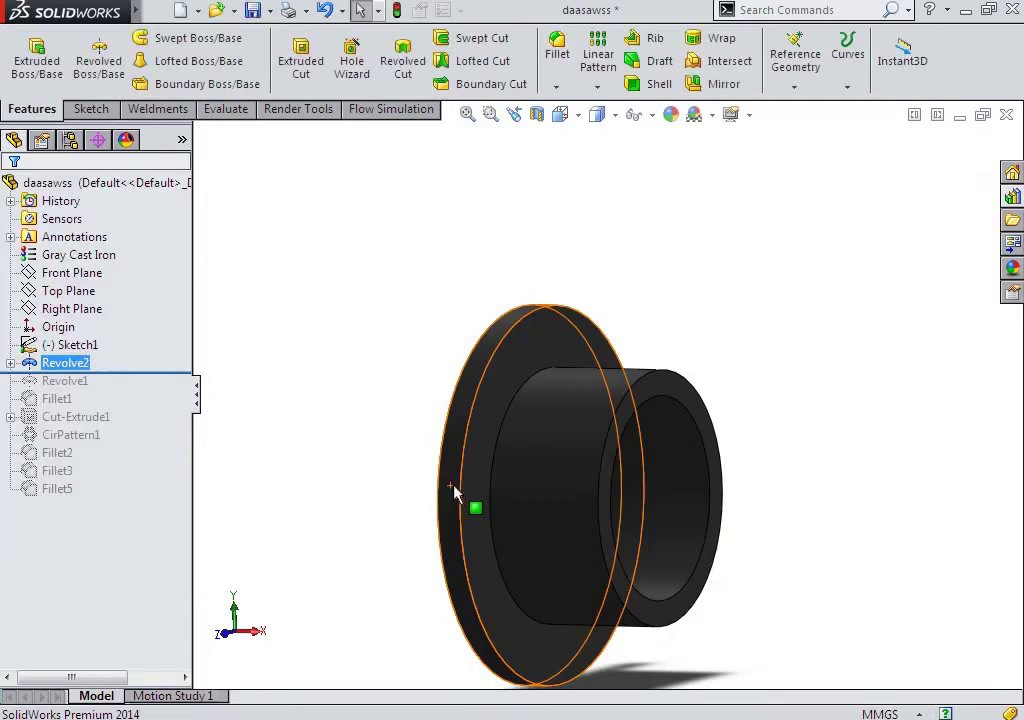
Delete the hub's old Fillet6 feature.
{"action": "middle_click_drag", "start_coordinate": [501, 494], "coordinate": [469, 496]}
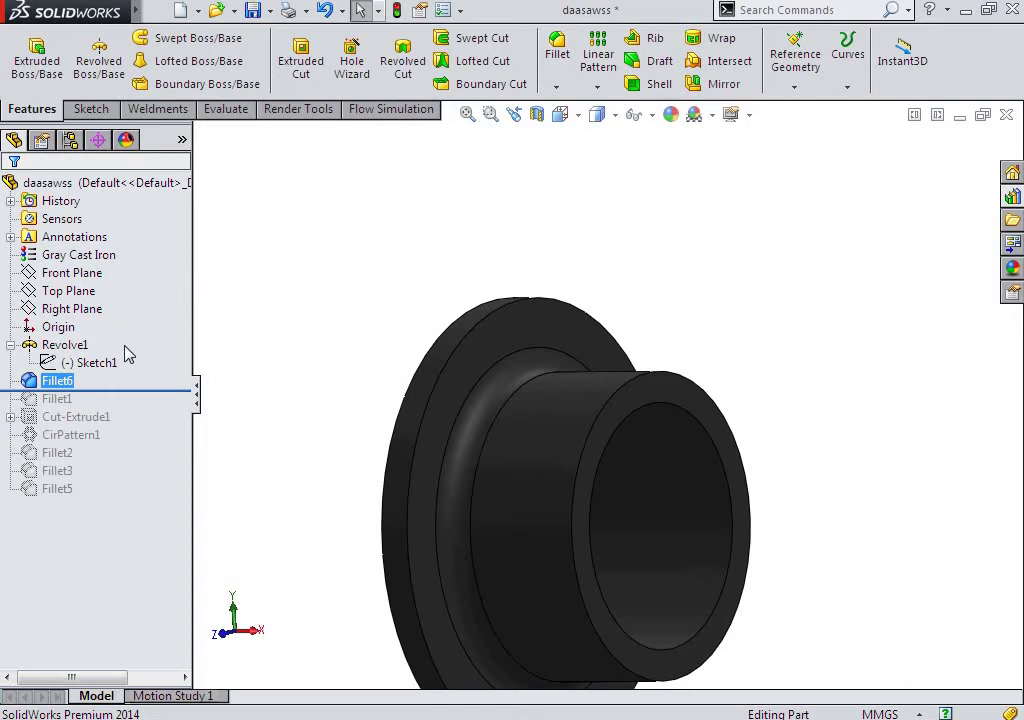
{"action": "right_click", "coordinate": [52, 382]}
{"action": "left_click", "coordinate": [94, 514]}
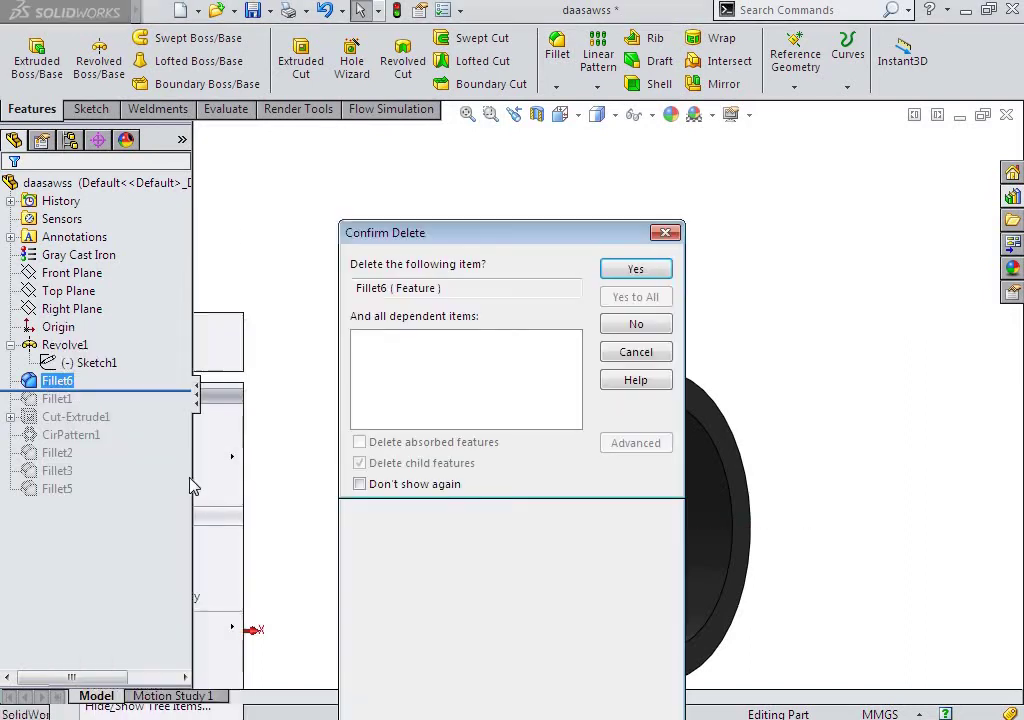
{"action": "left_click", "coordinate": [622, 274]}
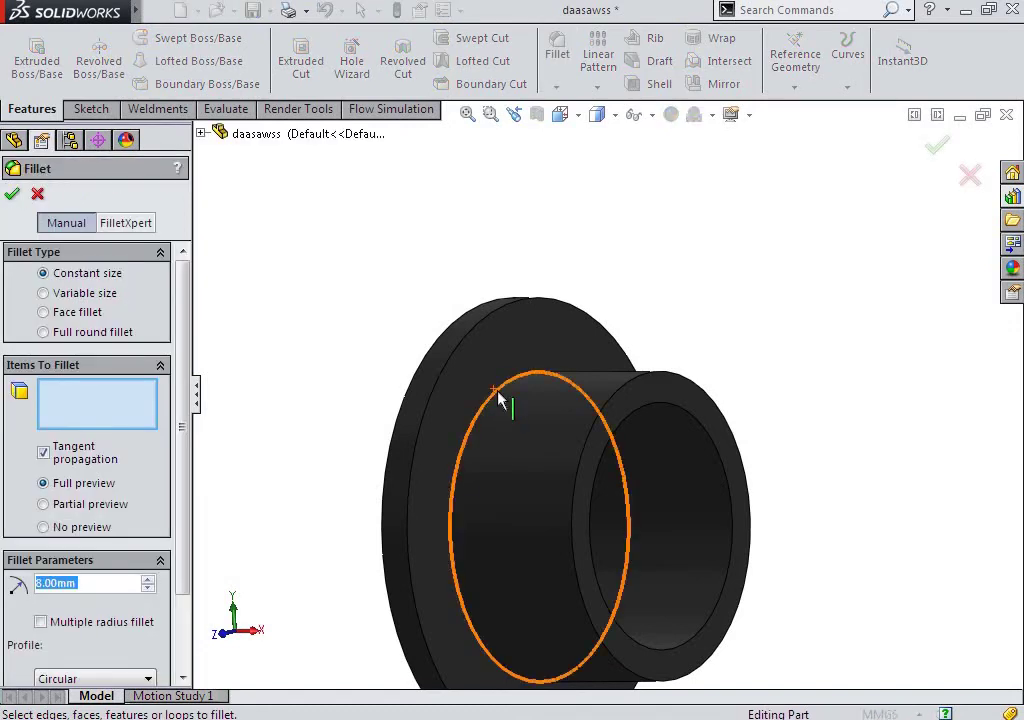
Add an 8 mm fillet on the boss-to-flange edge and roll forward past Cut-Extrude1.
{"action": "left_click", "coordinate": [499, 398]}
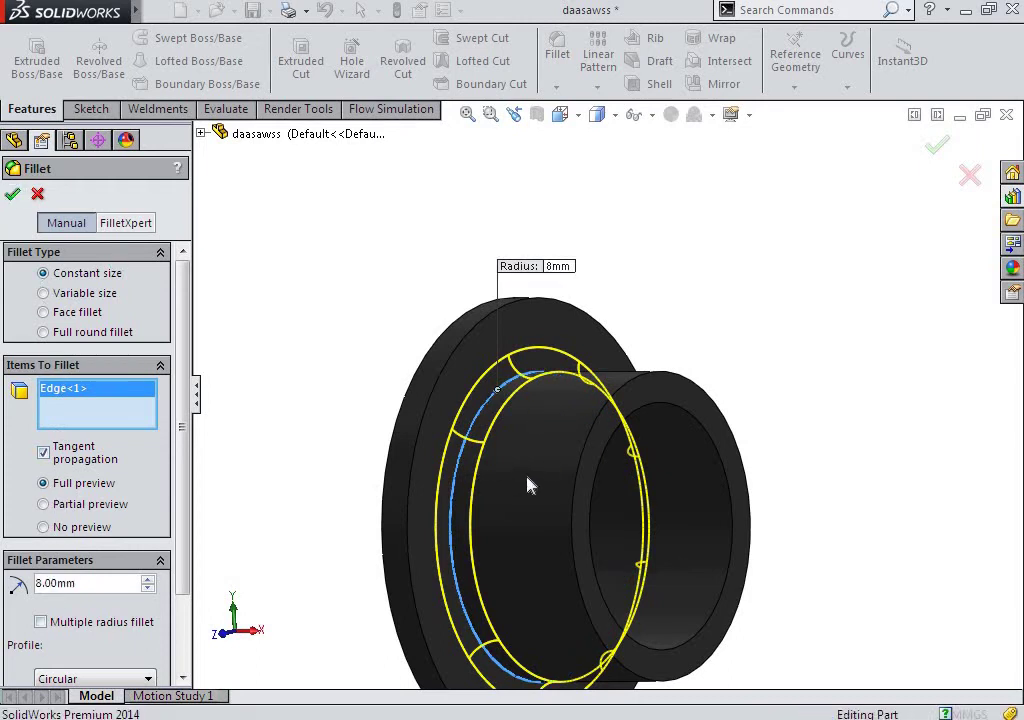
{"action": "key", "text": "Return"}
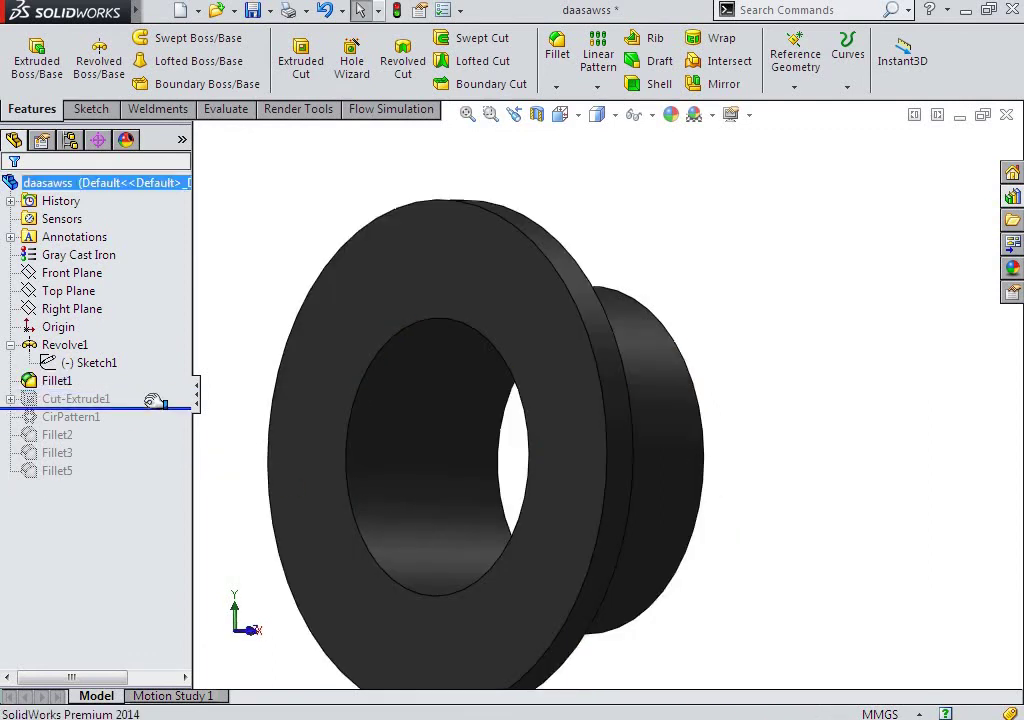
{"action": "left_click_drag", "start_coordinate": [155, 401], "coordinate": [155, 408]}
Roll the hub forward past Cut-Extrude1 and CirPattern1 to restore the bolt holes.
{"action": "mouse_move", "coordinate": [373, 480]}
{"action": "middle_mouse_down"}
{"action": "mouse_move", "coordinate": [229, 466]}
{"action": "mouse_move", "coordinate": [519, 342]}
{"action": "middle_mouse_up"}
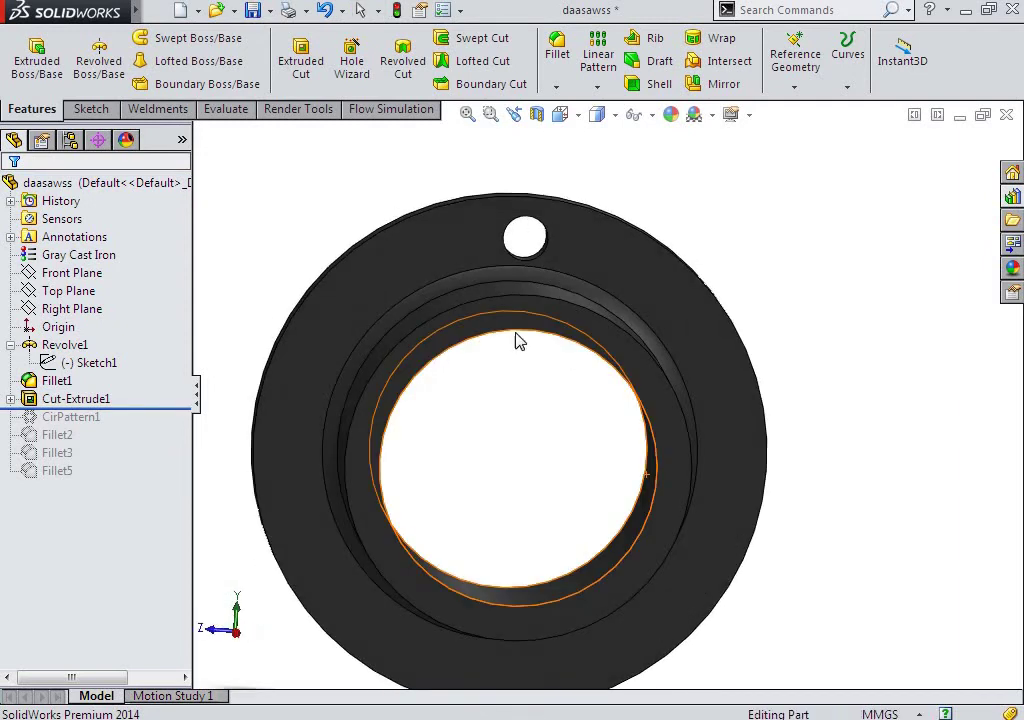
{"action": "scroll", "coordinate": [530, 310], "scroll_direction": "down", "scroll_amount": 2}
{"action": "middle_click_drag", "start_coordinate": [585, 283], "coordinate": [199, 381]}
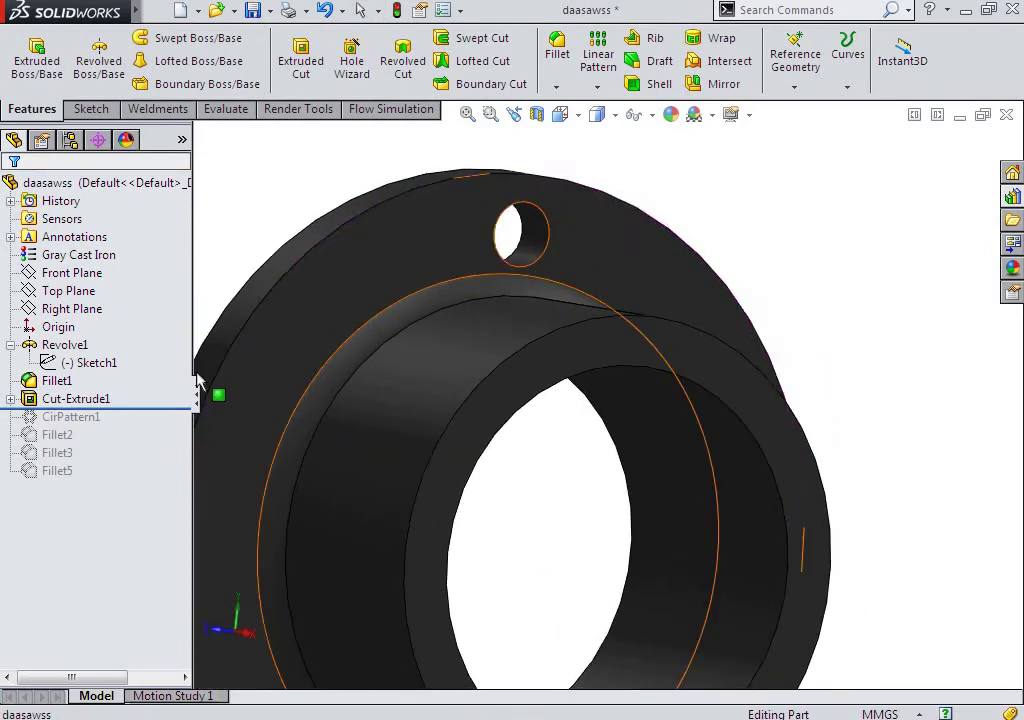
{"action": "left_click_drag", "start_coordinate": [128, 408], "coordinate": [128, 425]}
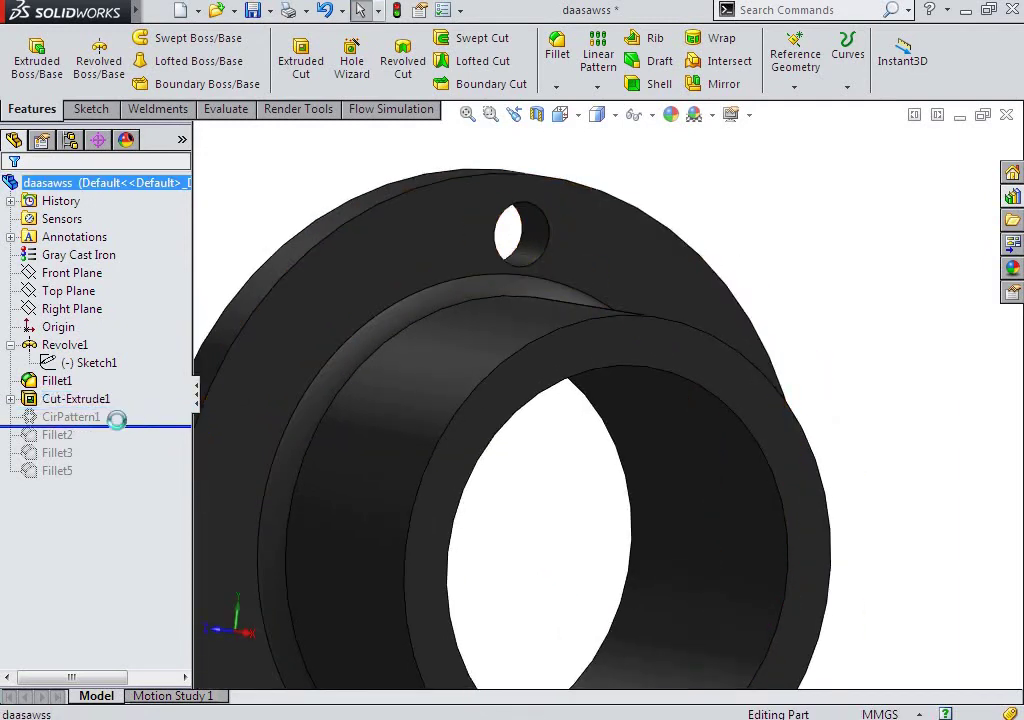
{"action": "mouse_move", "coordinate": [358, 446]}
{"action": "middle_mouse_down"}
{"action": "mouse_move", "coordinate": [544, 292]}
{"action": "mouse_move", "coordinate": [453, 487]}
{"action": "mouse_move", "coordinate": [470, 520]}
{"action": "mouse_move", "coordinate": [558, 578]}
{"action": "middle_mouse_up"}
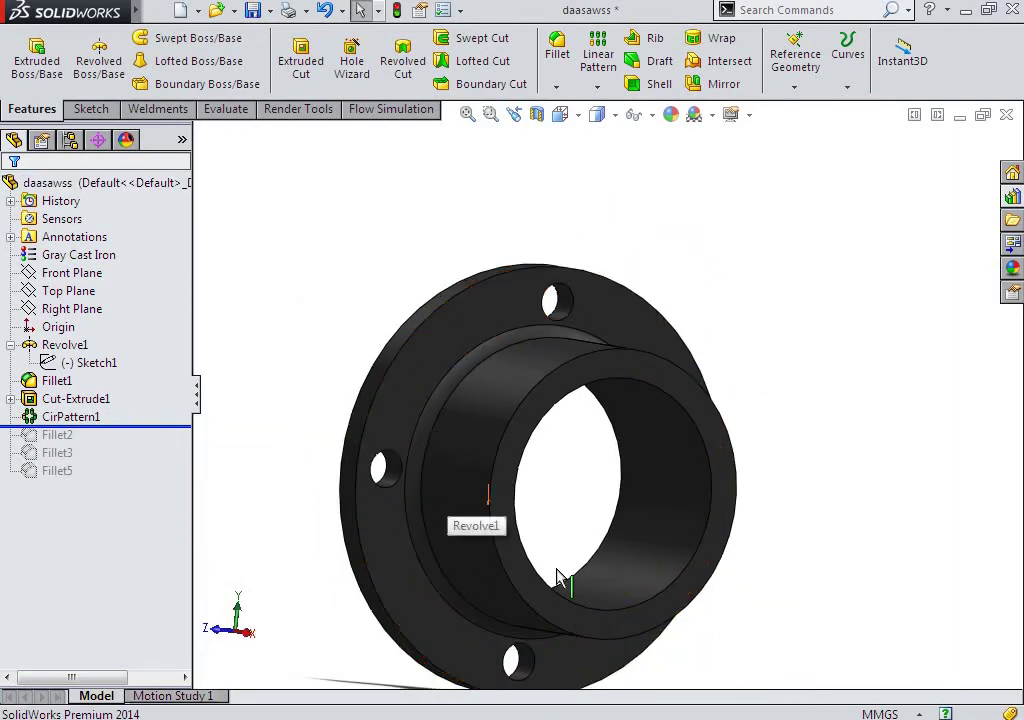
Confirm CirPattern1 at four holes over 360° and restore Fillet2 and the remaining fillets.
{"action": "left_click", "coordinate": [80, 416]}
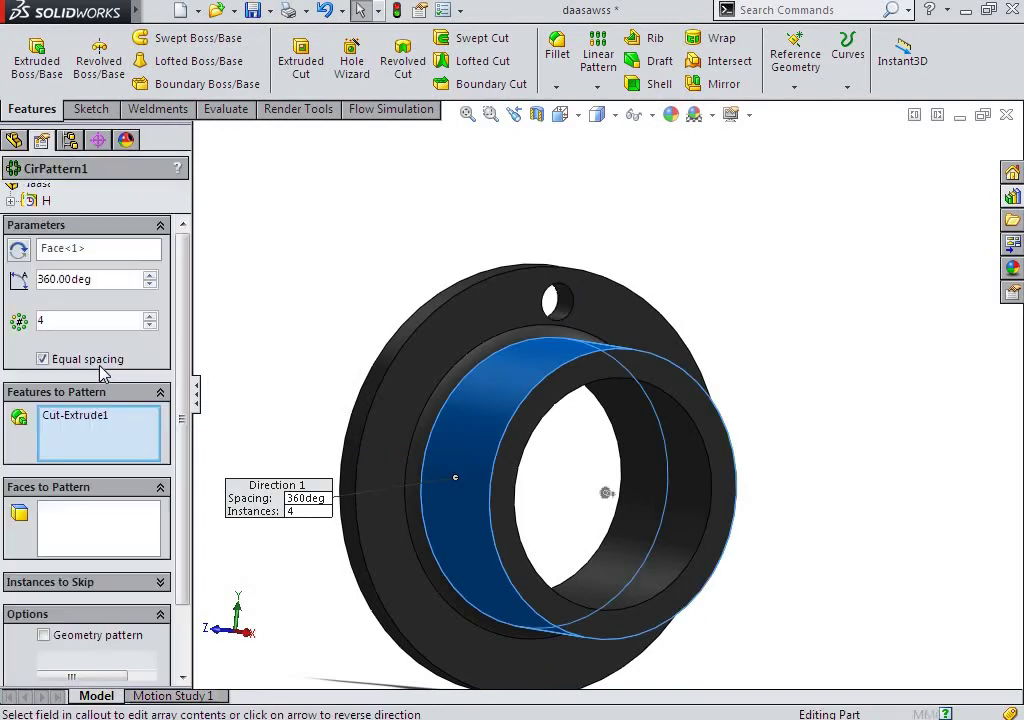
{"action": "left_click", "coordinate": [12, 194]}
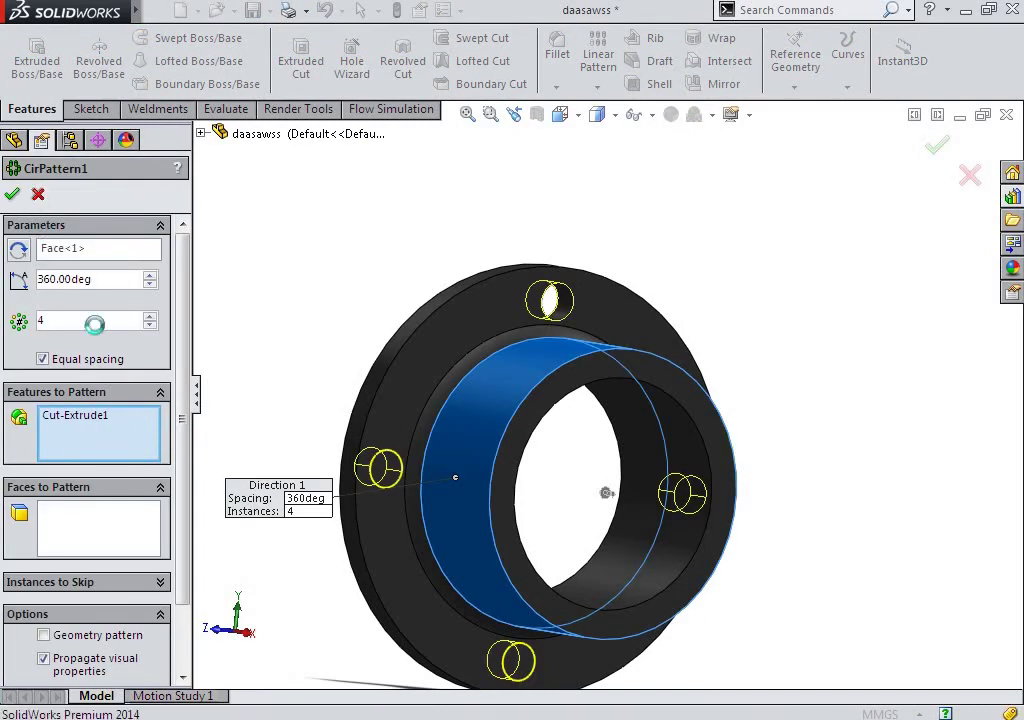
{"action": "left_click_drag", "start_coordinate": [141, 426], "coordinate": [142, 442]}
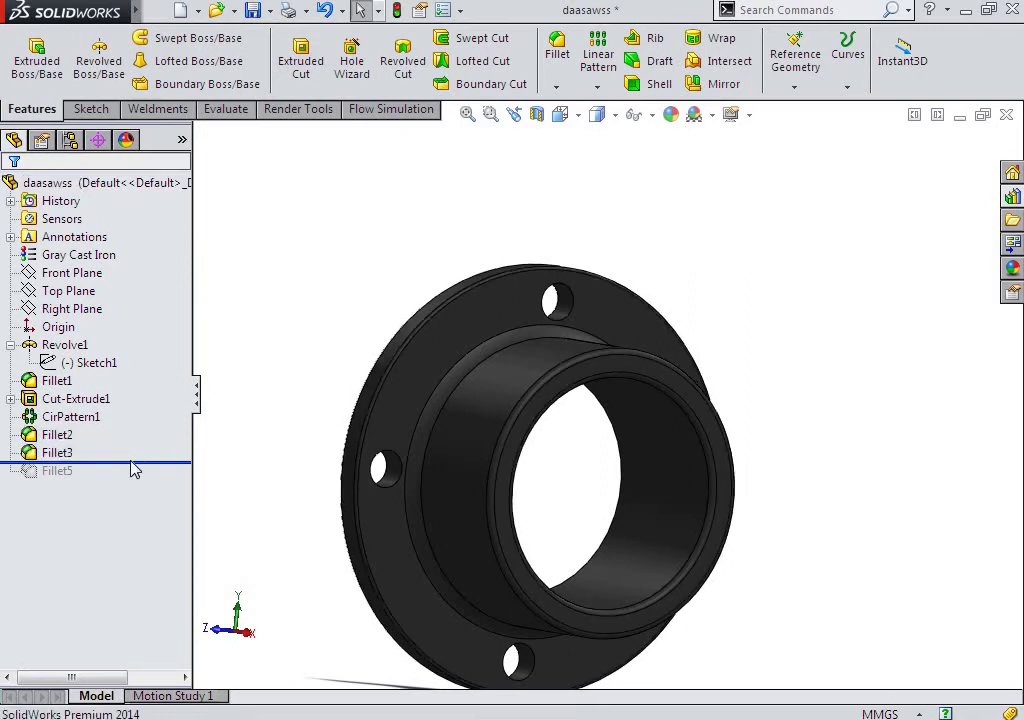
{"action": "left_click_drag", "start_coordinate": [133, 463], "coordinate": [133, 480]}
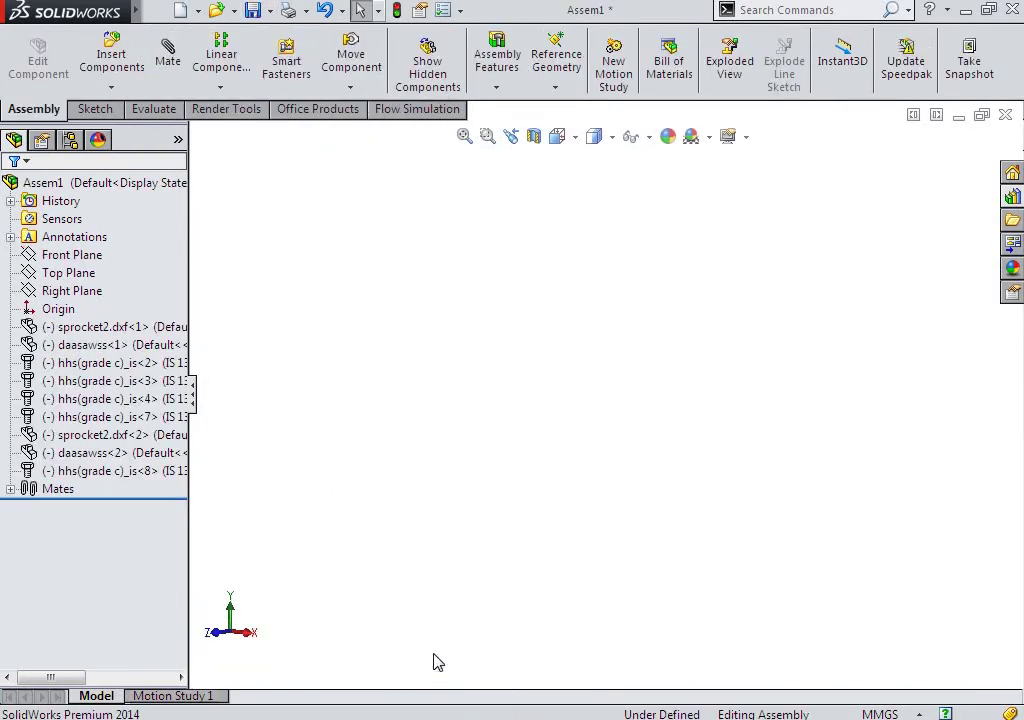
Insert a third sprocket2 into Assem1 from the recent documents.
{"action": "key", "text": "r"}
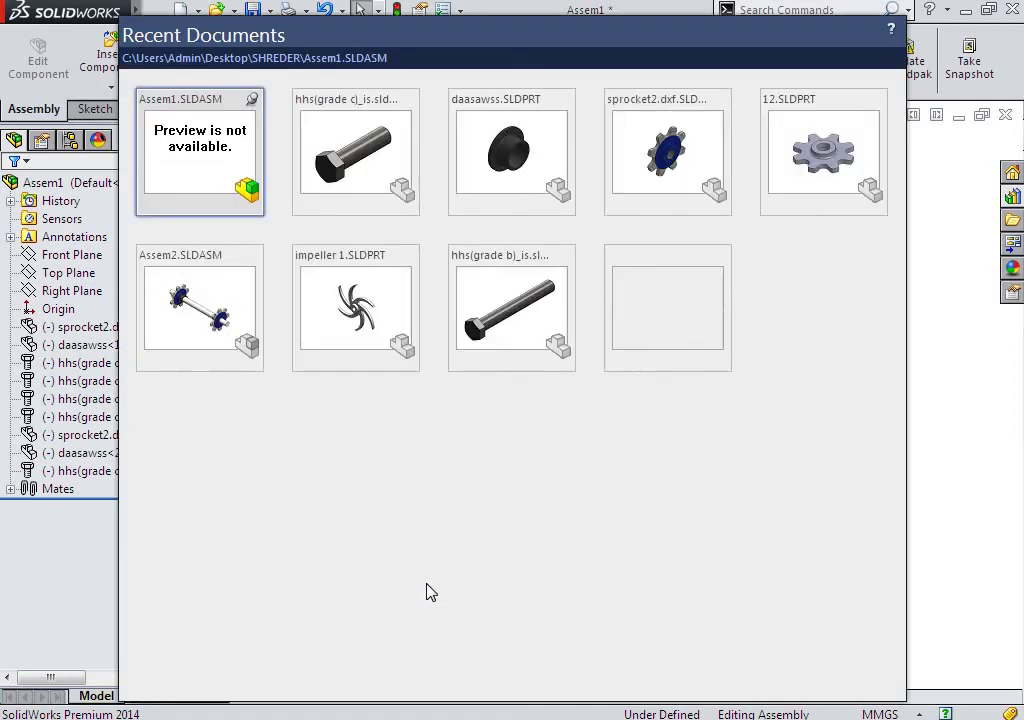
{"action": "left_click", "coordinate": [655, 200]}
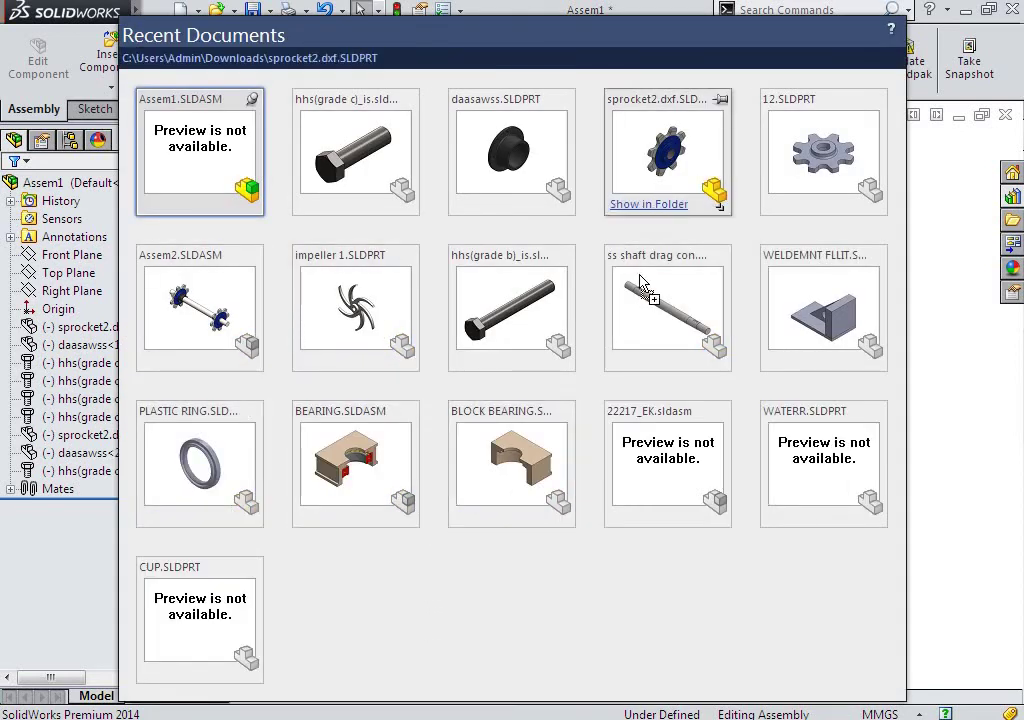
{"action": "left_click", "coordinate": [555, 449]}
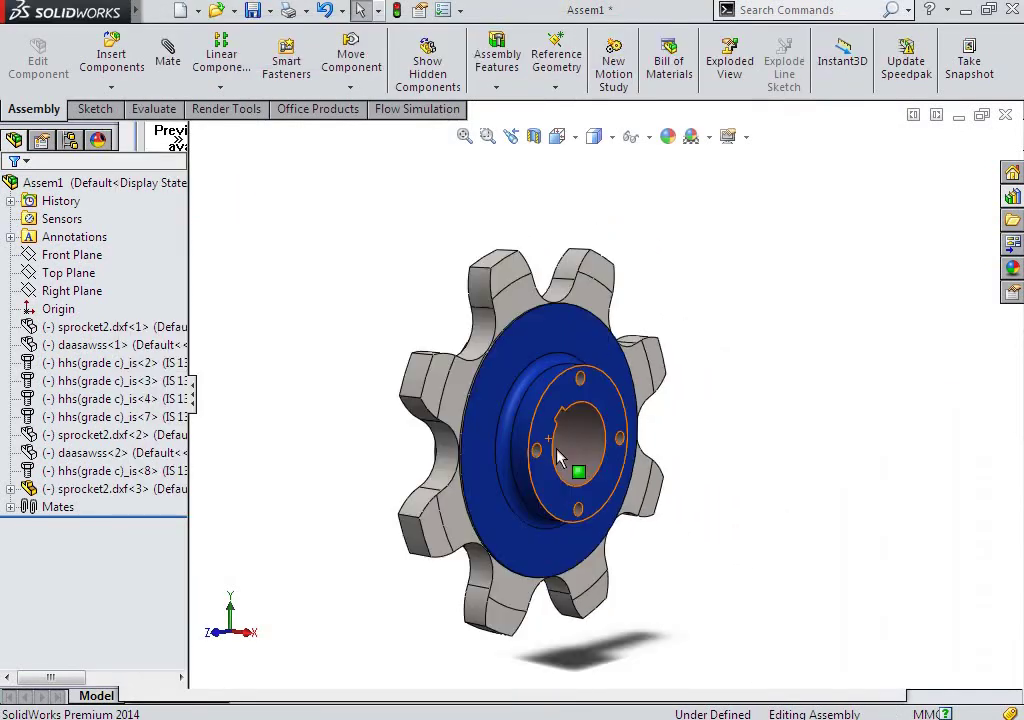
{"action": "scroll", "coordinate": [614, 404], "scroll_direction": "down", "scroll_amount": 2}
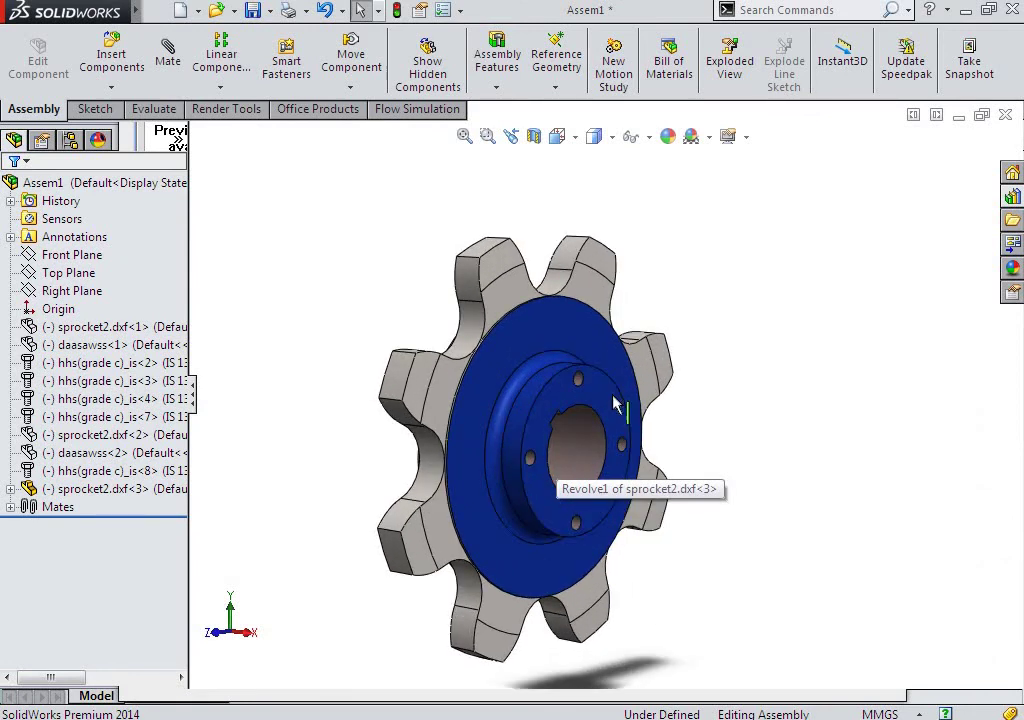
Drop a third daasawss hub into the assembly beside the new sprocket.
{"action": "left_click", "coordinate": [105, 62]}
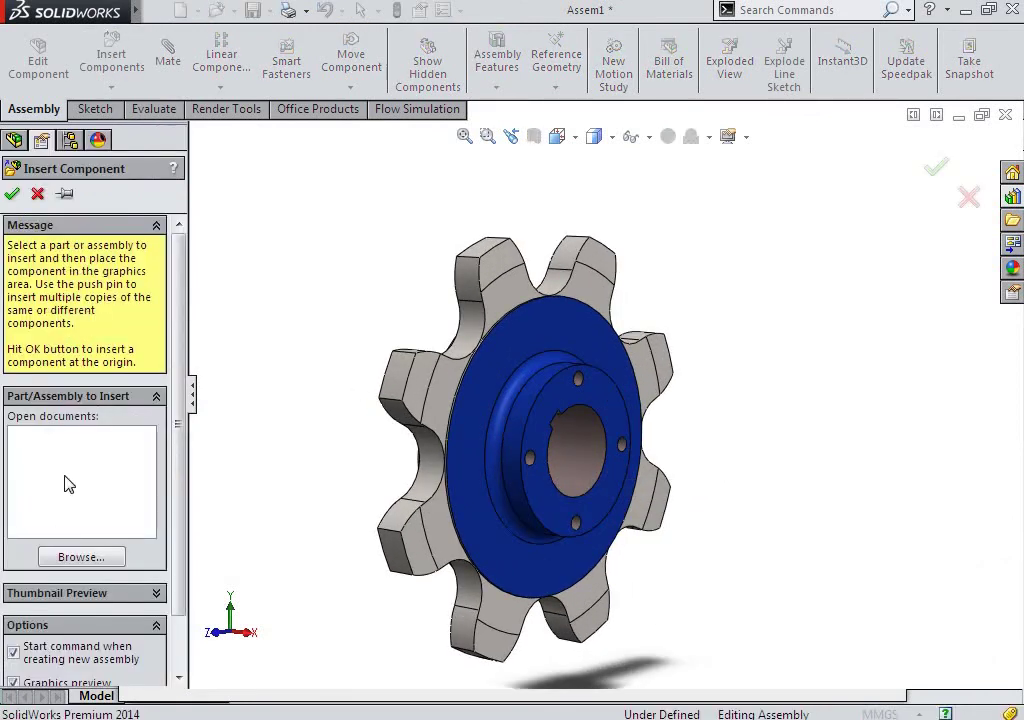
{"action": "key", "text": "Escape"}
{"action": "key", "text": "r"}
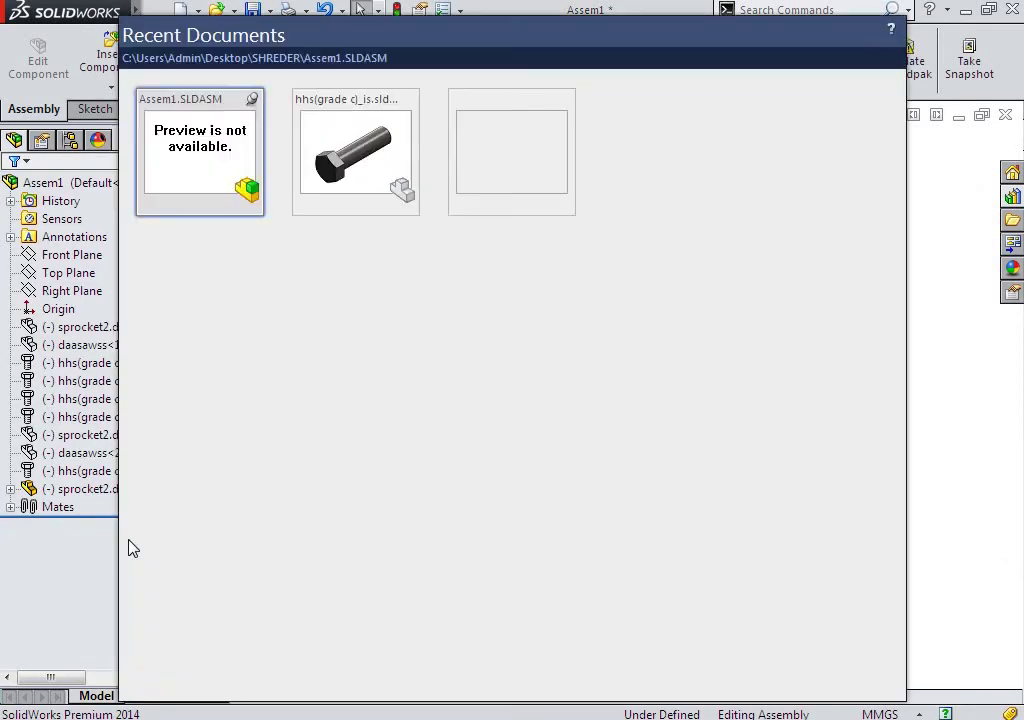
{"action": "mouse_move", "coordinate": [466, 183]}
{"action": "left_mouse_down"}
{"action": "mouse_move", "coordinate": [890, 538]}
{"action": "mouse_move", "coordinate": [722, 521]}
{"action": "mouse_move", "coordinate": [440, 352]}
{"action": "left_mouse_up"}
{"action": "scroll", "coordinate": [620, 457], "scroll_direction": "down", "scroll_amount": 3}
{"action": "scroll", "coordinate": [560, 420], "scroll_direction": "down", "scroll_amount": 1}
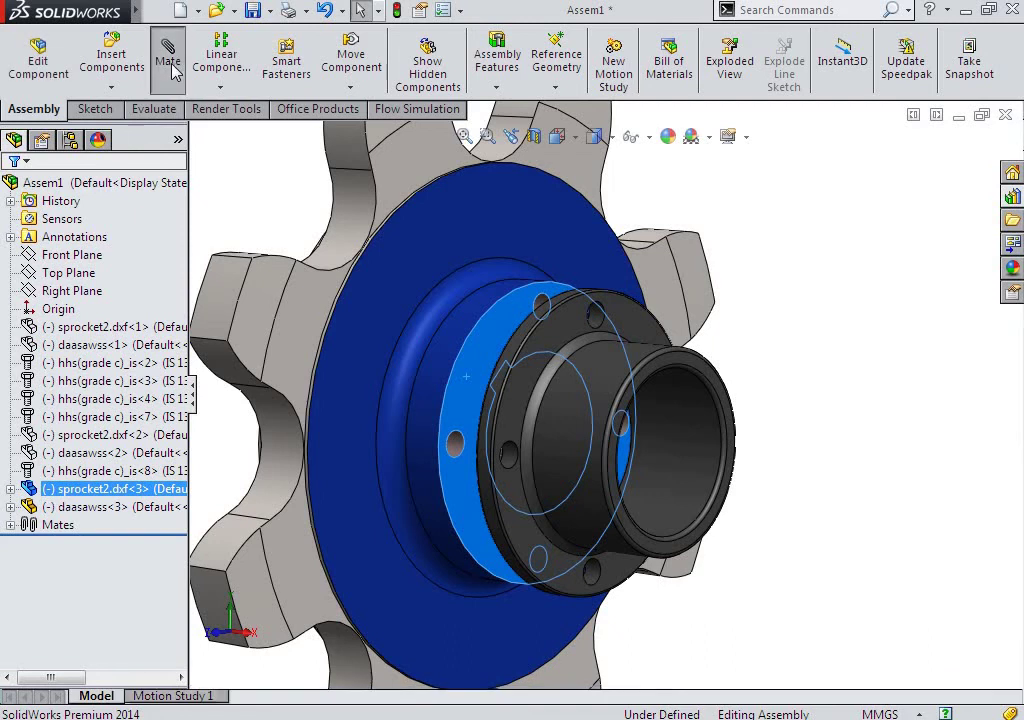
{"action": "mouse_move", "coordinate": [418, 450]}
{"action": "middle_mouse_down"}
{"action": "mouse_move", "coordinate": [498, 521]}
{"action": "mouse_move", "coordinate": [507, 377]}
{"action": "mouse_move", "coordinate": [525, 383]}
{"action": "mouse_move", "coordinate": [510, 345]}
{"action": "middle_mouse_up"}
Mate the hub face coincident with the third sprocket's face.
{"action": "left_click", "coordinate": [507, 327]}
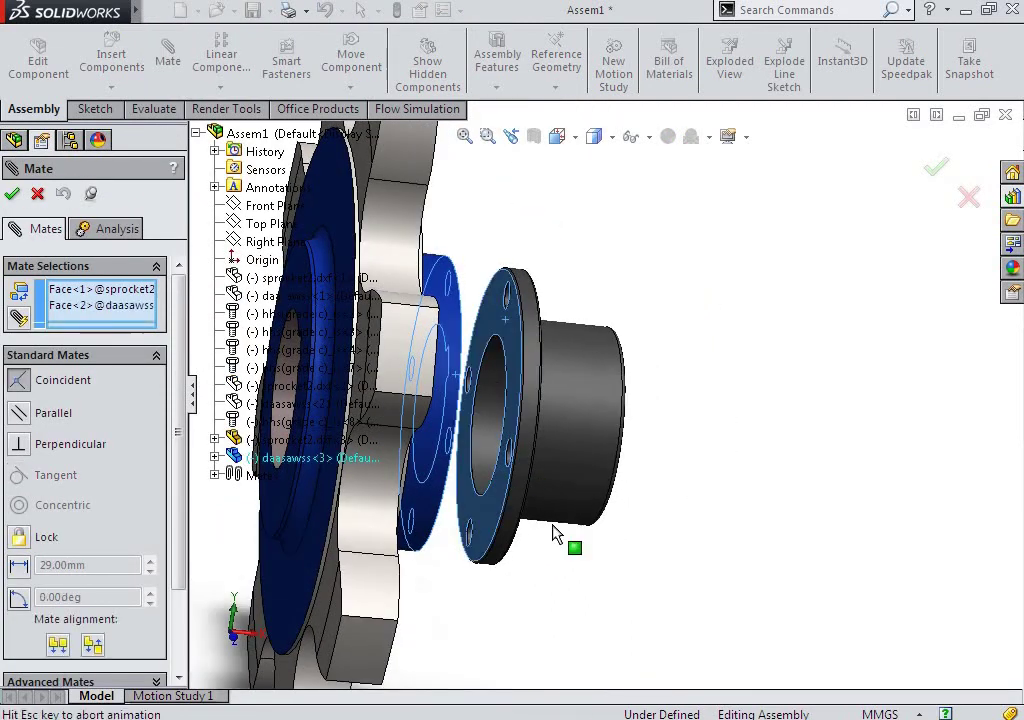
{"action": "left_click", "coordinate": [851, 645]}
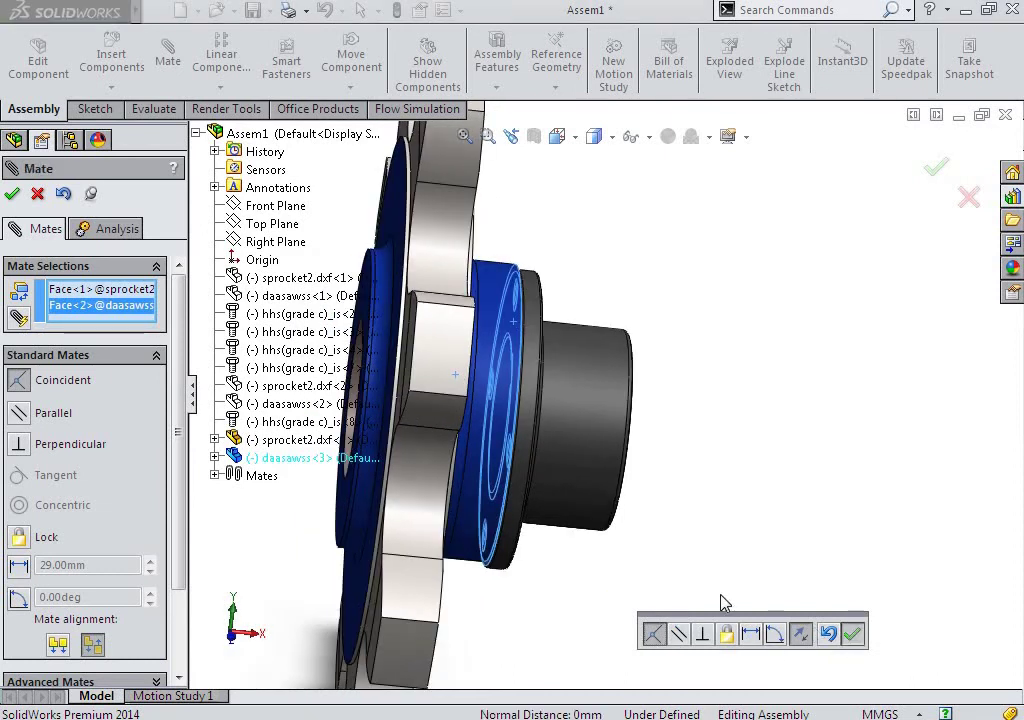
{"action": "middle_click_drag", "start_coordinate": [722, 603], "coordinate": [540, 458]}
{"action": "scroll", "coordinate": [545, 462], "scroll_direction": "down", "scroll_amount": 3}
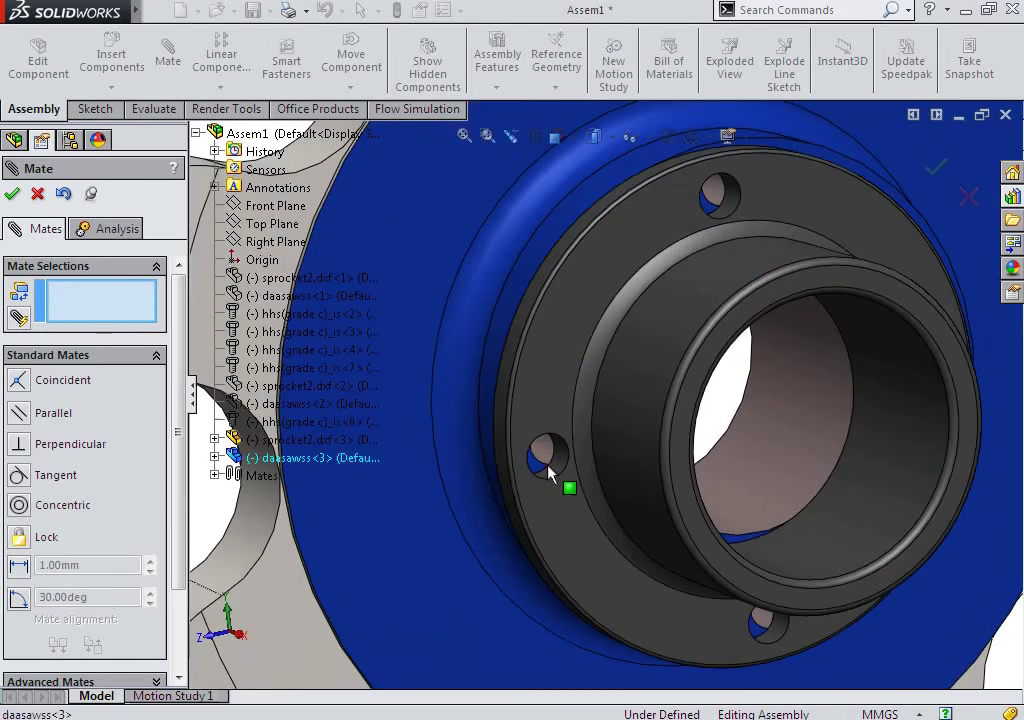
{"action": "scroll", "coordinate": [553, 466], "scroll_direction": "down", "scroll_amount": 2}
Add concentric mates aligning a hub bolt hole and the hub bore with the sprocket's.
{"action": "left_click", "coordinate": [550, 463]}
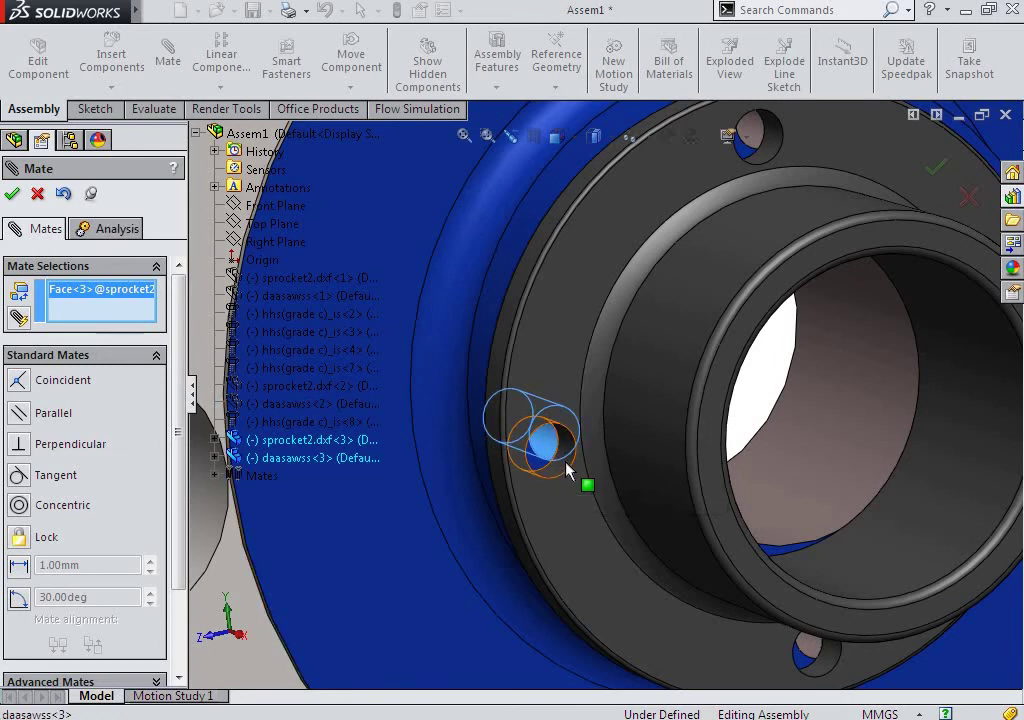
{"action": "left_click", "coordinate": [566, 463]}
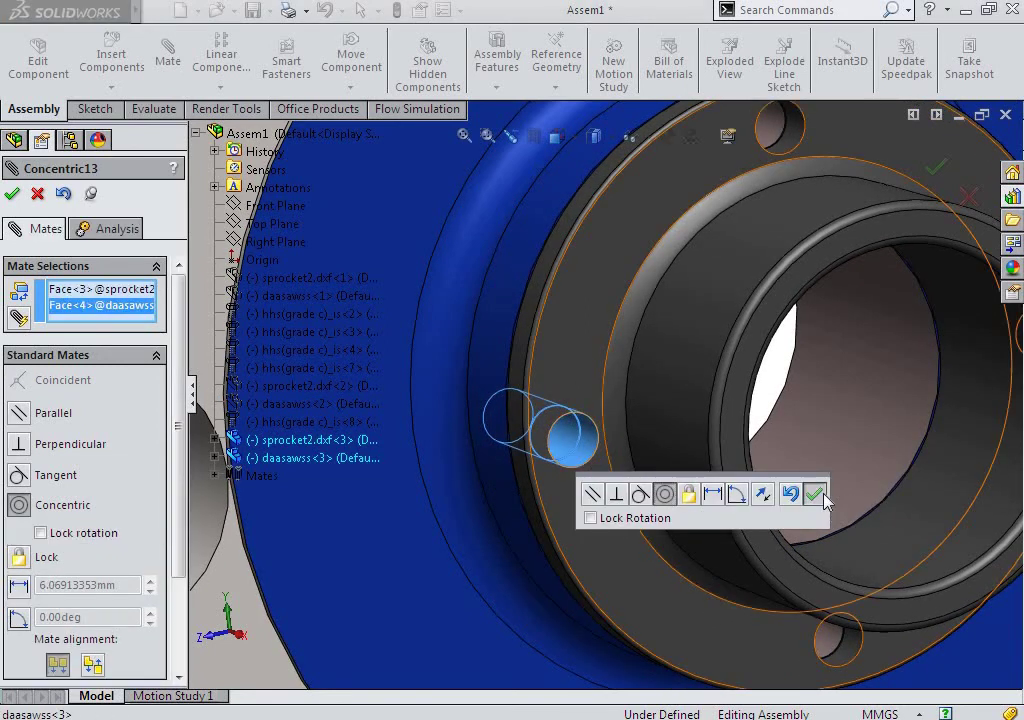
{"action": "left_click", "coordinate": [823, 492]}
{"action": "middle_click_drag", "start_coordinate": [949, 537], "coordinate": [890, 492]}
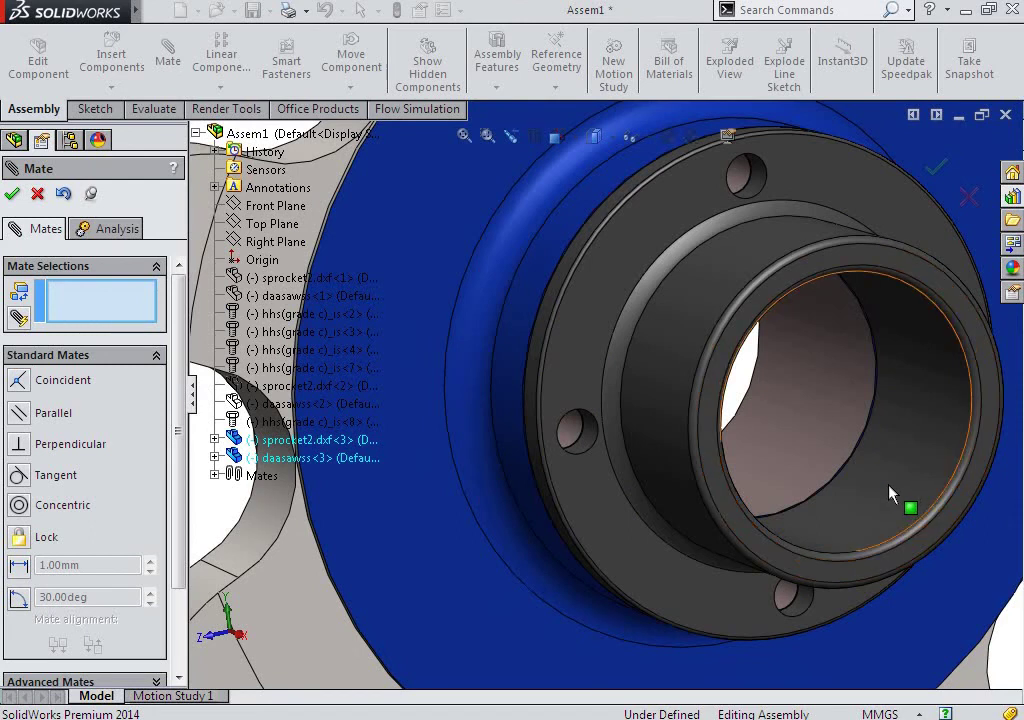
{"action": "left_click", "coordinate": [849, 434]}
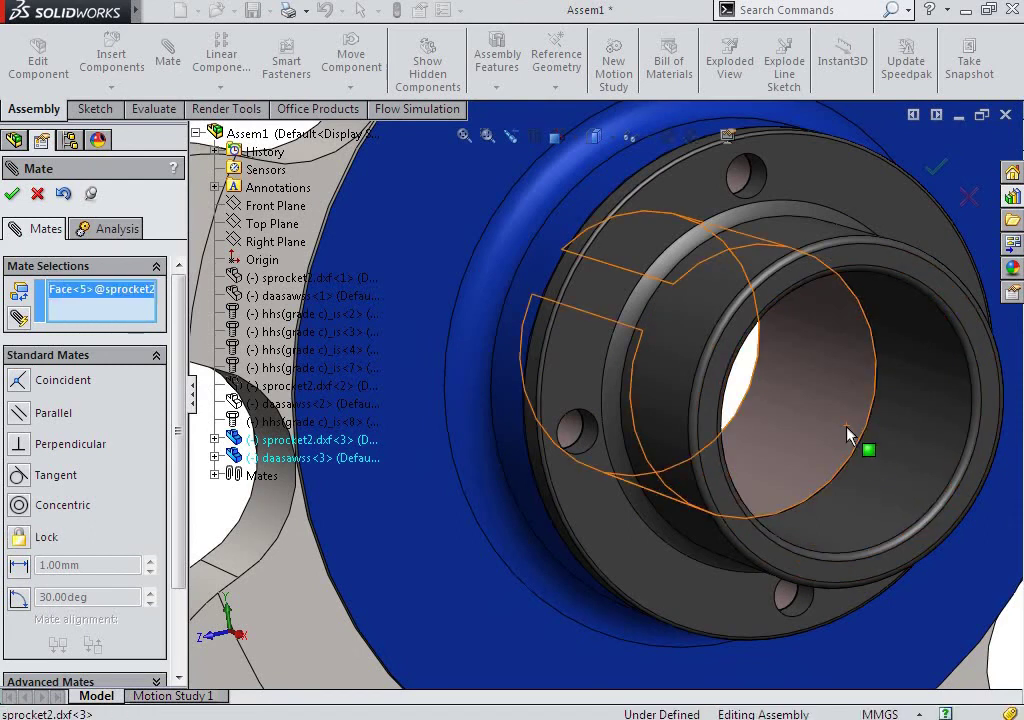
{"action": "left_click", "coordinate": [876, 482]}
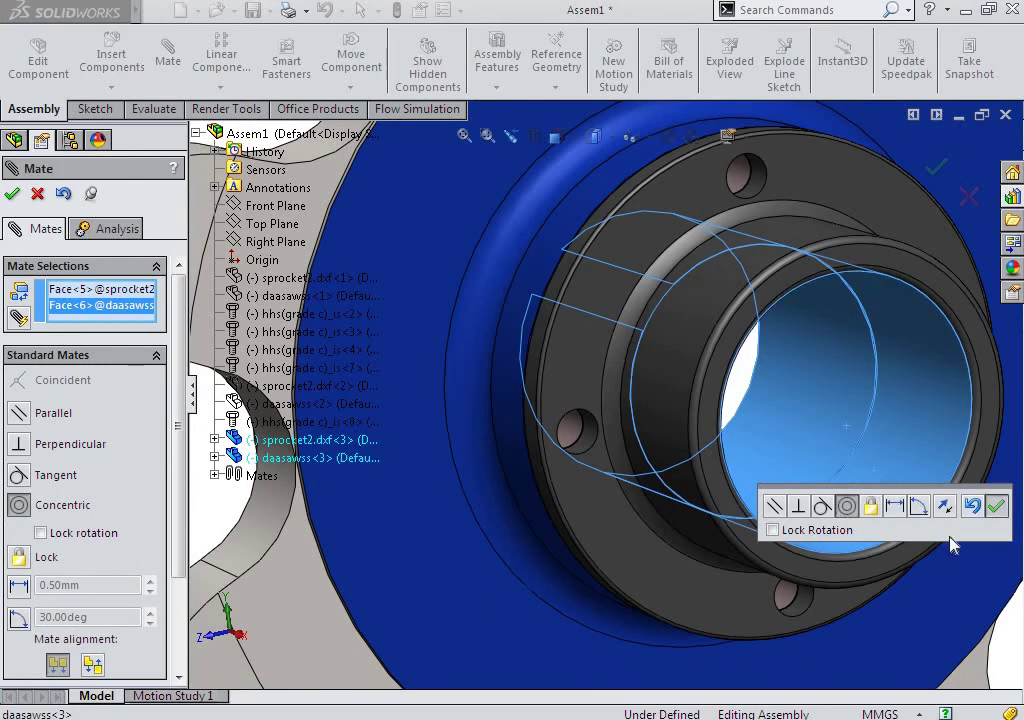
{"action": "key", "text": "Return"}
{"action": "scroll", "coordinate": [720, 588], "scroll_direction": "up", "scroll_amount": 5}
{"action": "middle_click_drag", "start_coordinate": [743, 494], "coordinate": [690, 530]}
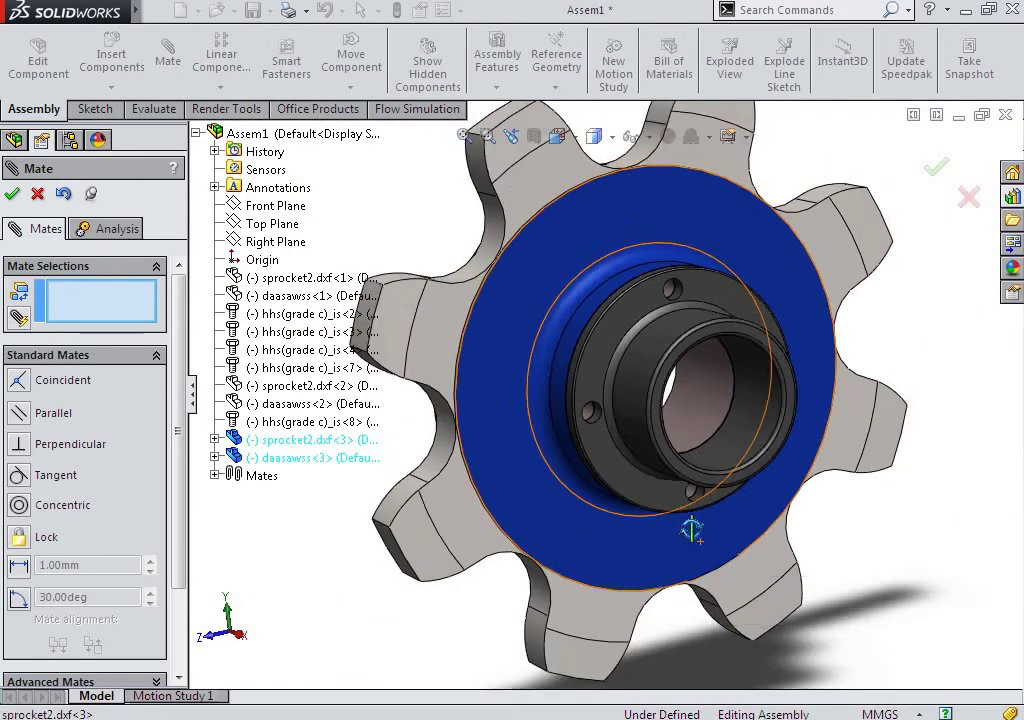
{"action": "scroll", "coordinate": [691, 530], "scroll_direction": "up", "scroll_amount": 3}
{"action": "scroll", "coordinate": [697, 539], "scroll_direction": "up", "scroll_amount": 2}
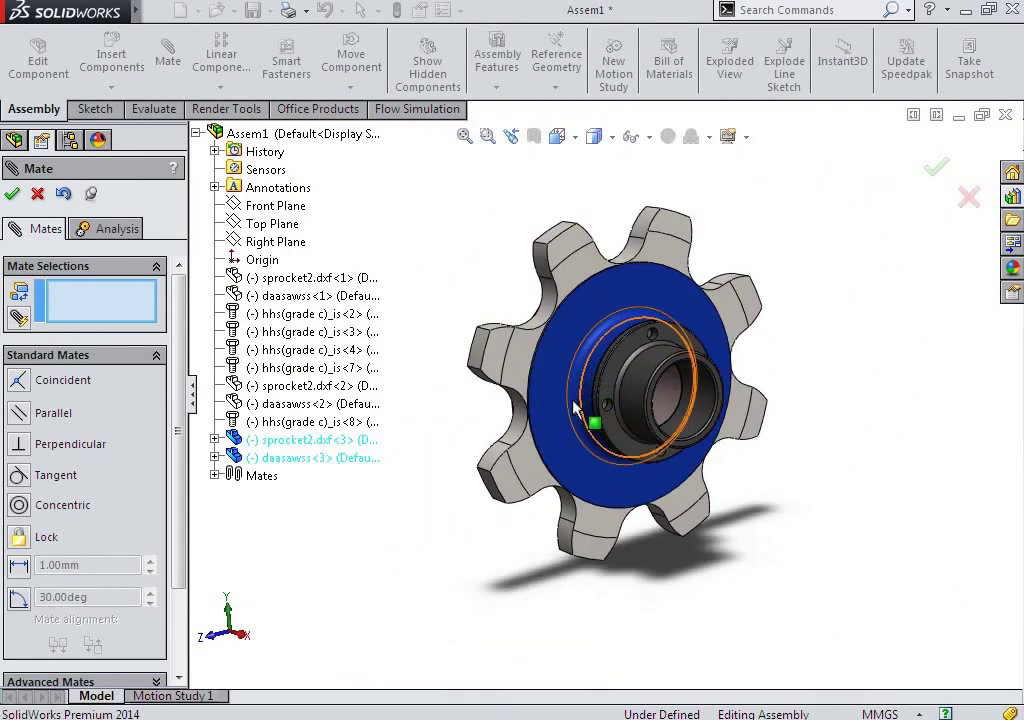
{"action": "mouse_move", "coordinate": [575, 408]}
{"action": "middle_mouse_down"}
{"action": "mouse_move", "coordinate": [599, 487]}
{"action": "mouse_move", "coordinate": [560, 452]}
{"action": "middle_mouse_up"}
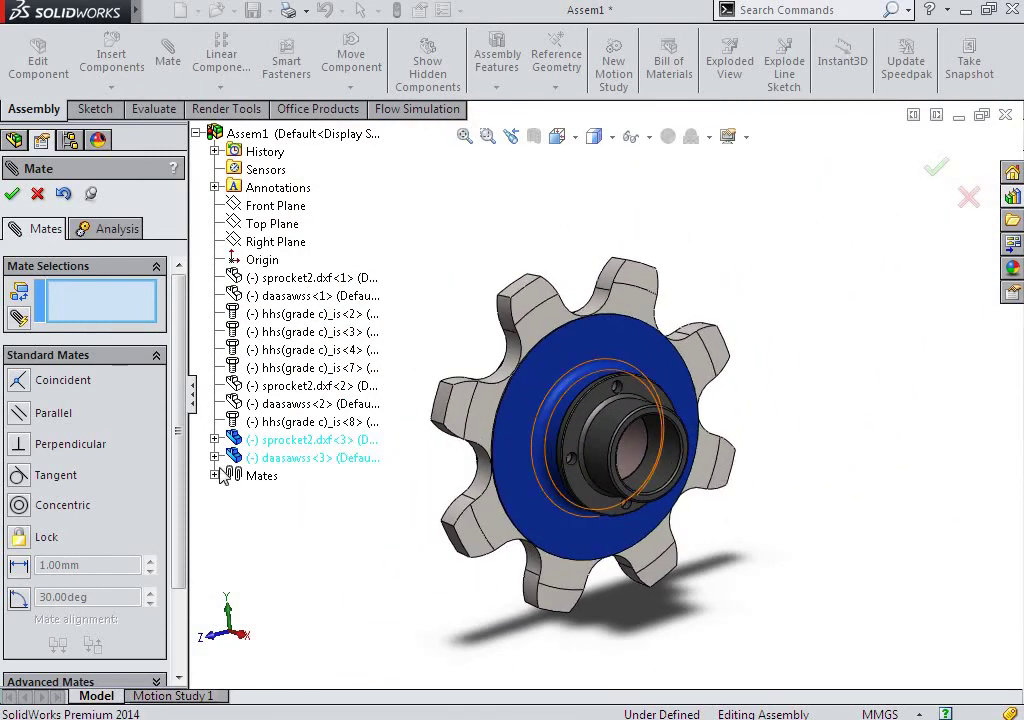
Mate the hub to the Top Plane (tangent), Right Plane (coincident) and Front Plane (tangent).
{"action": "left_click", "coordinate": [268, 226]}
{"action": "left_click", "coordinate": [672, 467]}
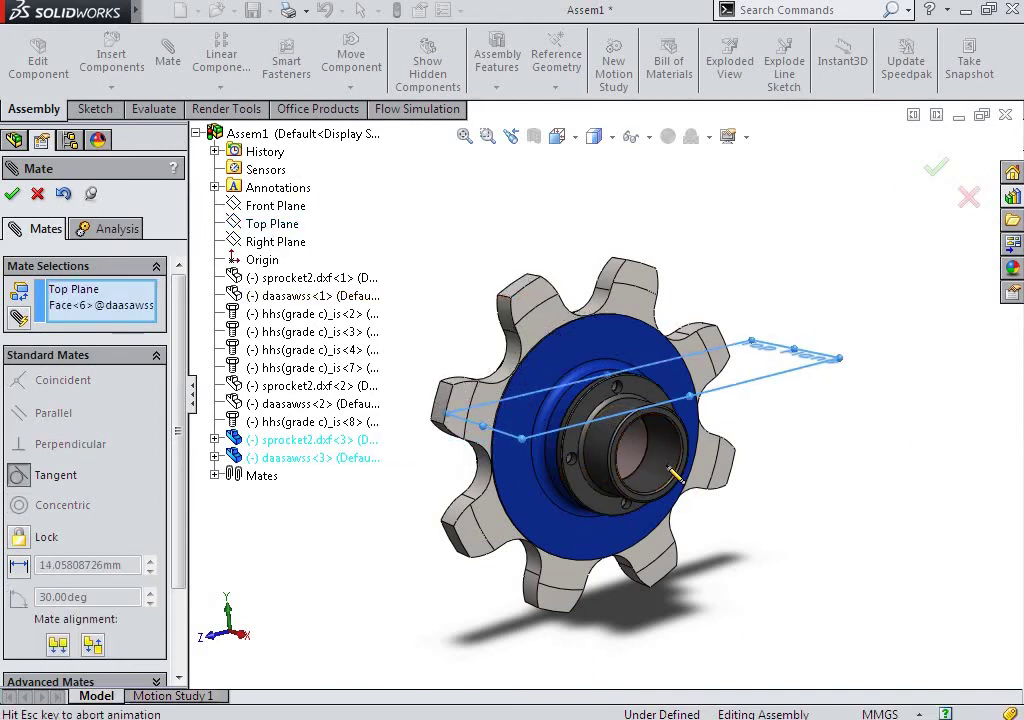
{"action": "left_click", "coordinate": [820, 501]}
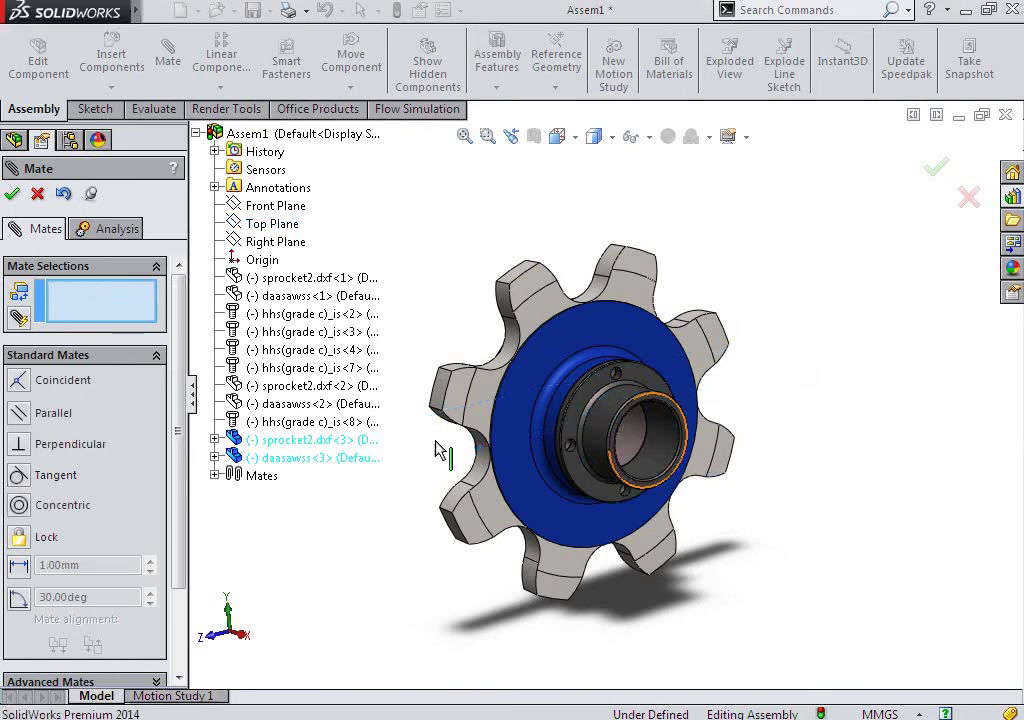
{"action": "left_click", "coordinate": [260, 243]}
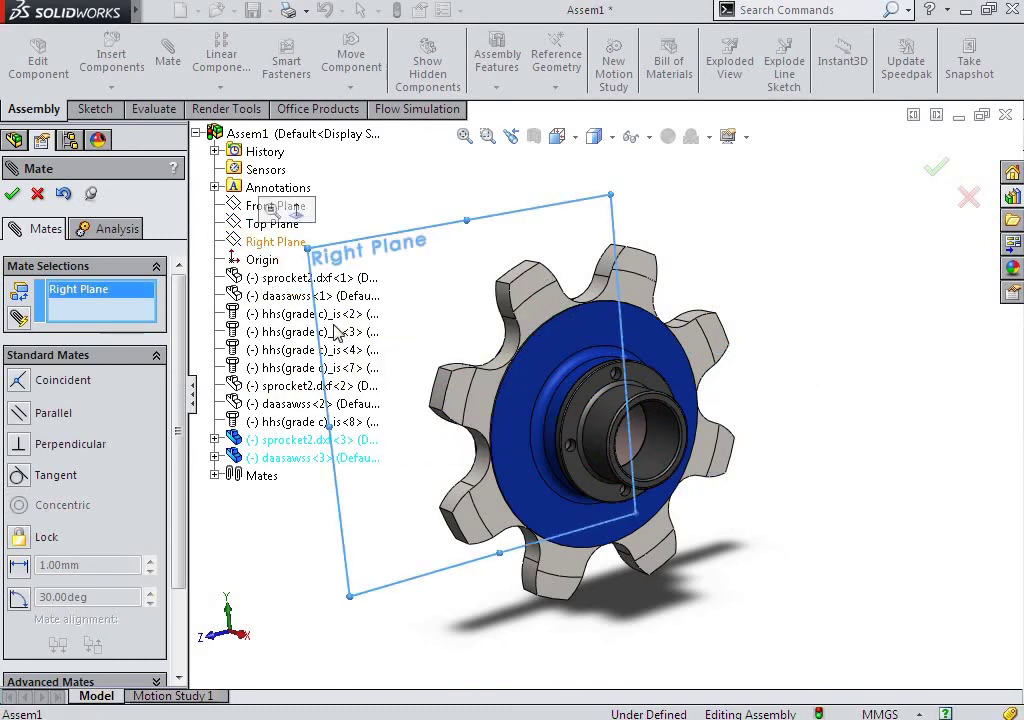
{"action": "left_click", "coordinate": [680, 422]}
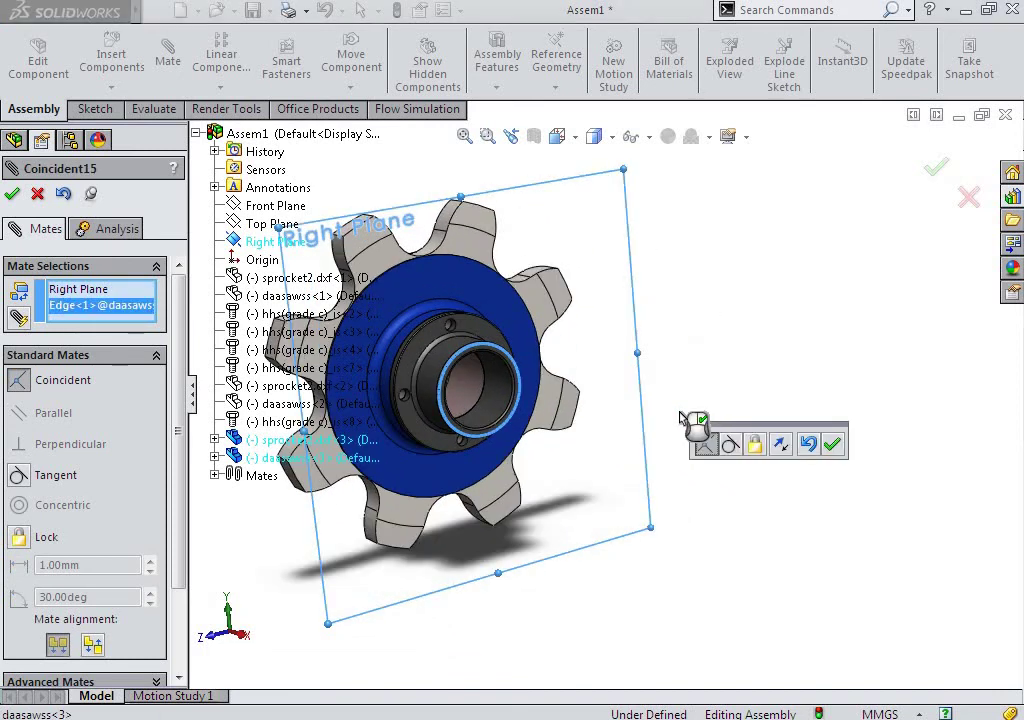
{"action": "left_click", "coordinate": [833, 445]}
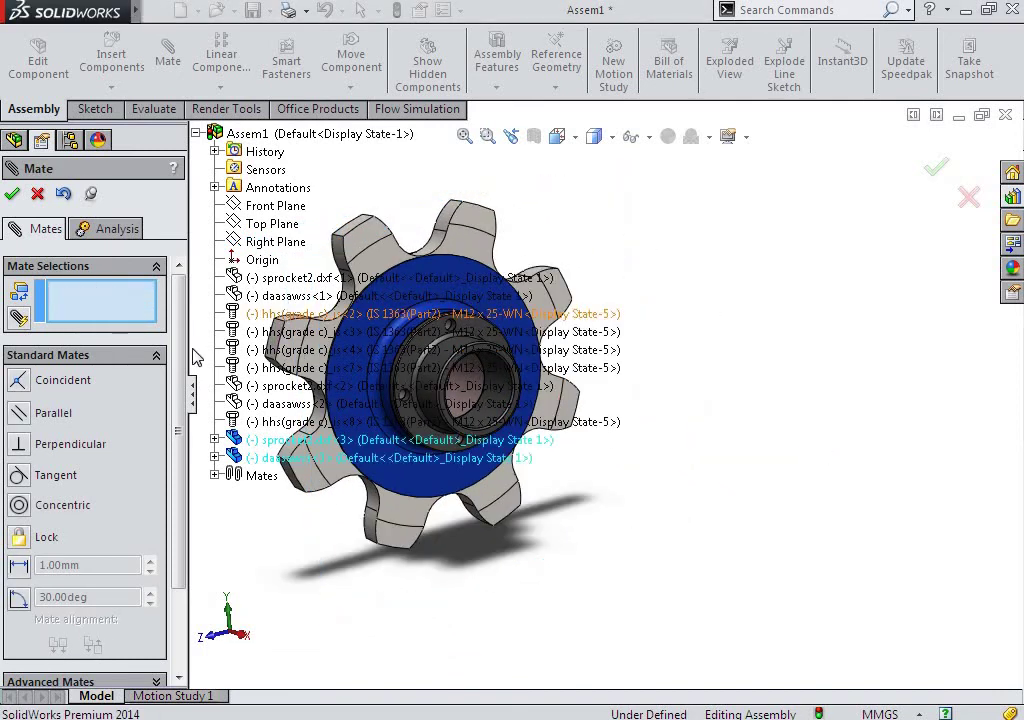
{"action": "left_click", "coordinate": [262, 207]}
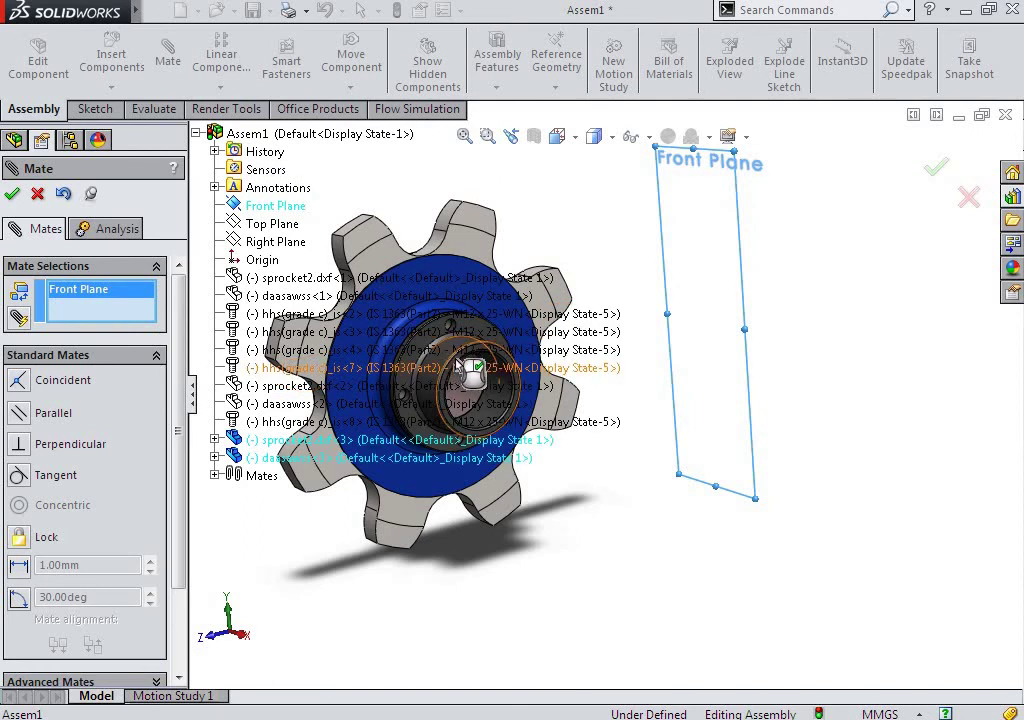
{"action": "left_click", "coordinate": [497, 398]}
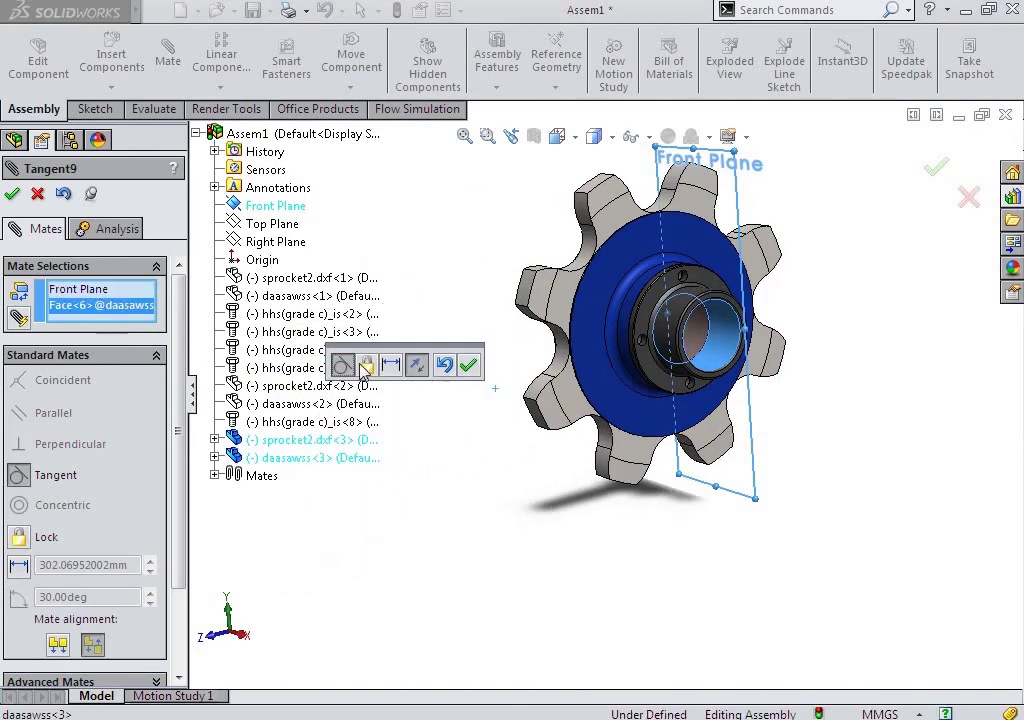
{"action": "left_click", "coordinate": [469, 366]}
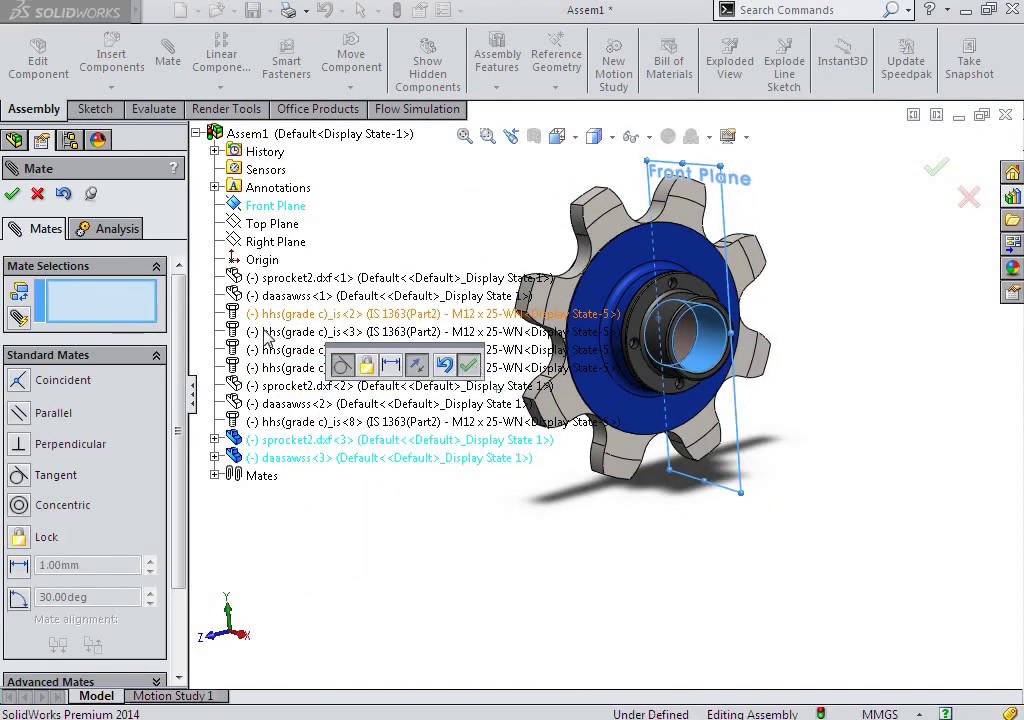
{"action": "key", "text": "Escape"}
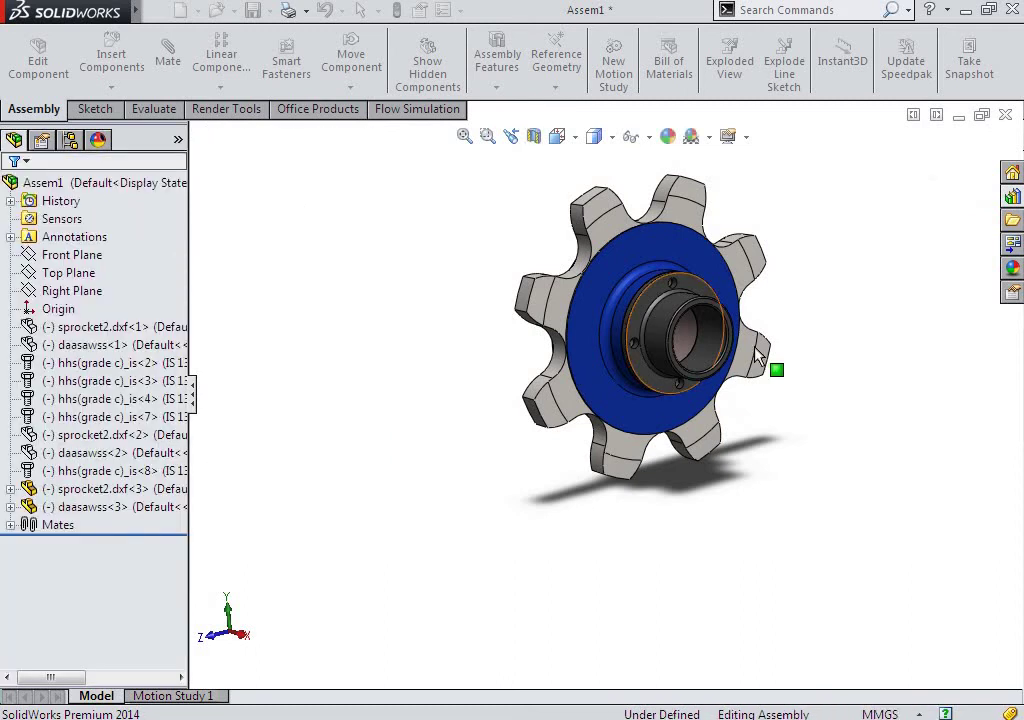
Insert a Grade C hexagon head screw, size M12 x 25, into the first hub hole.
{"action": "scroll", "coordinate": [757, 362], "scroll_direction": "down", "scroll_amount": 2}
{"action": "left_click", "coordinate": [1012, 173]}
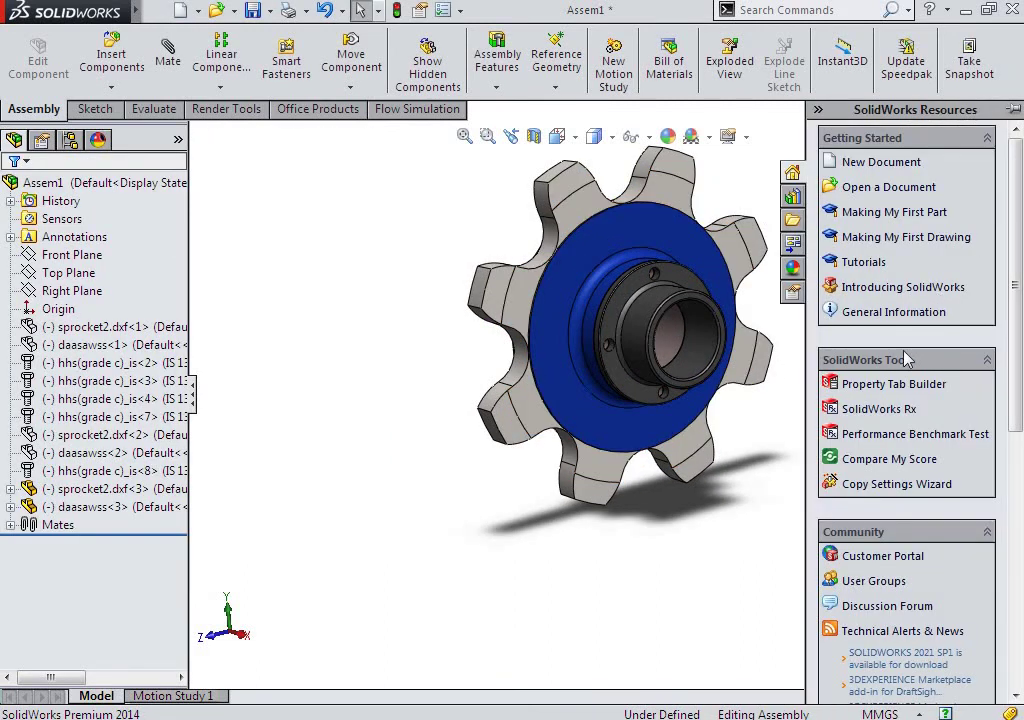
{"action": "left_click", "coordinate": [792, 197]}
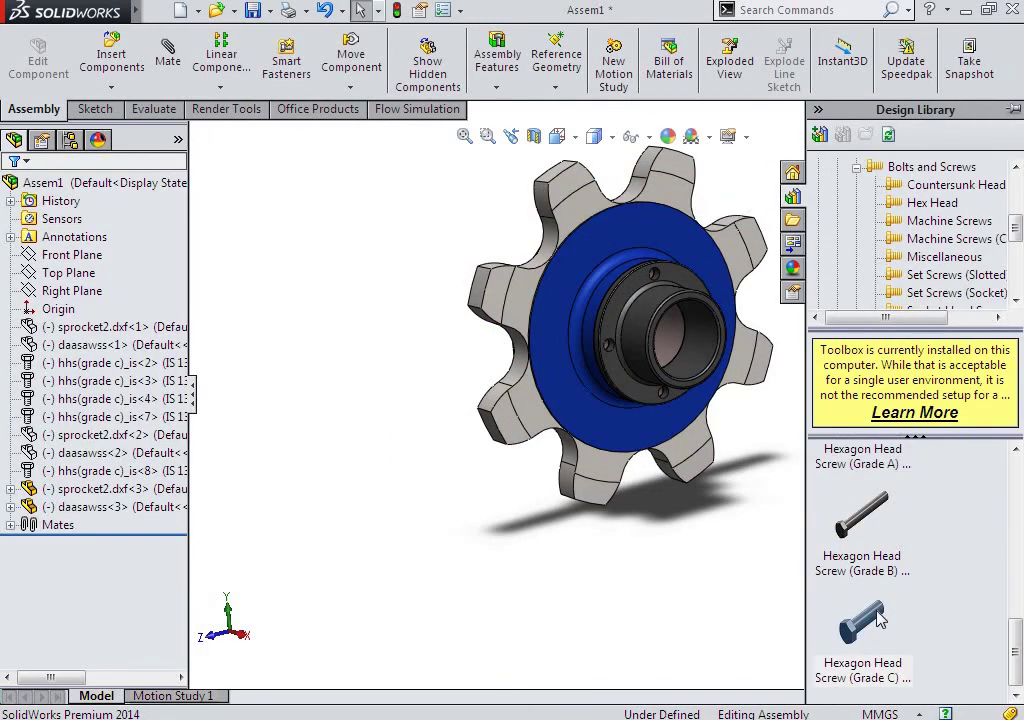
{"action": "left_click_drag", "start_coordinate": [866, 618], "coordinate": [658, 405]}
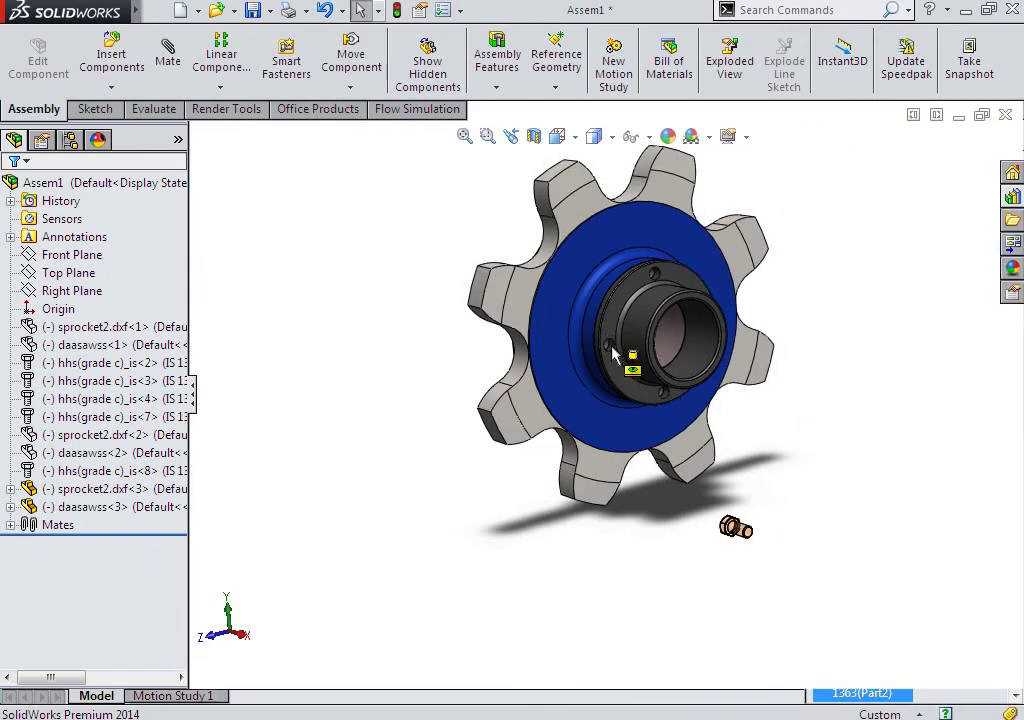
{"action": "left_click_drag", "start_coordinate": [613, 354], "coordinate": [611, 344]}
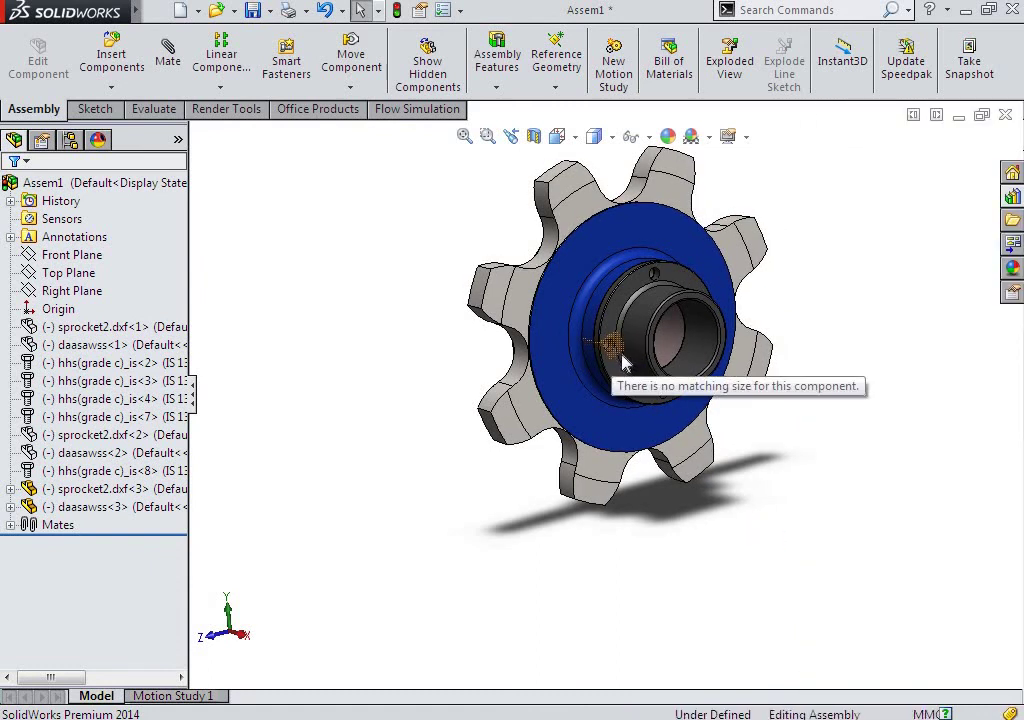
{"action": "left_click_drag", "start_coordinate": [699, 325], "coordinate": [697, 331]}
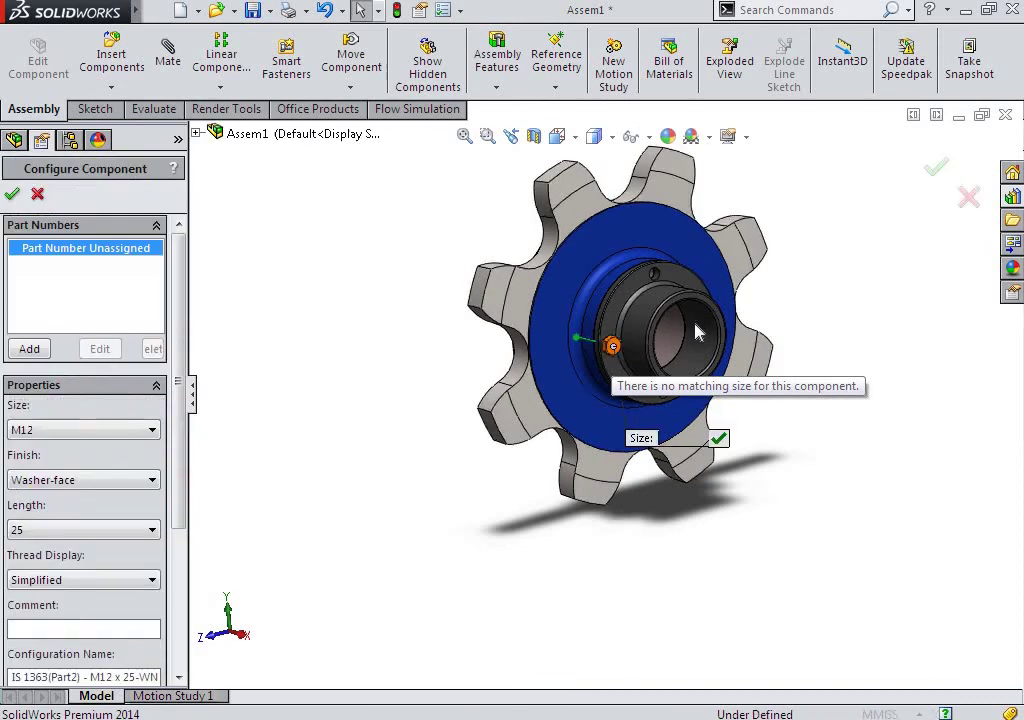
{"action": "scroll", "coordinate": [698, 330], "scroll_direction": "down", "scroll_amount": 1}
{"action": "scroll", "coordinate": [699, 329], "scroll_direction": "down", "scroll_amount": 3}
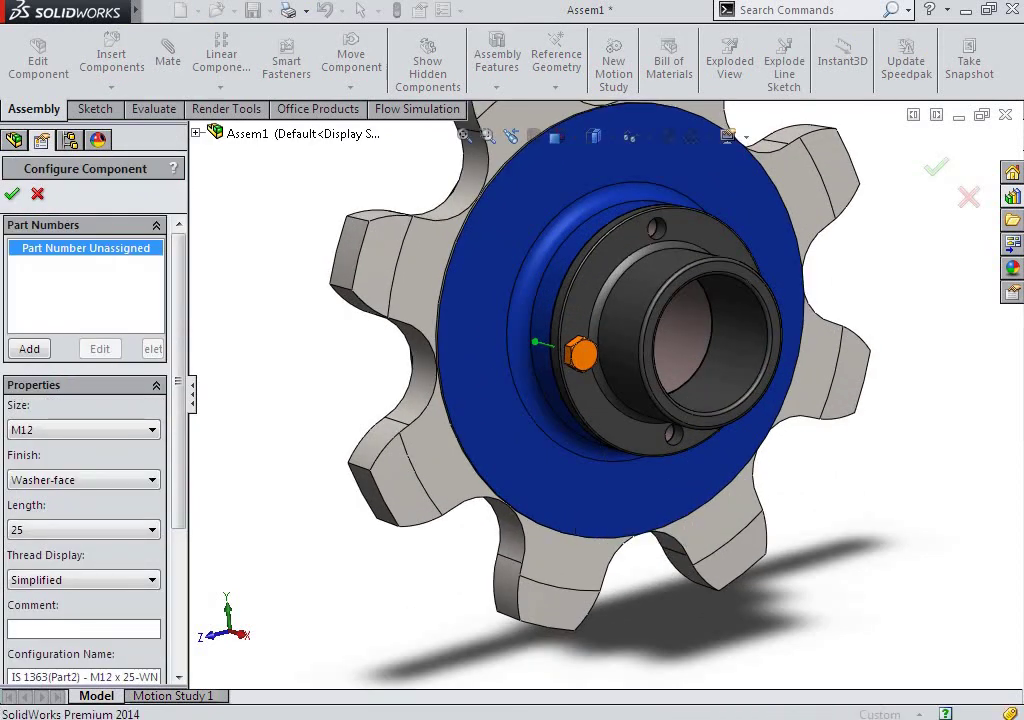
{"action": "key", "text": "Return"}
Place matching screws in the lower, right and top hub holes.
{"action": "middle_click_drag", "start_coordinate": [716, 471], "coordinate": [660, 430]}
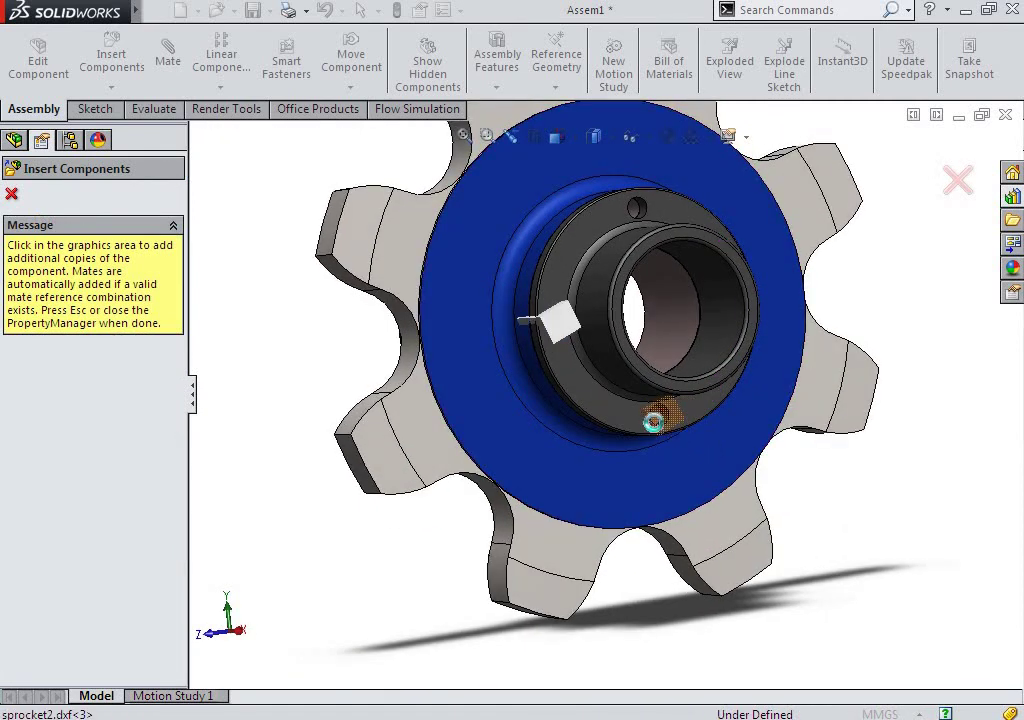
{"action": "left_click", "coordinate": [686, 430]}
{"action": "middle_click_drag", "start_coordinate": [686, 430], "coordinate": [752, 298]}
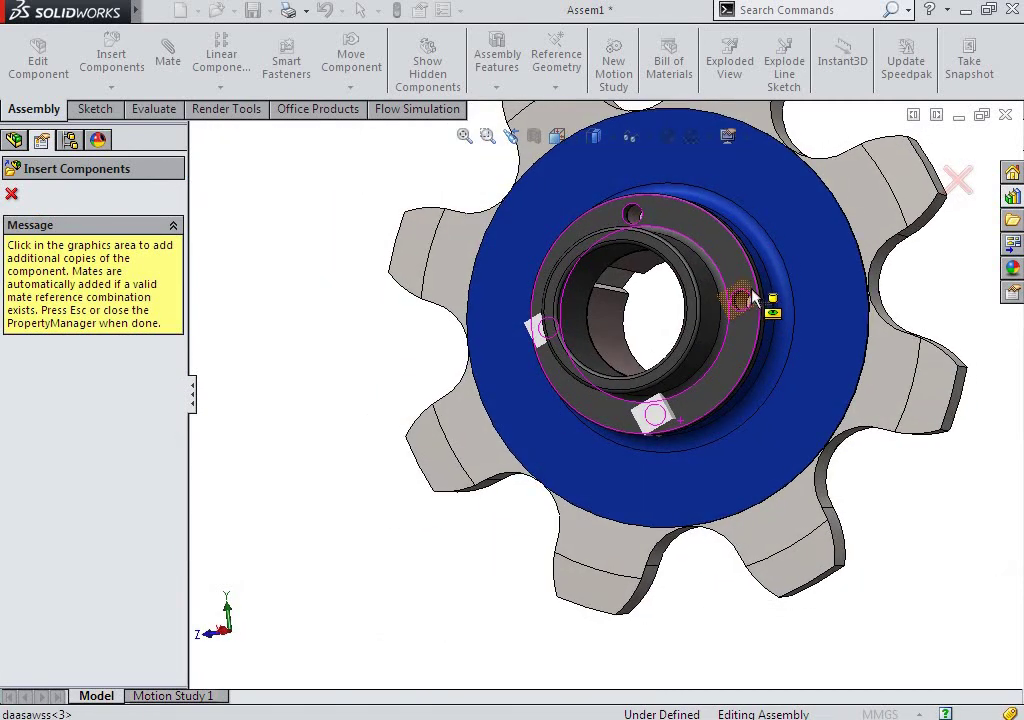
{"action": "left_click", "coordinate": [740, 300]}
{"action": "left_click", "coordinate": [629, 213]}
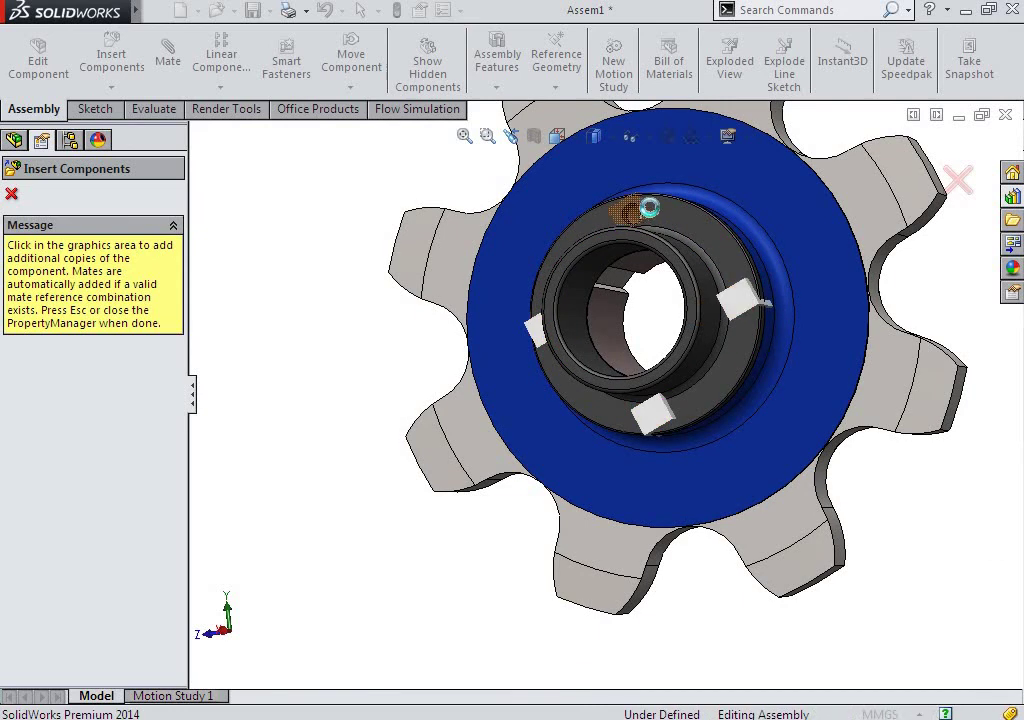
{"action": "left_click", "coordinate": [960, 182]}
From a side-on view, drag a tooth to spin the third sprocket and its bolted daasawss<3> hub.
{"action": "scroll", "coordinate": [857, 349], "scroll_direction": "up", "scroll_amount": 2}
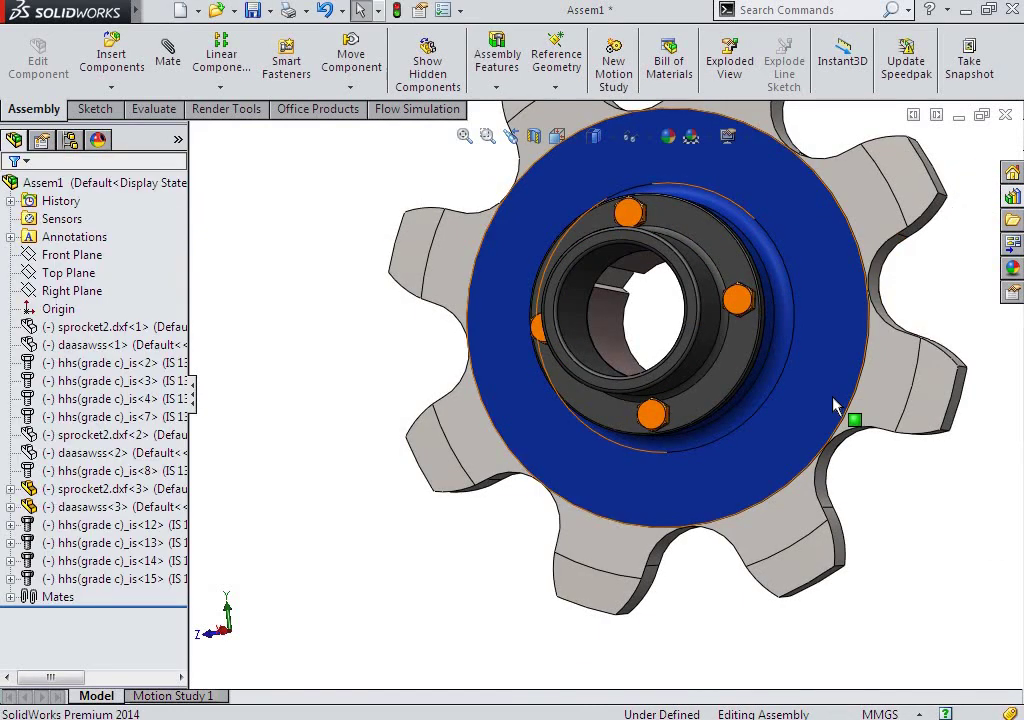
{"action": "mouse_move", "coordinate": [834, 407]}
{"action": "middle_mouse_down"}
{"action": "mouse_move", "coordinate": [722, 414]}
{"action": "mouse_move", "coordinate": [720, 383]}
{"action": "mouse_move", "coordinate": [686, 365]}
{"action": "mouse_move", "coordinate": [693, 359]}
{"action": "mouse_move", "coordinate": [672, 372]}
{"action": "mouse_move", "coordinate": [665, 336]}
{"action": "mouse_move", "coordinate": [666, 397]}
{"action": "mouse_move", "coordinate": [610, 517]}
{"action": "middle_mouse_up"}
{"action": "scroll", "coordinate": [673, 355], "scroll_direction": "down", "scroll_amount": 2}
{"action": "scroll", "coordinate": [610, 517], "scroll_direction": "up", "scroll_amount": 2}
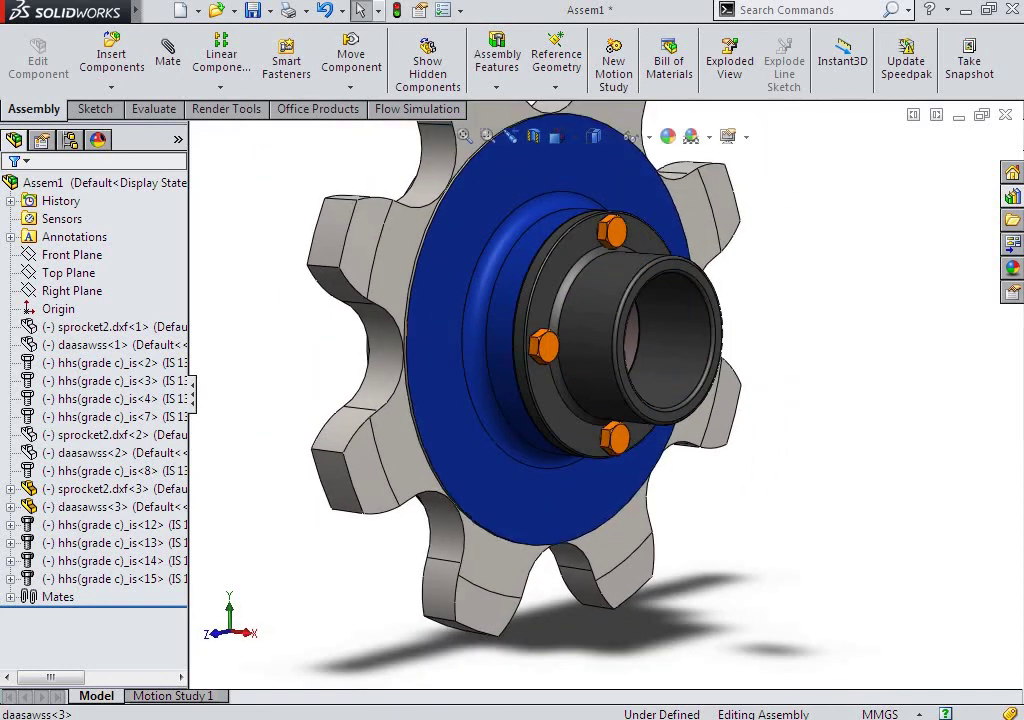
{"action": "middle_click_drag", "start_coordinate": [309, 650], "coordinate": [476, 525]}
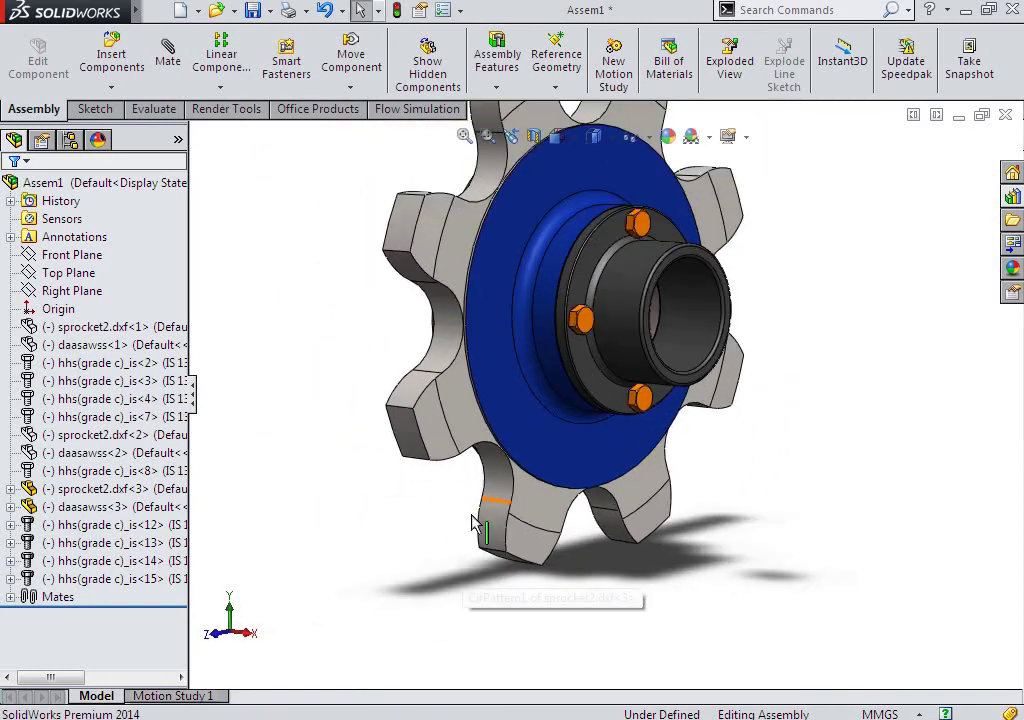
{"action": "mouse_move", "coordinate": [445, 450]}
{"action": "left_mouse_down"}
{"action": "mouse_move", "coordinate": [533, 537]}
{"action": "mouse_move", "coordinate": [617, 583]}
{"action": "mouse_move", "coordinate": [711, 510]}
{"action": "mouse_move", "coordinate": [688, 337]}
{"action": "mouse_move", "coordinate": [594, 345]}
{"action": "mouse_move", "coordinate": [574, 425]}
{"action": "mouse_move", "coordinate": [738, 267]}
{"action": "left_mouse_up"}
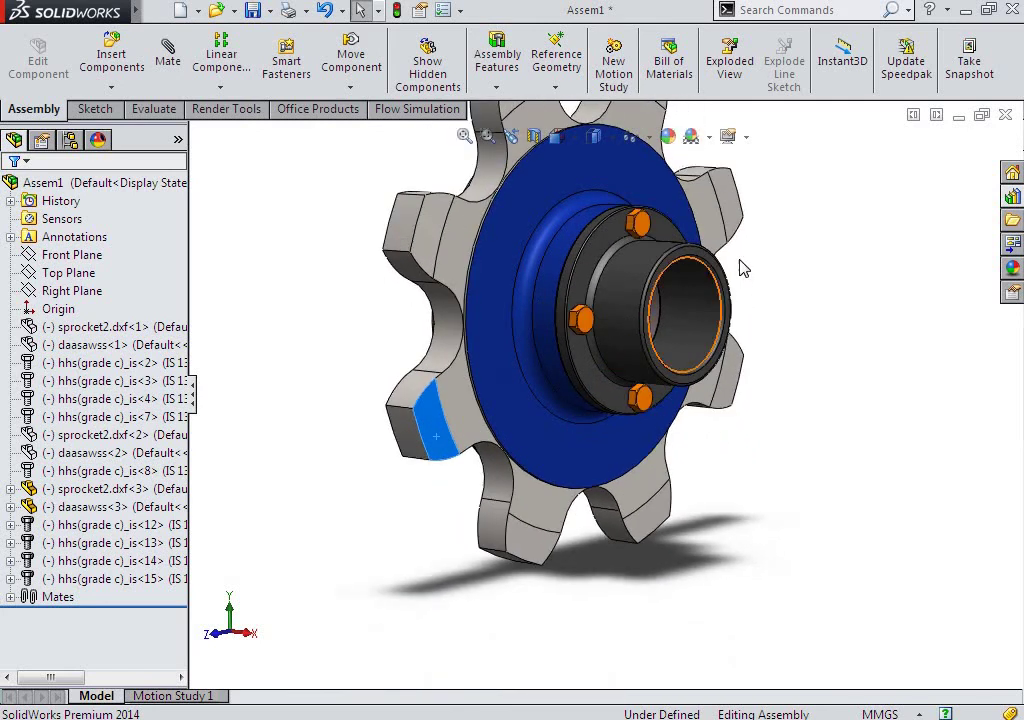
{"action": "scroll", "coordinate": [733, 268], "scroll_direction": "down", "scroll_amount": 3}
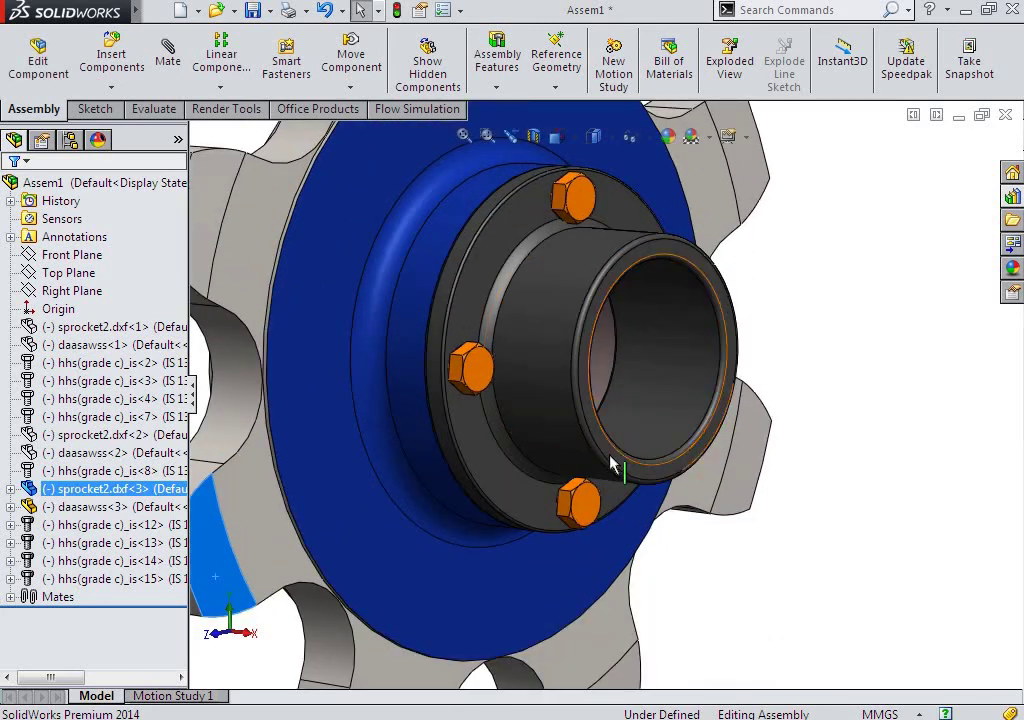
{"action": "scroll", "coordinate": [745, 377], "scroll_direction": "up", "scroll_amount": 3}
{"action": "scroll", "coordinate": [695, 217], "scroll_direction": "up", "scroll_amount": 2}
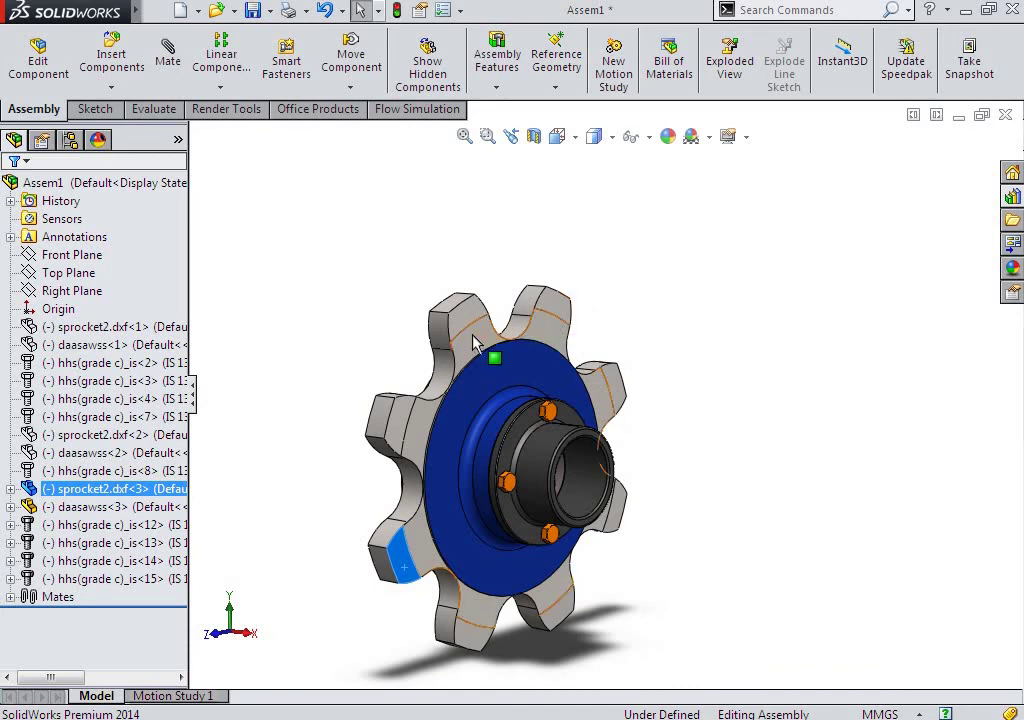